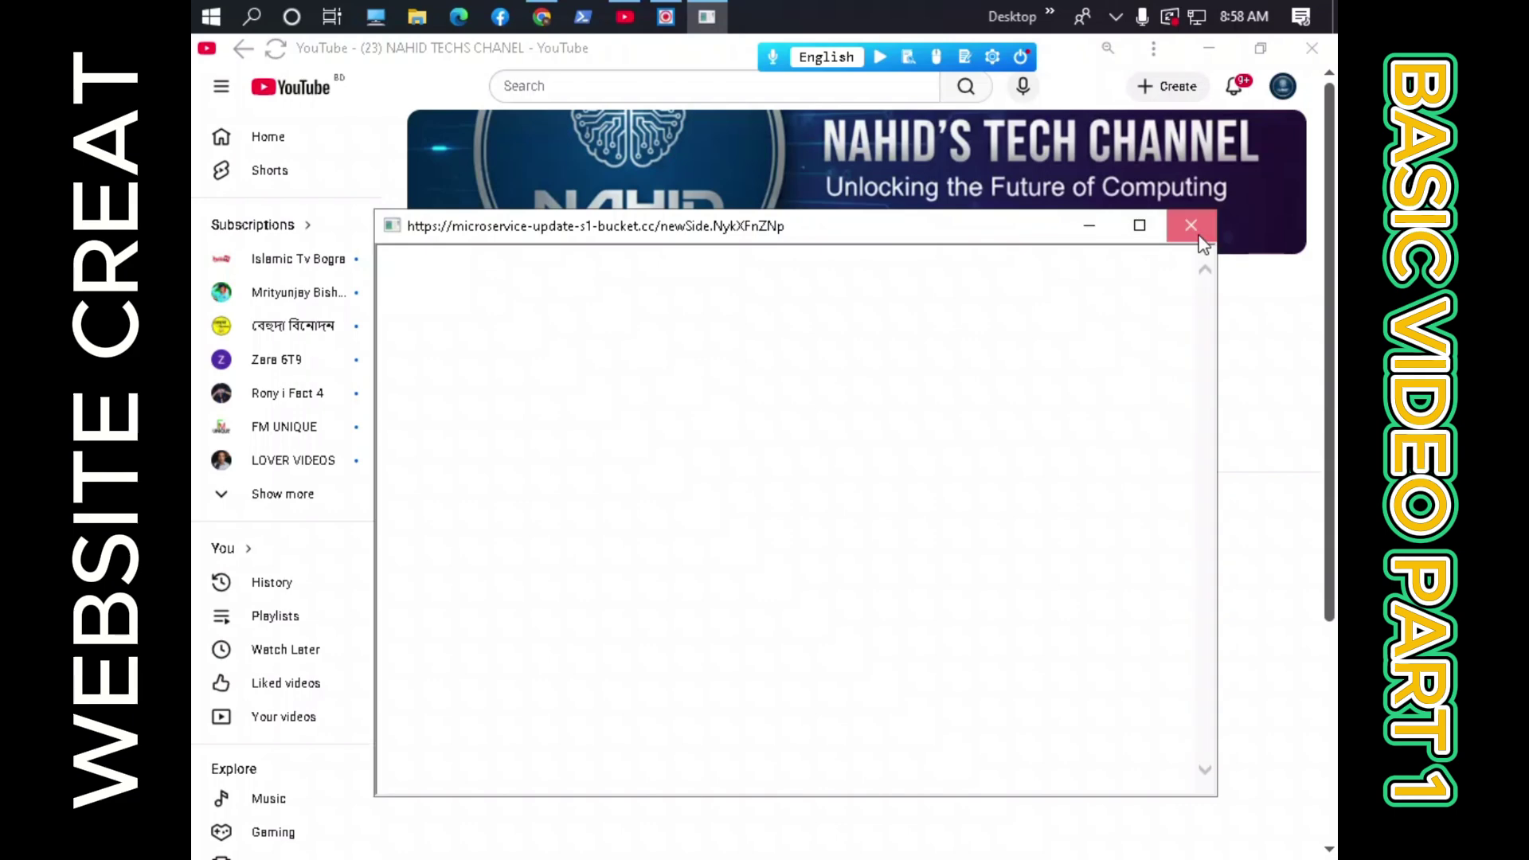
# Close the blank pop-up window and view the links in the YouTube channel's description.
pyautogui.click(1209, 227)
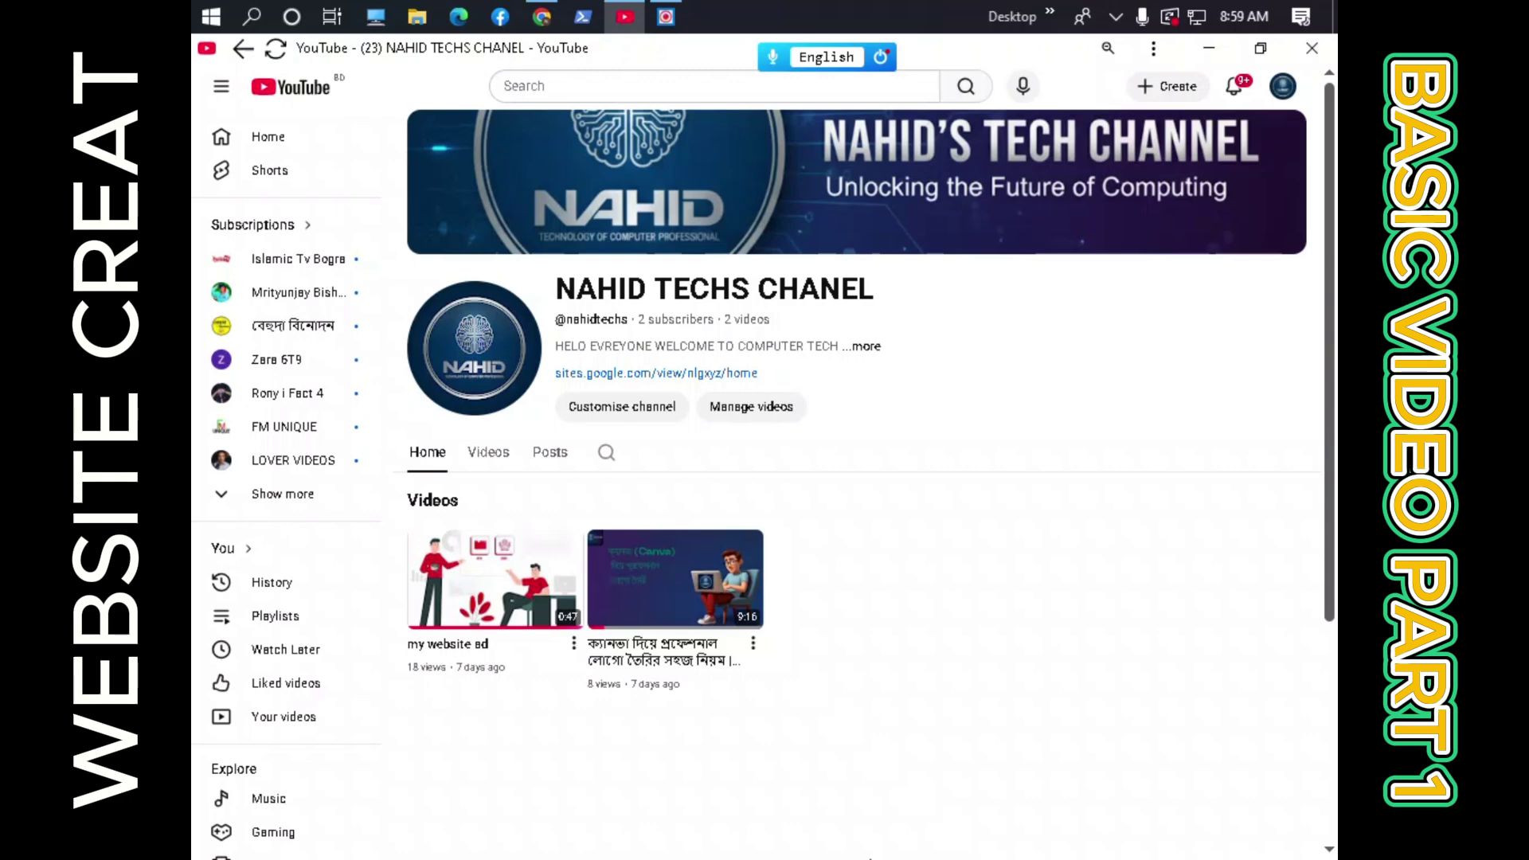
pyautogui.click(851, 351)
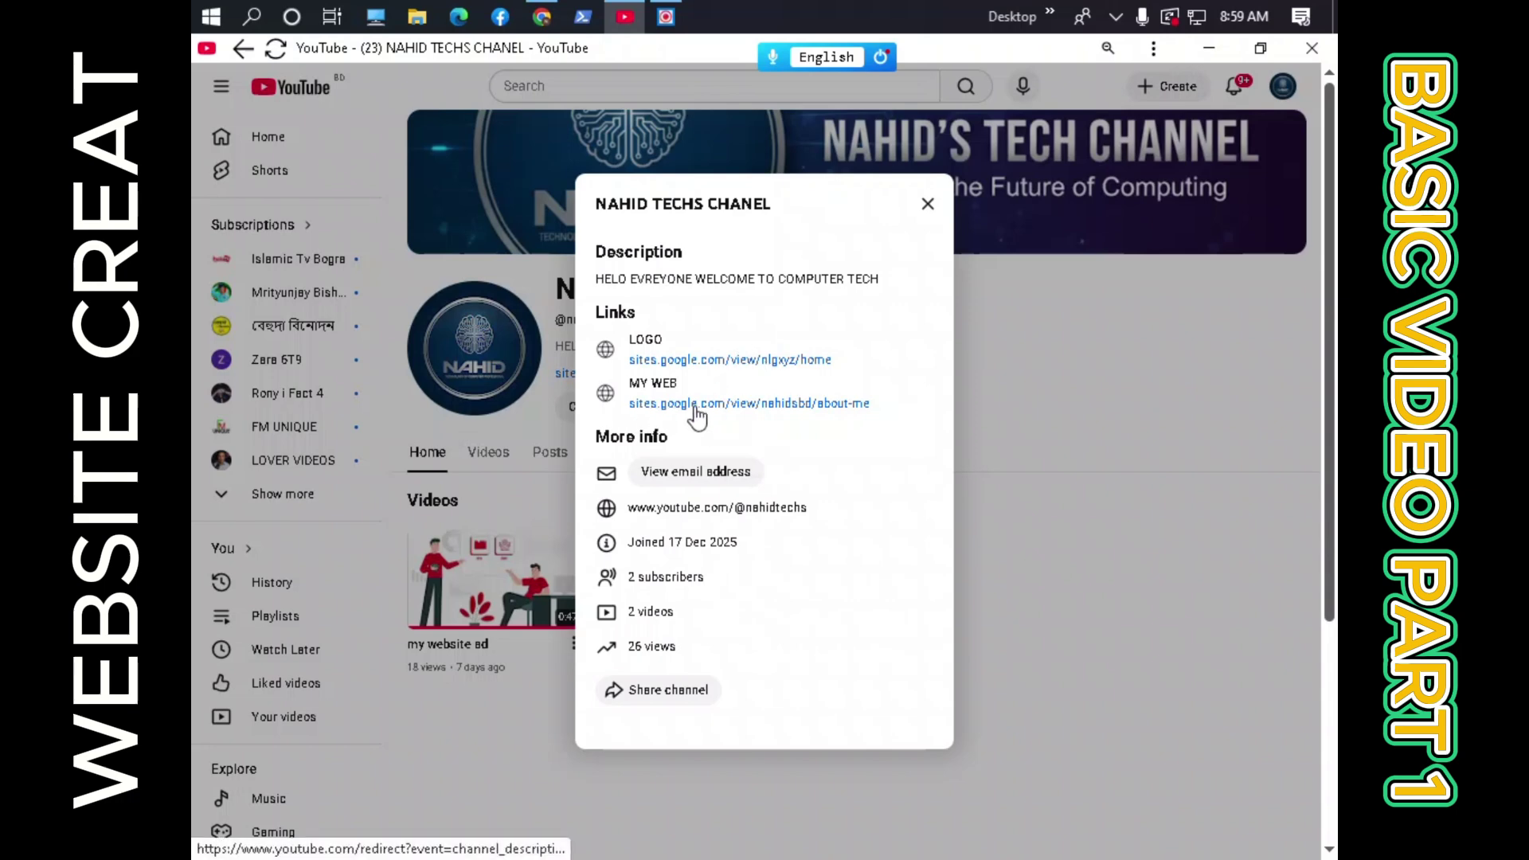
pyautogui.click(928, 204)
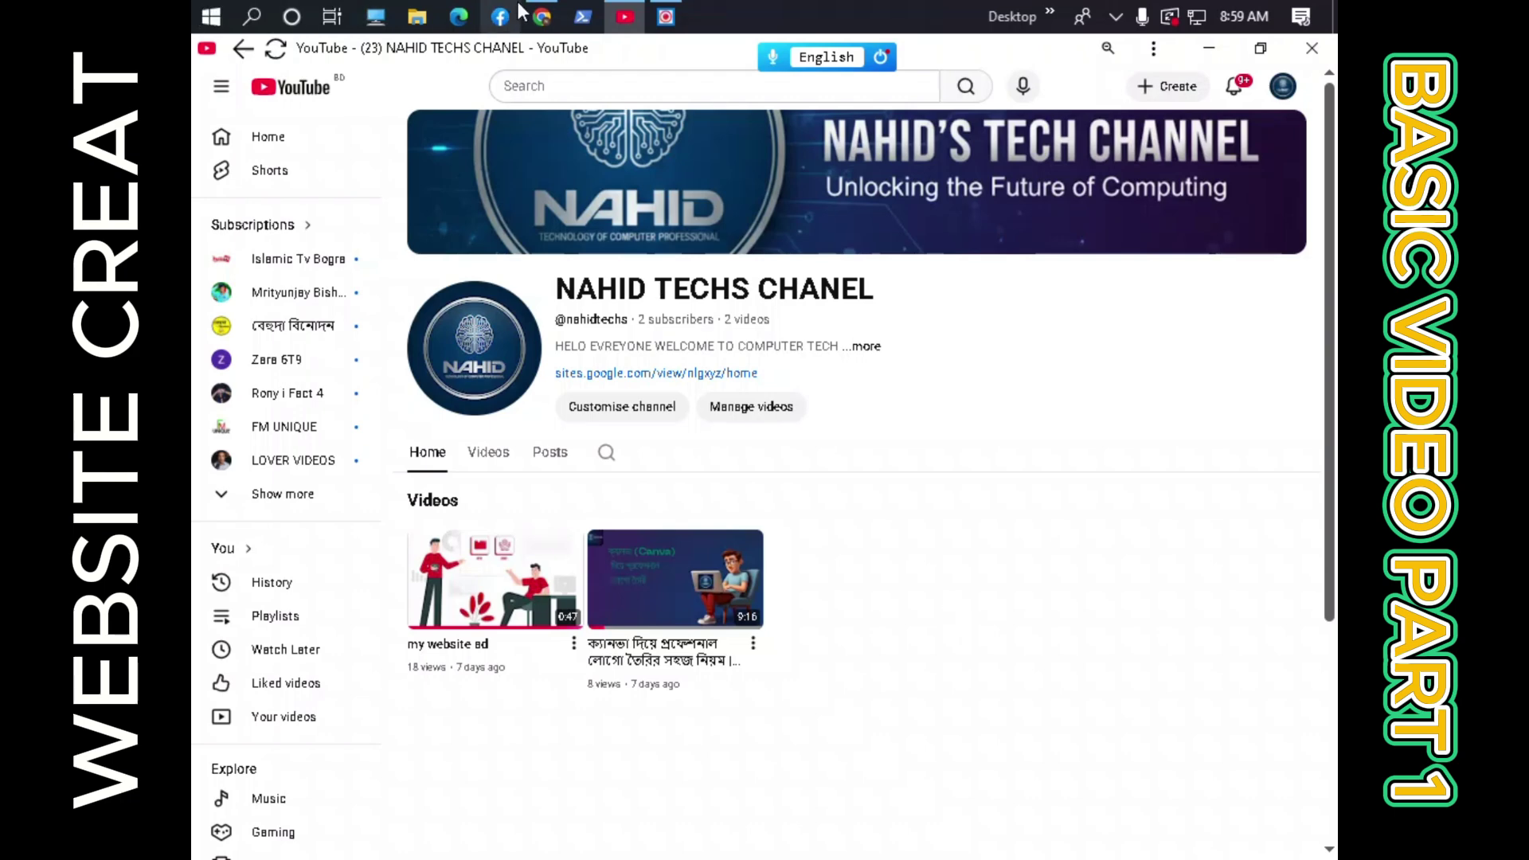
# Switch to Chrome and open the MY WEB link from the channel's description.
pyautogui.click(541, 18)
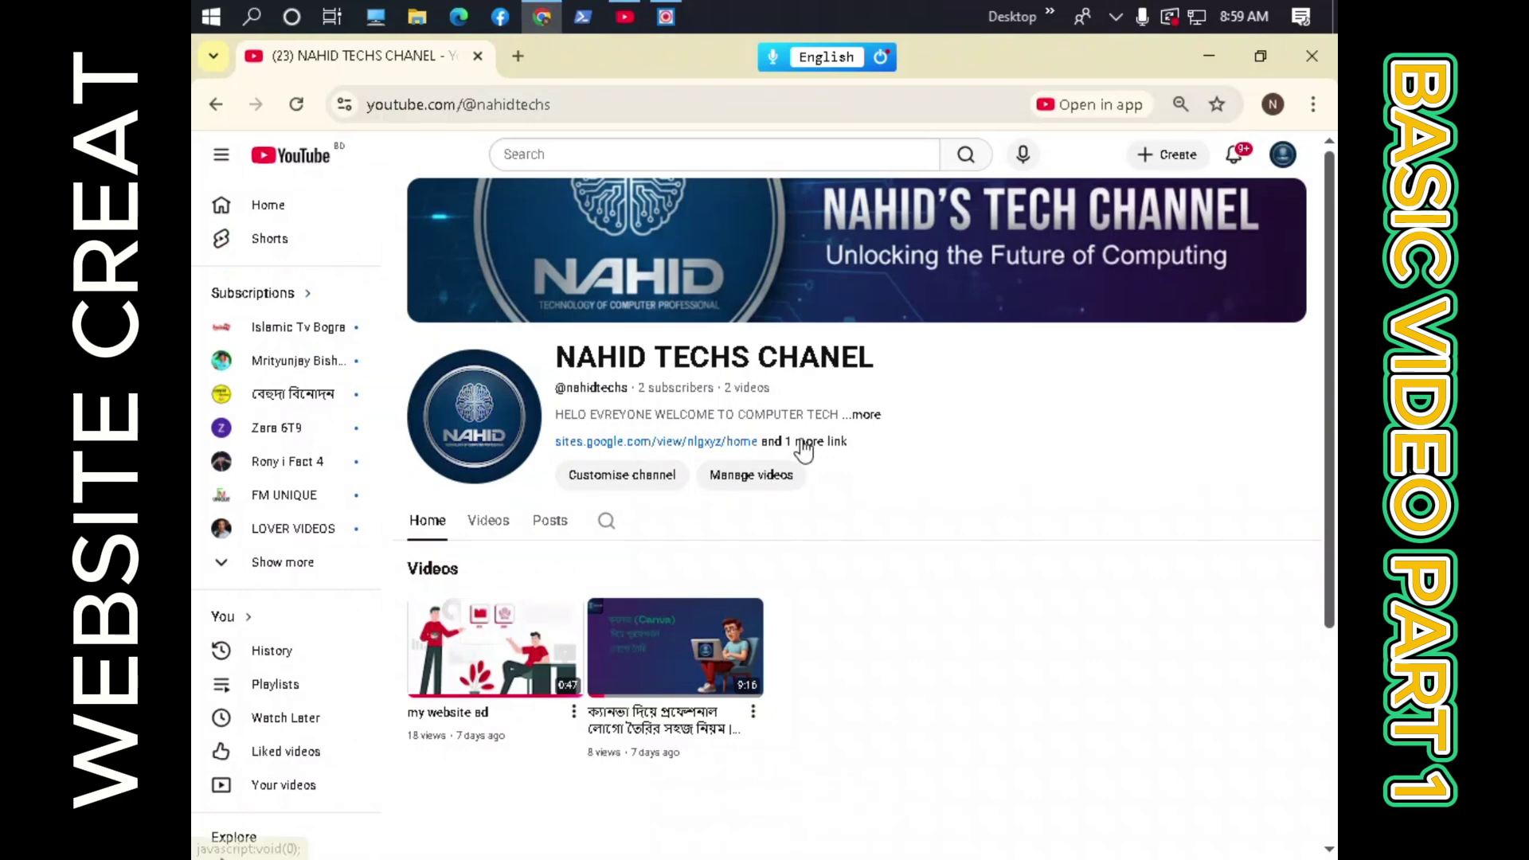
pyautogui.click(796, 442)
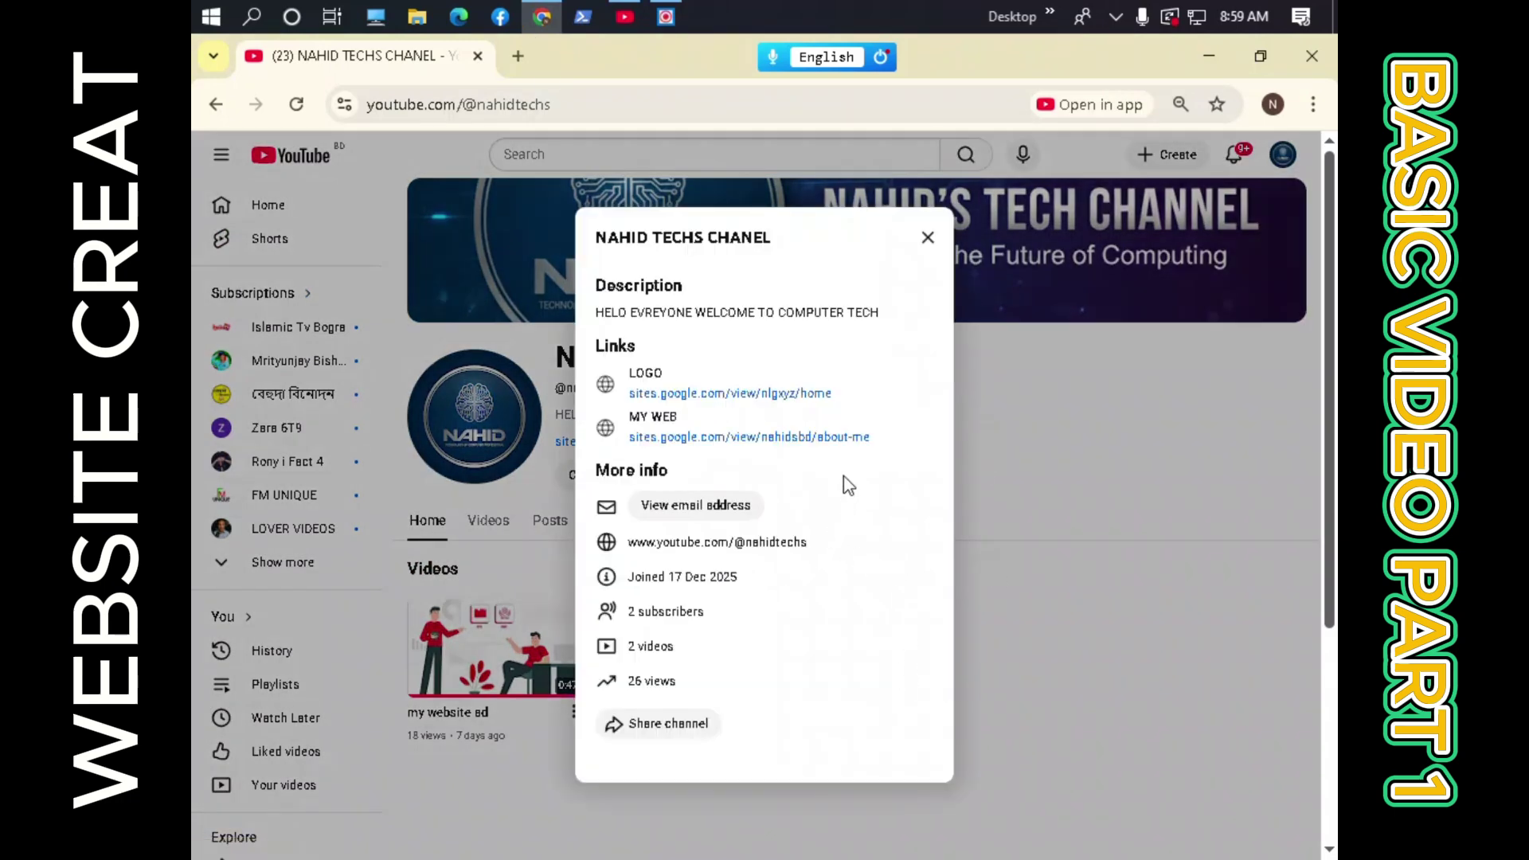
pyautogui.click(854, 438)
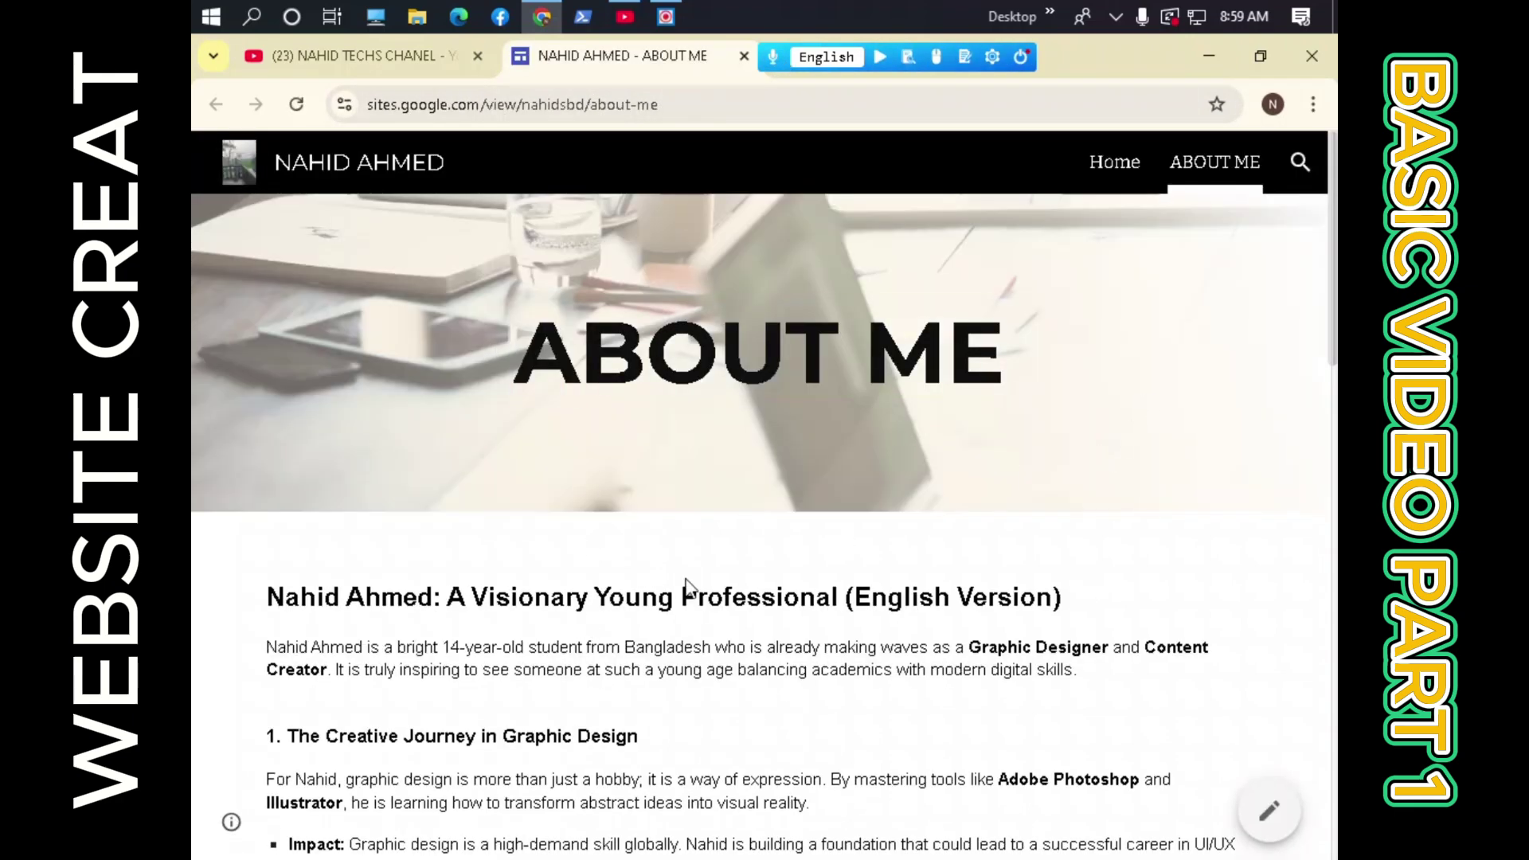
# Look through the example website's Home and ABOUT ME pages from header to footer.
pyautogui.scroll(-1, 690, 584)
pyautogui.click(1115, 164)
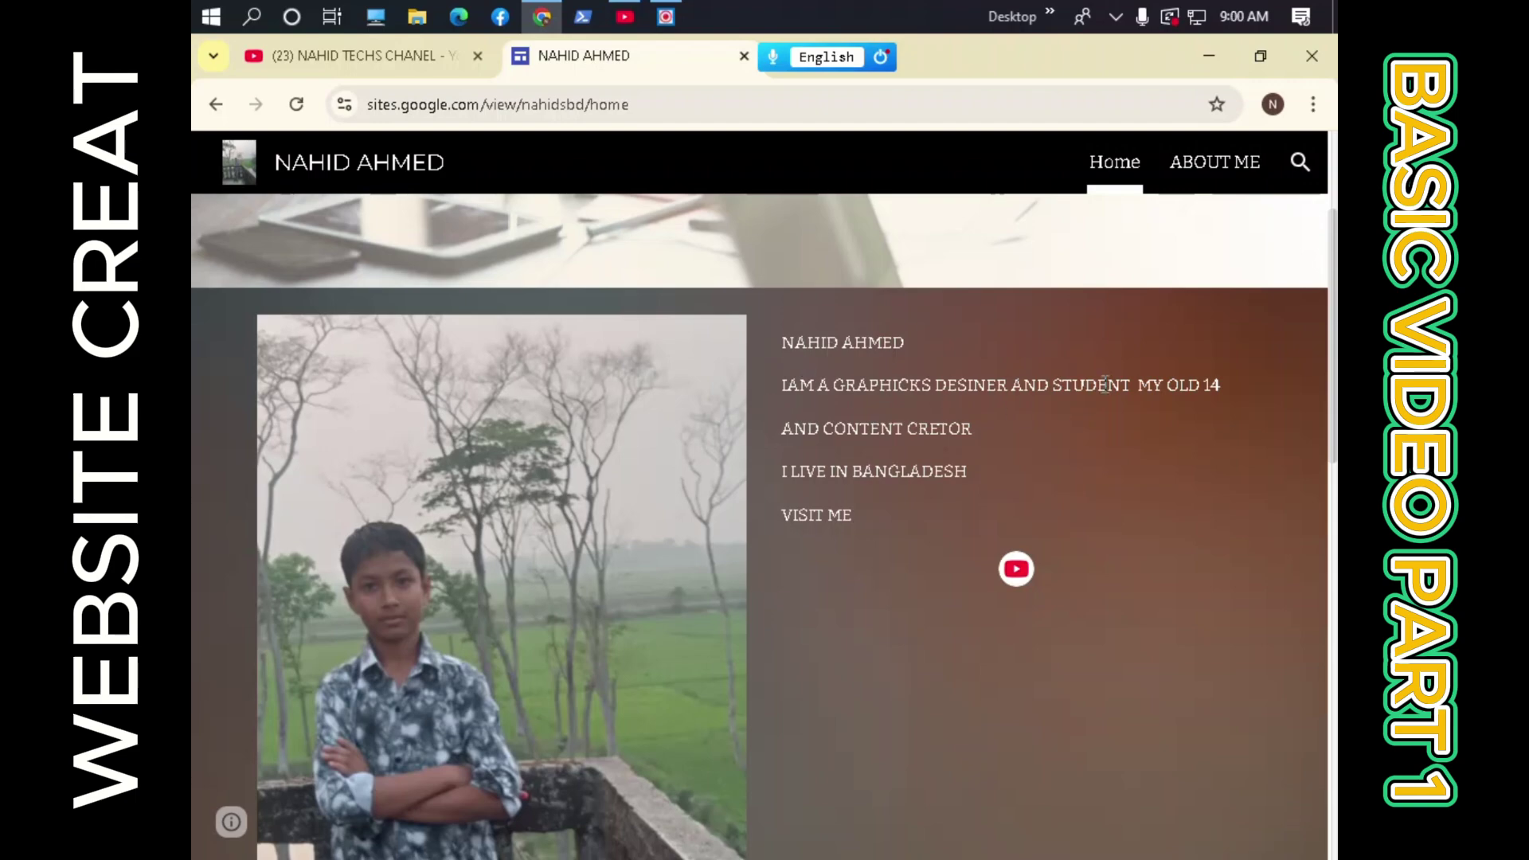
pyautogui.scroll(-1, 1019, 486)
pyautogui.scroll(-10, 1018, 482)
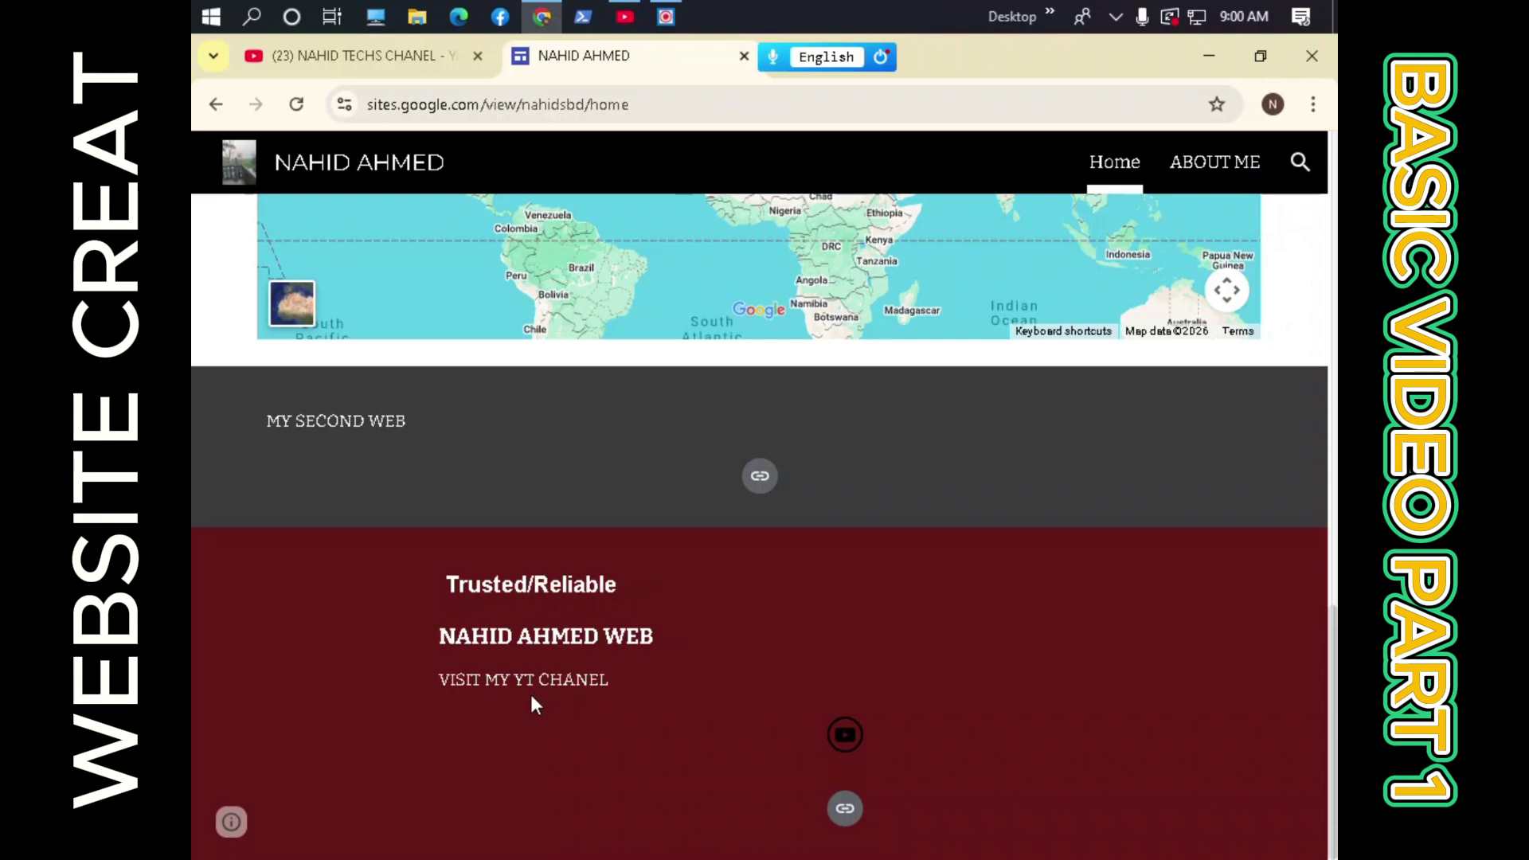
pyautogui.scroll(10, 534, 709)
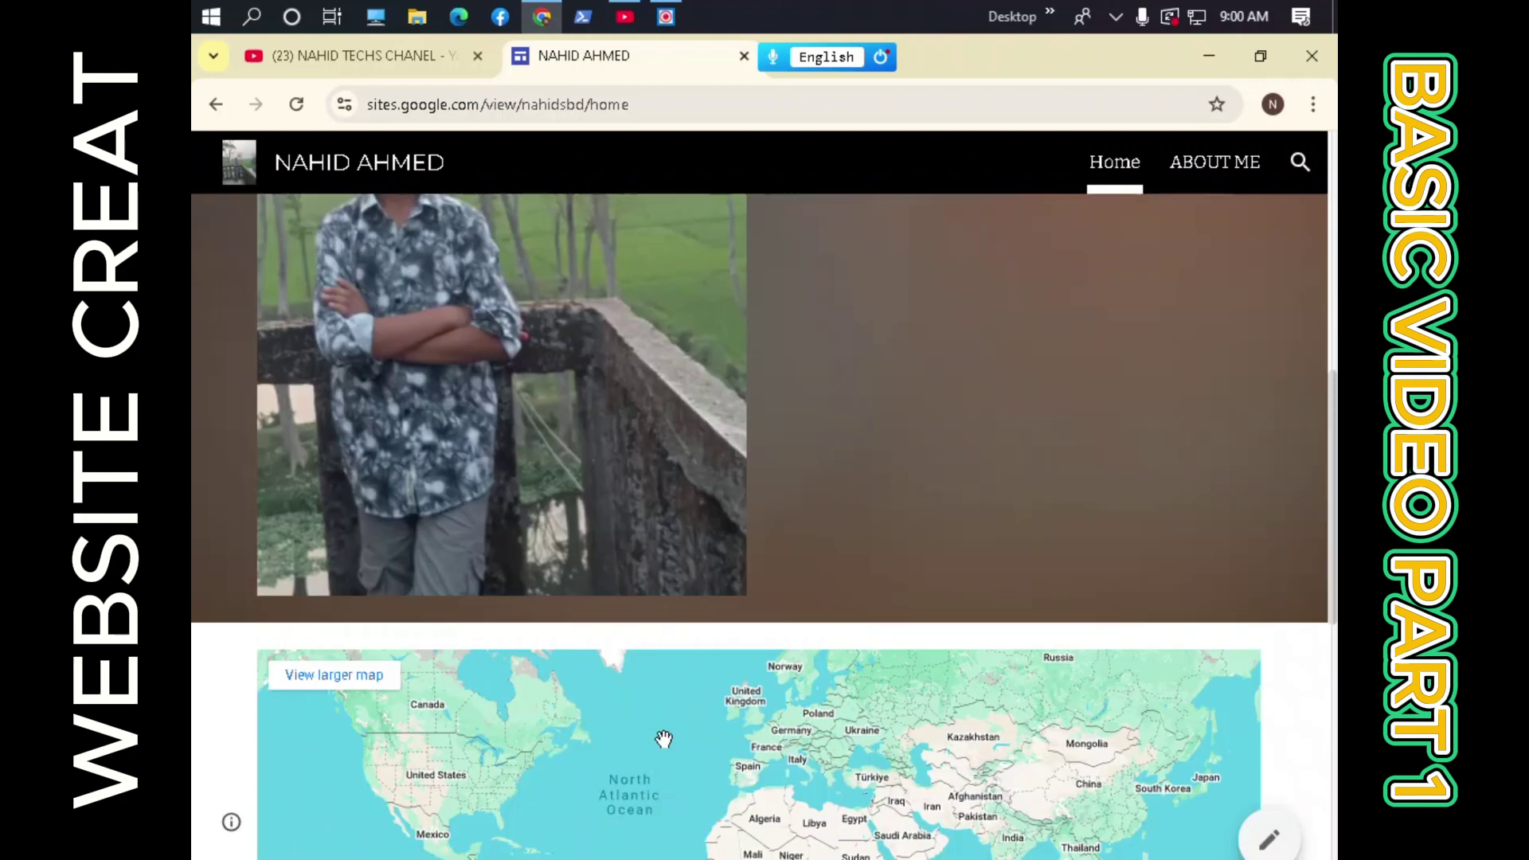
pyautogui.click(1227, 164)
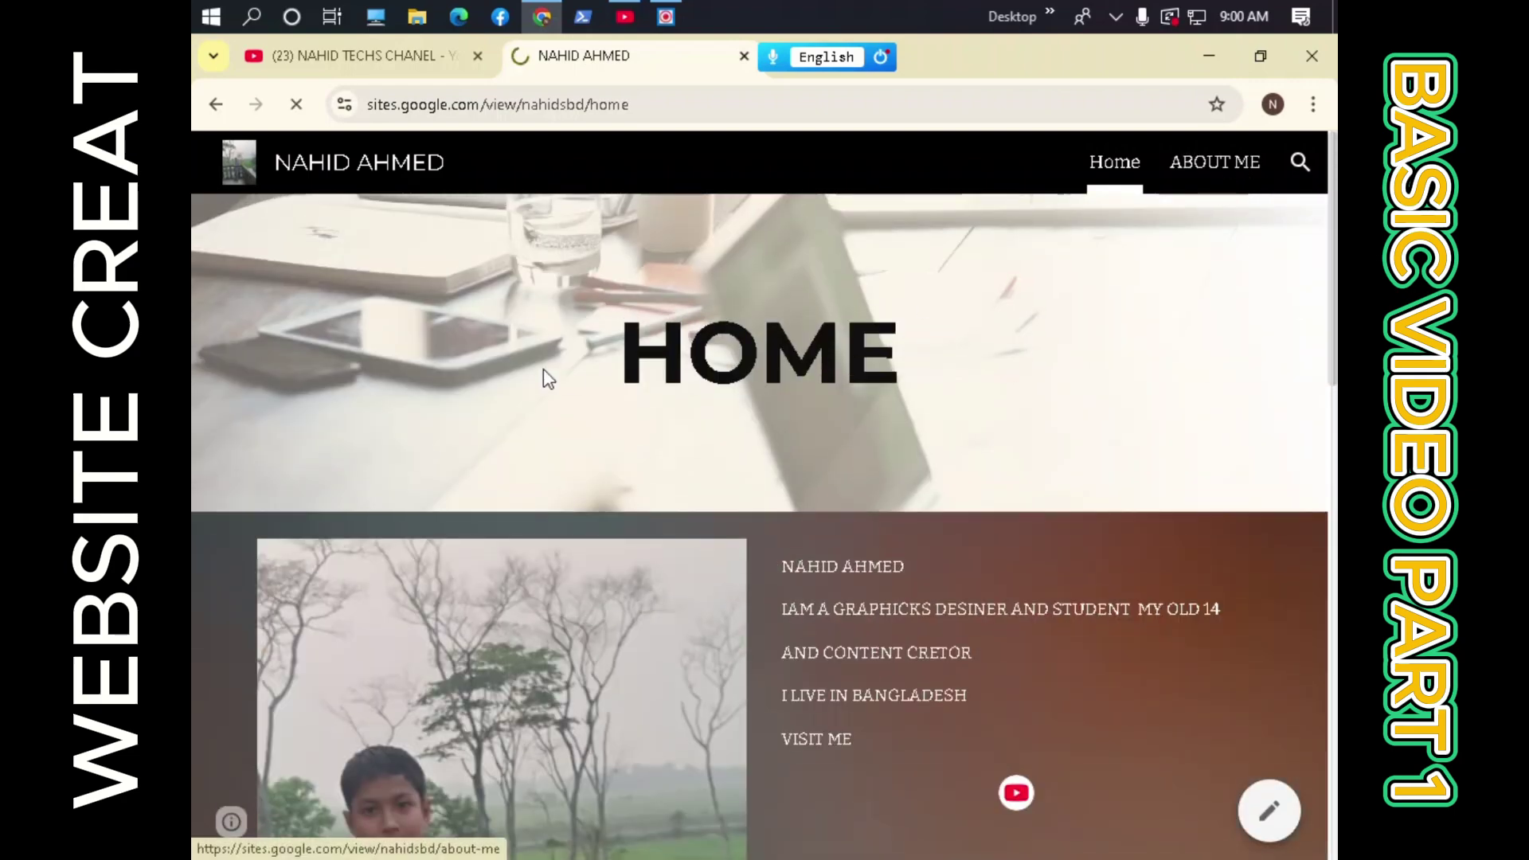
pyautogui.scroll(-10, 658, 613)
pyautogui.scroll(3, 660, 655)
pyautogui.scroll(-10, 668, 658)
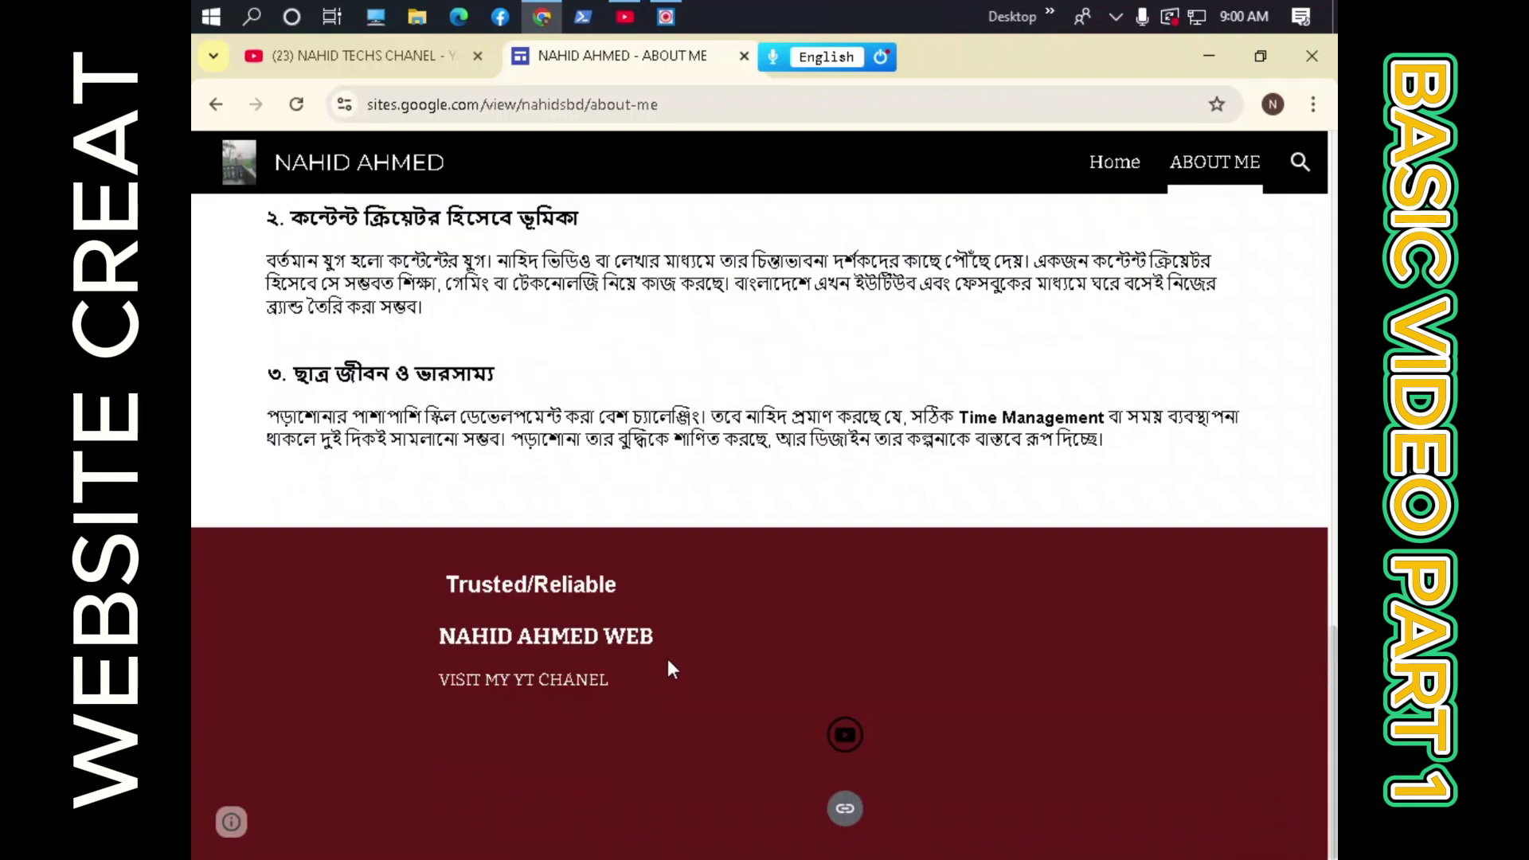
pyautogui.scroll(15, 667, 658)
pyautogui.scroll(1, 820, 442)
# Replace the example website's tab with a new browser tab, moving the floating toolbar out of the way.
pyautogui.moveTo(800, 49)
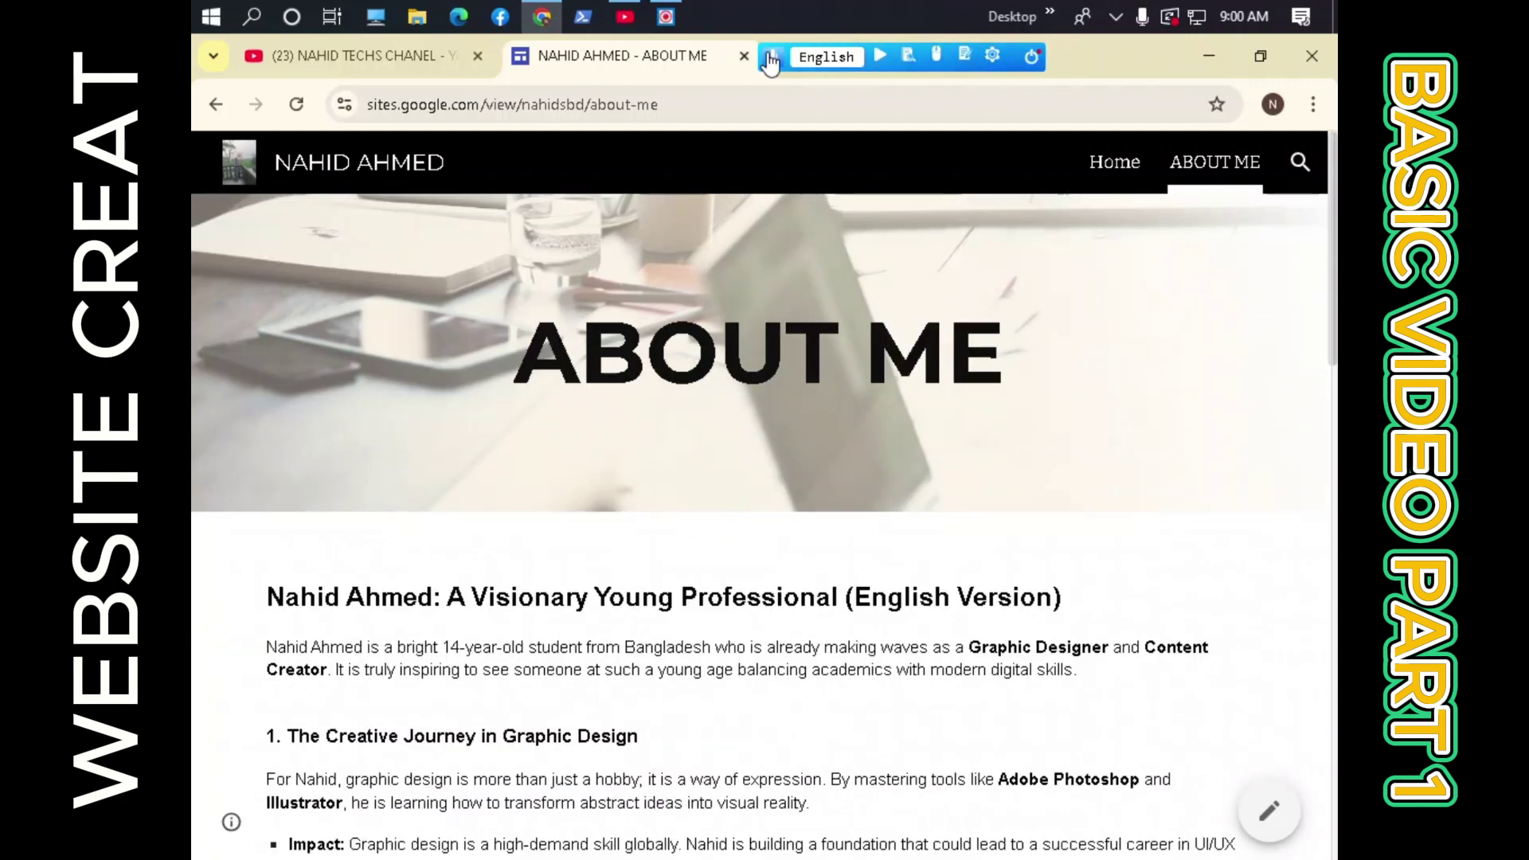
pyautogui.moveTo(805, 54); pyautogui.dragTo(1107, 386)
pyautogui.click(785, 56)
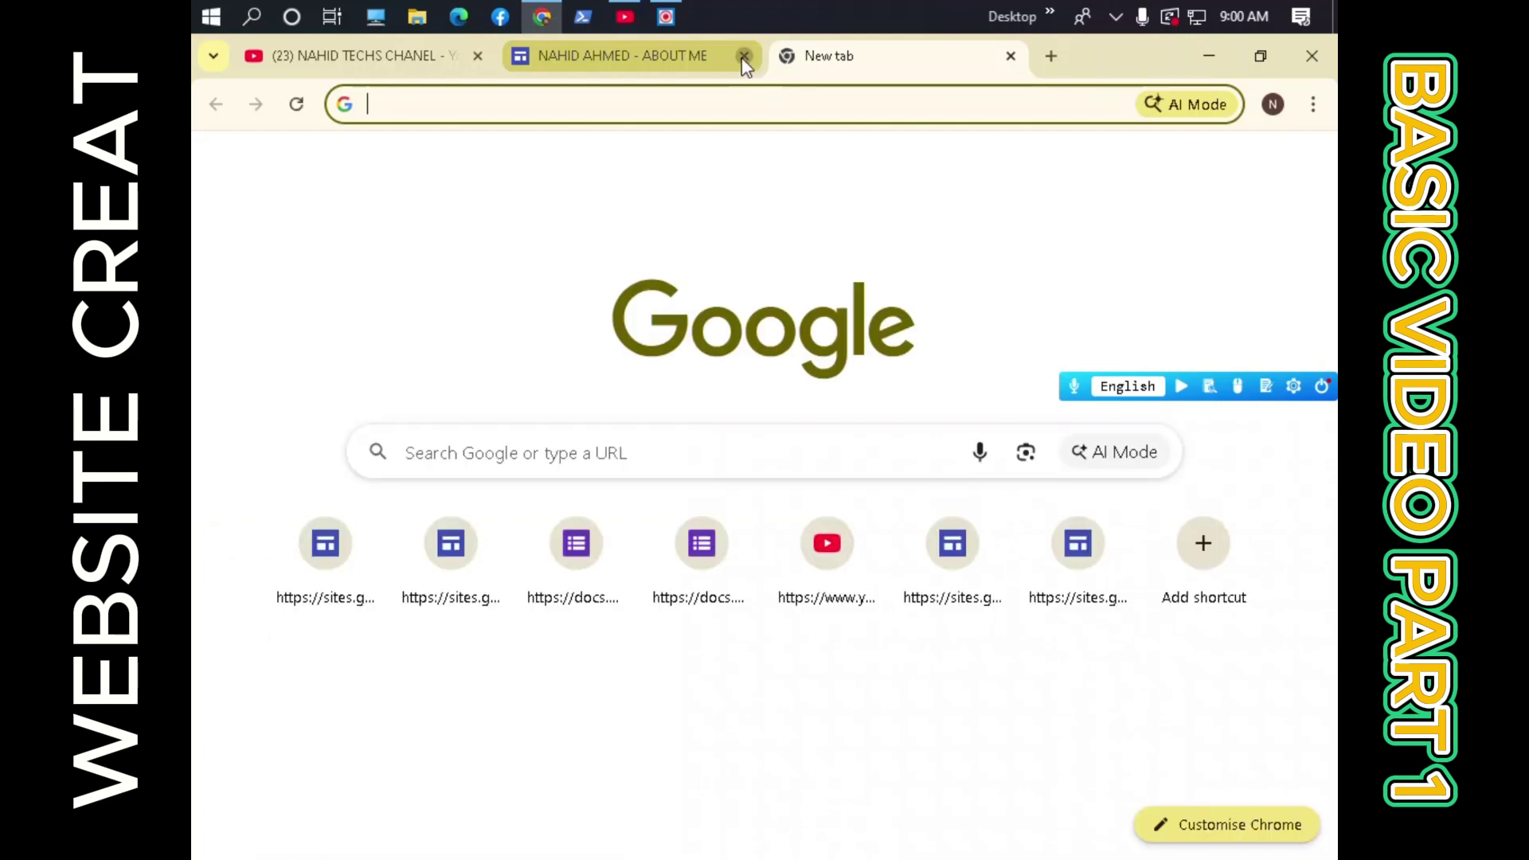
pyautogui.click(744, 57)
# Search Google for "google .site" and open the Google Sites result.
pyautogui.click(734, 430)
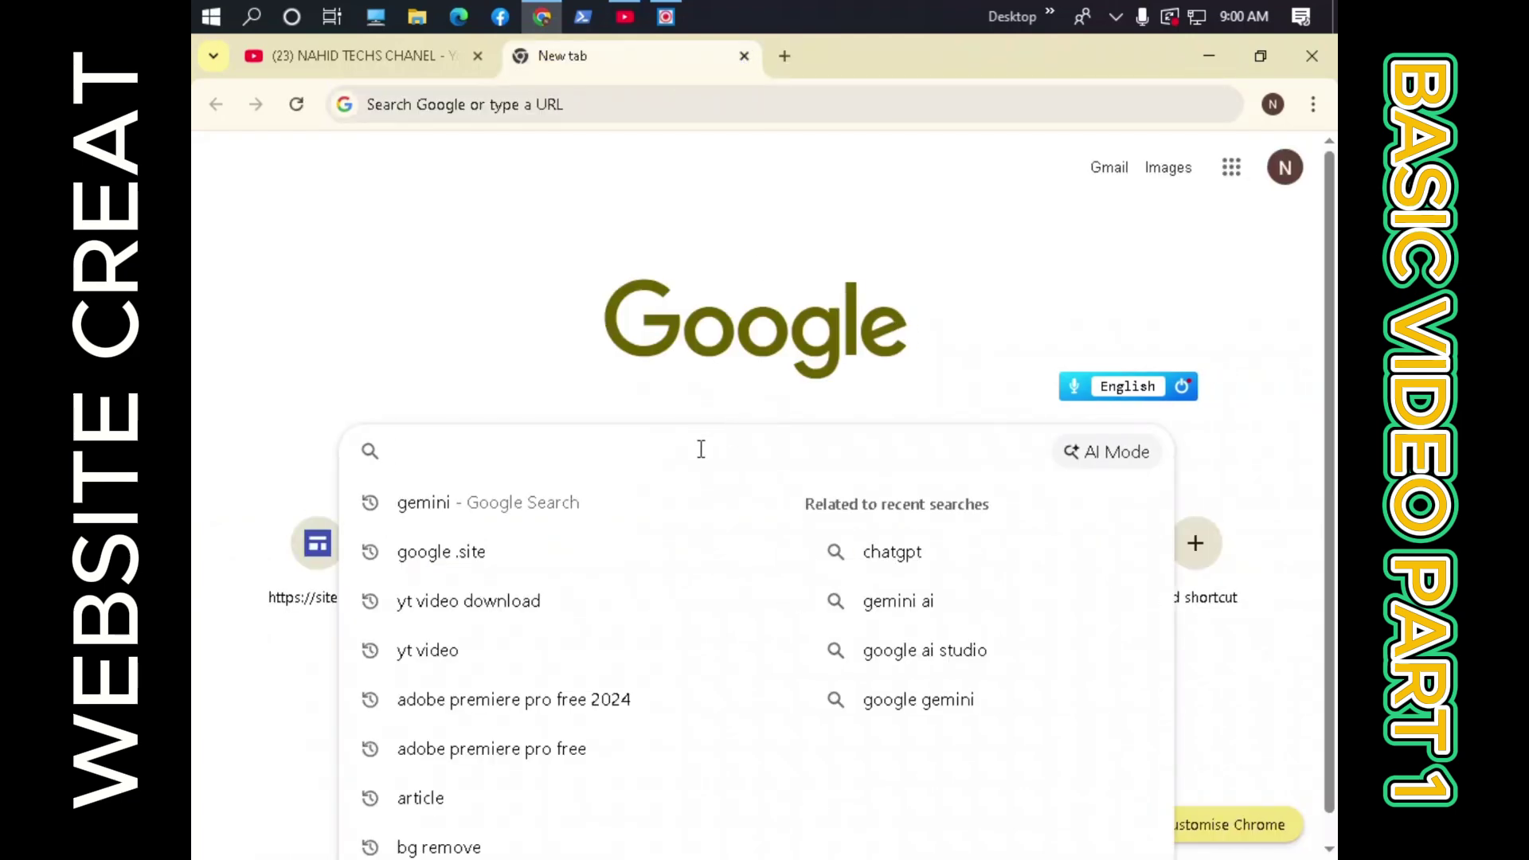
pyautogui.click(624, 552)
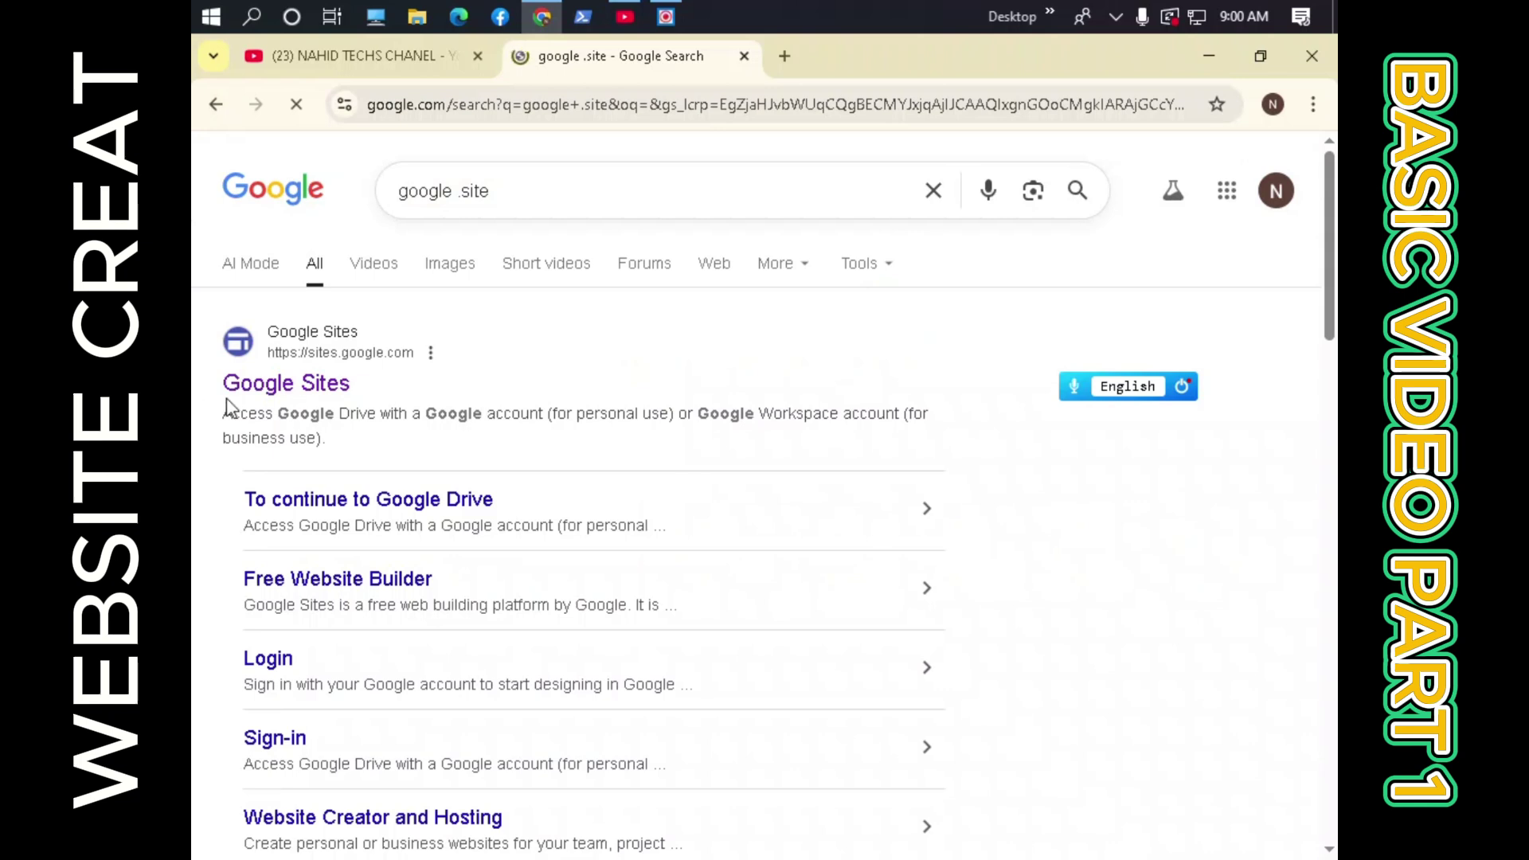
pyautogui.click(233, 391)
pyautogui.moveTo(1147, 398)
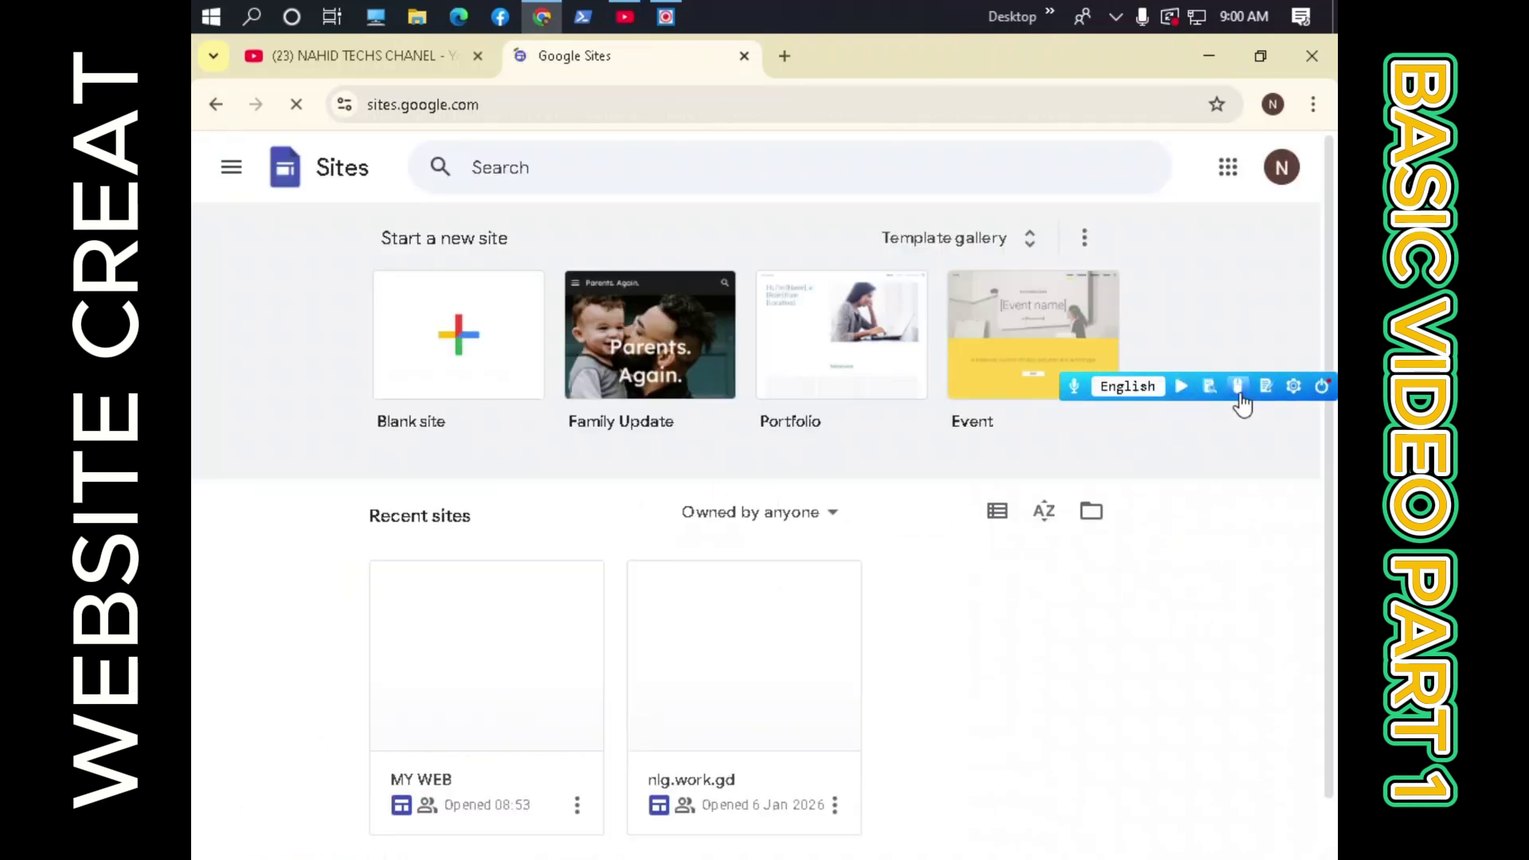
pyautogui.click(1294, 386)
pyautogui.click(1089, 734)
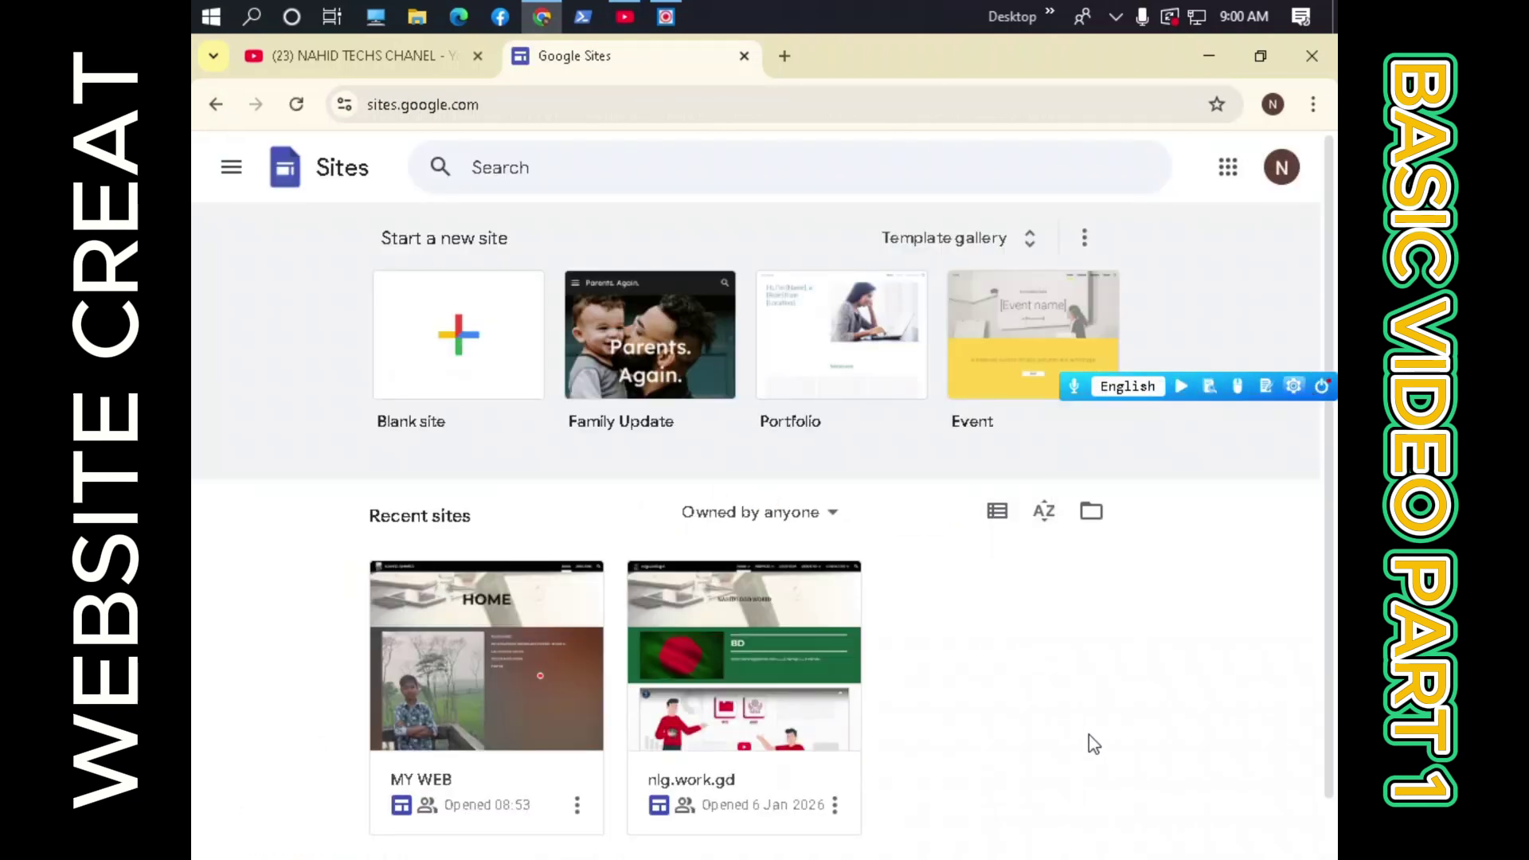
# Create a blank site and replace its placeholder page title with HOME.
pyautogui.click(476, 354)
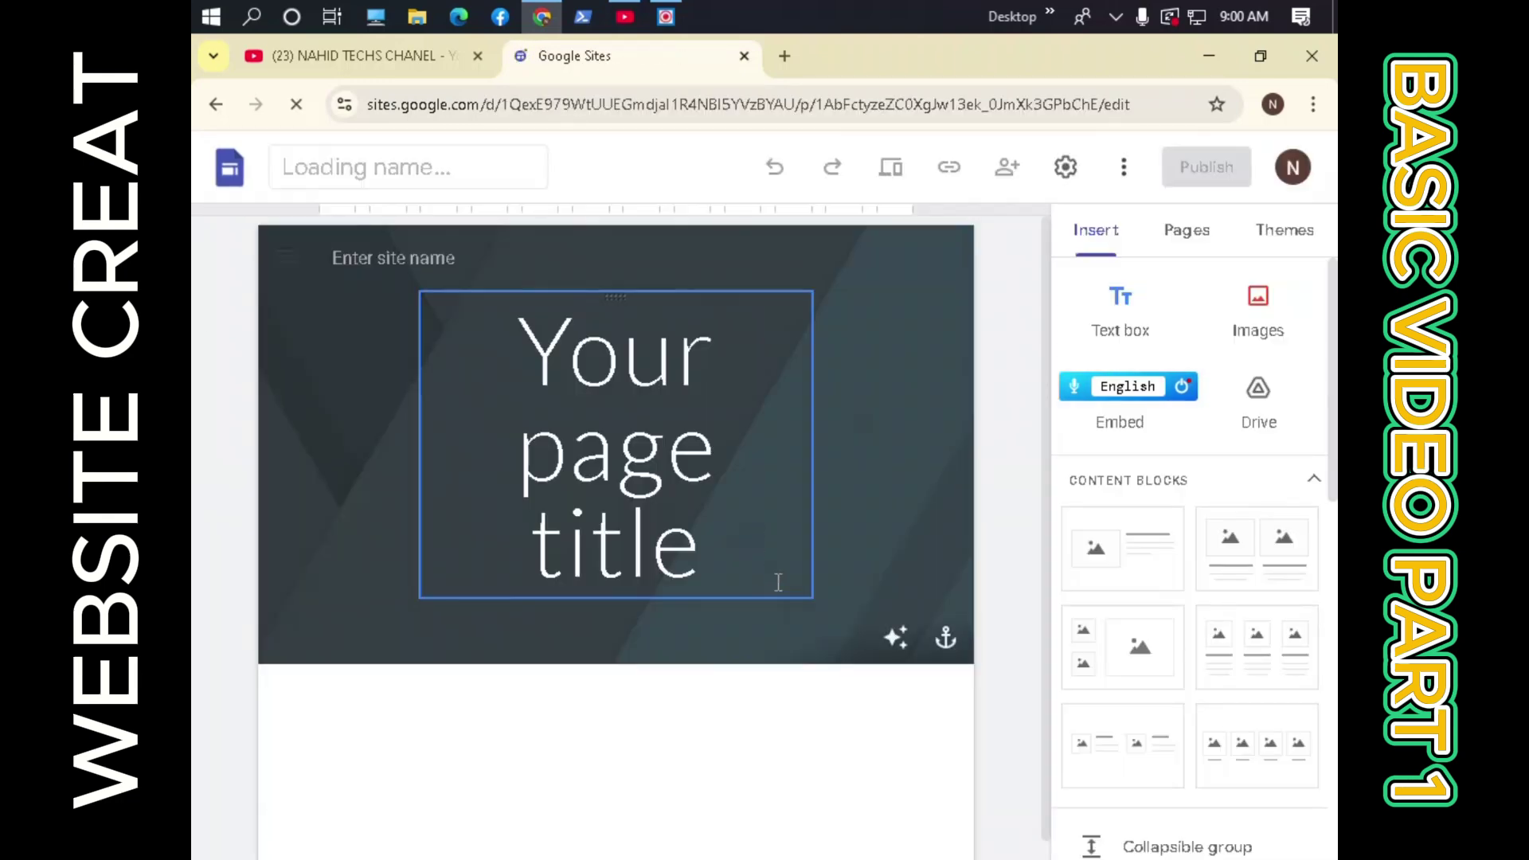
pyautogui.click(709, 552)
pyautogui.click(709, 551)
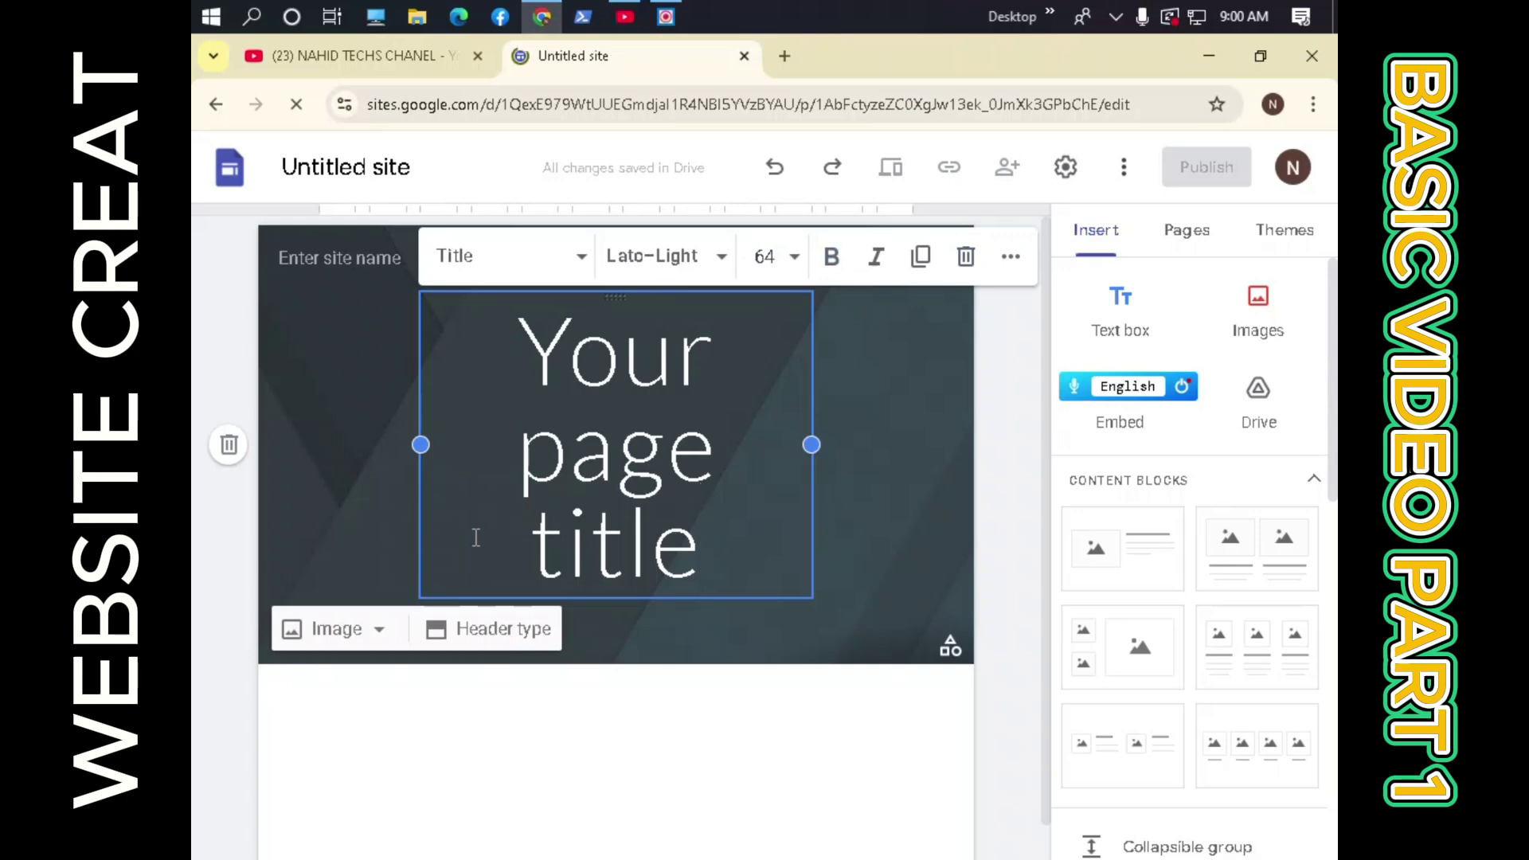
pyautogui.press('BackSpace')
pyautogui.press('BackSpace')
pyautogui.press('BackSpace')
pyautogui.press('BackSpace')
pyautogui.press('BackSpace')
pyautogui.press('BackSpace')
pyautogui.press('BackSpace')
pyautogui.press('BackSpace')
pyautogui.press('BackSpace')
pyautogui.press('BackSpace')
pyautogui.press('BackSpace')
pyautogui.press('BackSpace')
pyautogui.press('BackSpace')
pyautogui.press('BackSpace')
pyautogui.press('BackSpace')
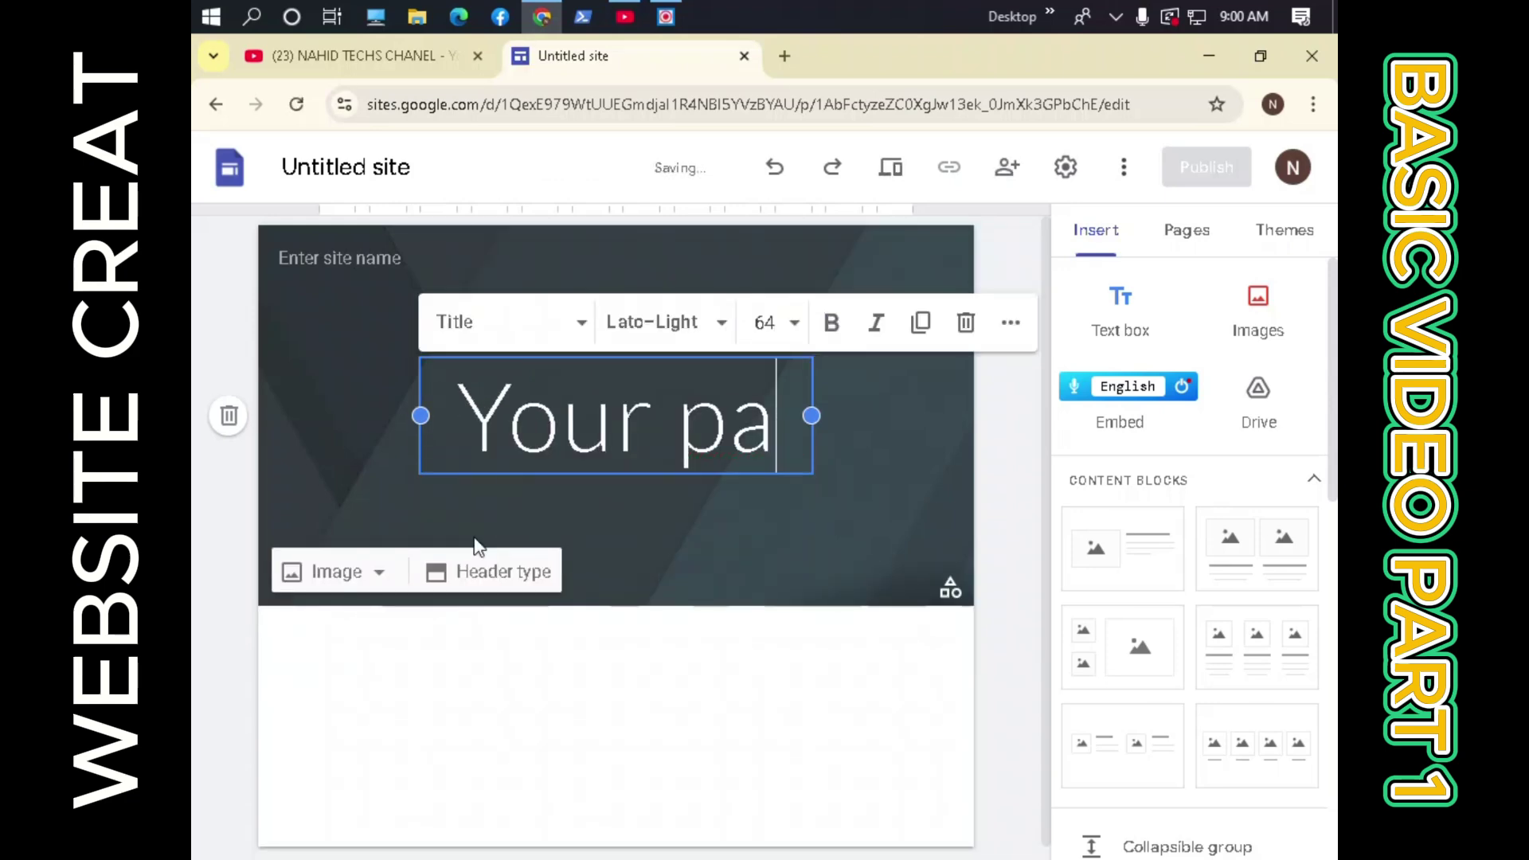
pyautogui.write('HOMKE')
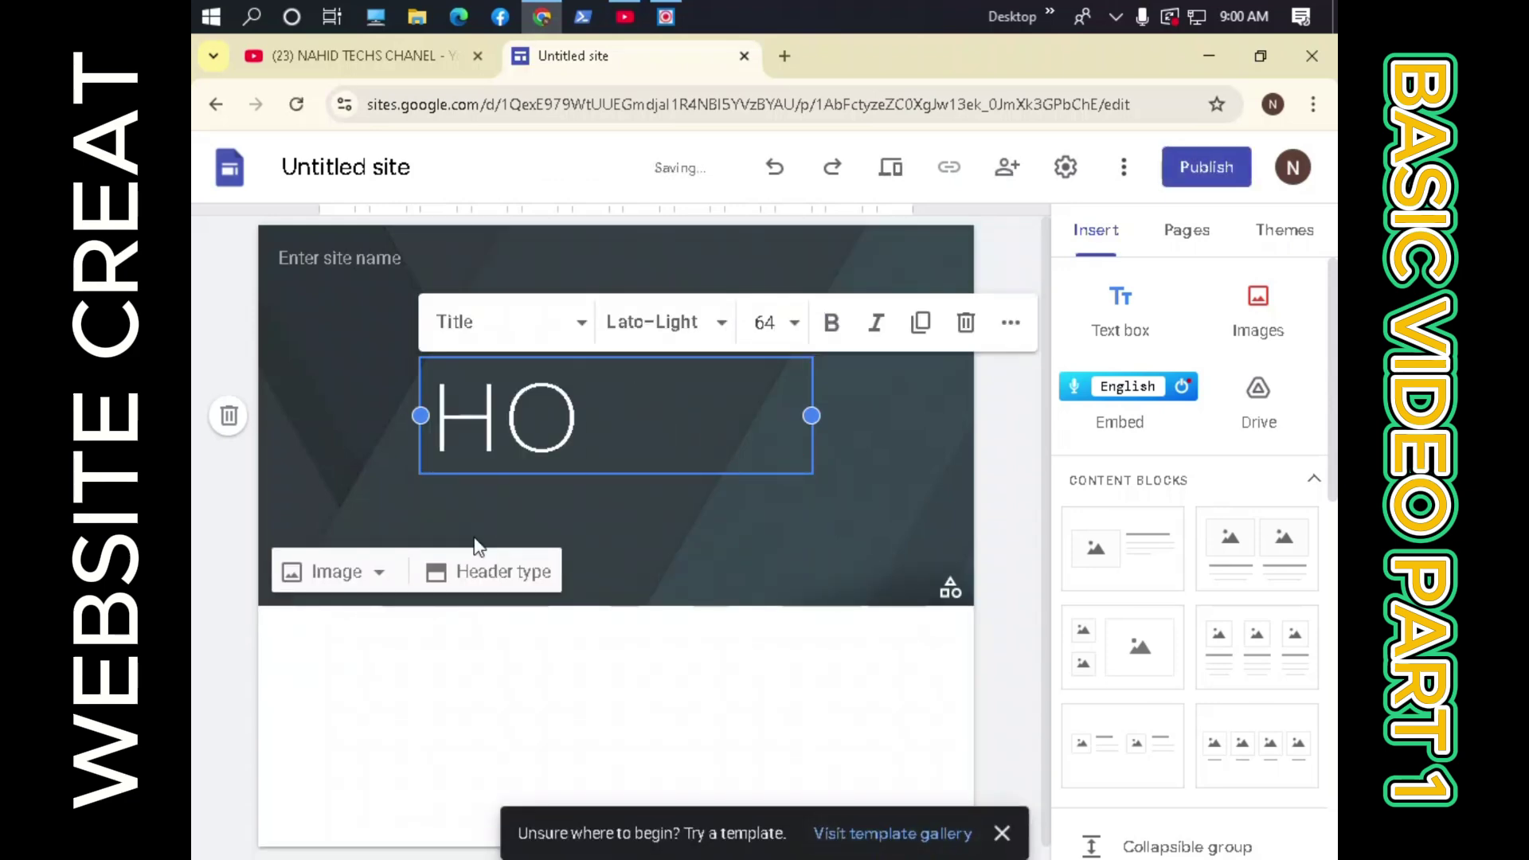
pyautogui.press('BackSpace')
pyautogui.press('BackSpace')
pyautogui.press('BackSpace')
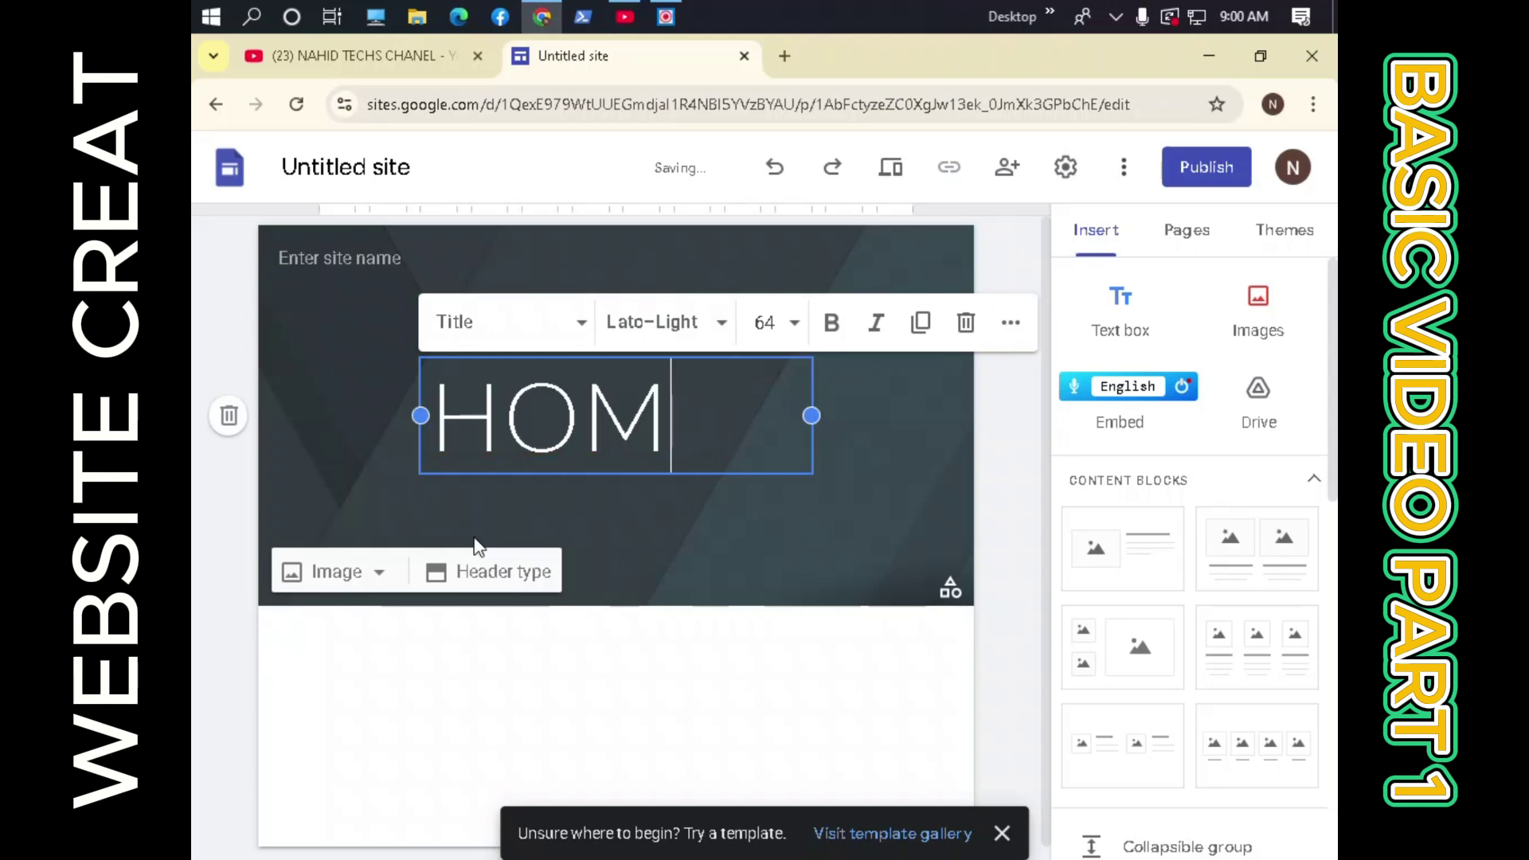
pyautogui.write('ME')
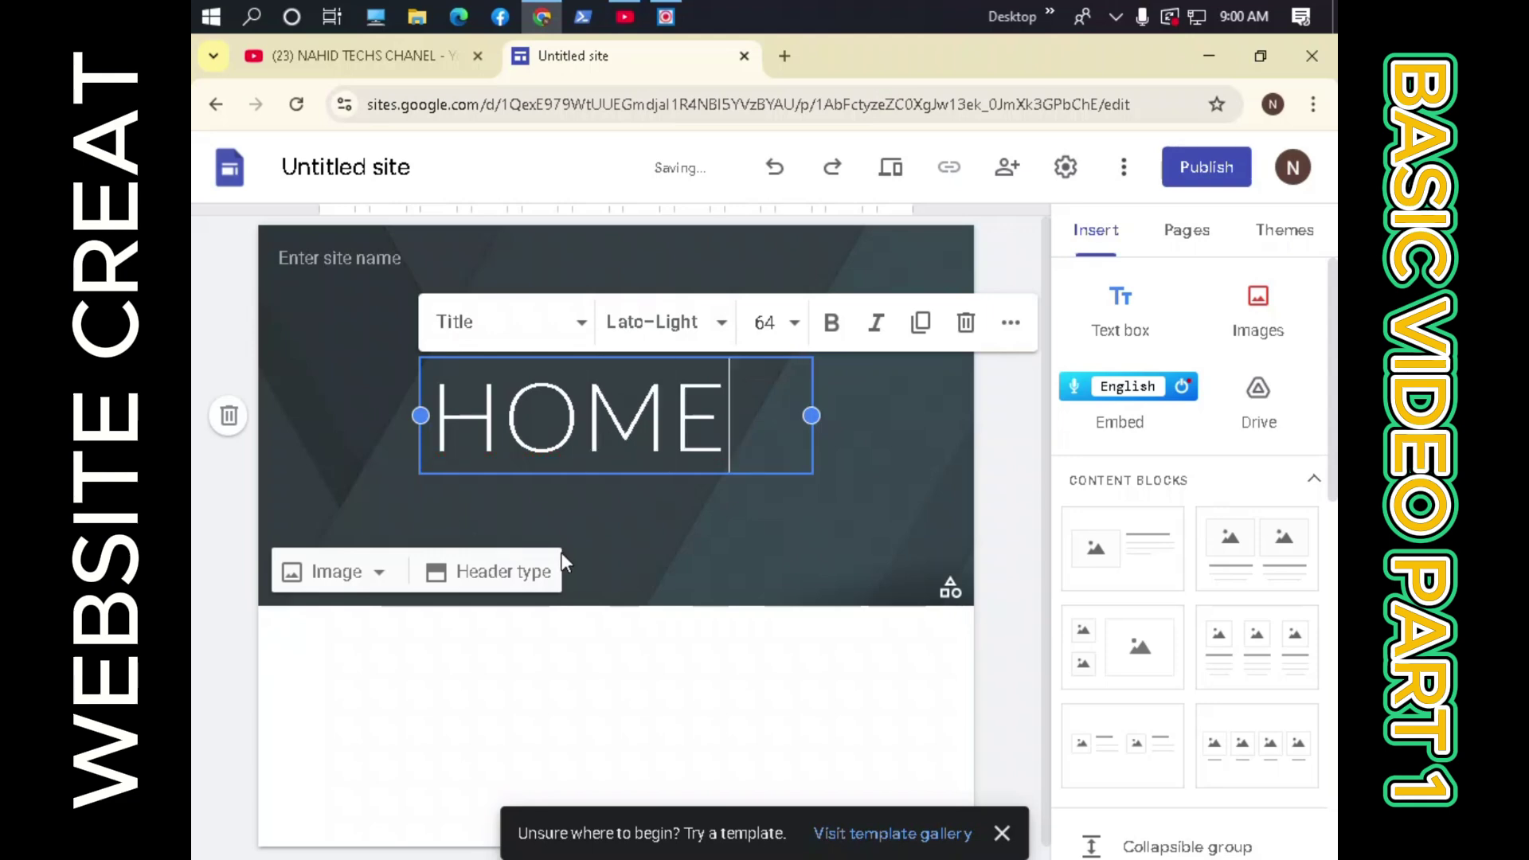
pyautogui.click(199, 436)
pyautogui.click(522, 450)
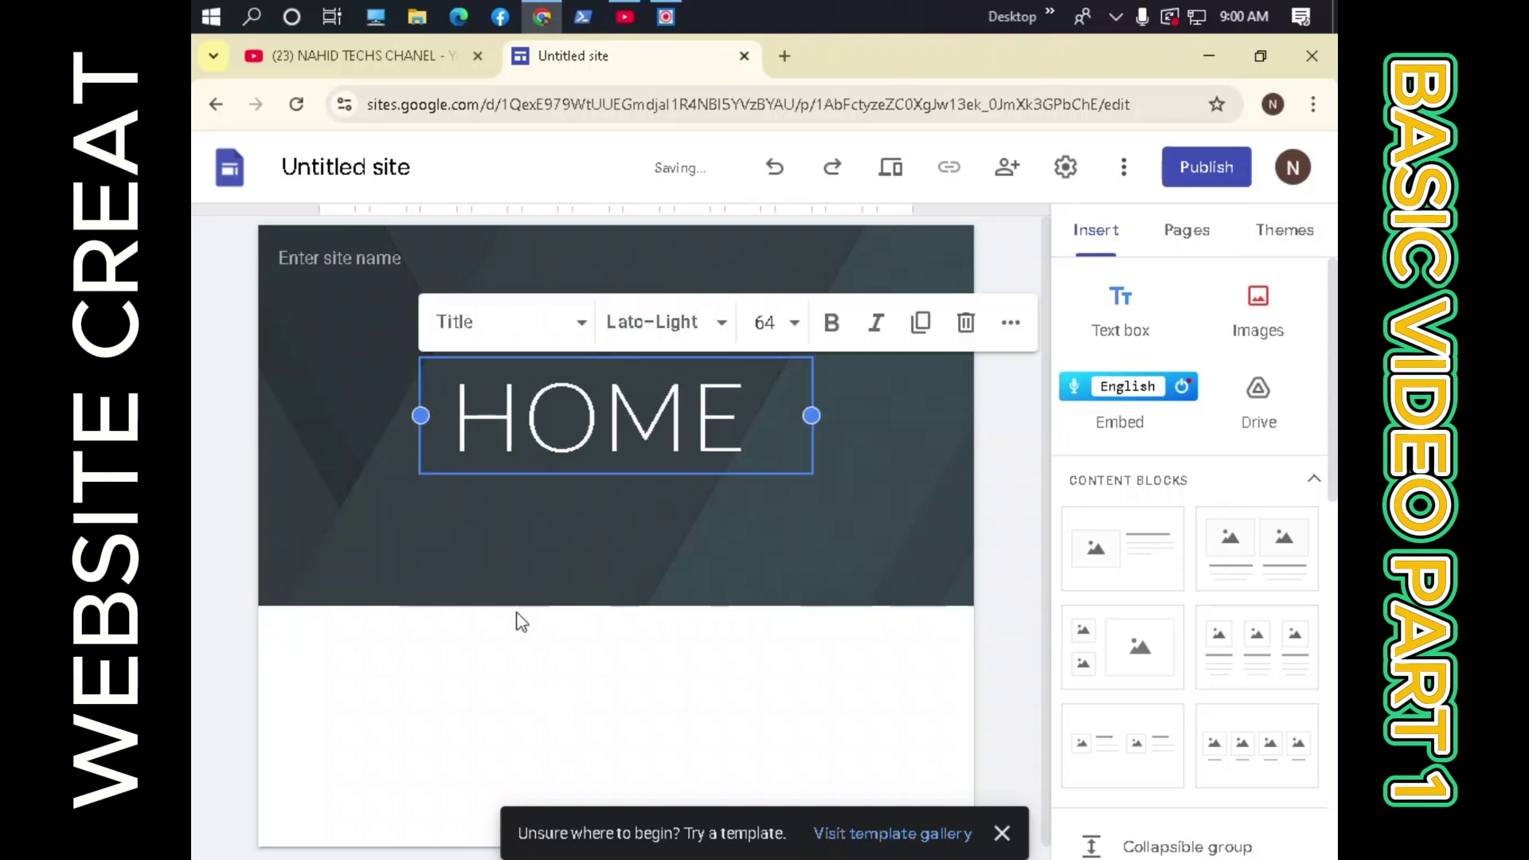
# Enter NAHIDSWEB as the site name in the page header.
pyautogui.click(294, 570)
pyautogui.click(359, 282)
pyautogui.click(431, 269)
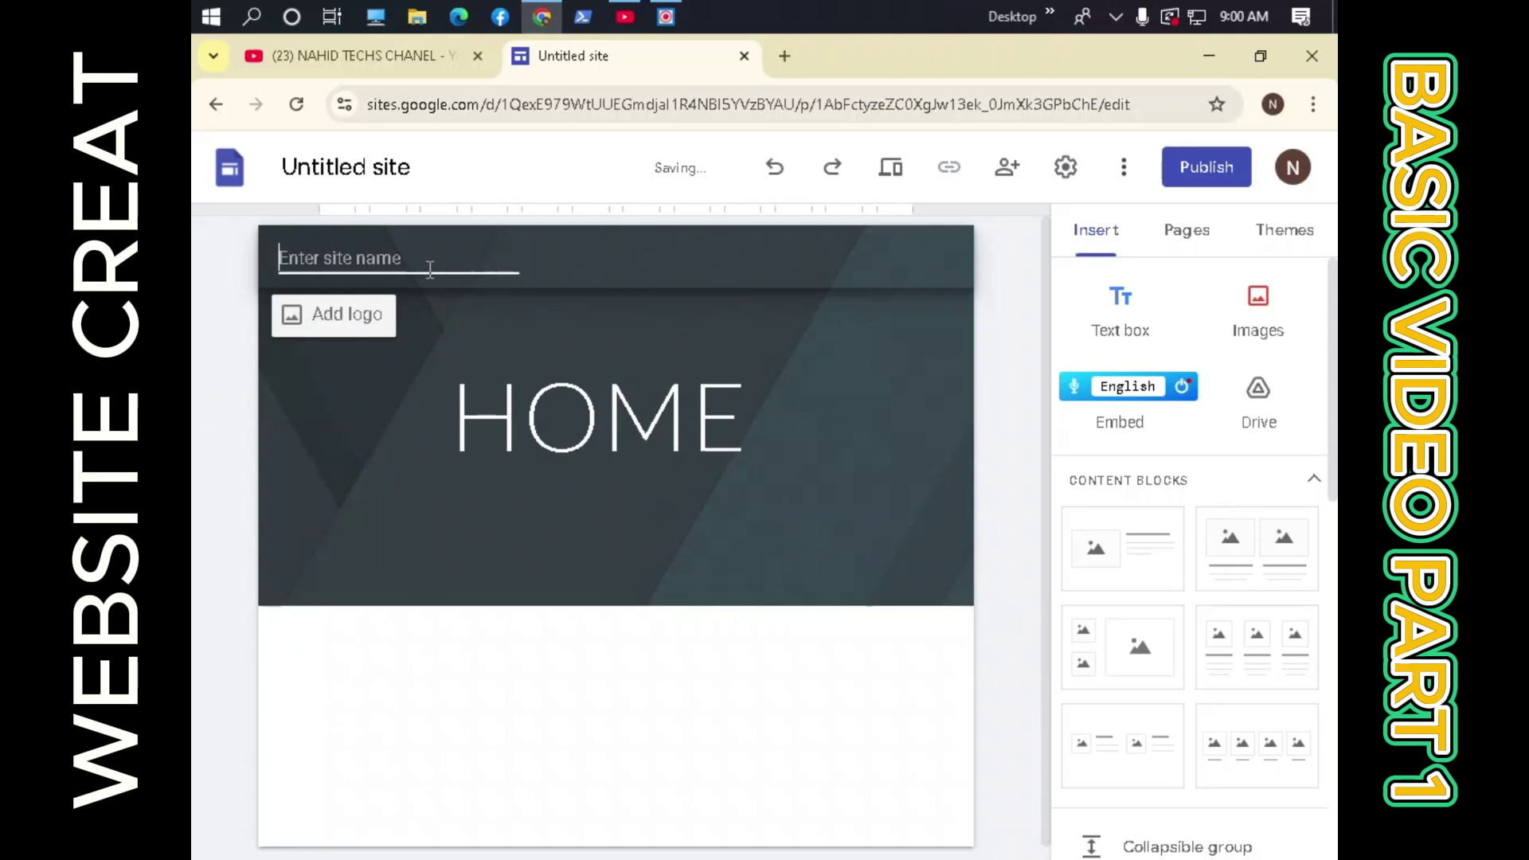
pyautogui.write('NAHI')
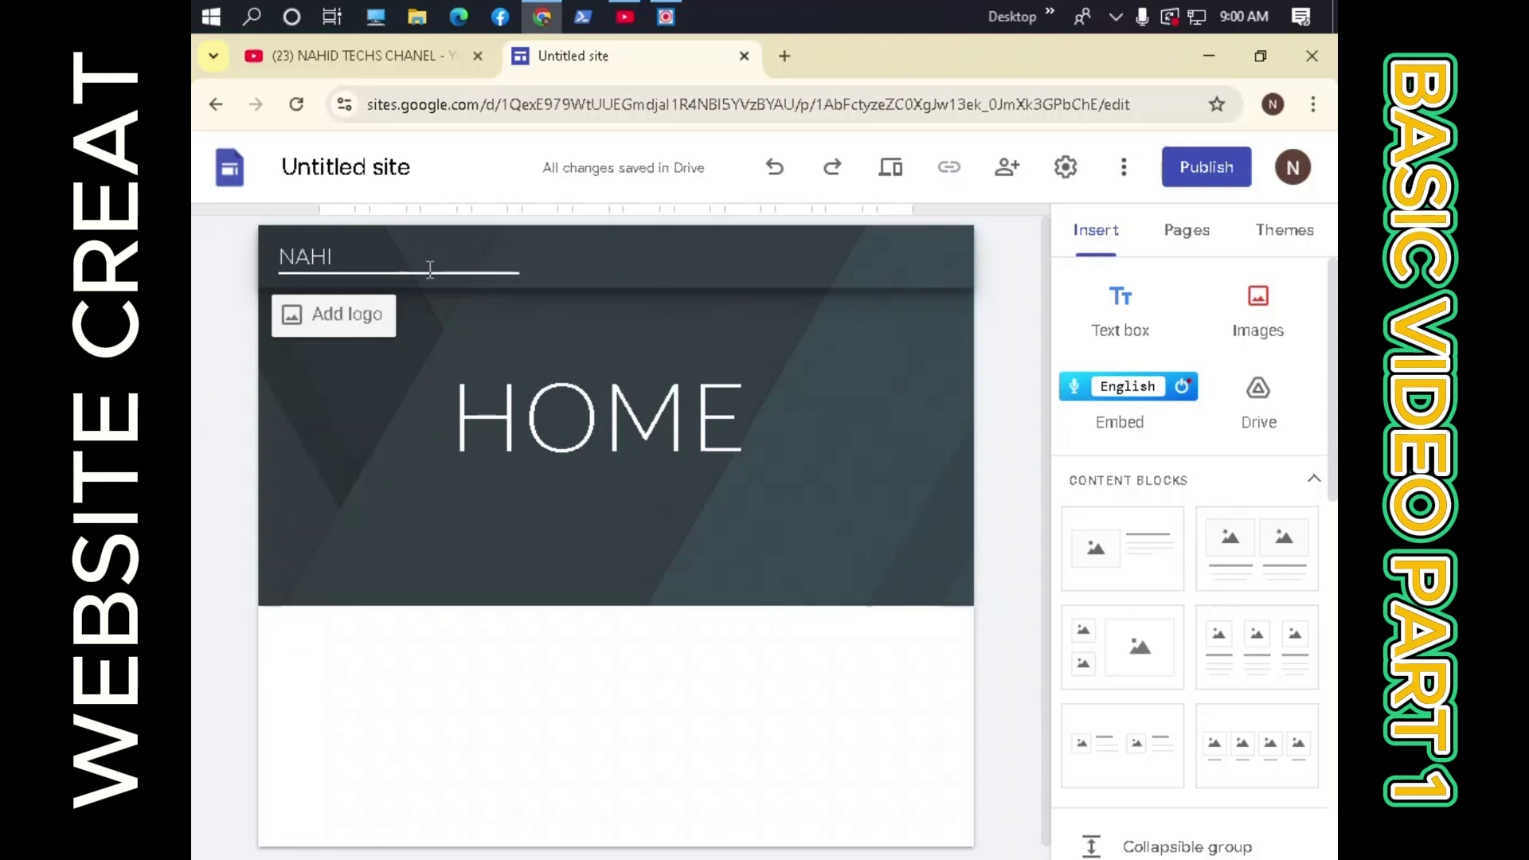
pyautogui.write('DSWEB')
pyautogui.click(488, 738)
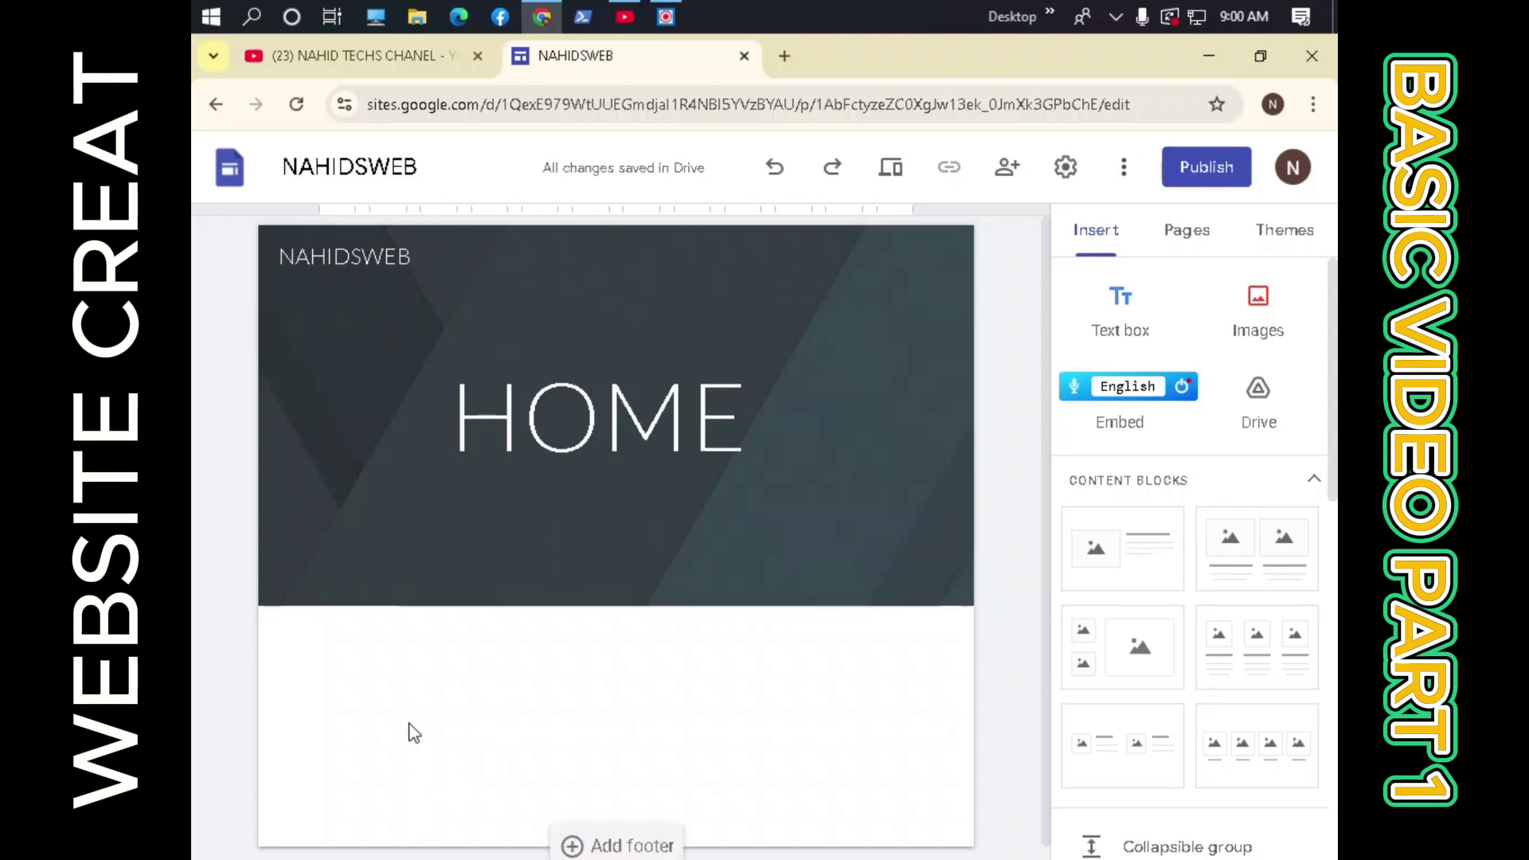
# Try the Large banner, Title only and Cover header types, and set the header back to Banner.
pyautogui.moveTo(632, 458)
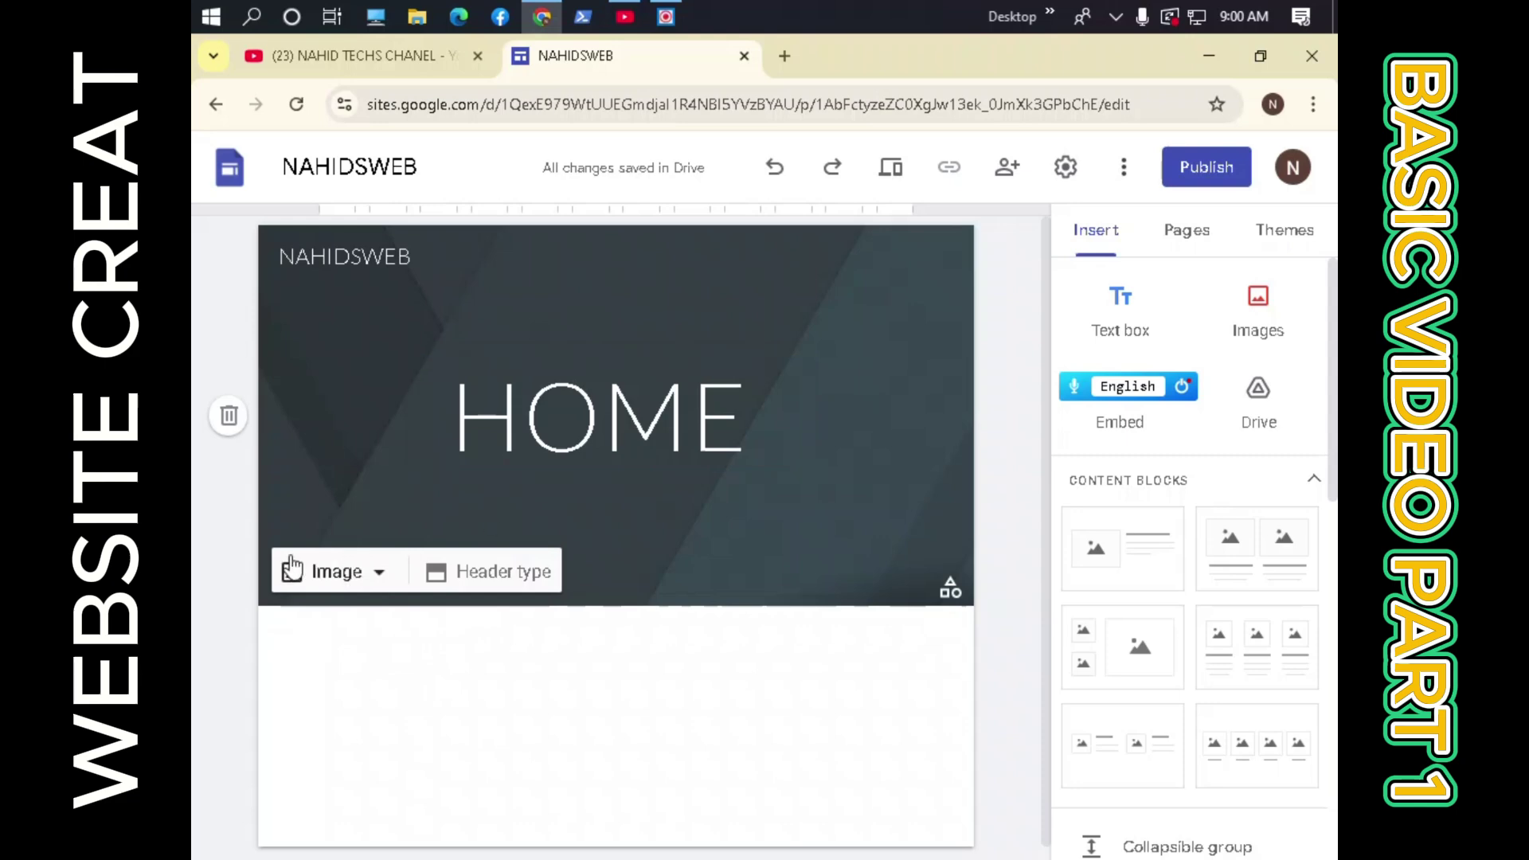
pyautogui.click(501, 573)
pyautogui.click(498, 568)
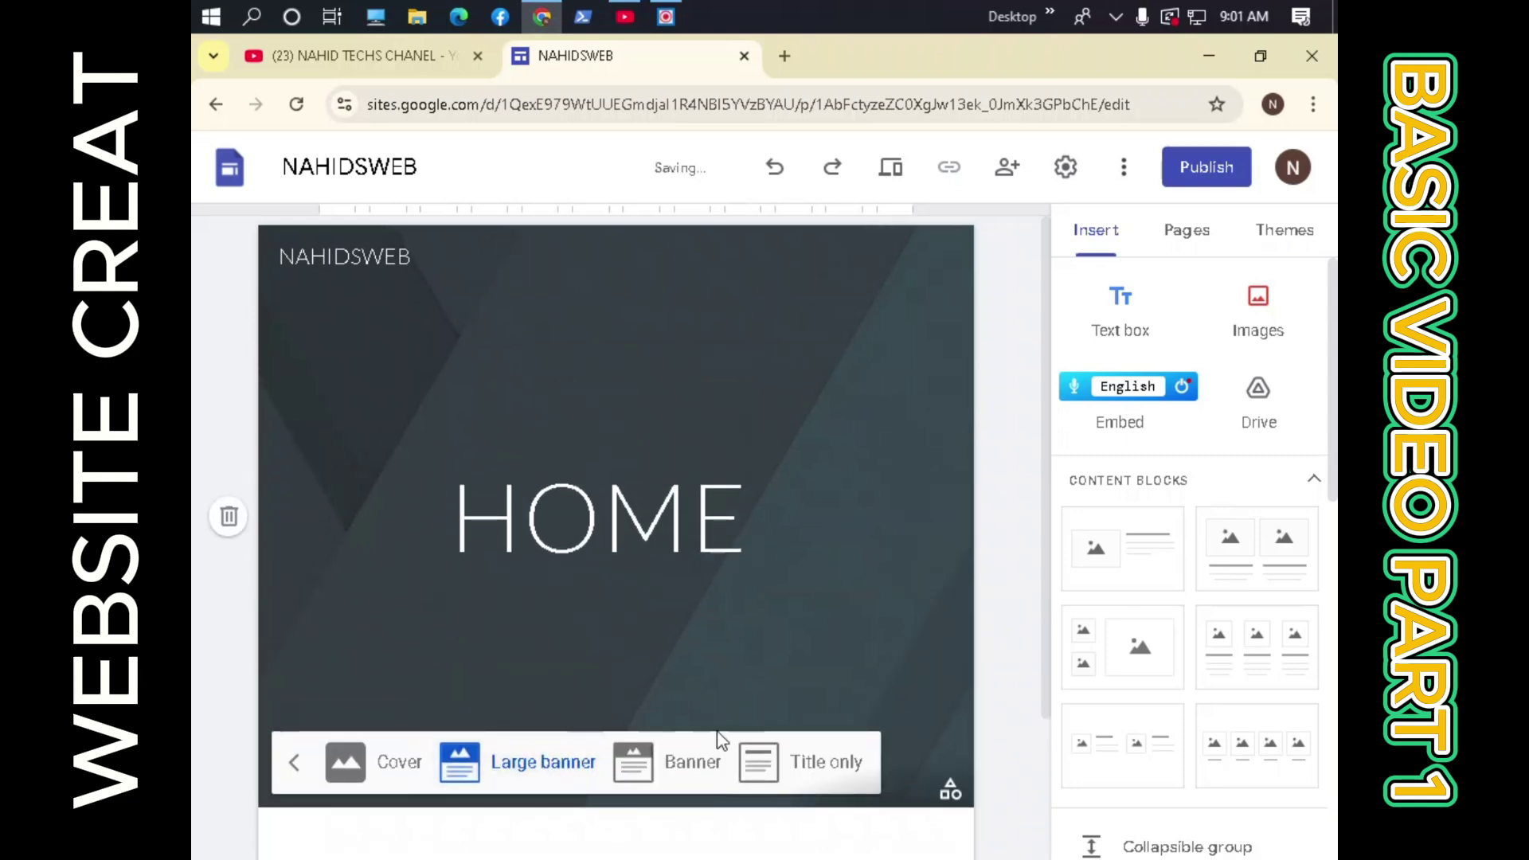
pyautogui.click(693, 755)
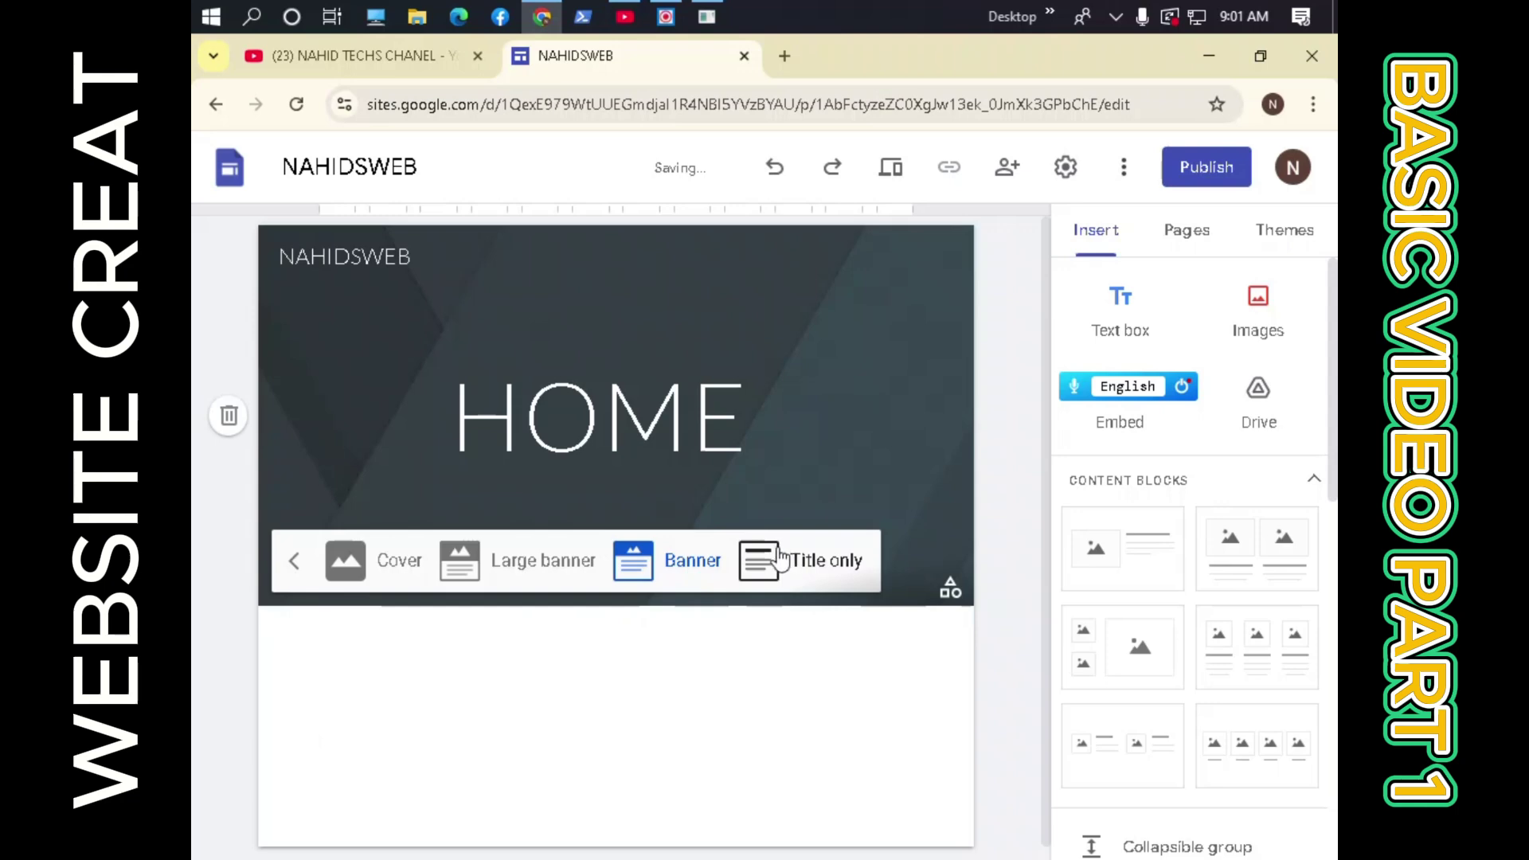
pyautogui.click(791, 566)
pyautogui.click(521, 403)
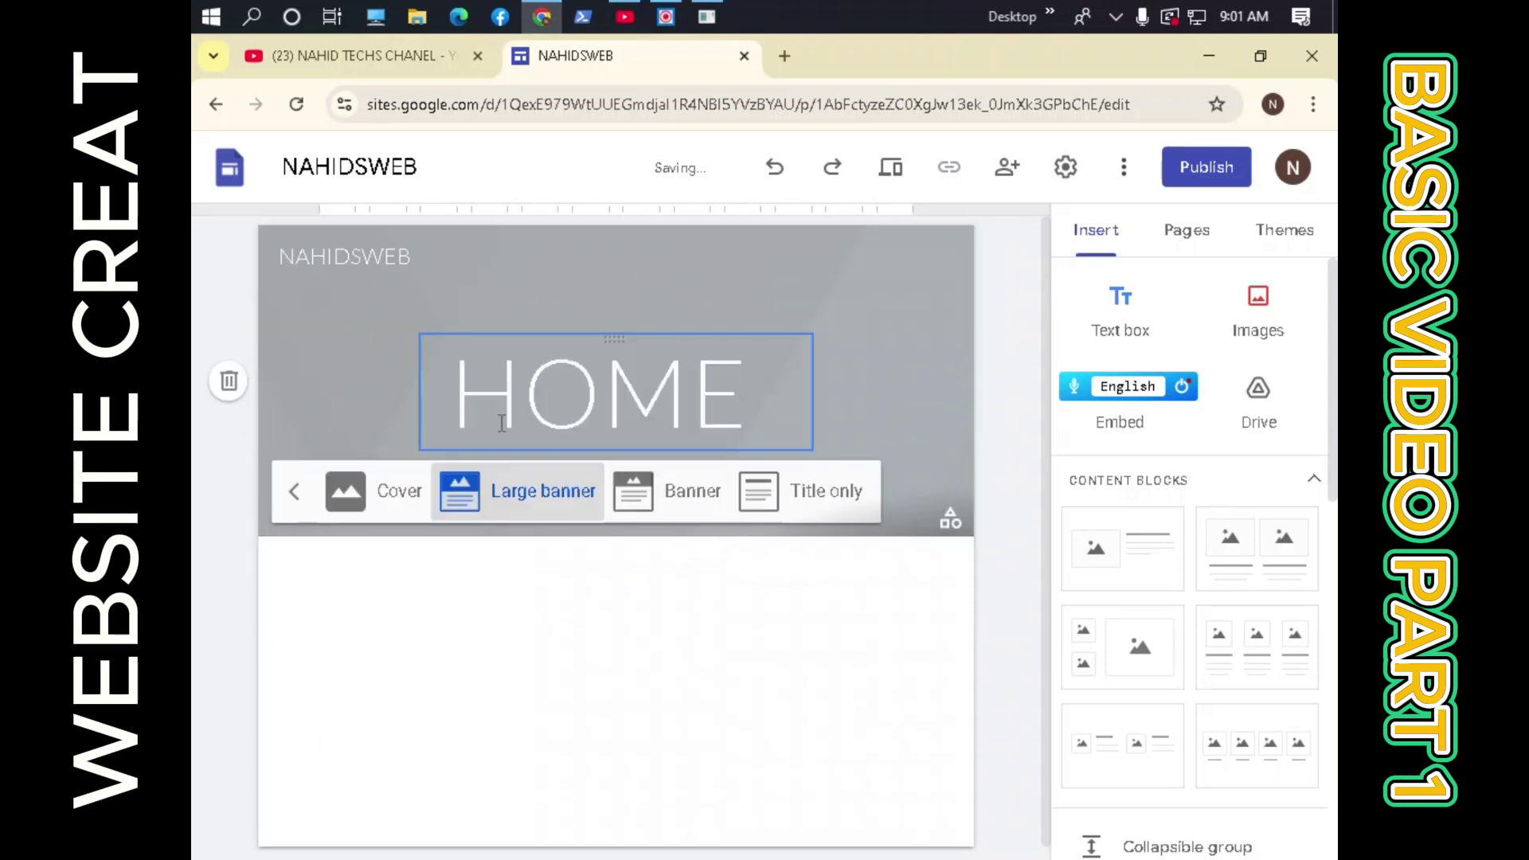
pyautogui.click(333, 771)
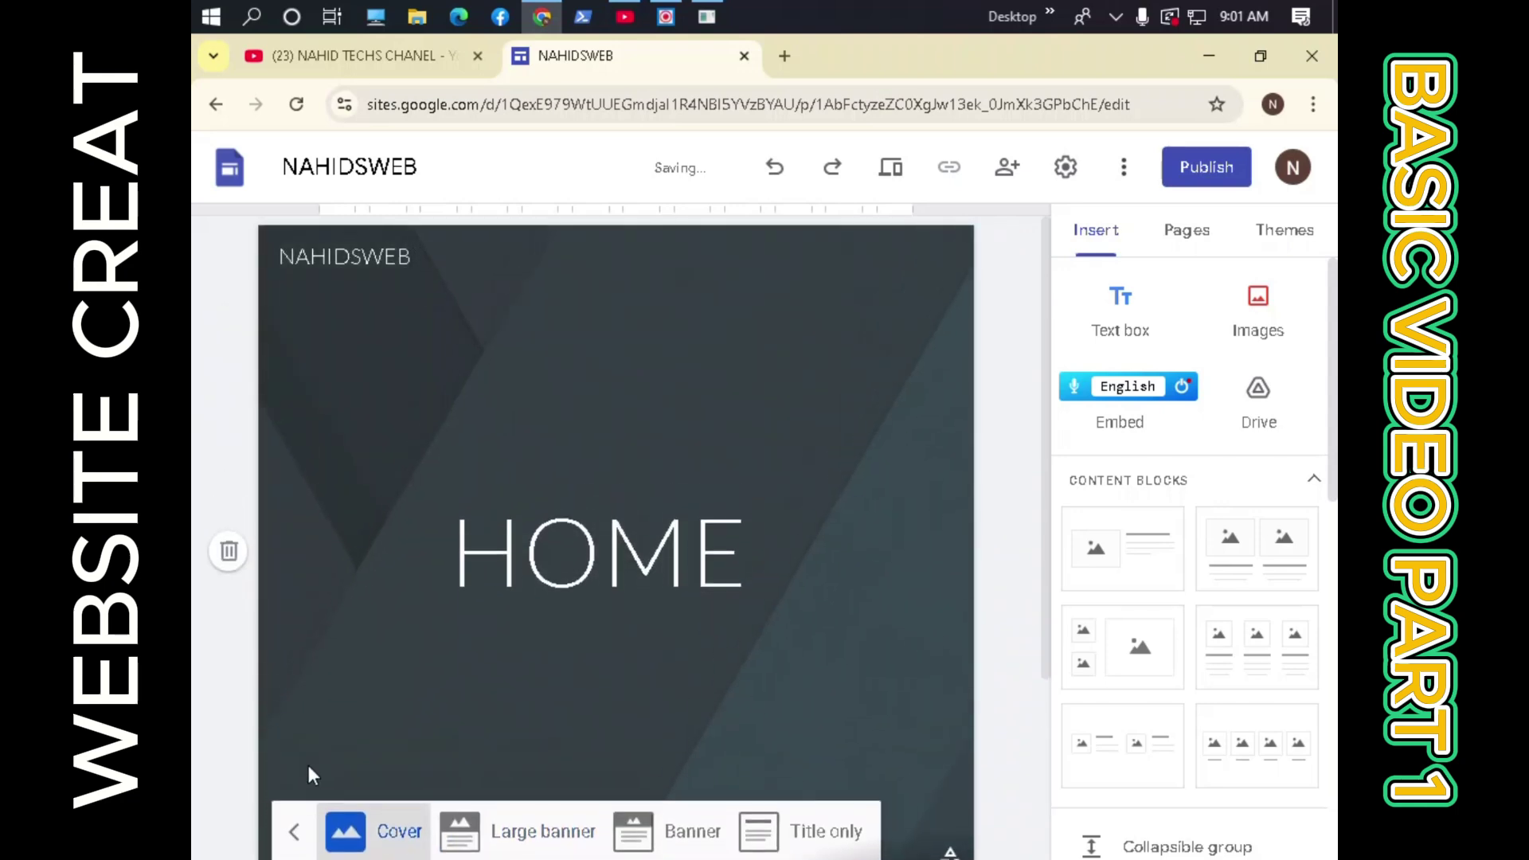
pyautogui.click(482, 837)
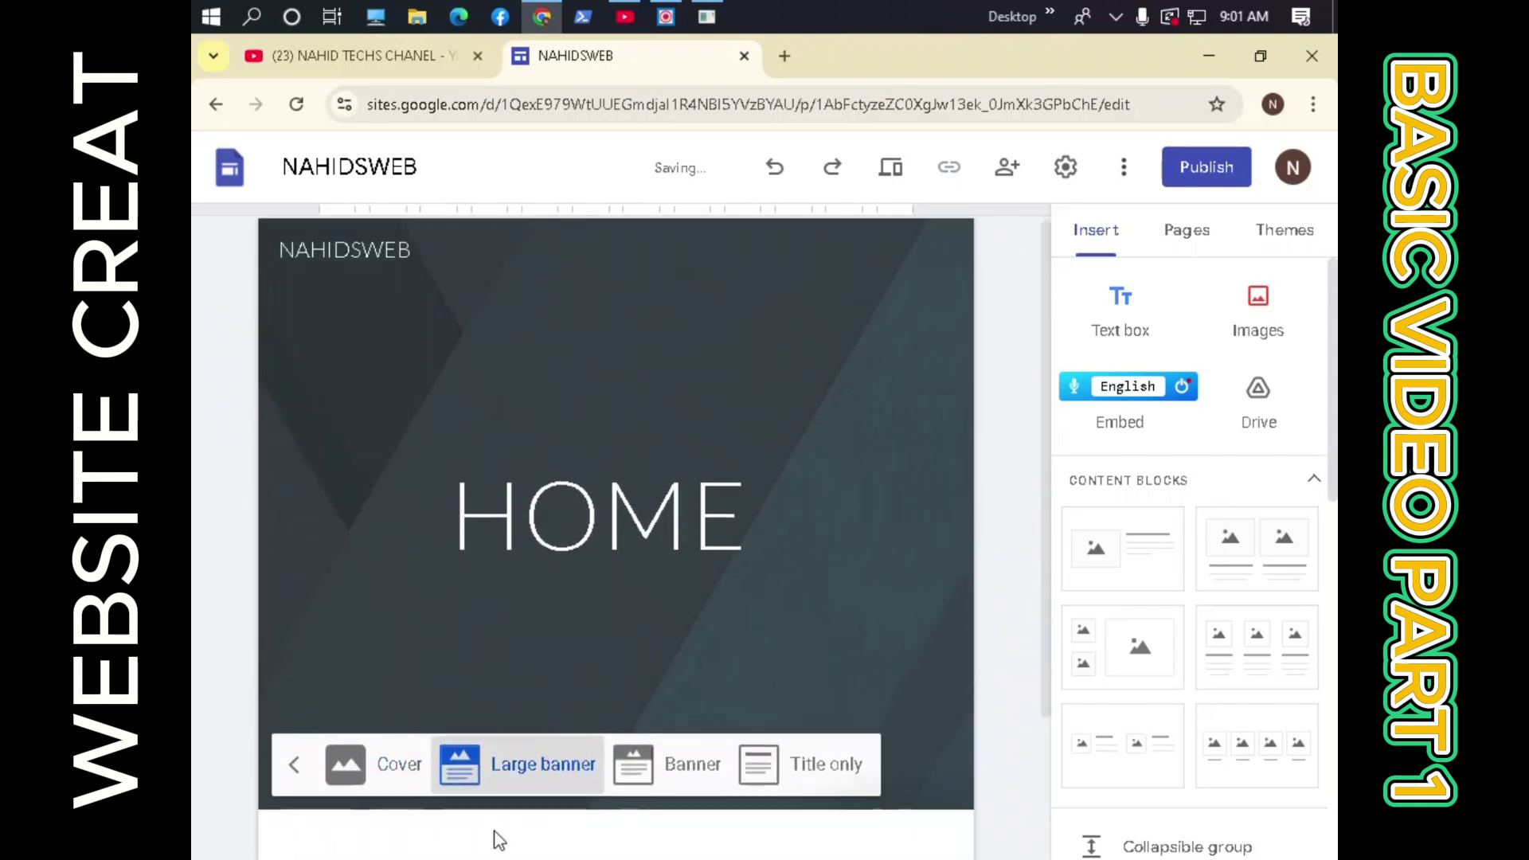
pyautogui.click(619, 767)
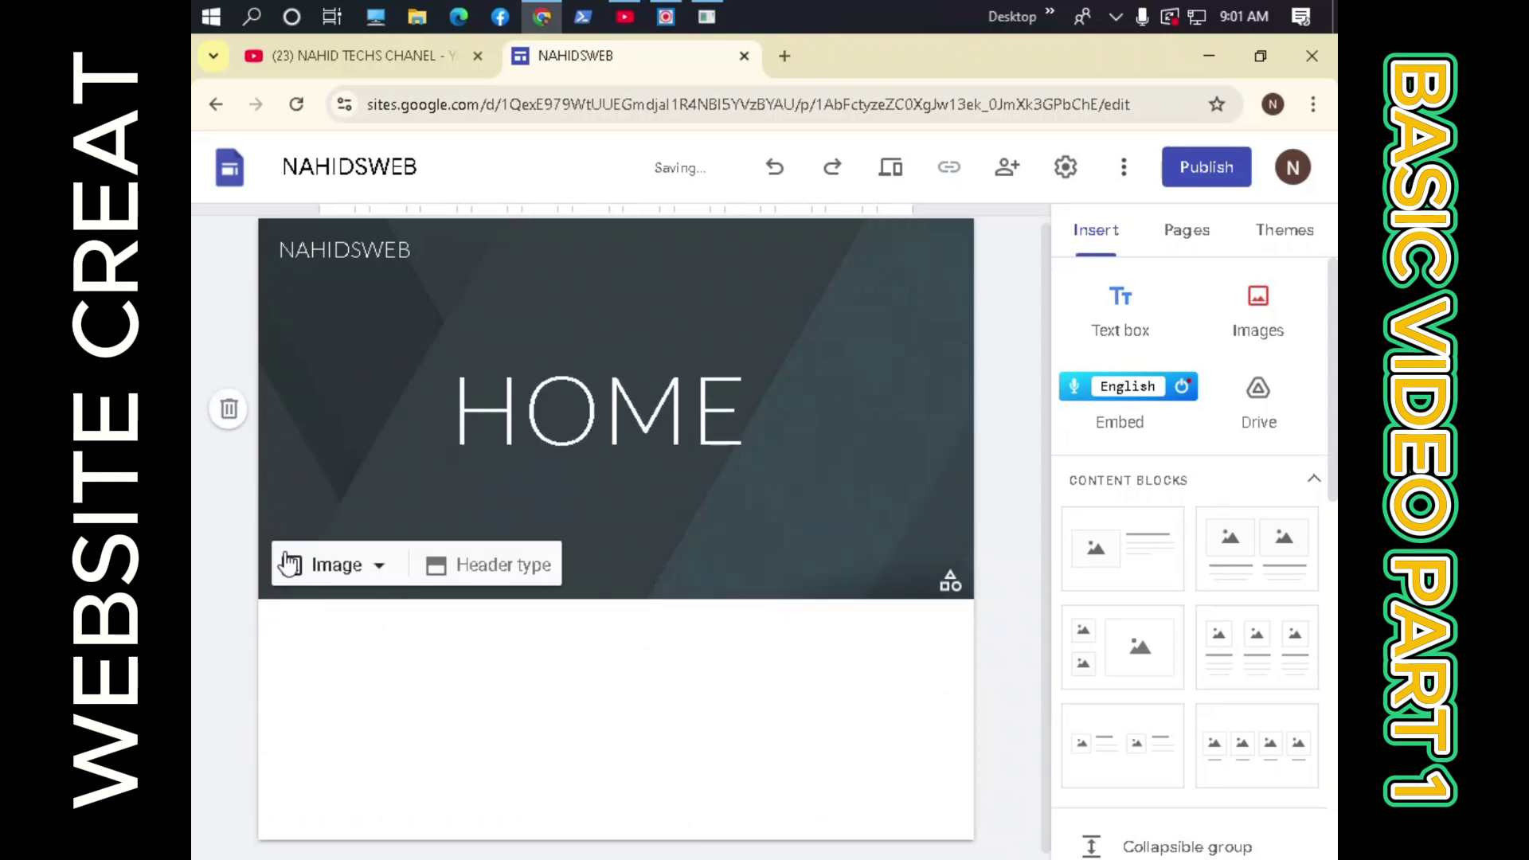
# Set the header background to the gallery photo of a laptop and coffee cup on a desk, and delete the stray content block below.
pyautogui.click(314, 567)
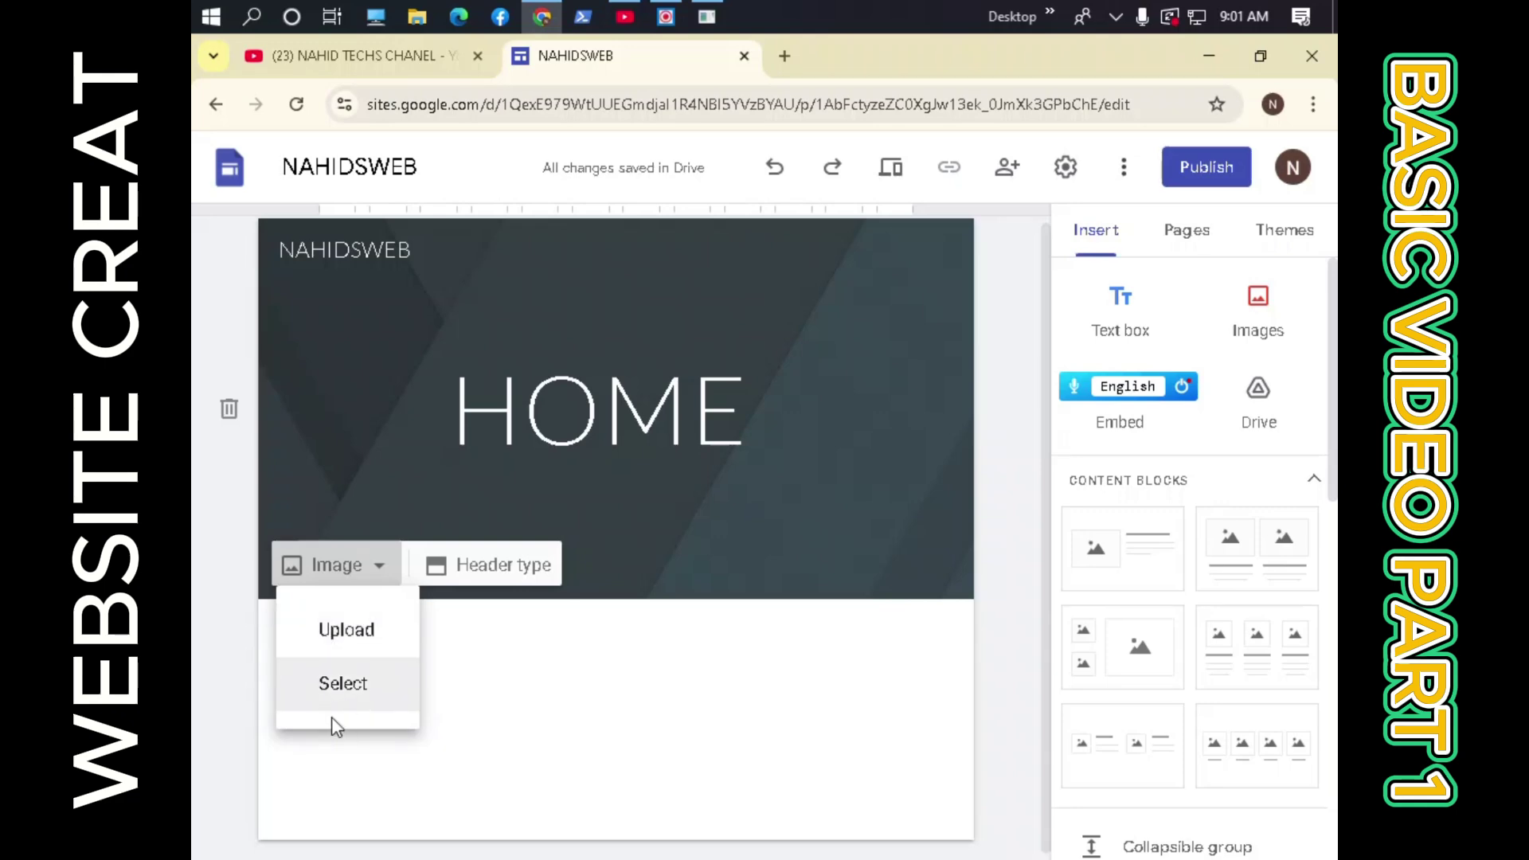
pyautogui.click(361, 695)
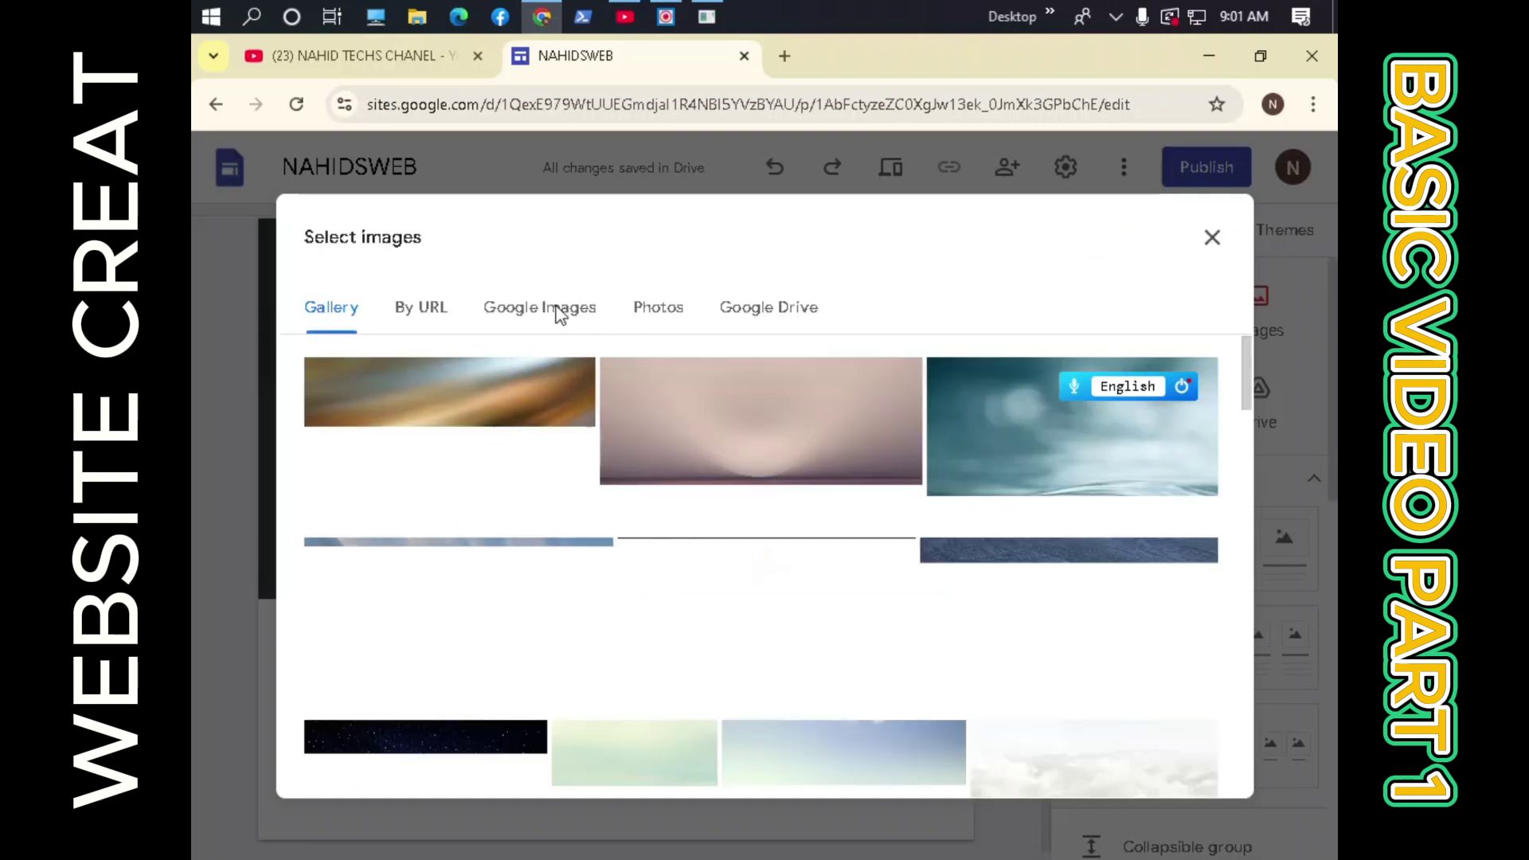
pyautogui.scroll(-8, 629, 534)
pyautogui.scroll(-3, 646, 548)
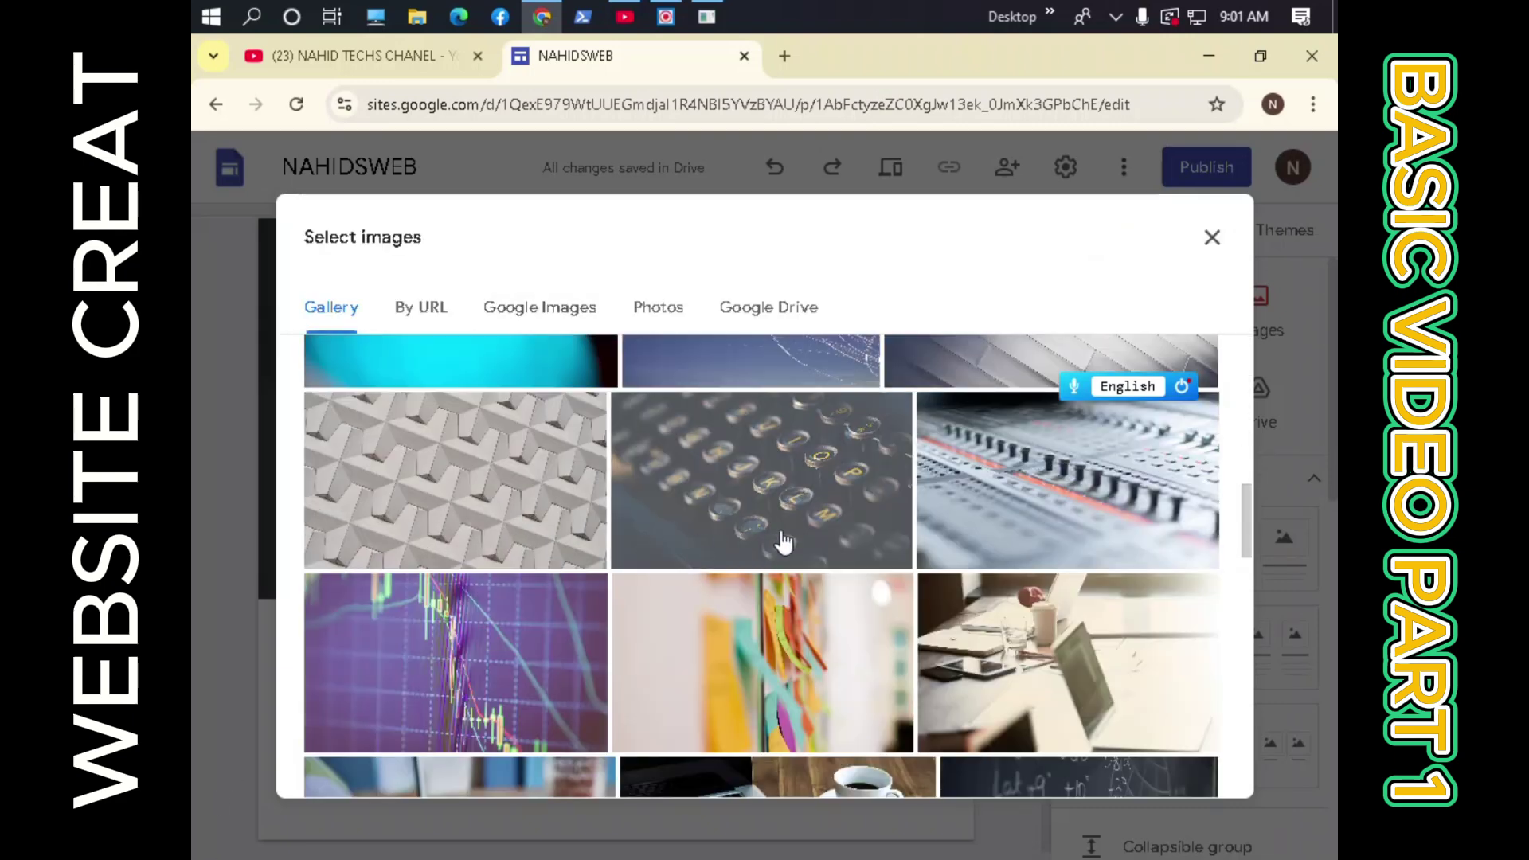
pyautogui.click(1053, 693)
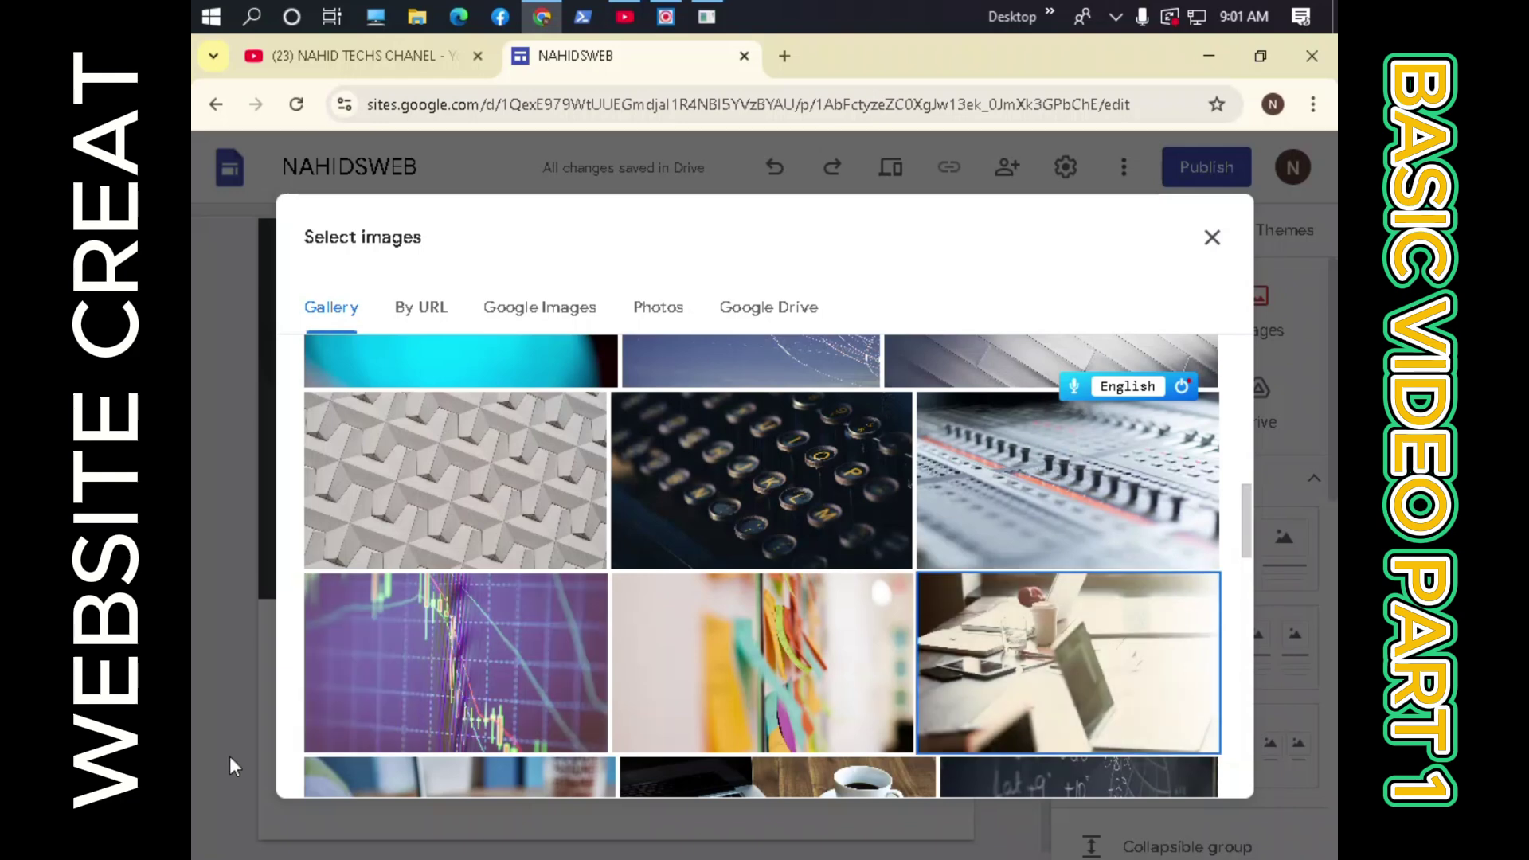
pyautogui.click(1188, 769)
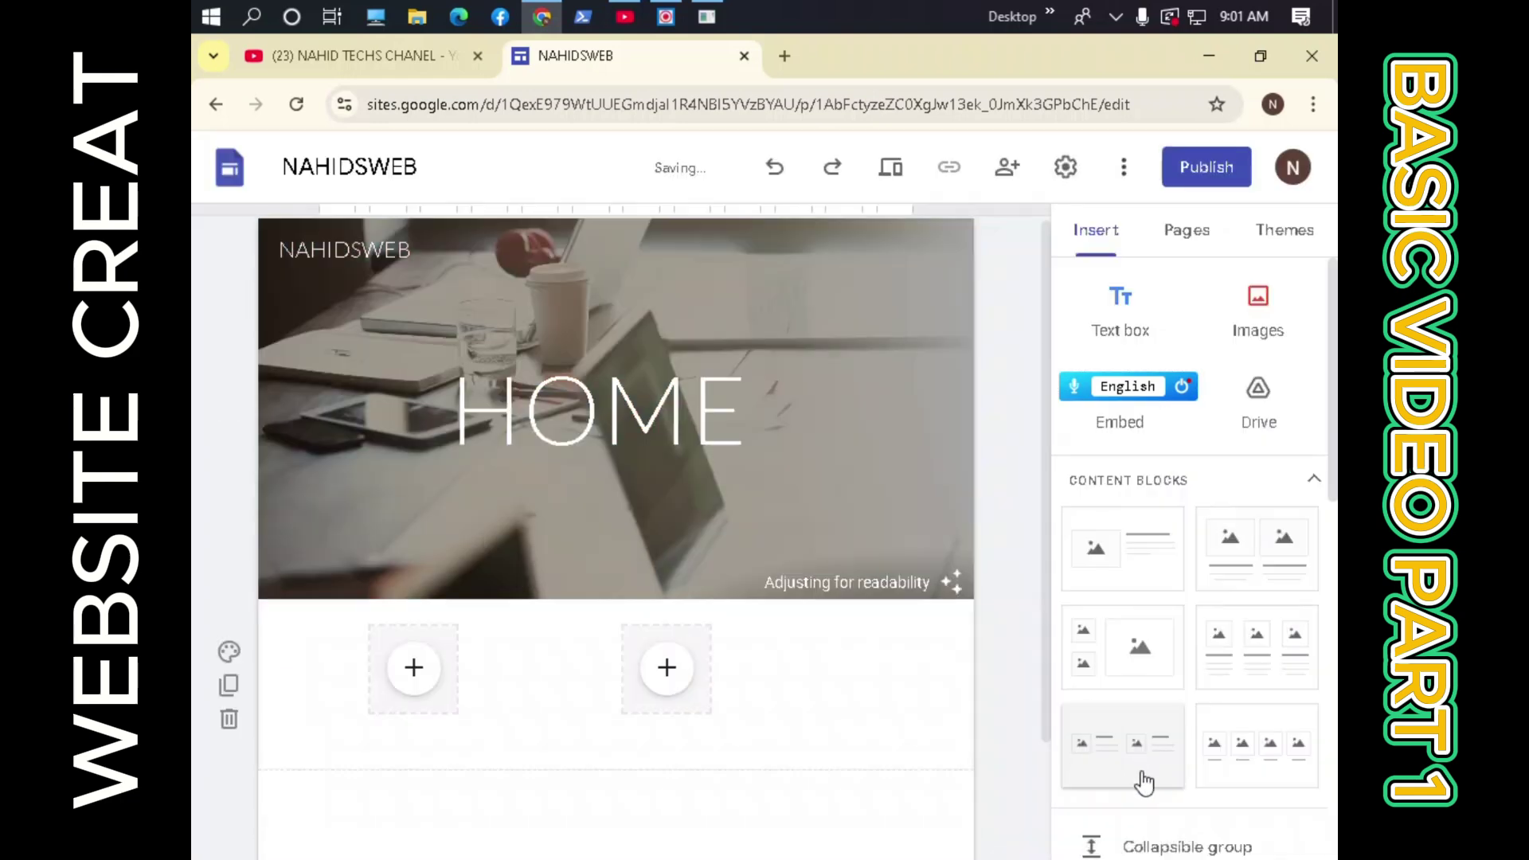
pyautogui.scroll(-3, 861, 758)
pyautogui.click(228, 547)
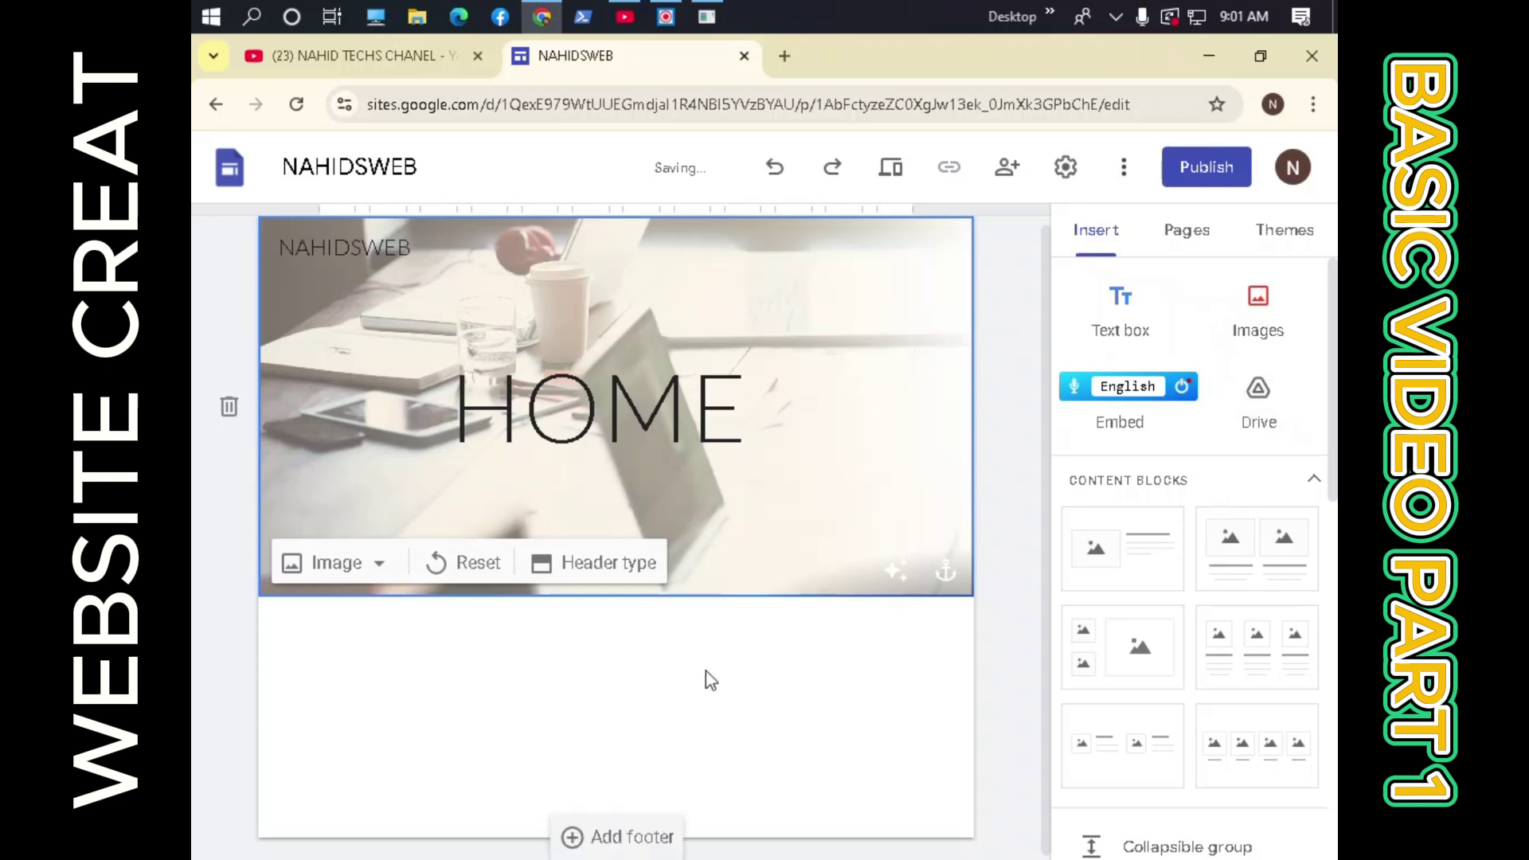
# Try the content block with one image beside text below the header, and remove it again.
pyautogui.click(1144, 553)
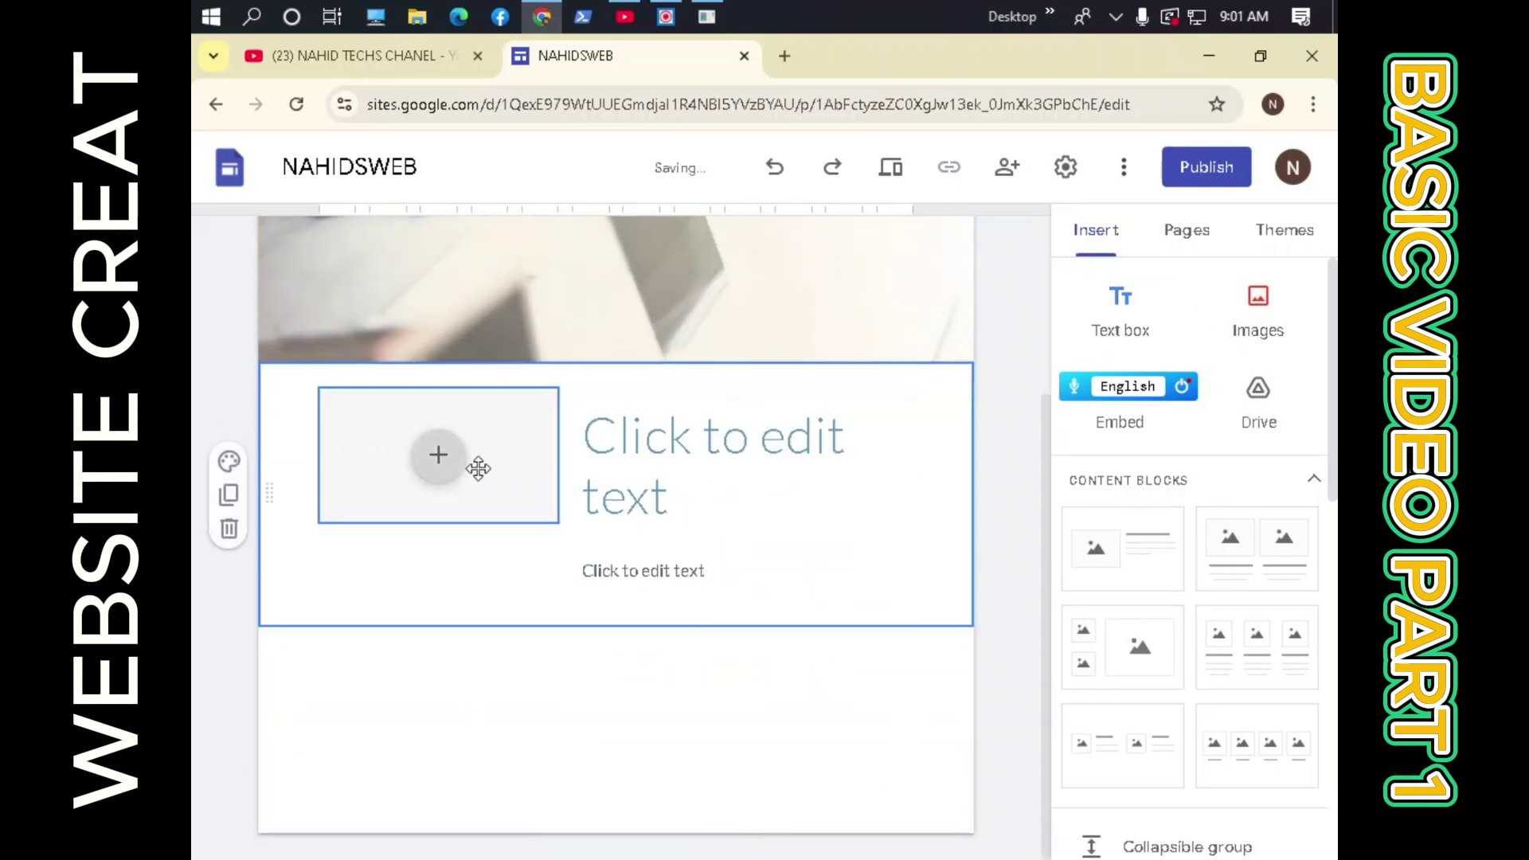
pyautogui.click(229, 529)
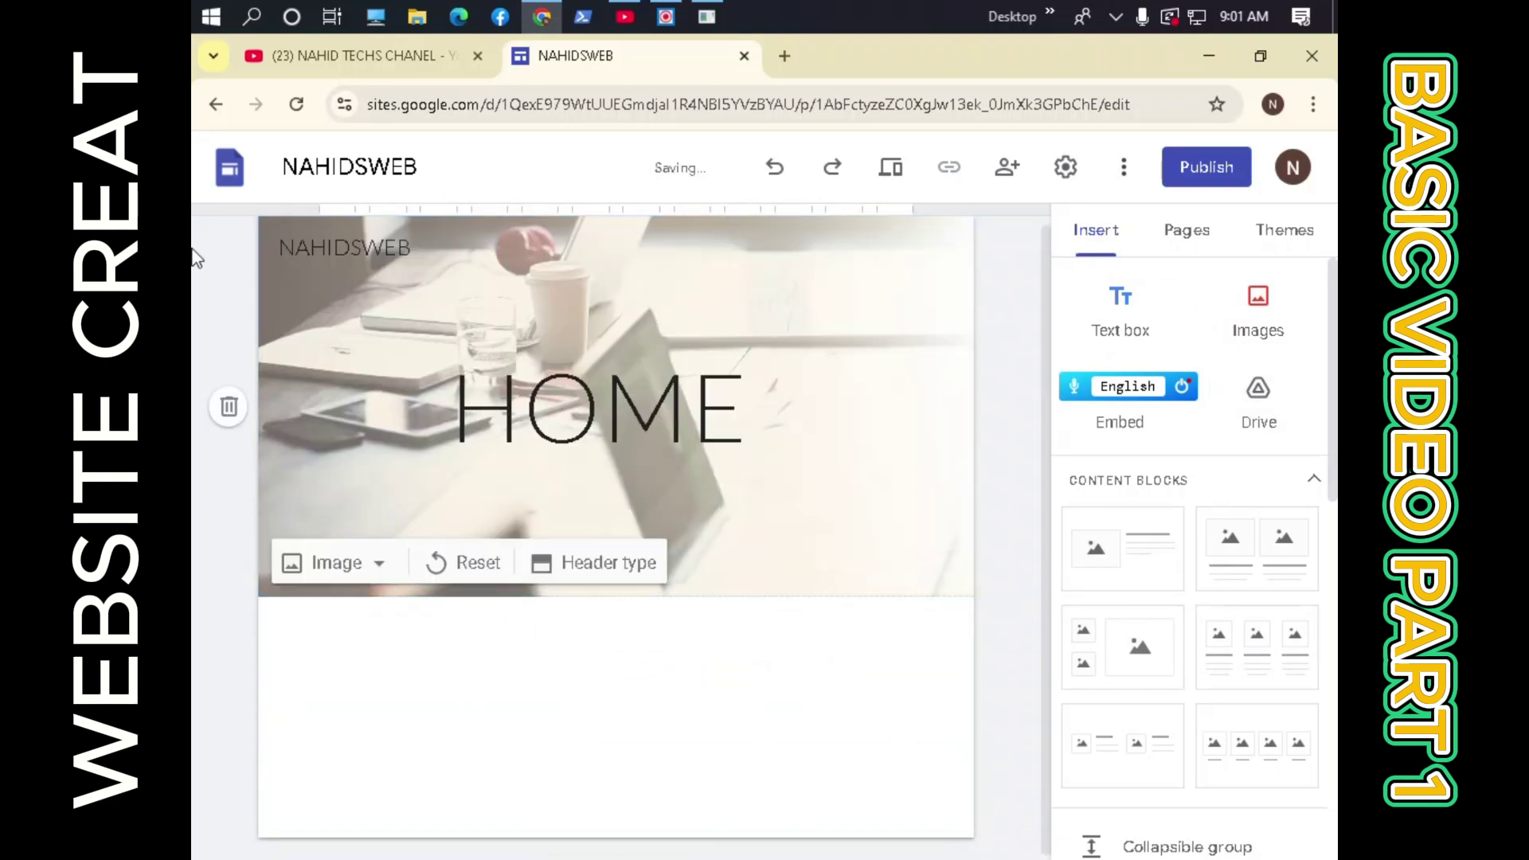
pyautogui.click(1243, 330)
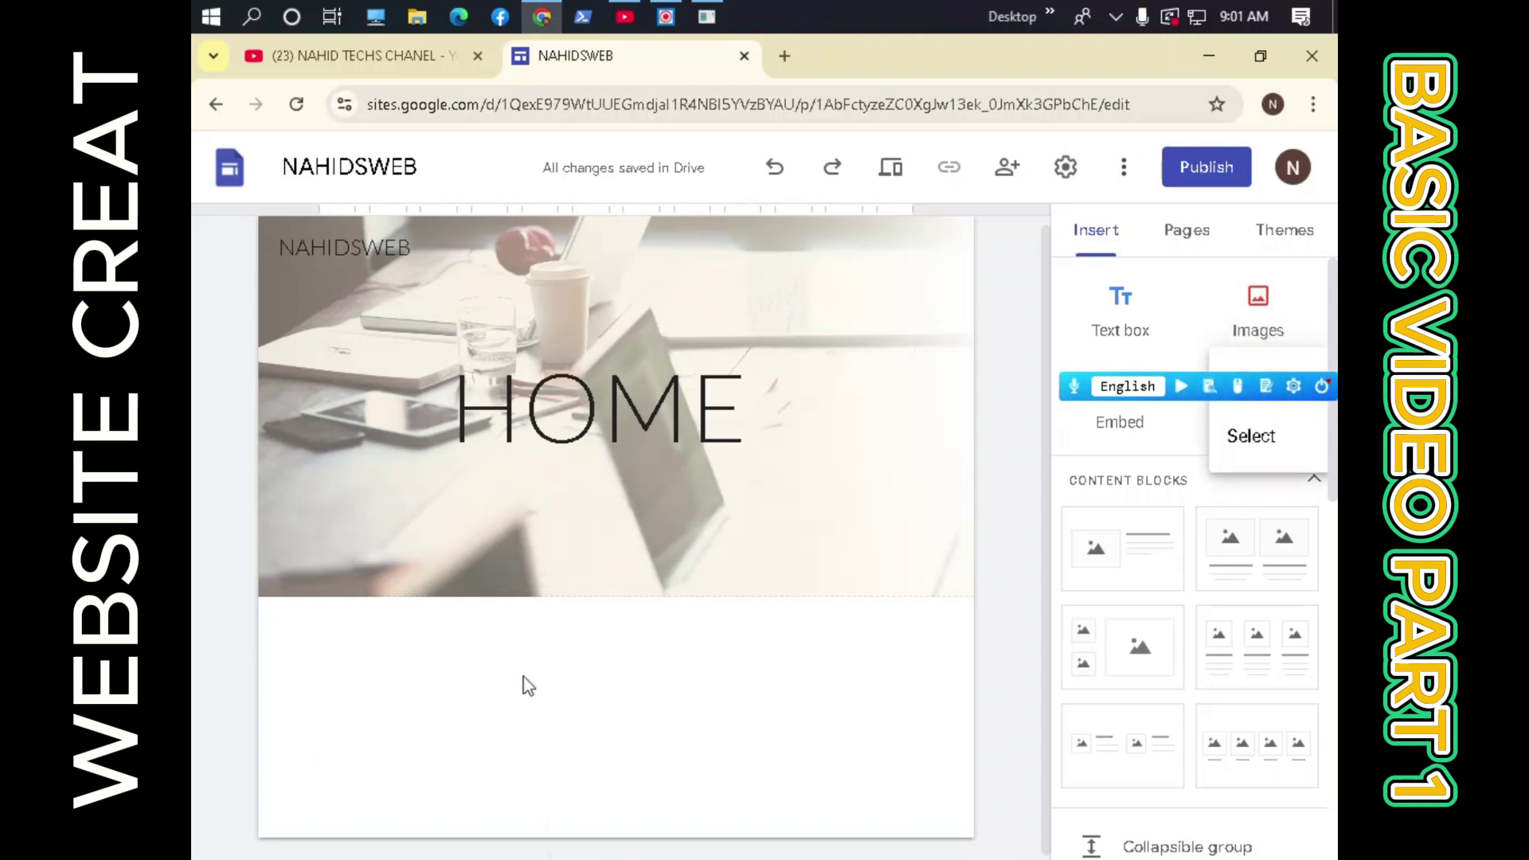
pyautogui.click(496, 573)
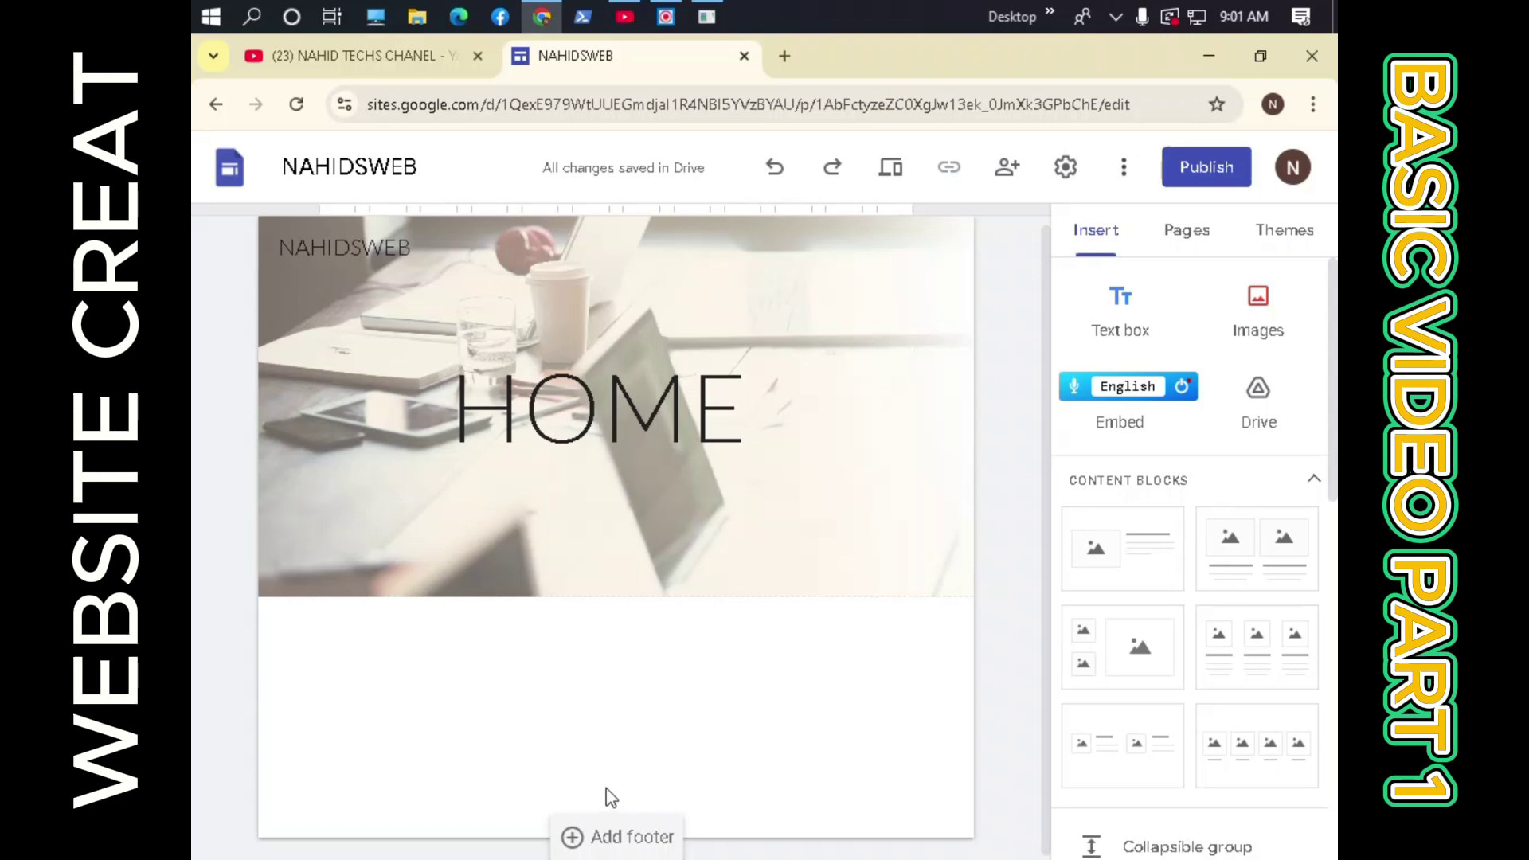
pyautogui.click(1258, 314)
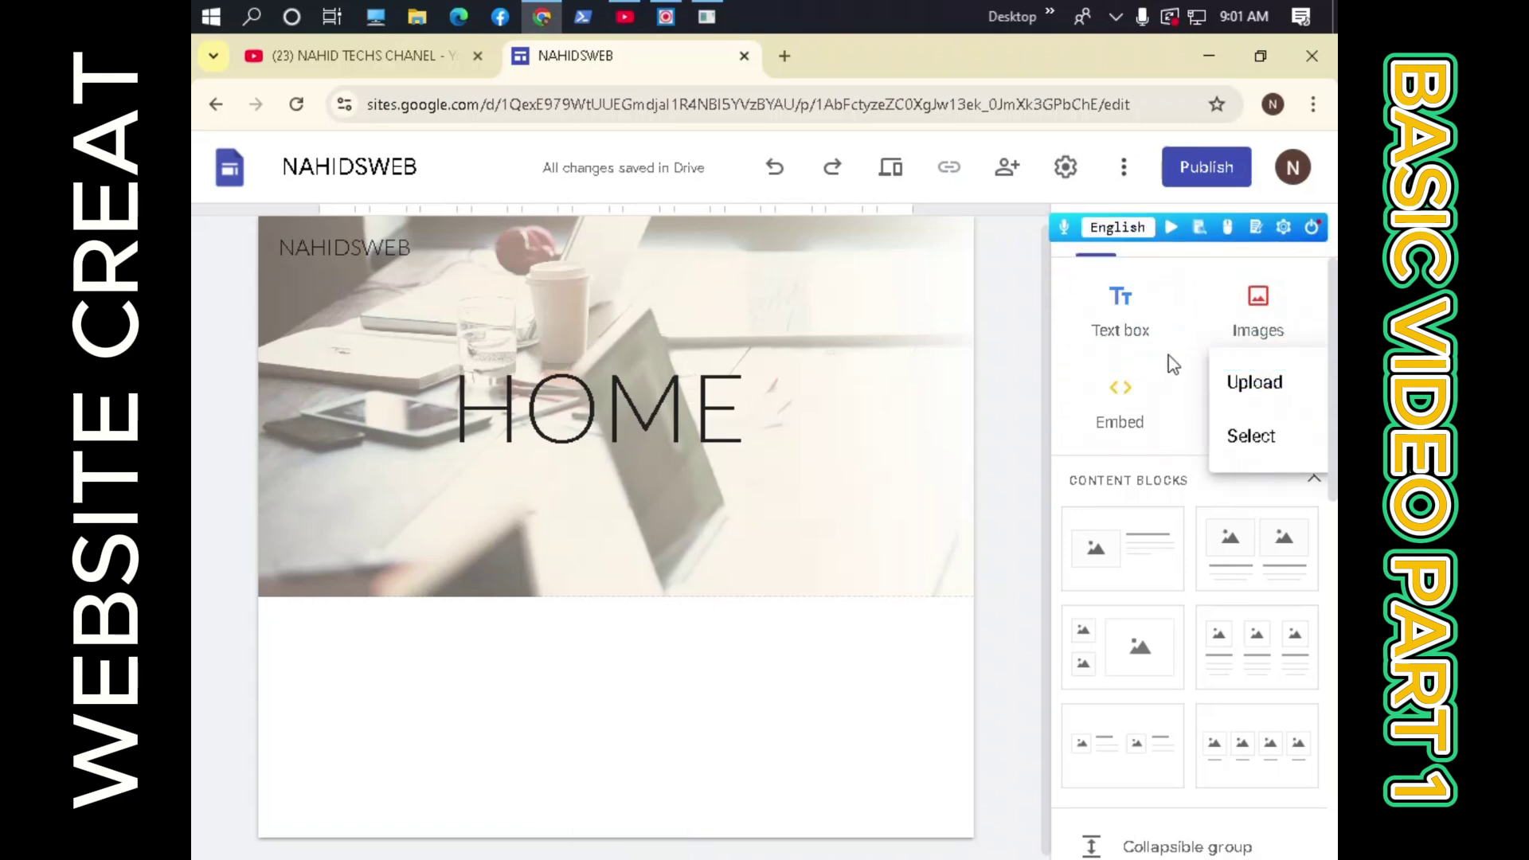
pyautogui.click(1255, 402)
pyautogui.click(467, 452)
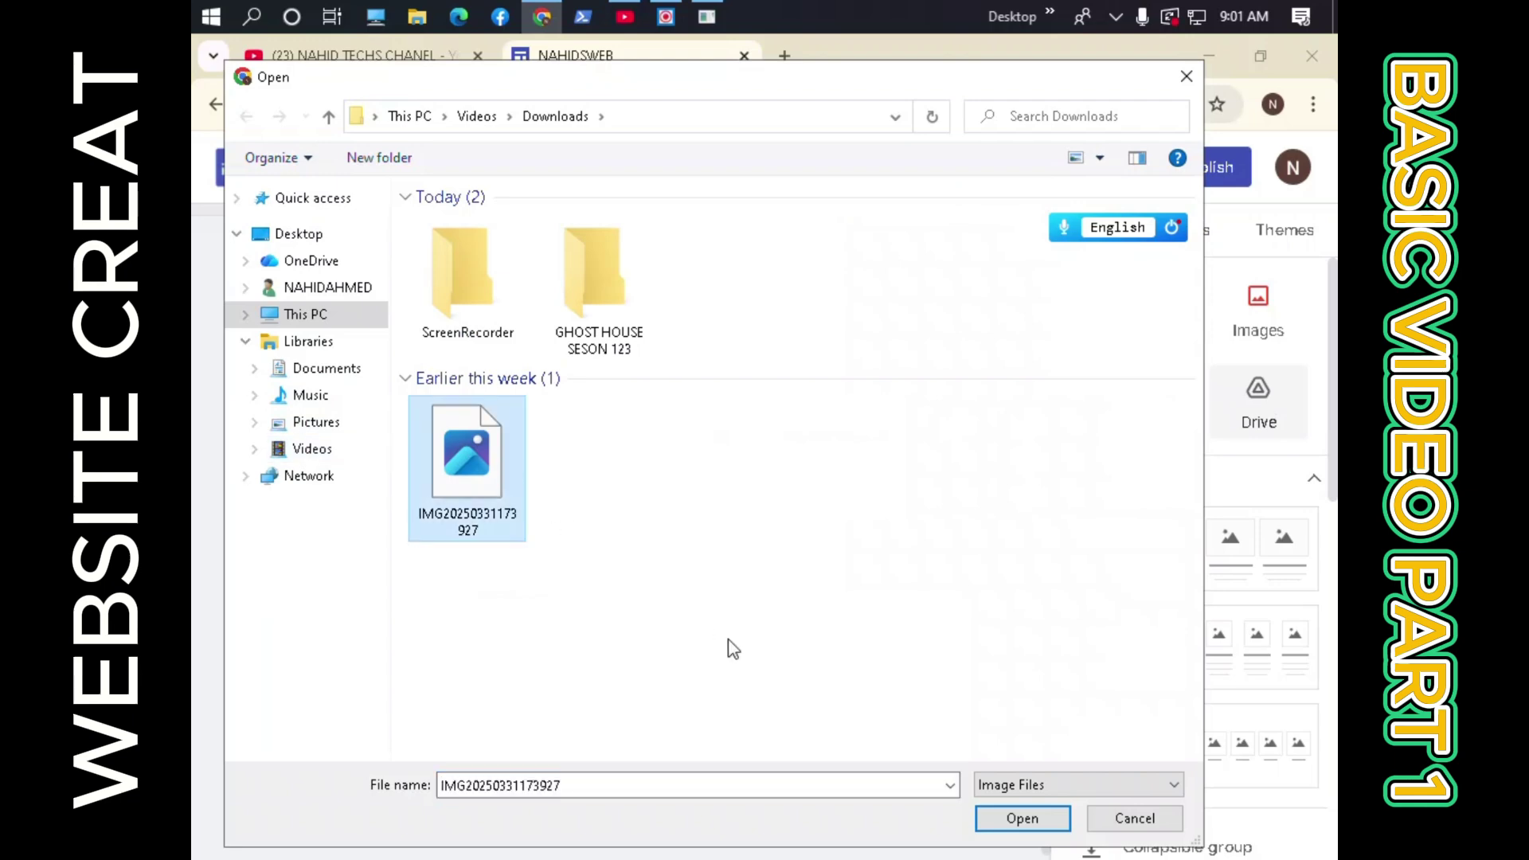
pyautogui.click(1043, 823)
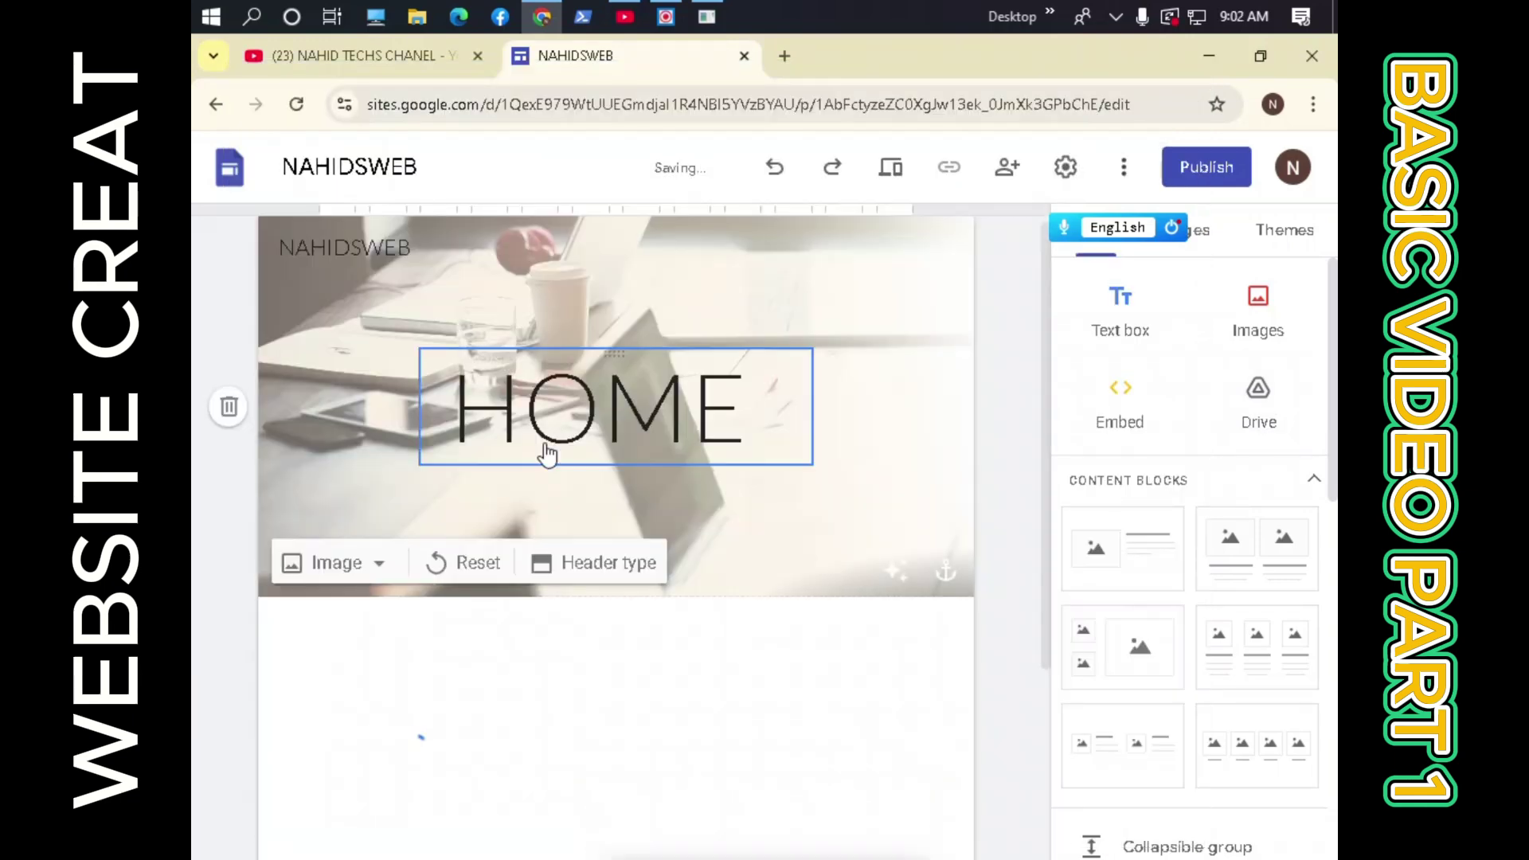
pyautogui.moveTo(507, 477); pyautogui.dragTo(660, 499)
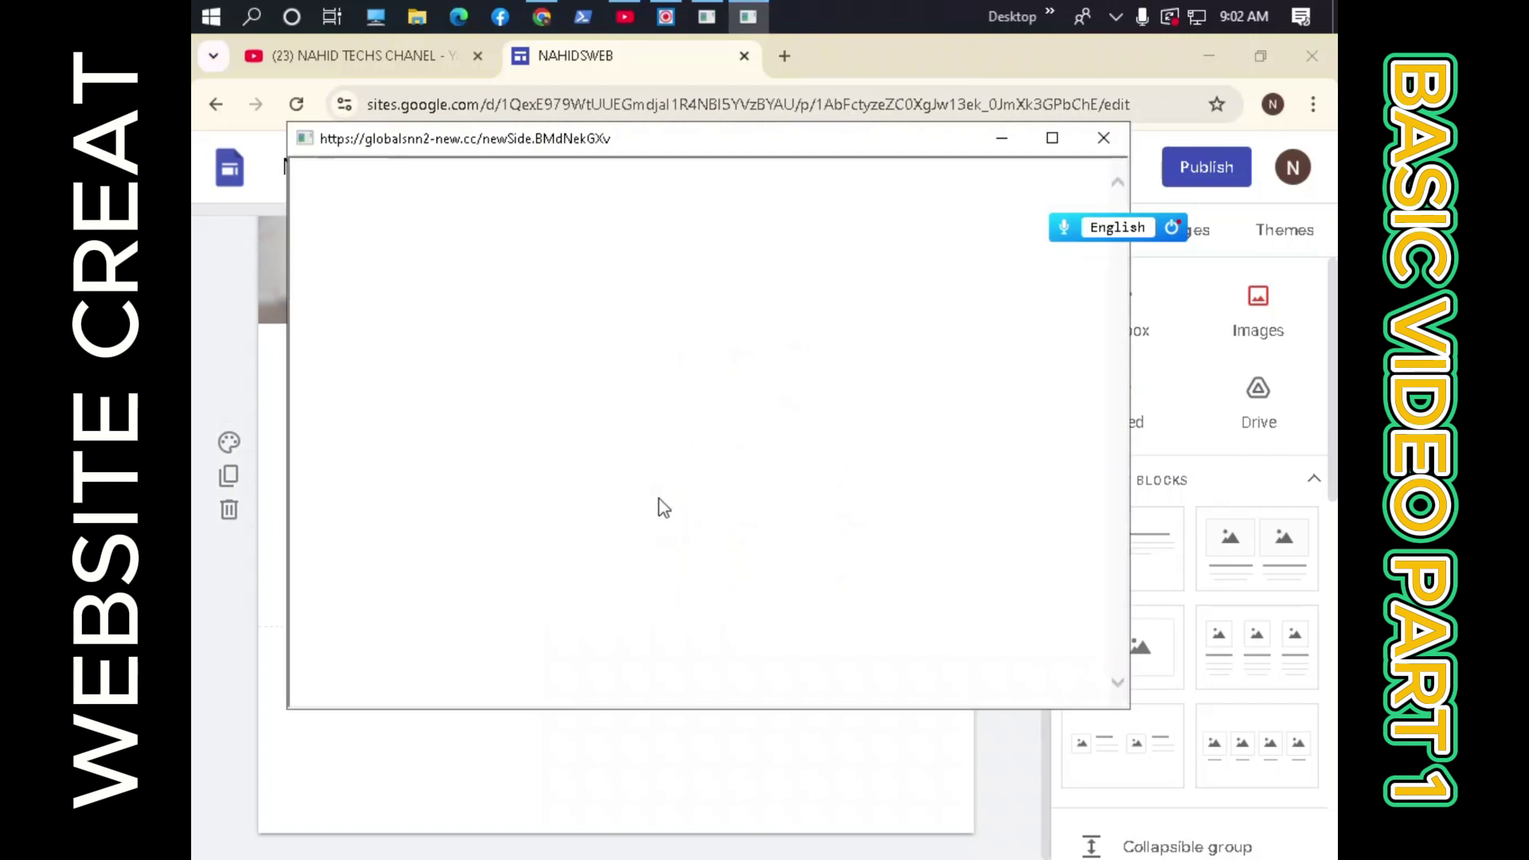
pyautogui.click(1103, 139)
pyautogui.moveTo(559, 439); pyautogui.dragTo(609, 477)
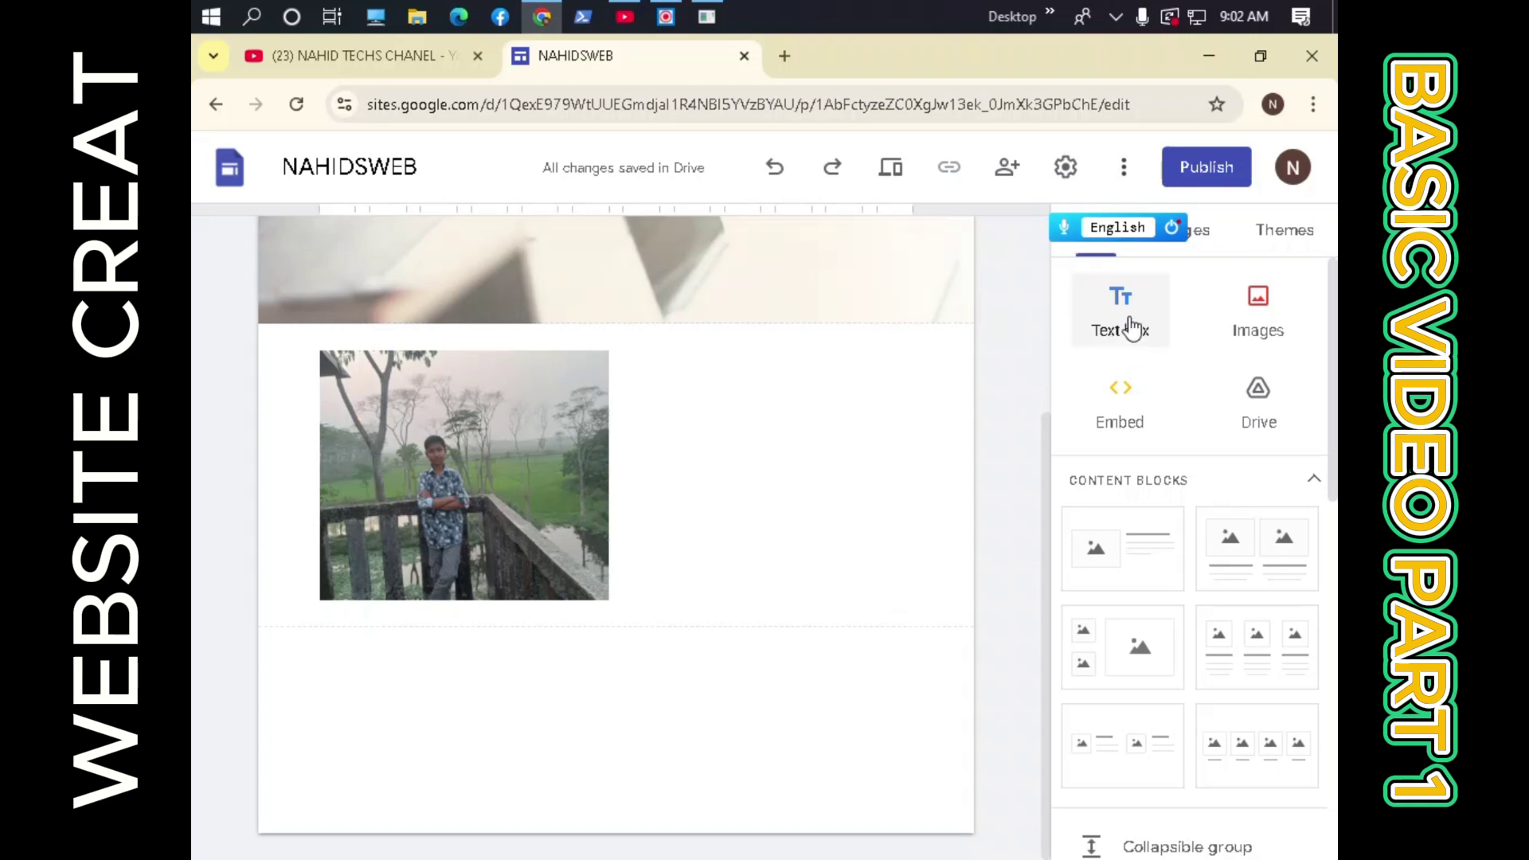
# Add a text box to the page and move it beside the photo, in the same section.
pyautogui.click(1129, 325)
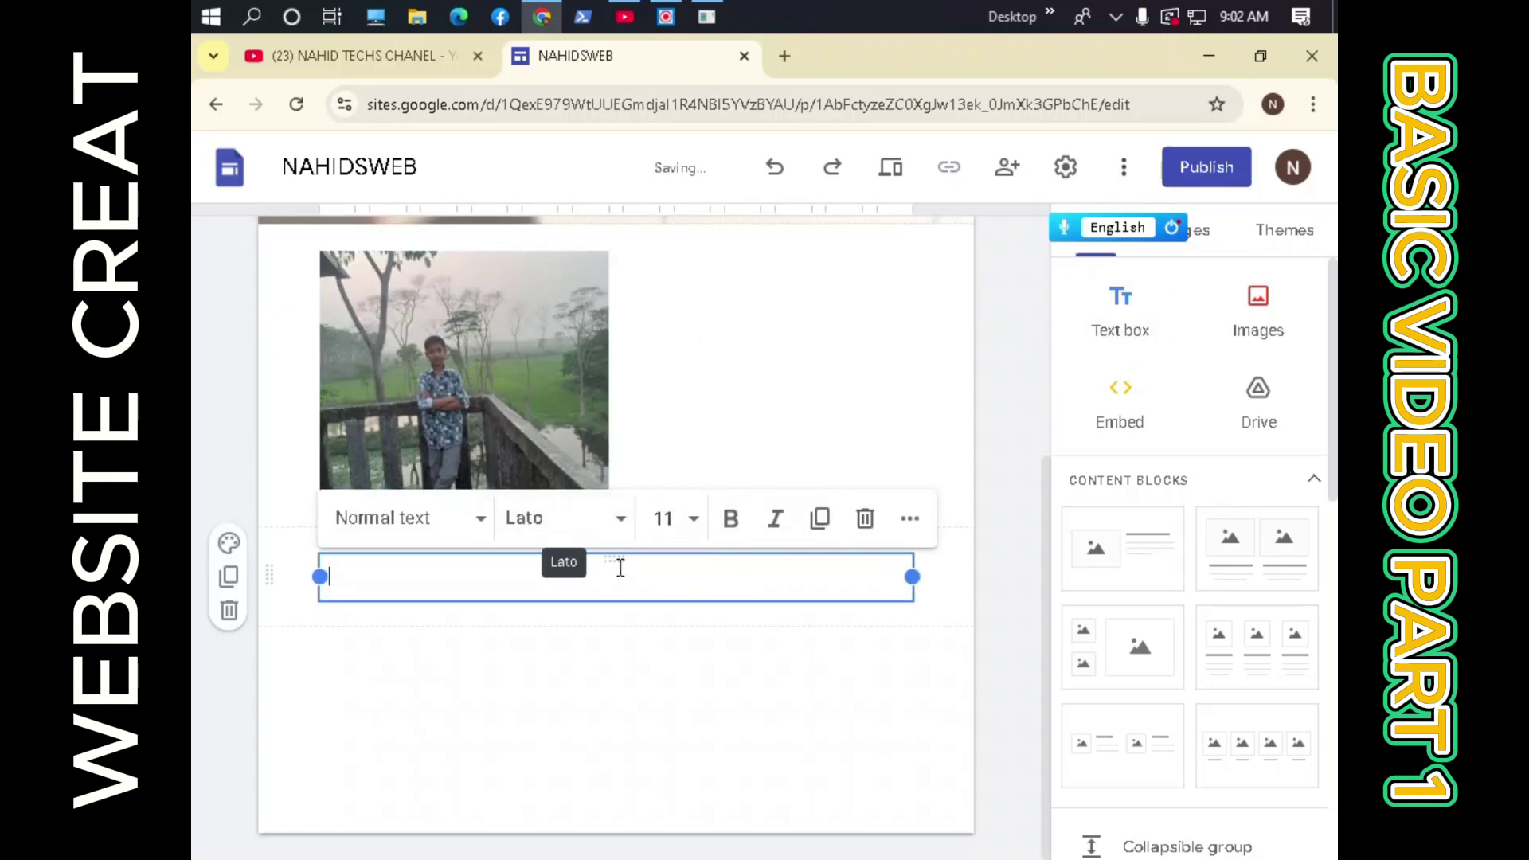
pyautogui.moveTo(616, 557); pyautogui.dragTo(477, 566)
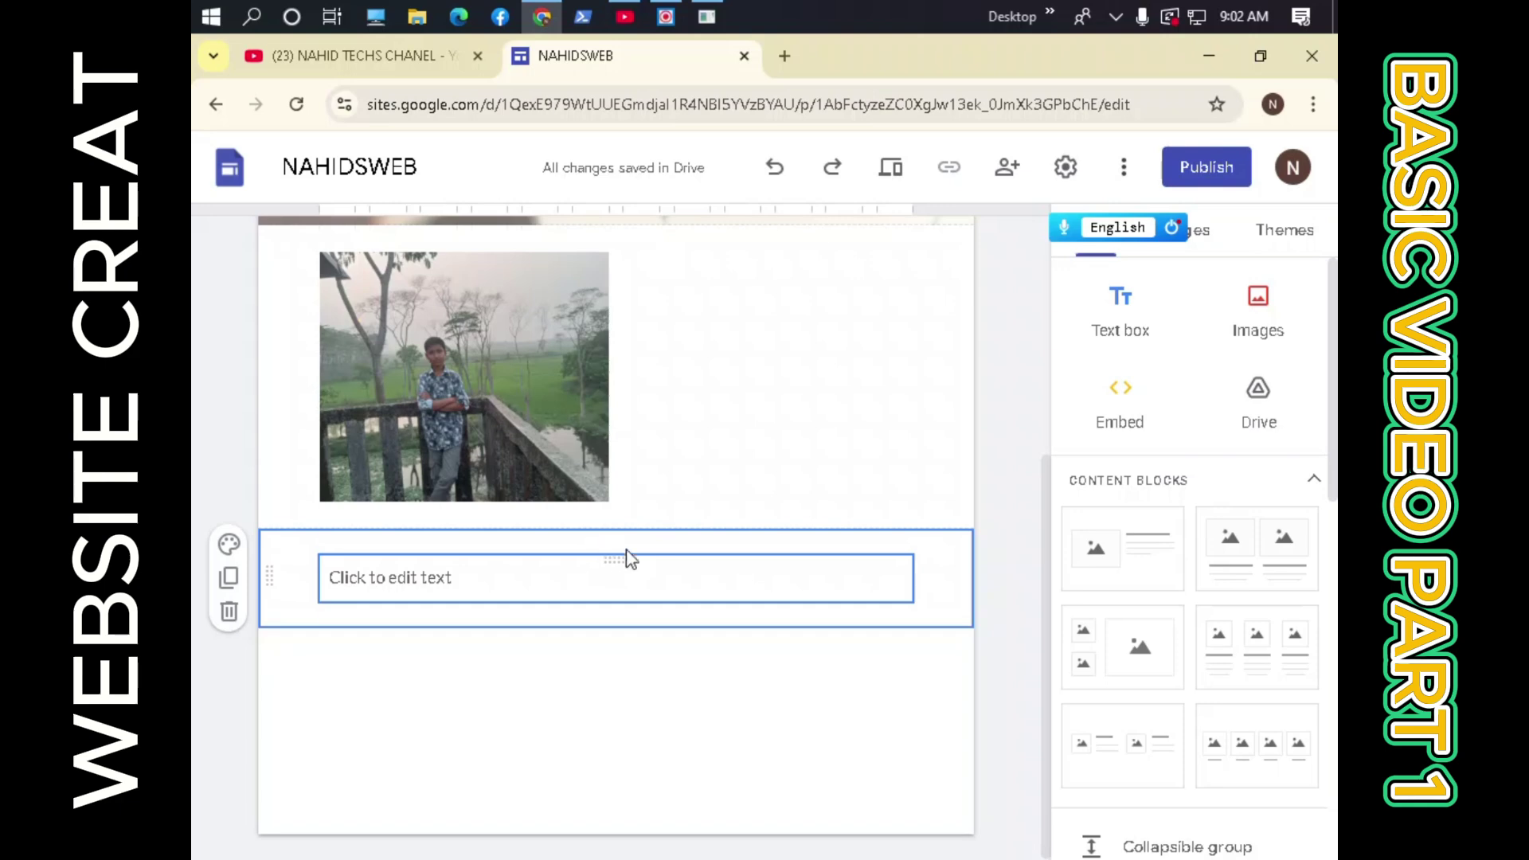
pyautogui.moveTo(624, 556); pyautogui.dragTo(578, 380)
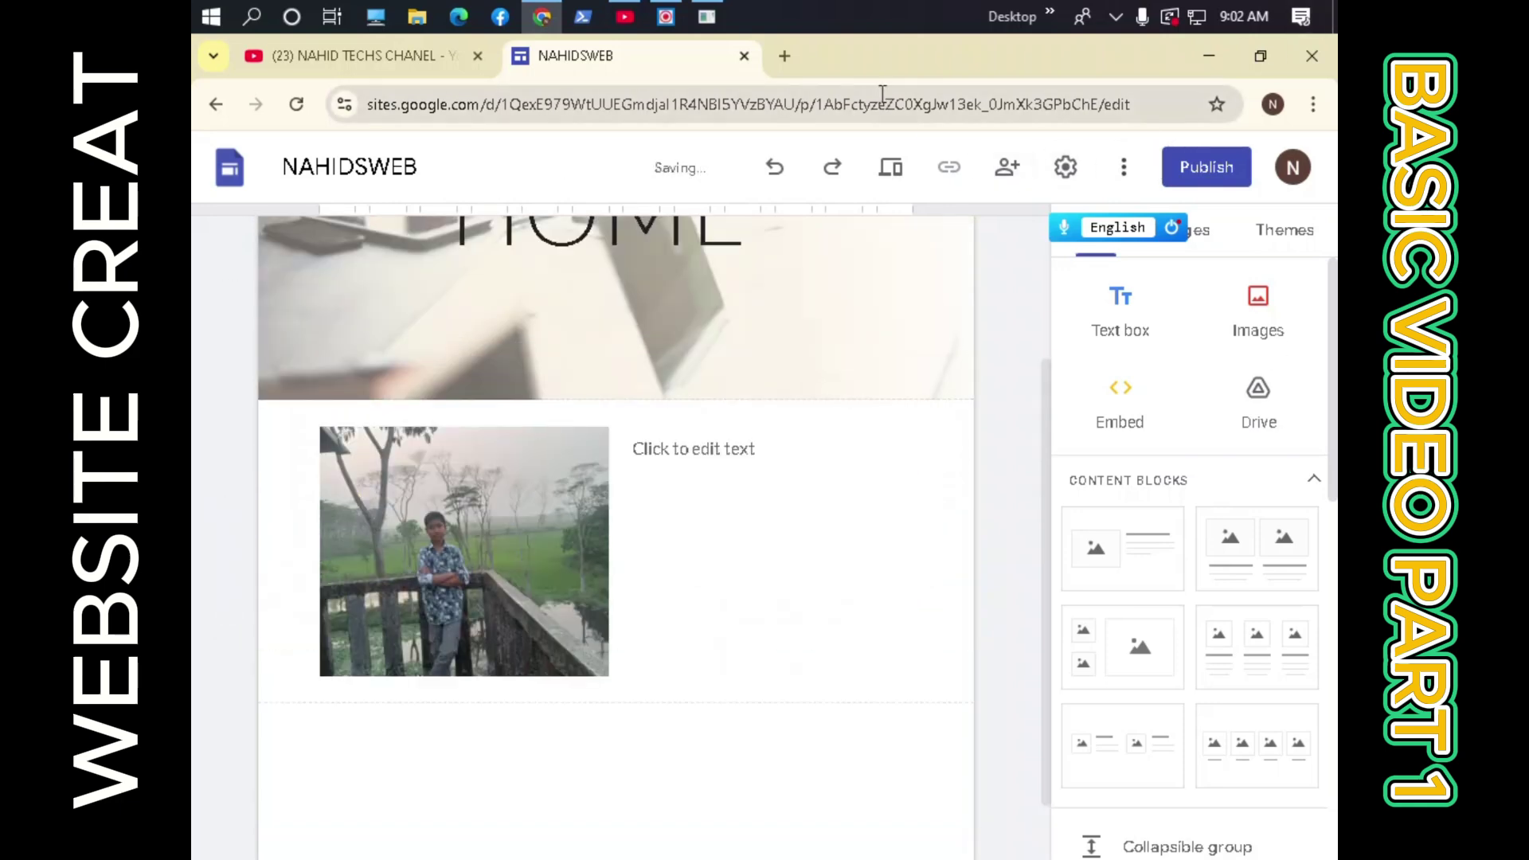
# Enter the site owner's full name in the text box, with "IAM GRAPHICKS DESIGNER AND CONTENT CRETOR" on the line below.
pyautogui.click(820, 448)
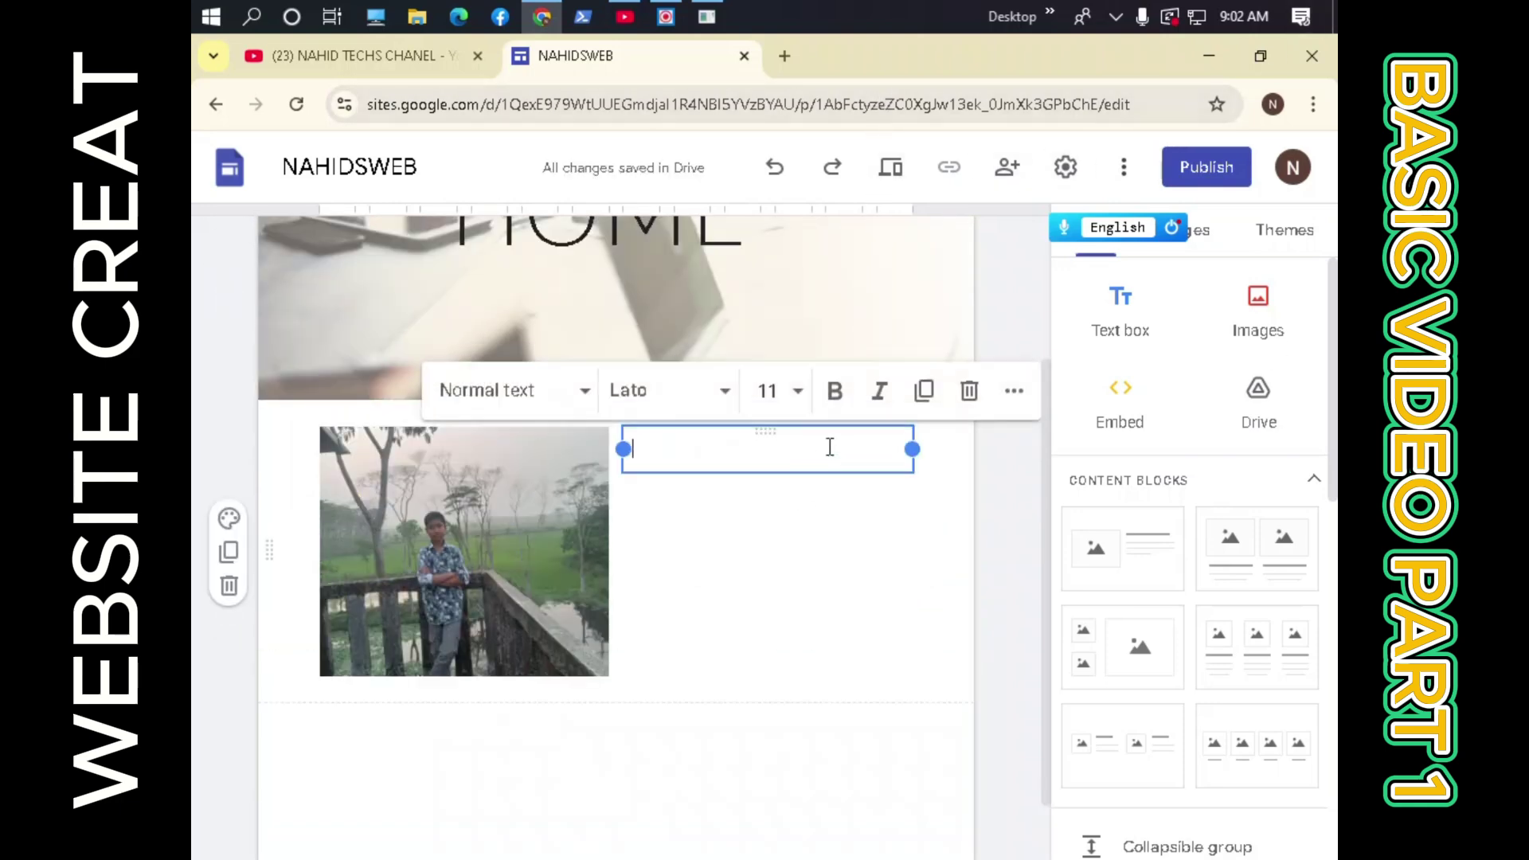
pyautogui.write('MD')
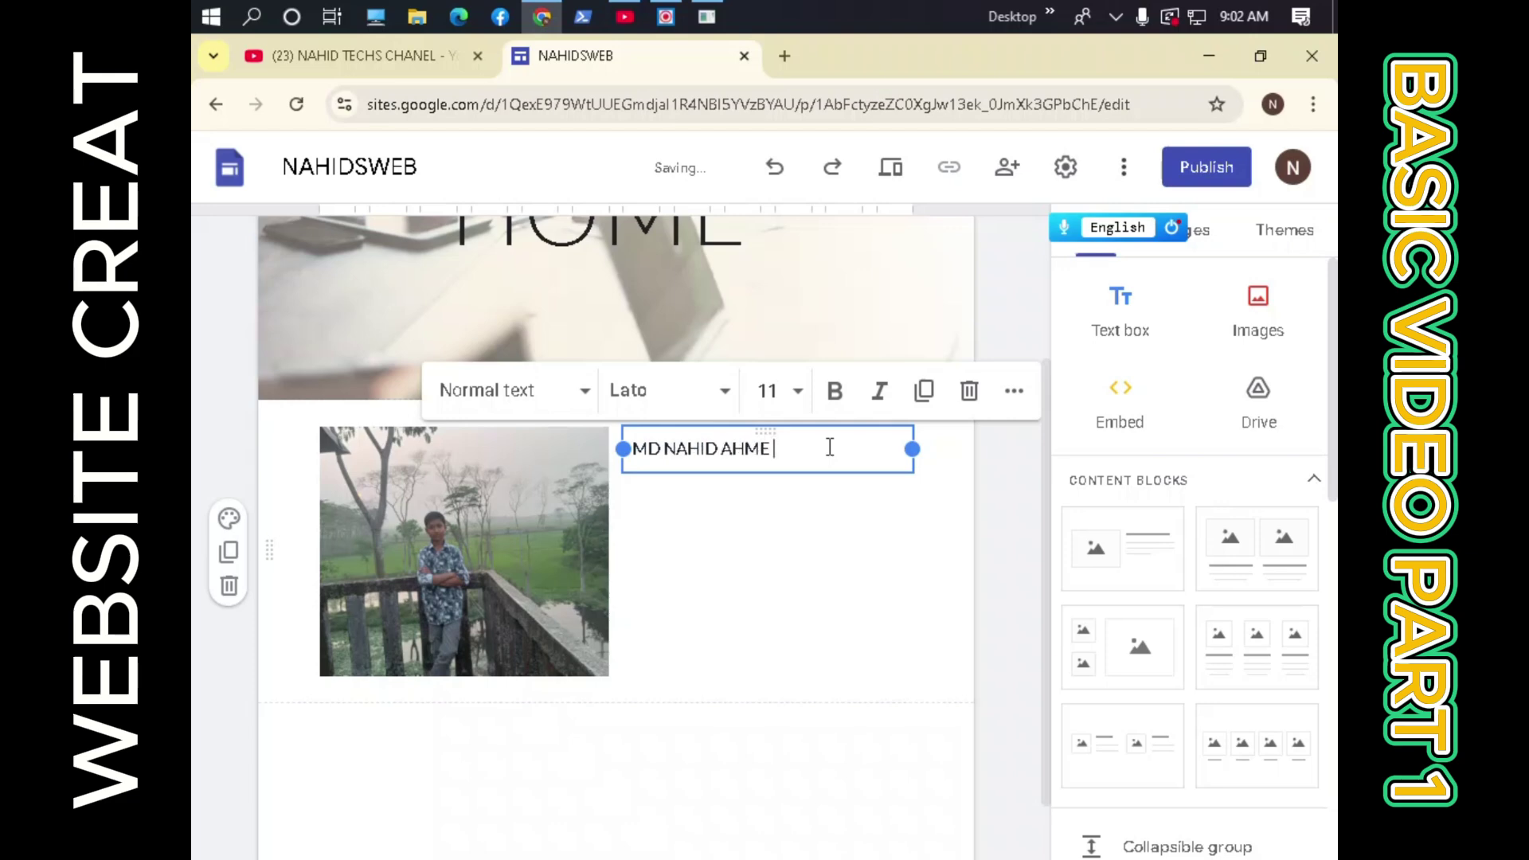
pyautogui.write(' NAHID AHME')
pyautogui.press('BackSpace')
pyautogui.write('D')
pyautogui.press('Return')
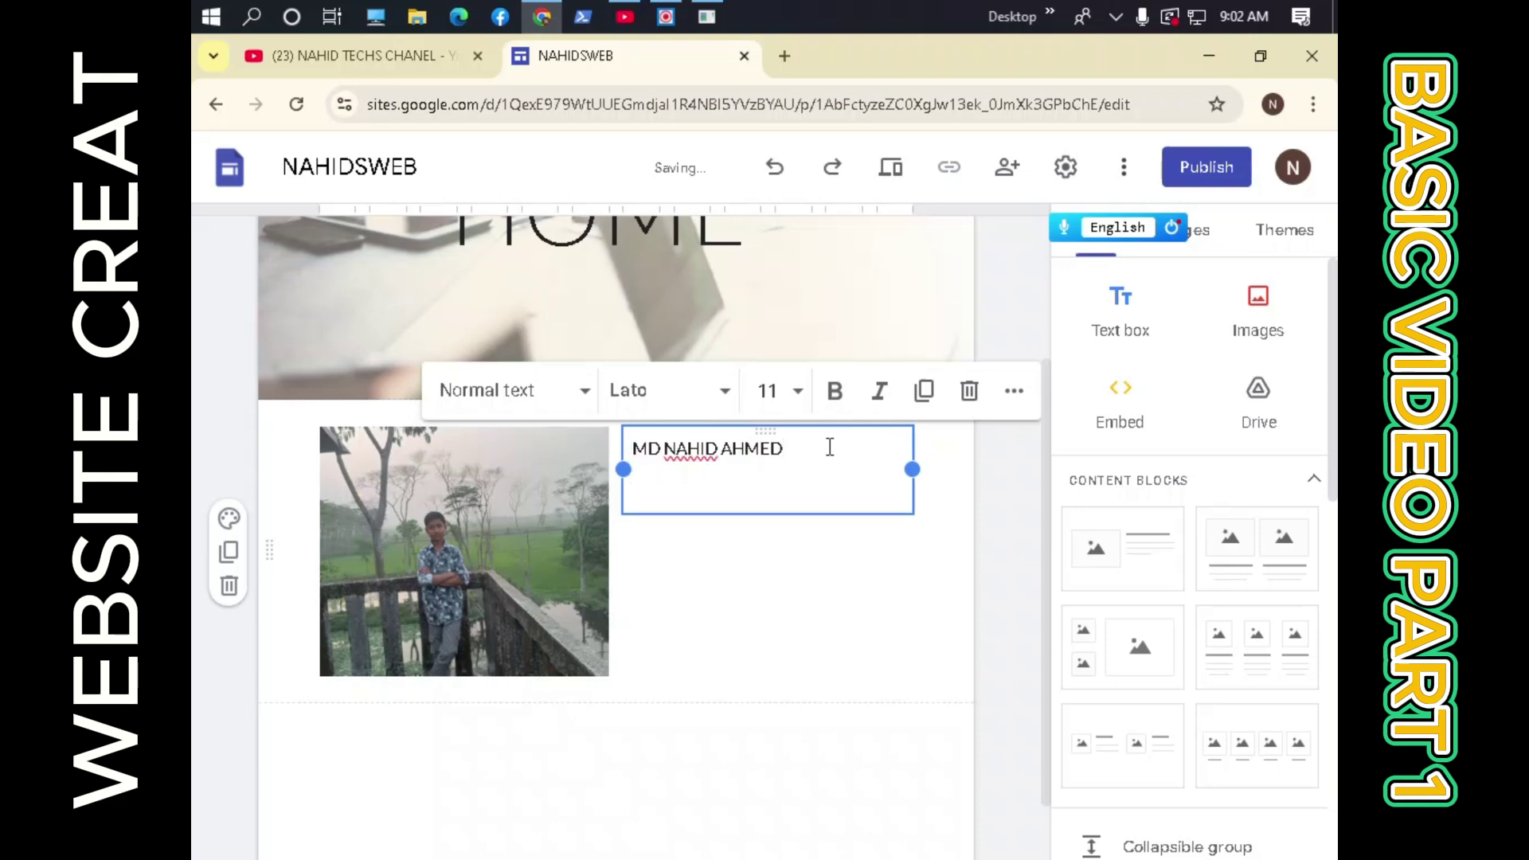
pyautogui.write('IAM GRAPHI')
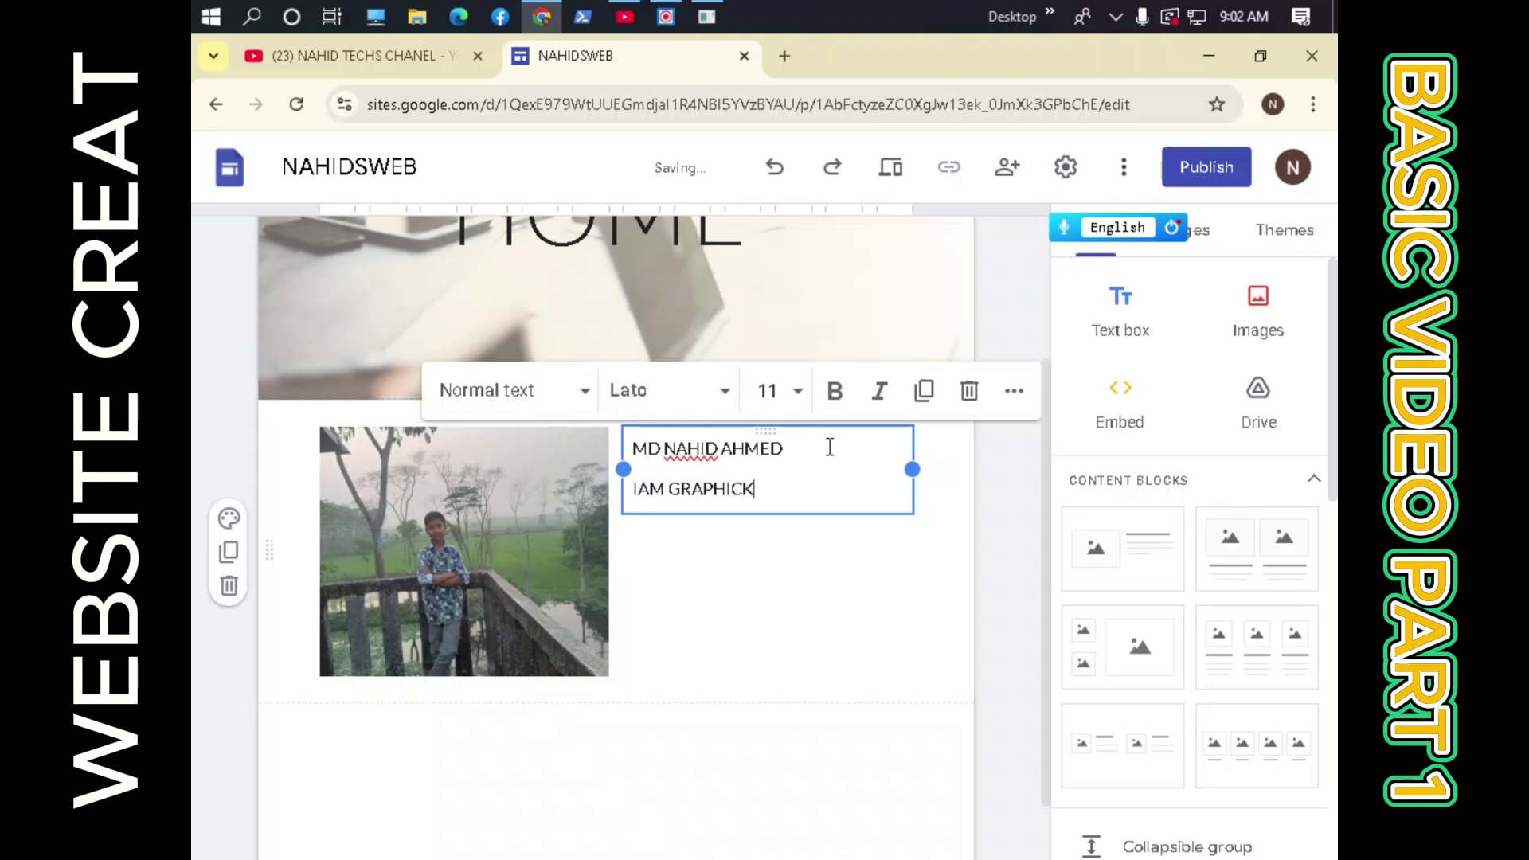
pyautogui.write('CKS DESIGNER AND')
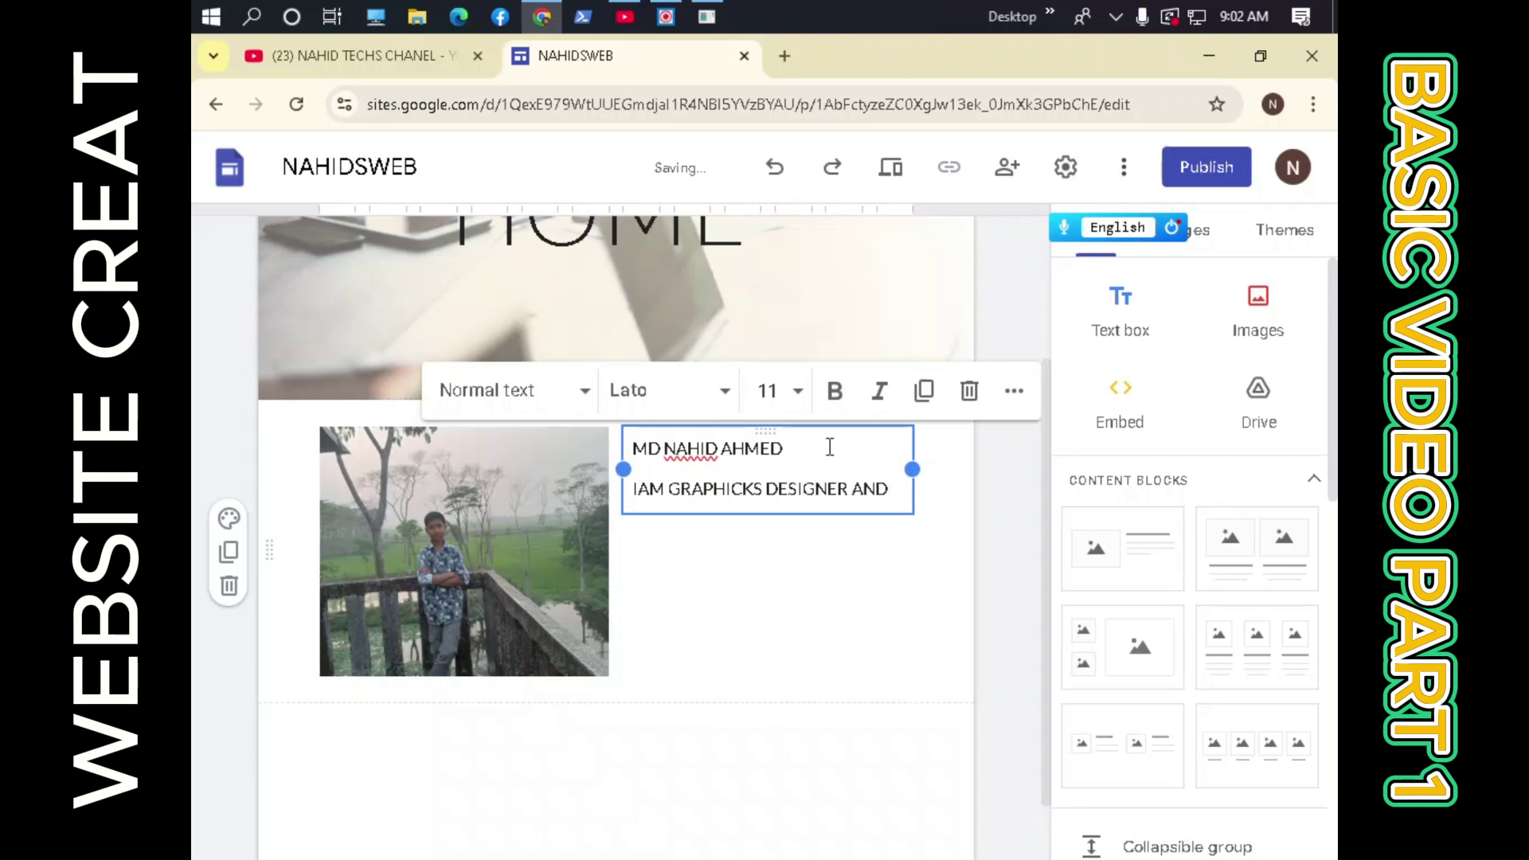
pyautogui.write(' CONTENT CRETOR')
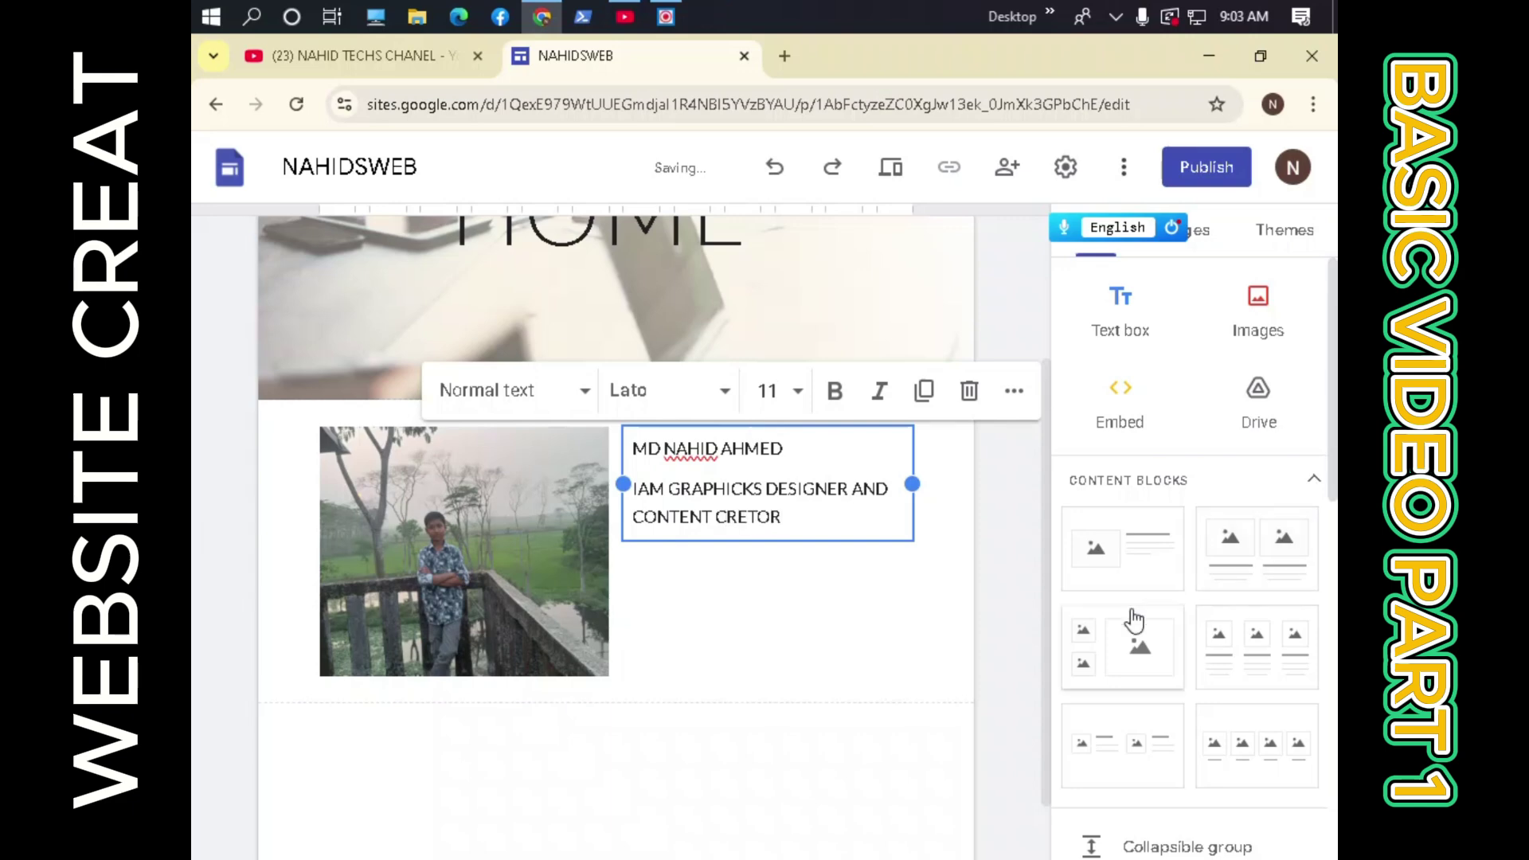
pyautogui.click(921, 629)
pyautogui.click(793, 501)
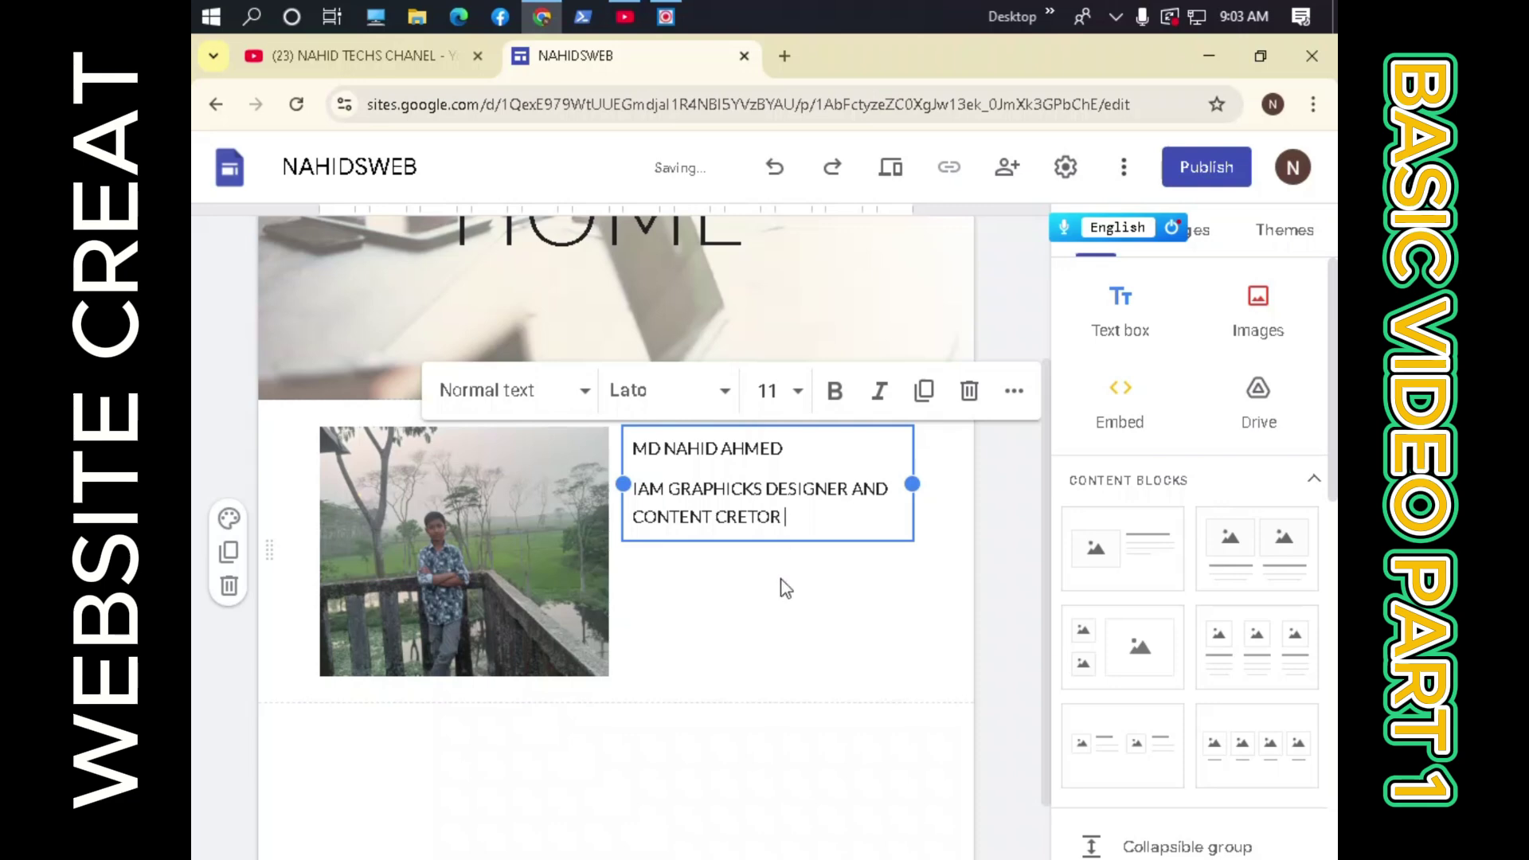
pyautogui.click(795, 599)
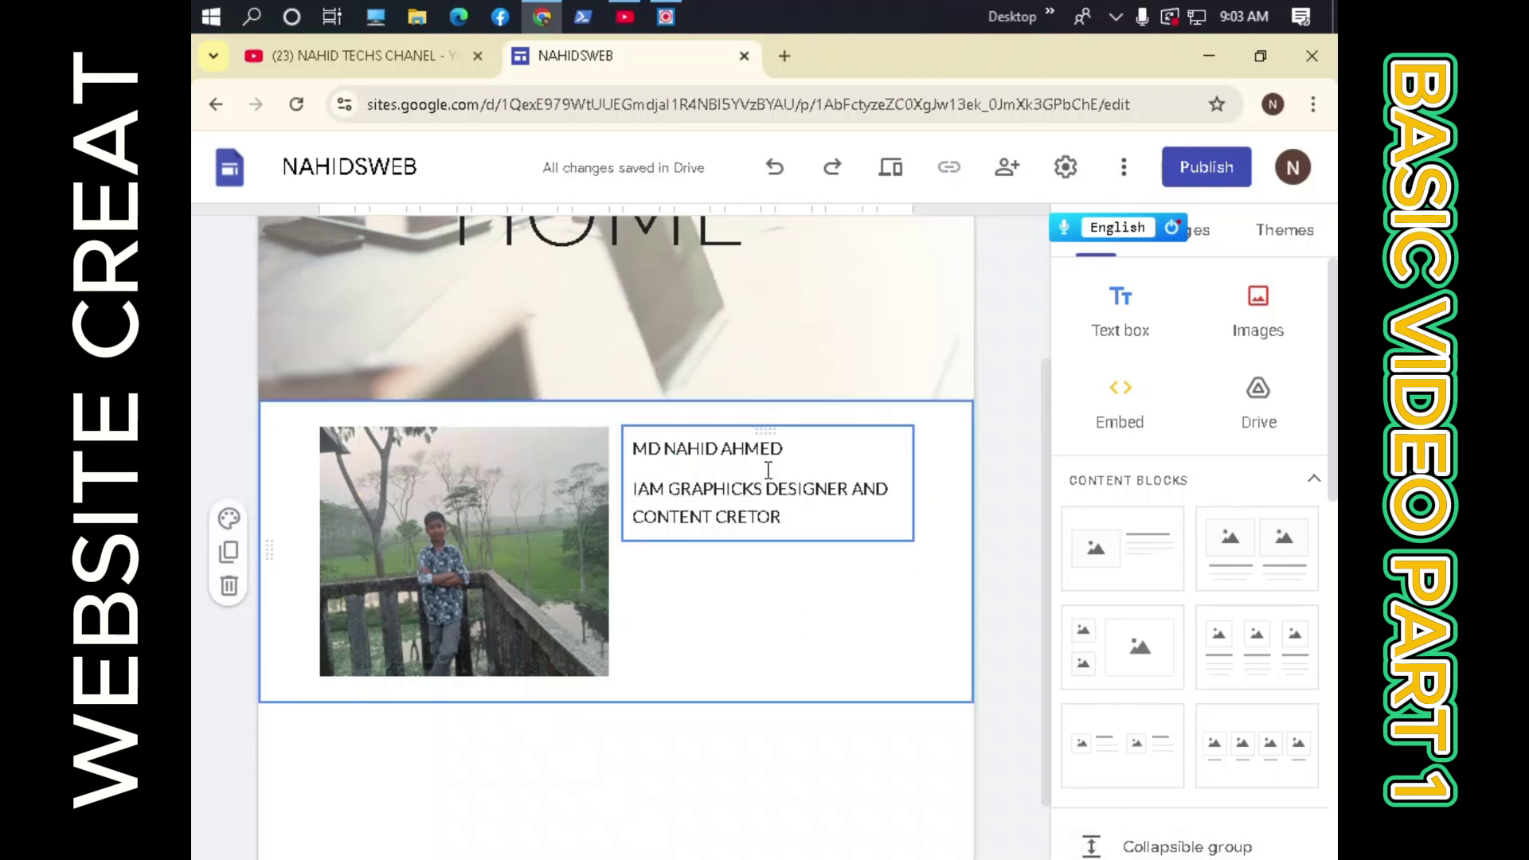
# Add a last line reading "VISIT ME:" to the text box beside the photo.
pyautogui.click(843, 522)
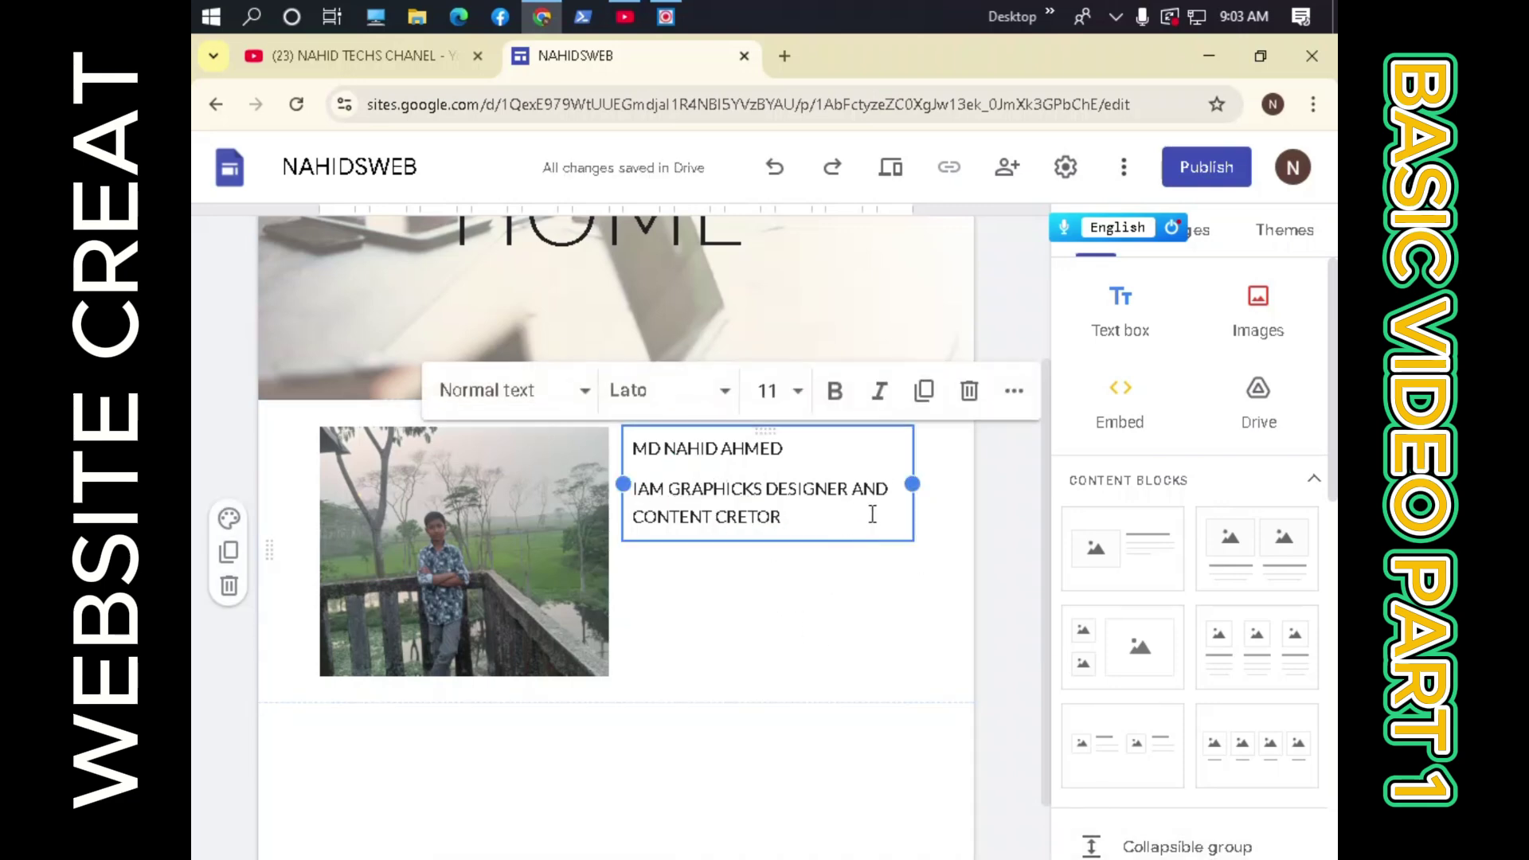
pyautogui.press('Return')
pyautogui.write('VISIT ME')
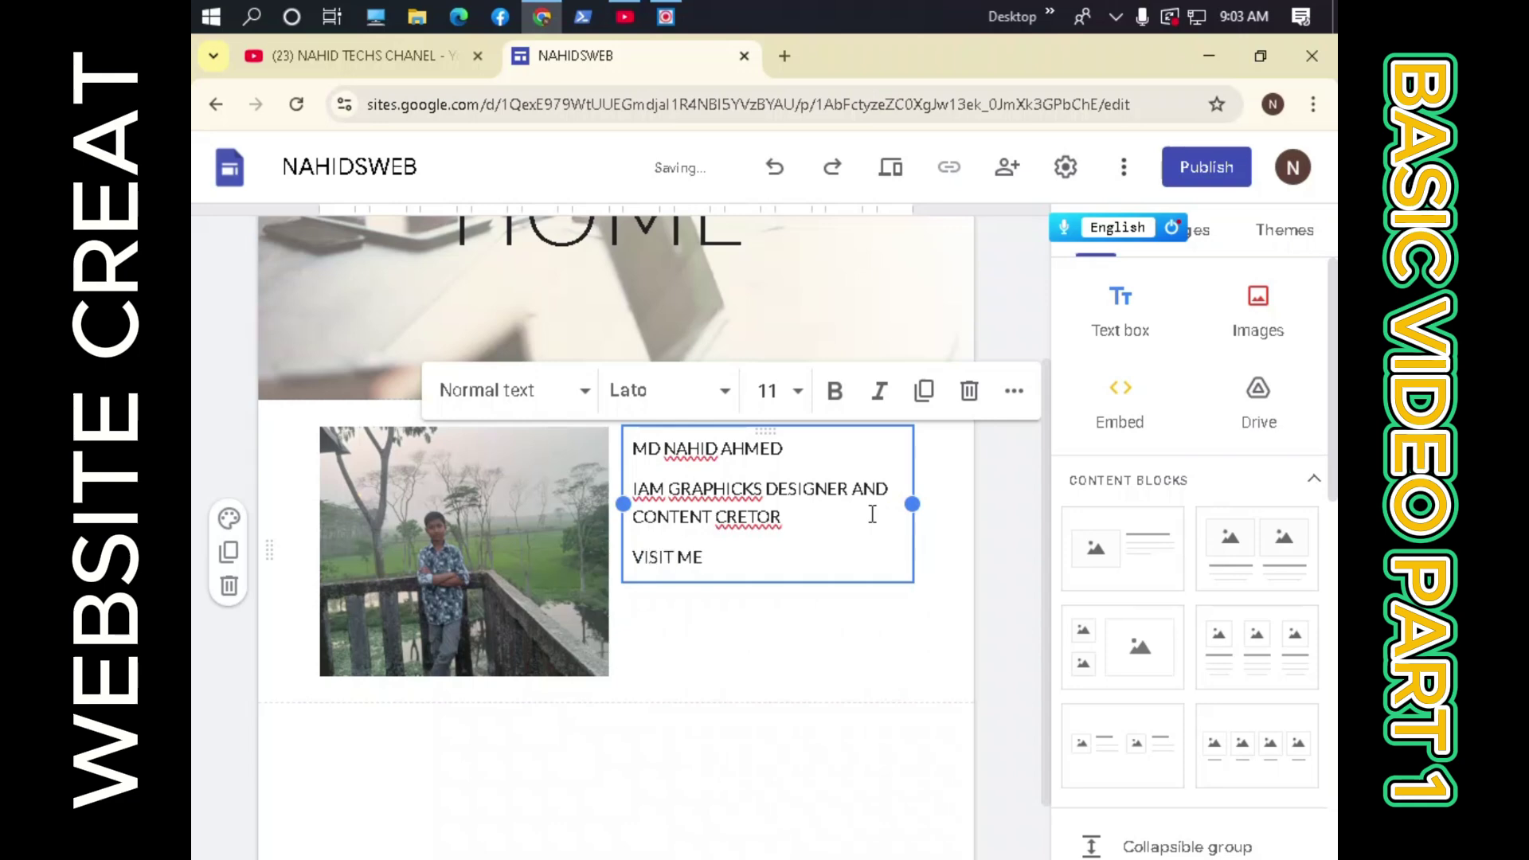
pyautogui.click(959, 725)
pyautogui.click(779, 572)
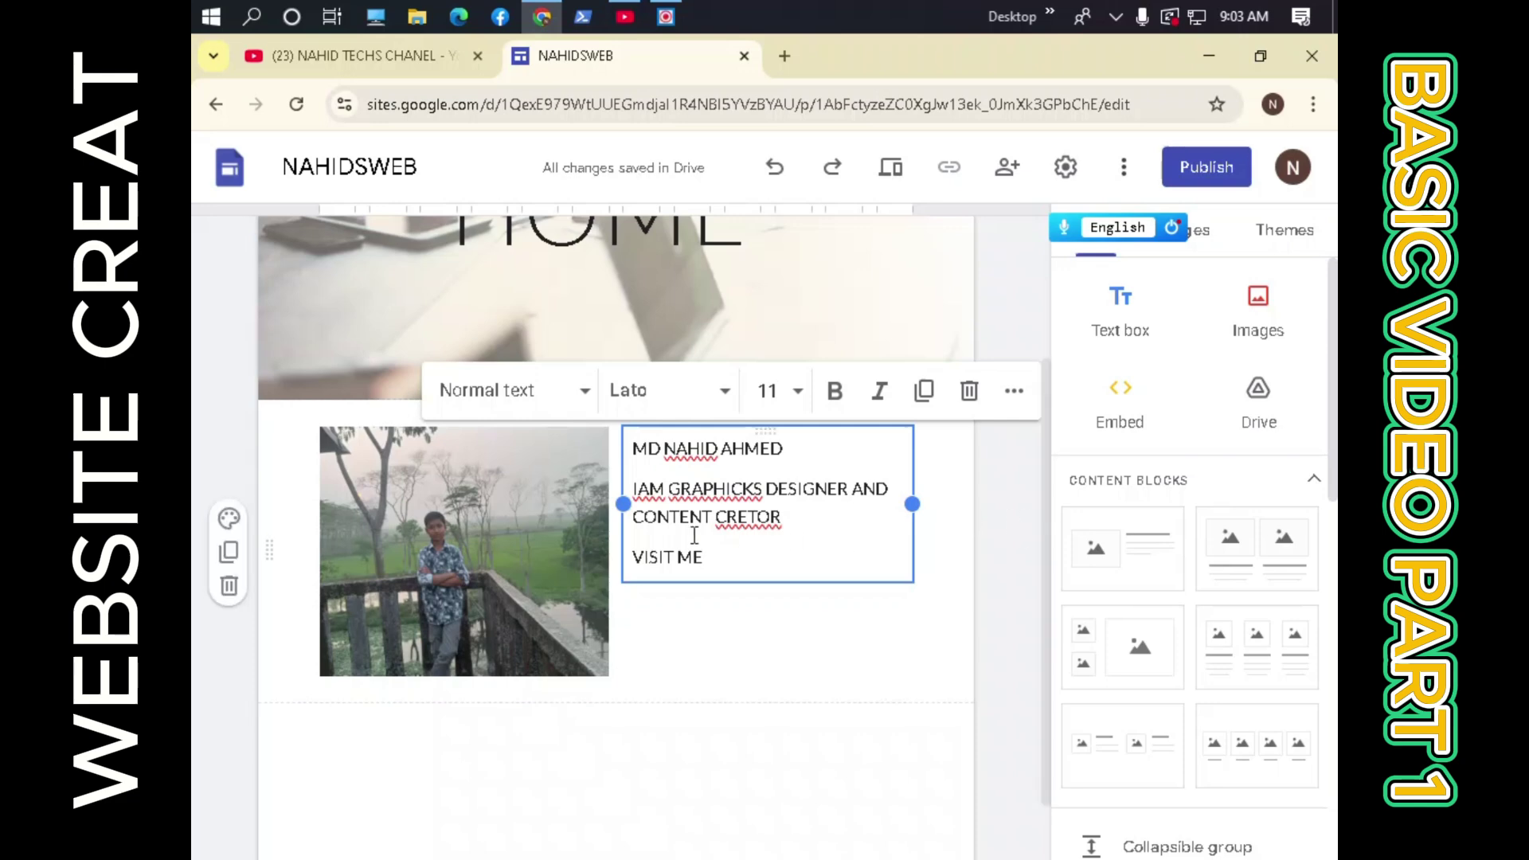
pyautogui.write(':')
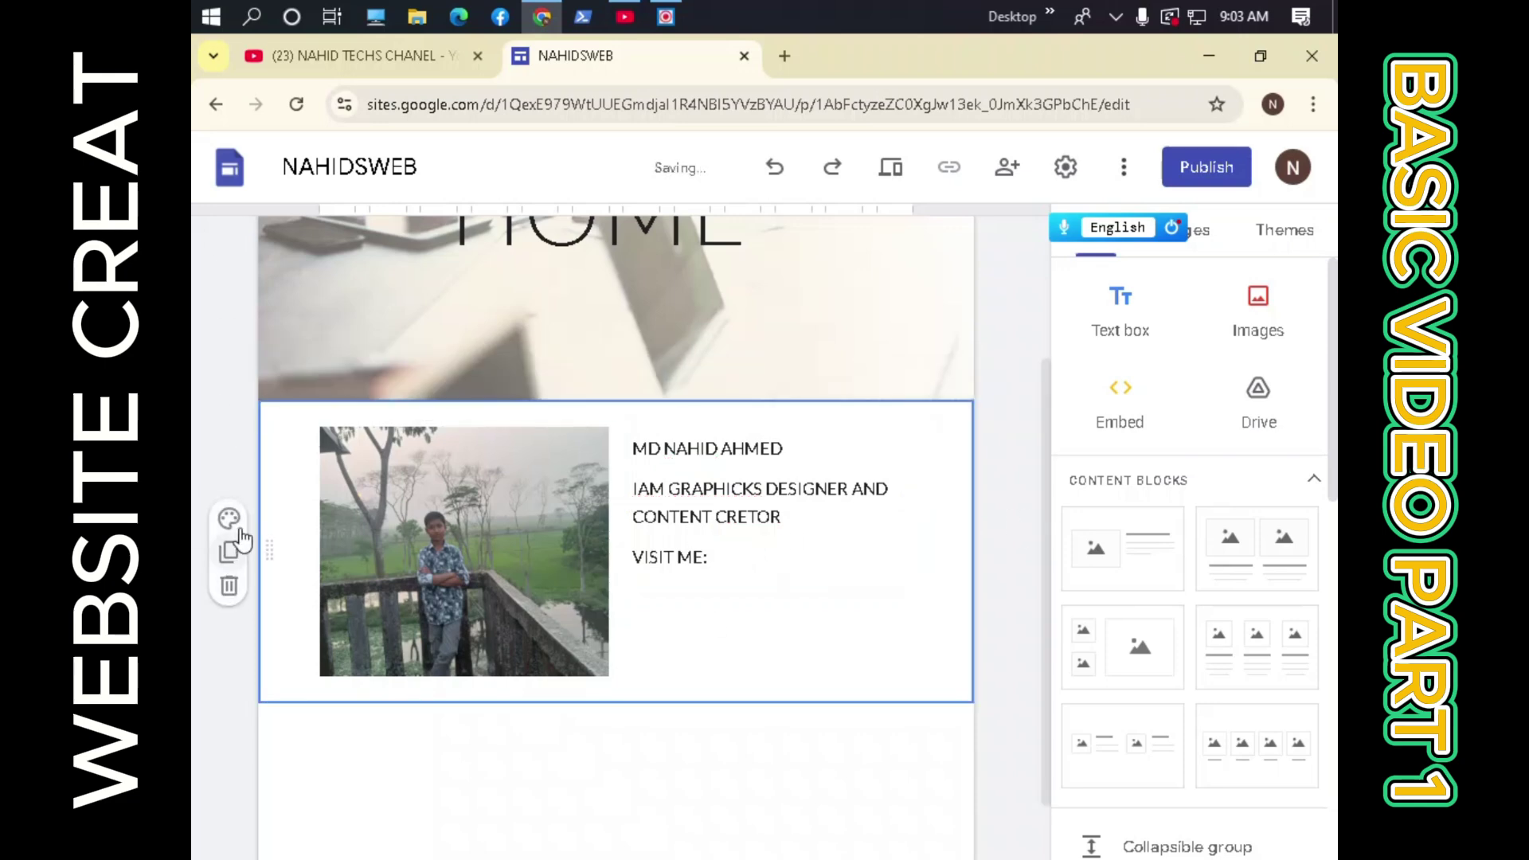
# Set the background of the photo and text section to the blurred grey and orange gallery image.
pyautogui.click(228, 518)
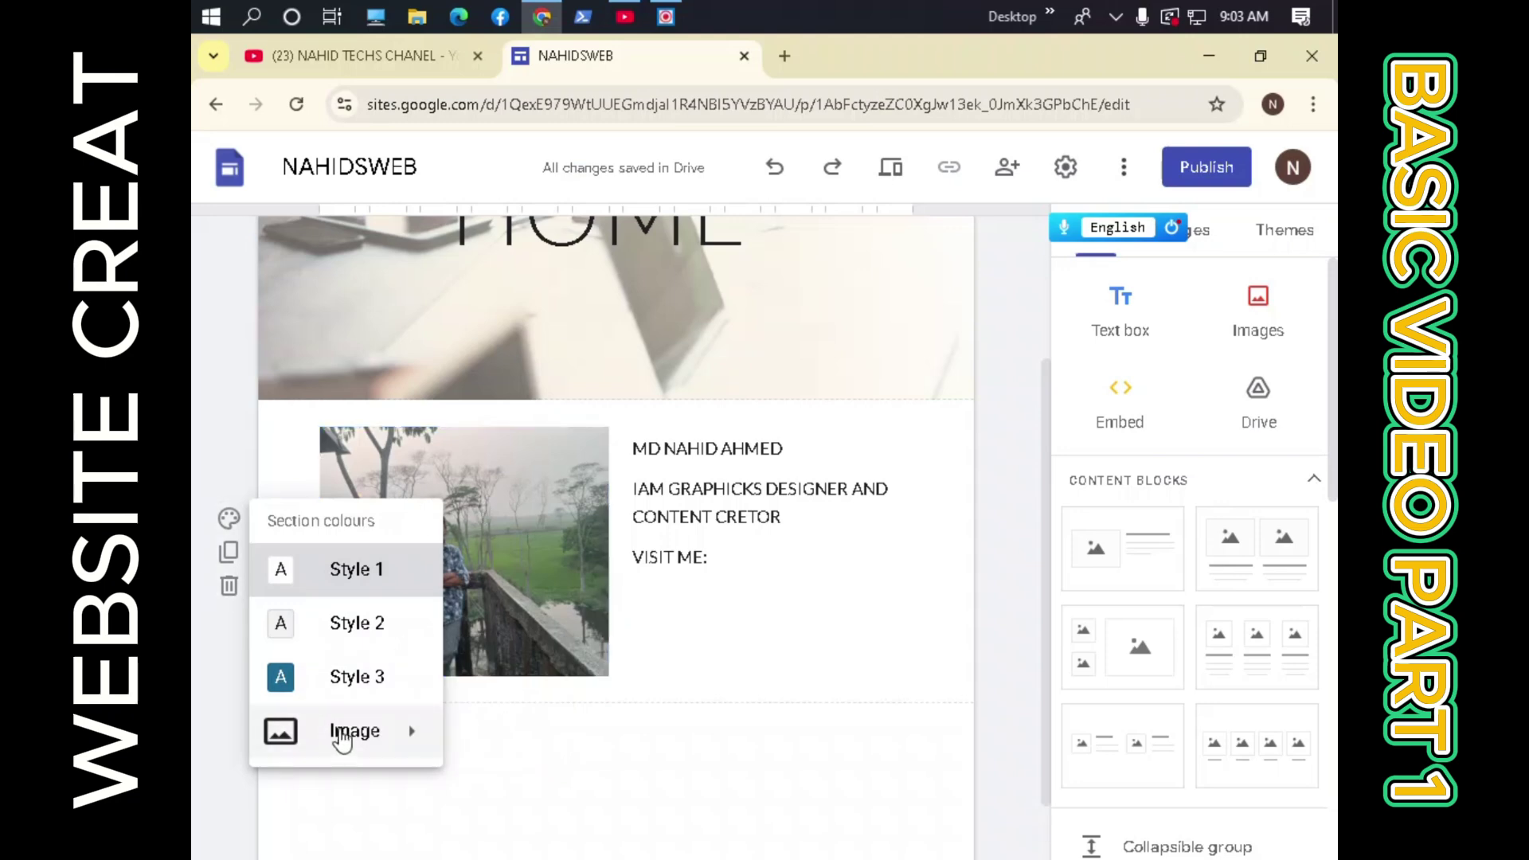
pyautogui.moveTo(422, 749)
pyautogui.click(470, 723)
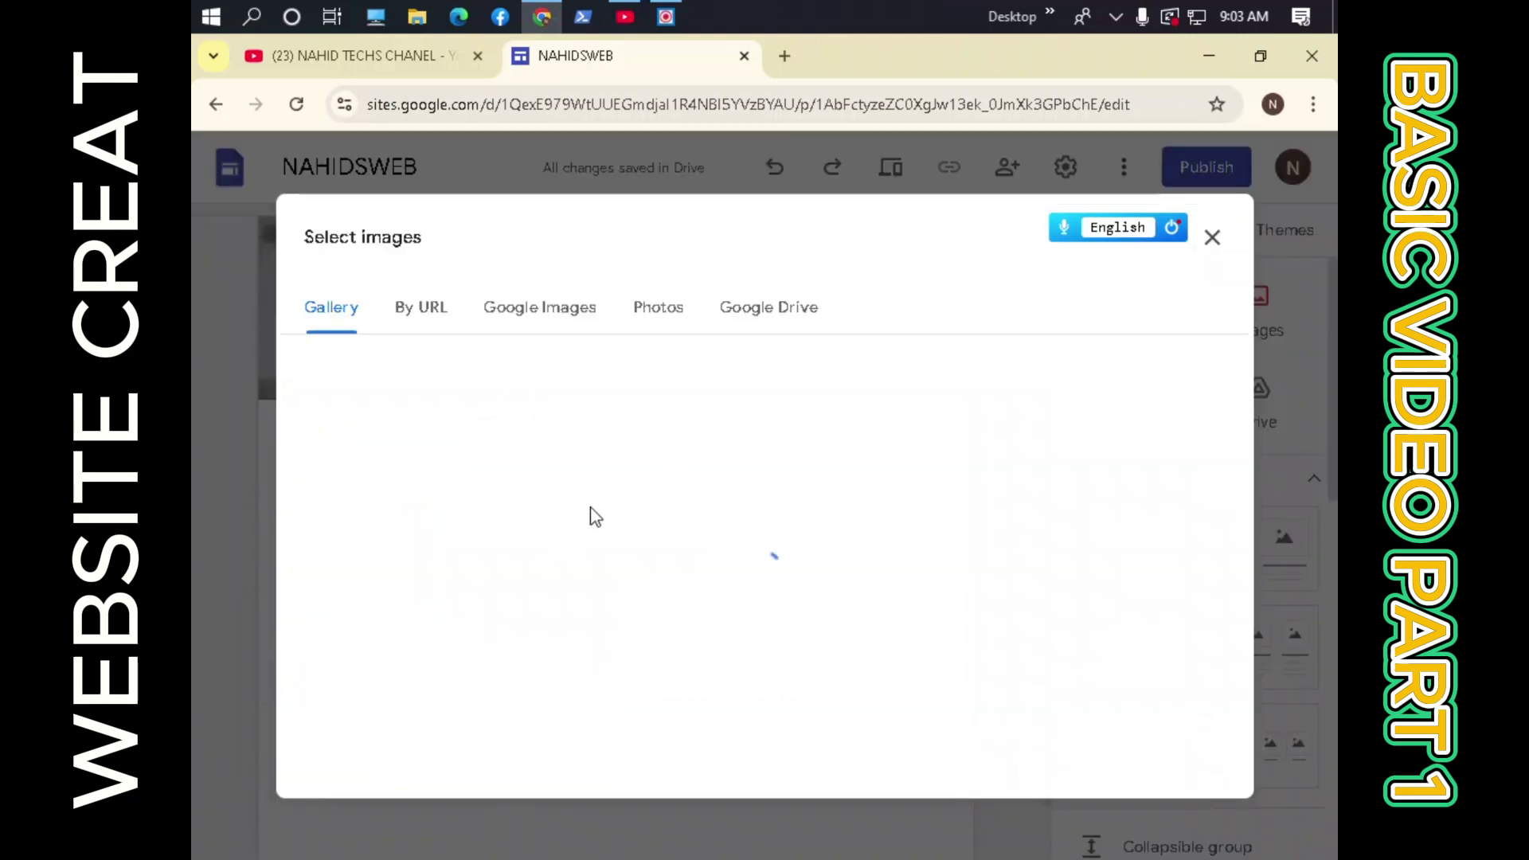
pyautogui.scroll(-7, 756, 689)
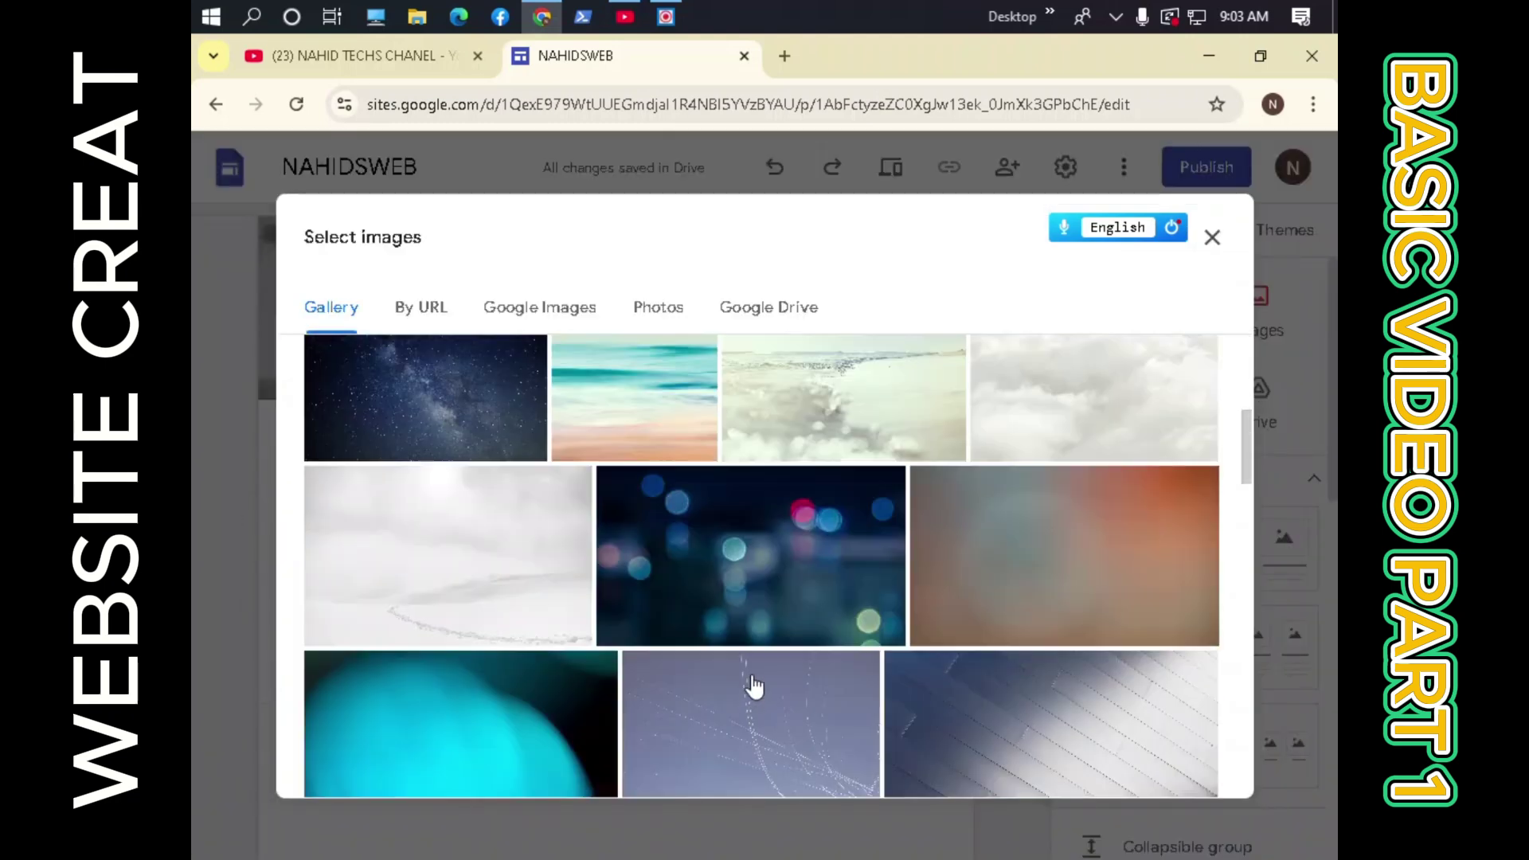
pyautogui.click(1095, 456)
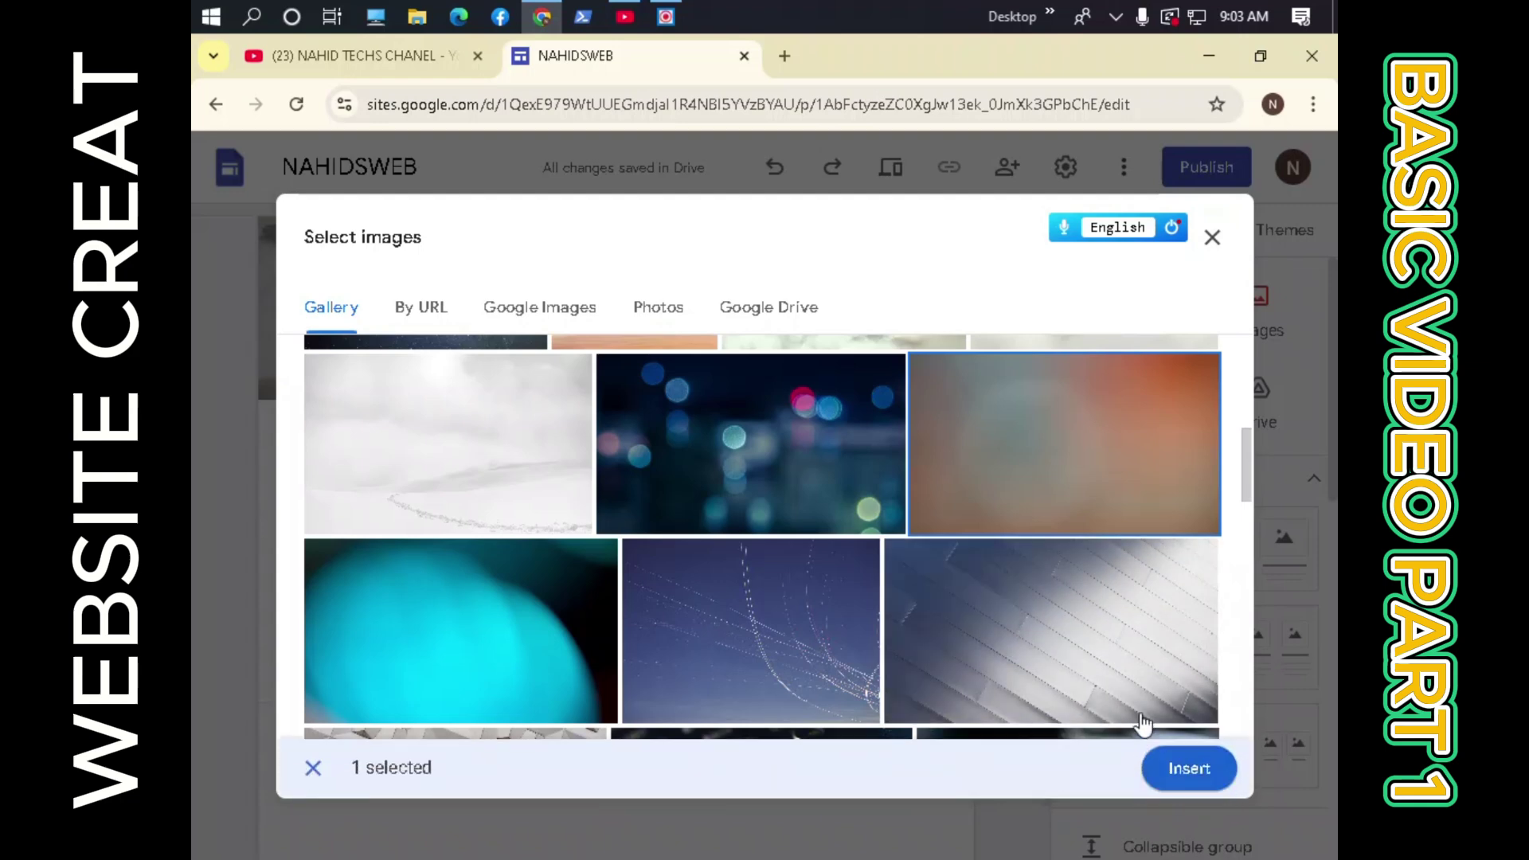
pyautogui.click(1186, 771)
pyautogui.click(1178, 765)
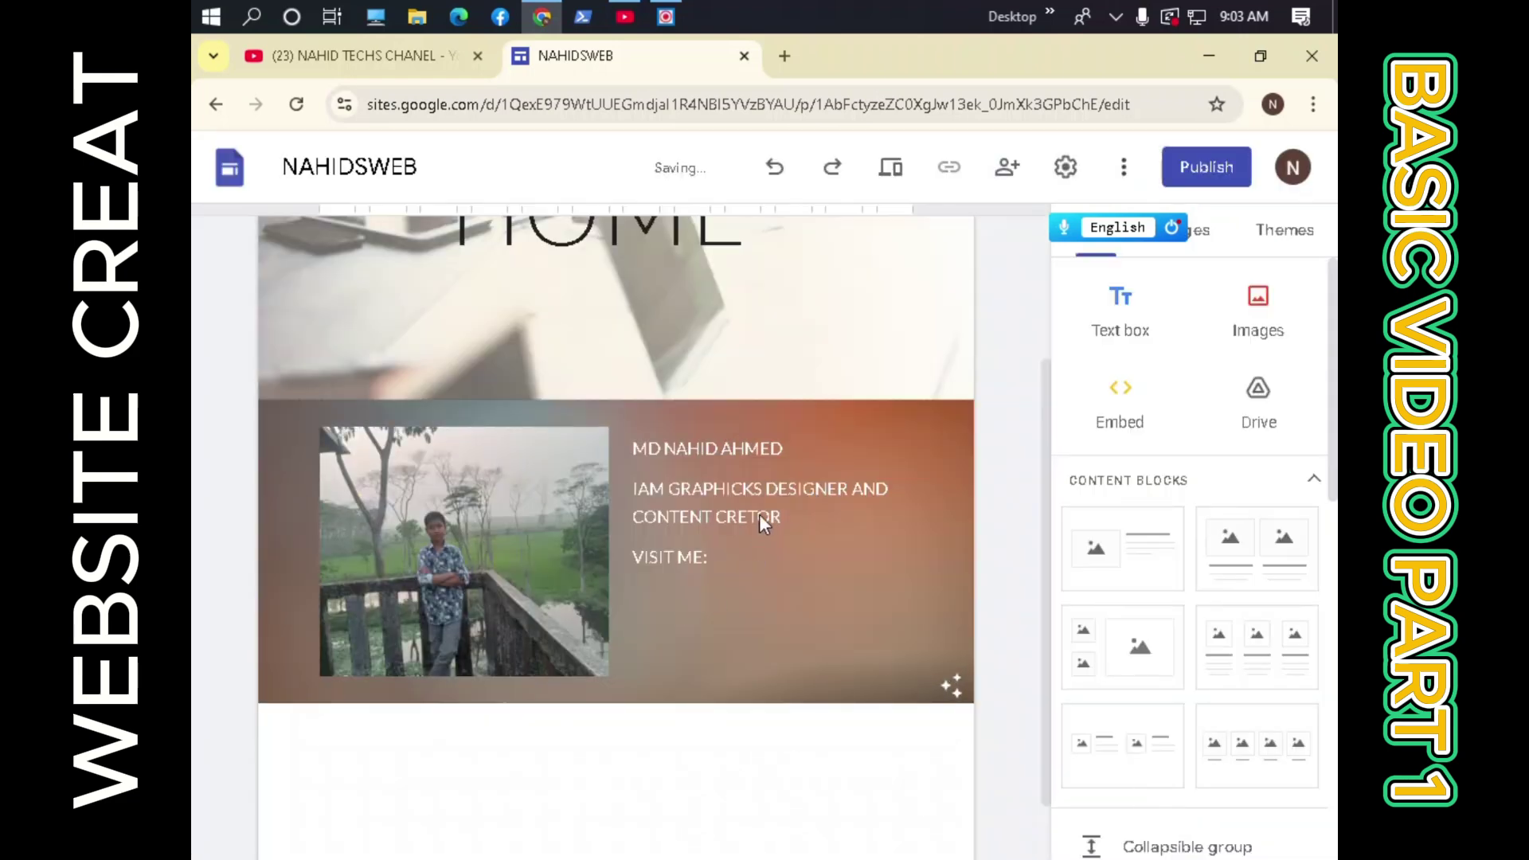
# Copy the introduction text from the text box beside the photo, from the name line through the "CONTENT CRETOR" line.
pyautogui.click(756, 545)
pyautogui.moveTo(755, 545); pyautogui.dragTo(630, 442)
pyautogui.hotkey('ctrl', 'c')
pyautogui.rightClick(647, 452)
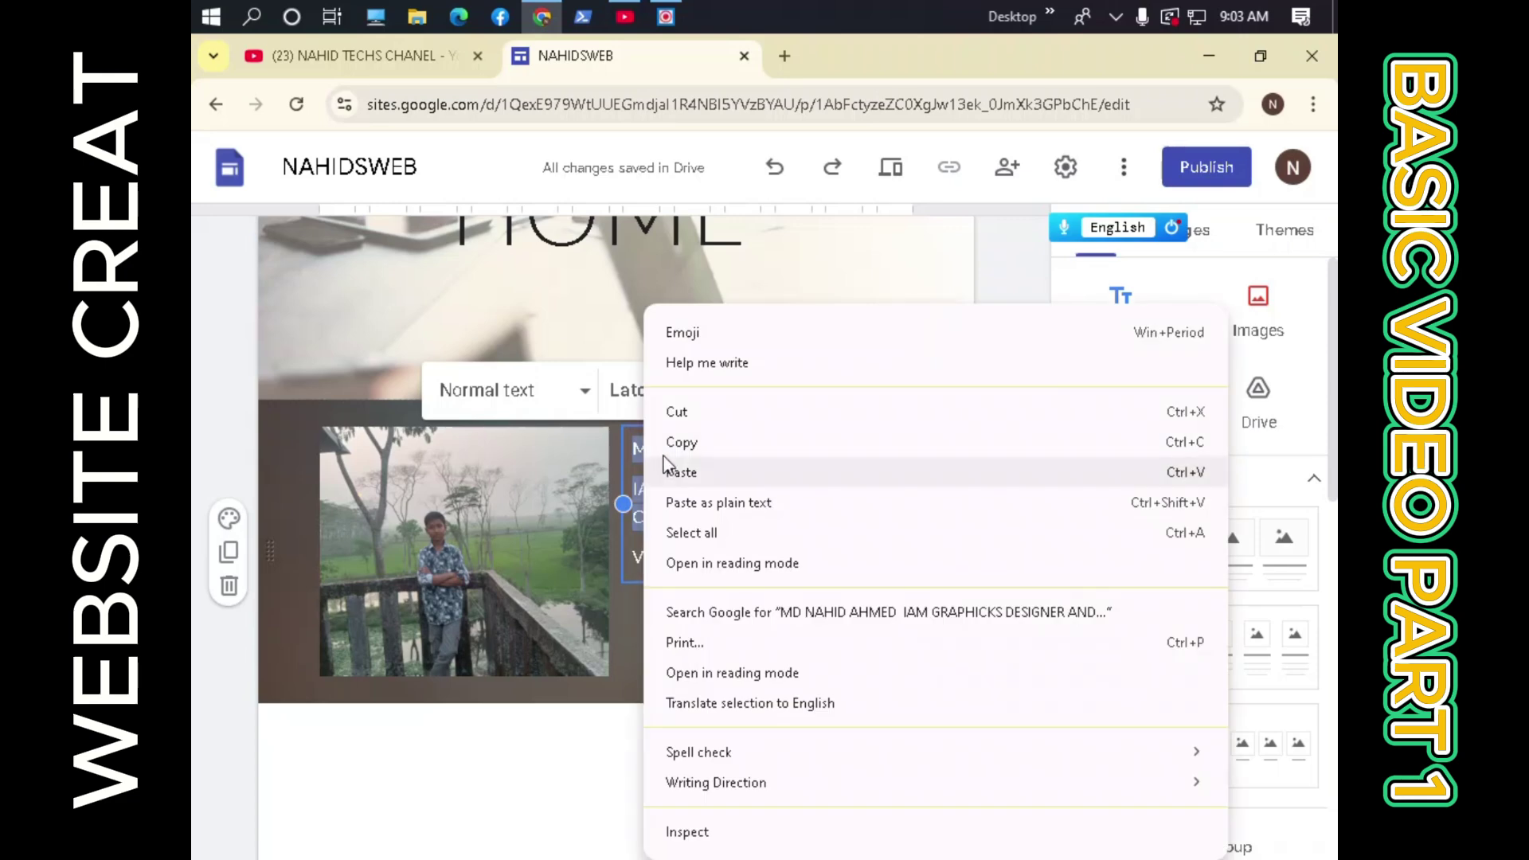
pyautogui.click(685, 441)
pyautogui.click(454, 778)
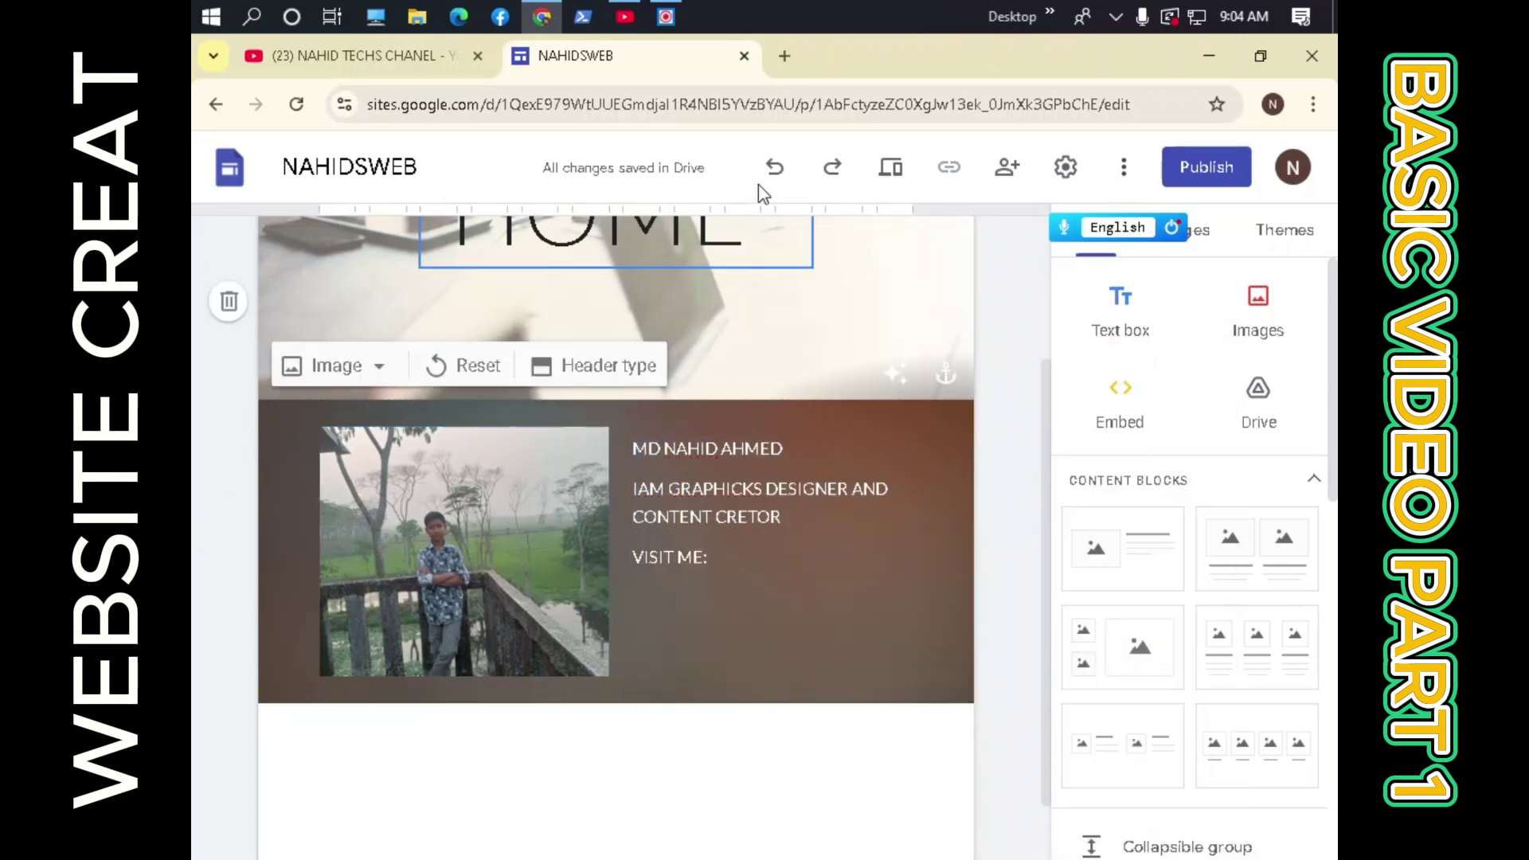
# Search Google for "gemini" in a new browser tab and open the Google Gemini site.
pyautogui.click(785, 56)
pyautogui.click(651, 470)
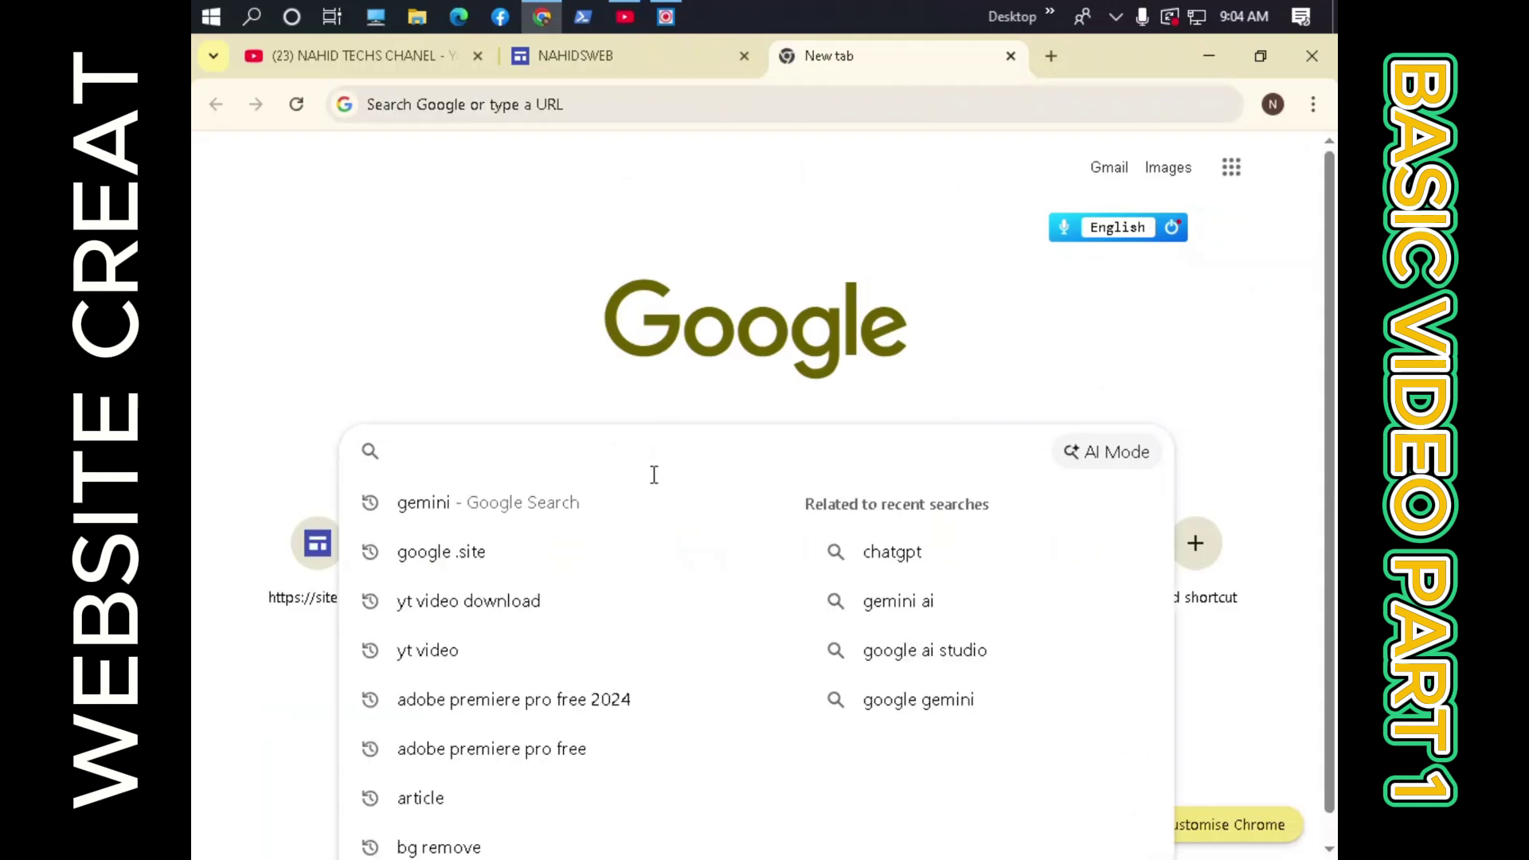
pyautogui.click(638, 502)
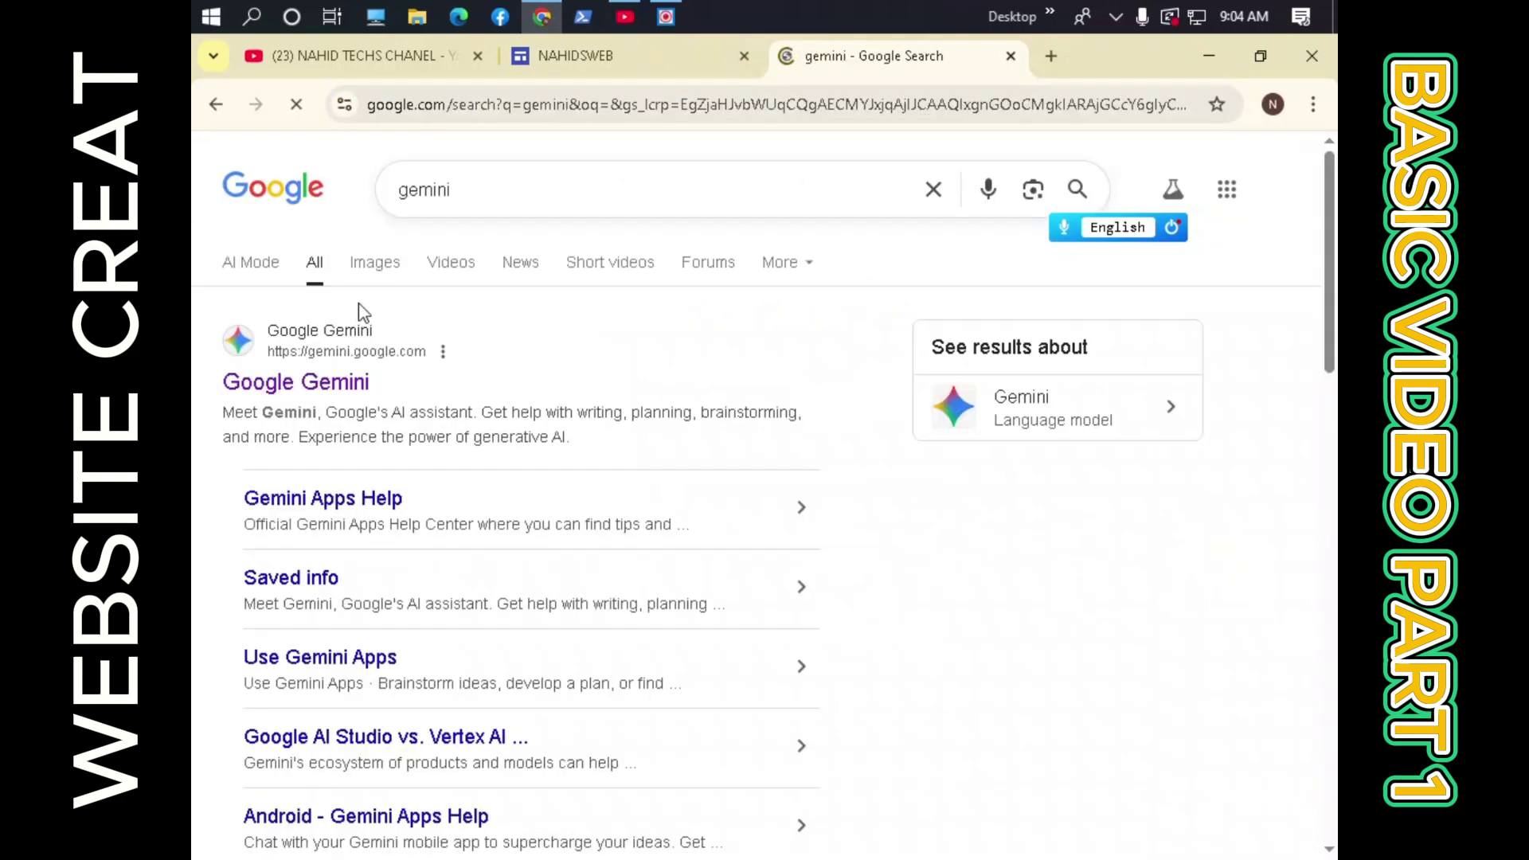
pyautogui.click(344, 381)
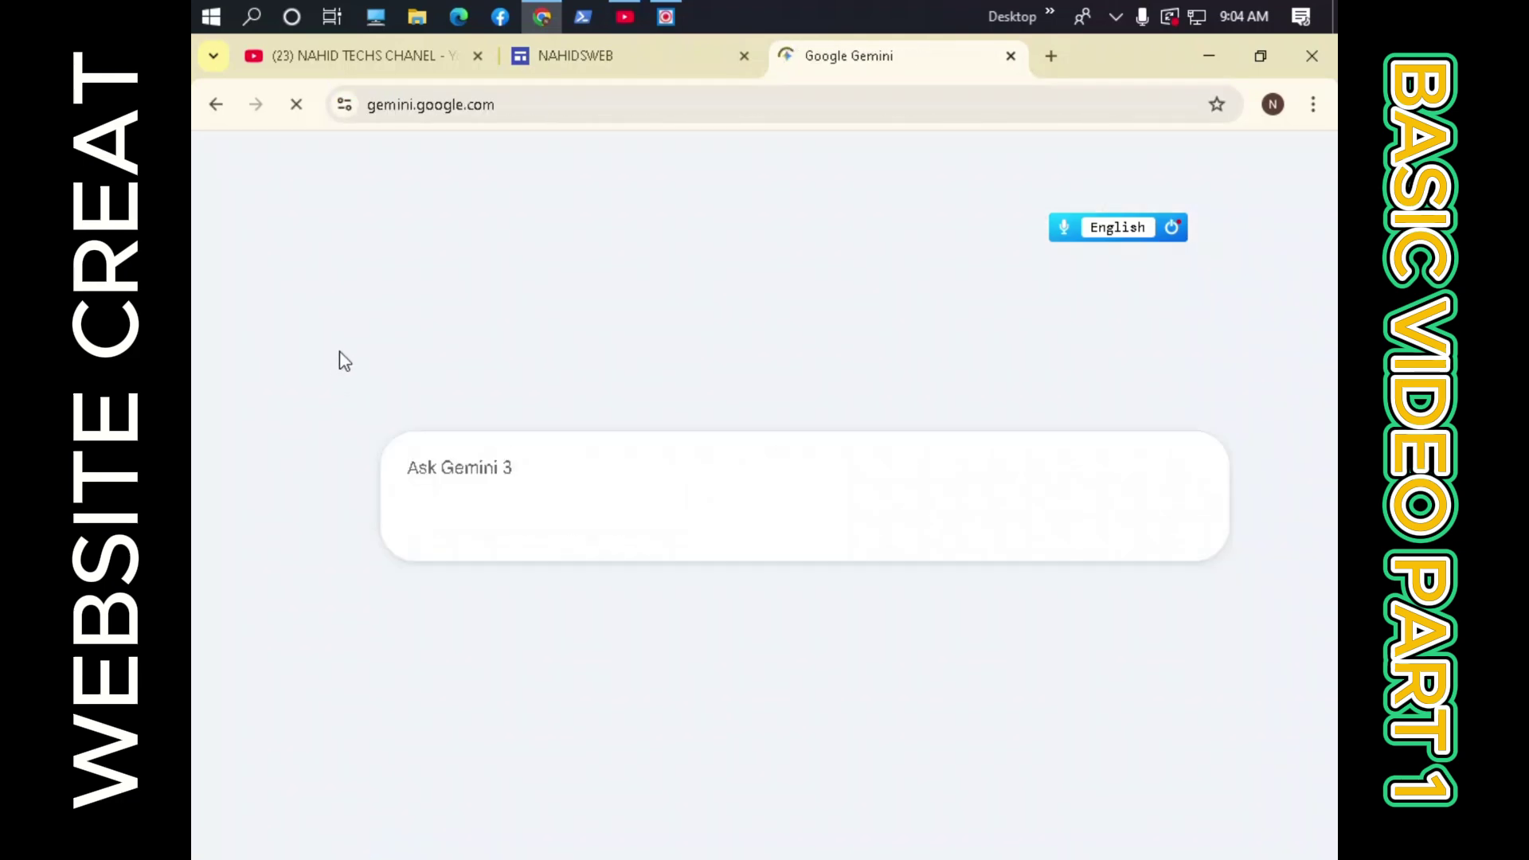
# Send Gemini the copied introduction followed by "AMAR SOMORKE ENGLISH ABONG BANGLAY 200 WORD AR BAKKO LIKE DEW".
pyautogui.rightClick(753, 474)
pyautogui.click(716, 540)
pyautogui.hotkey('ctrl', 'v')
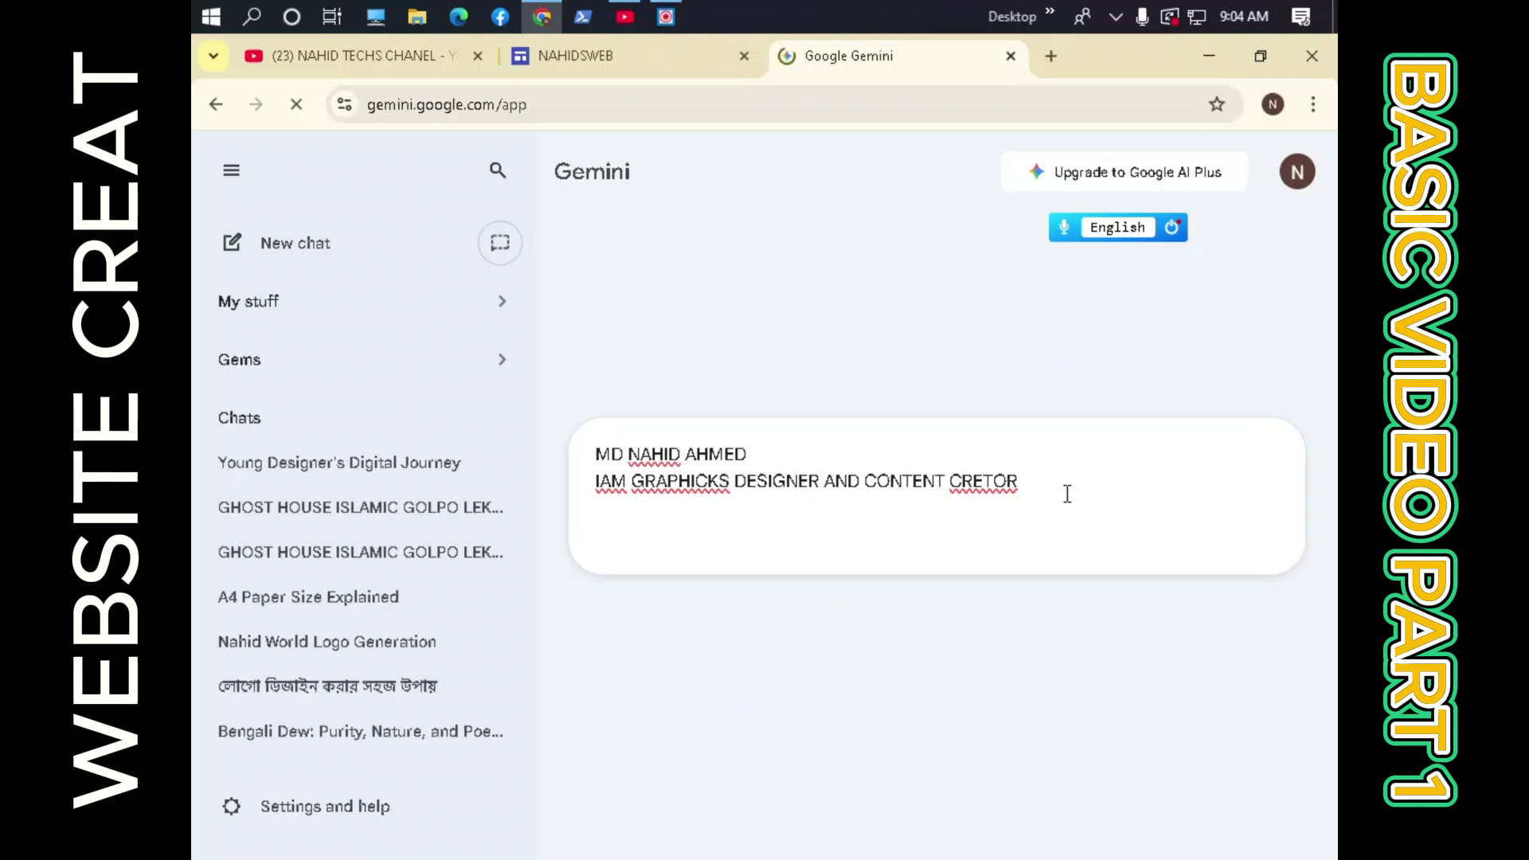
pyautogui.write('AM')
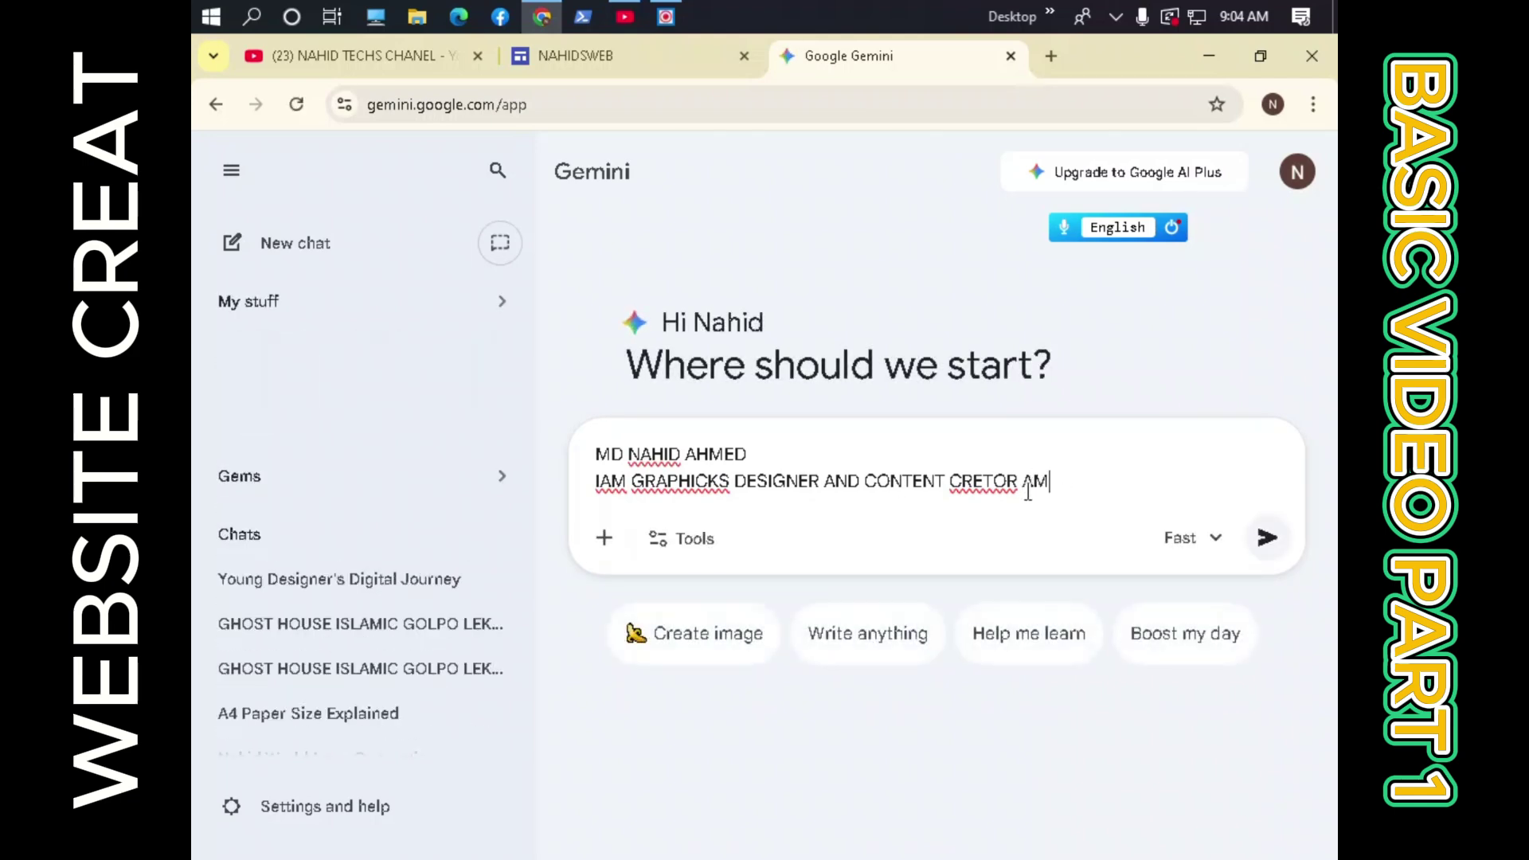
pyautogui.write('AR SOMO')
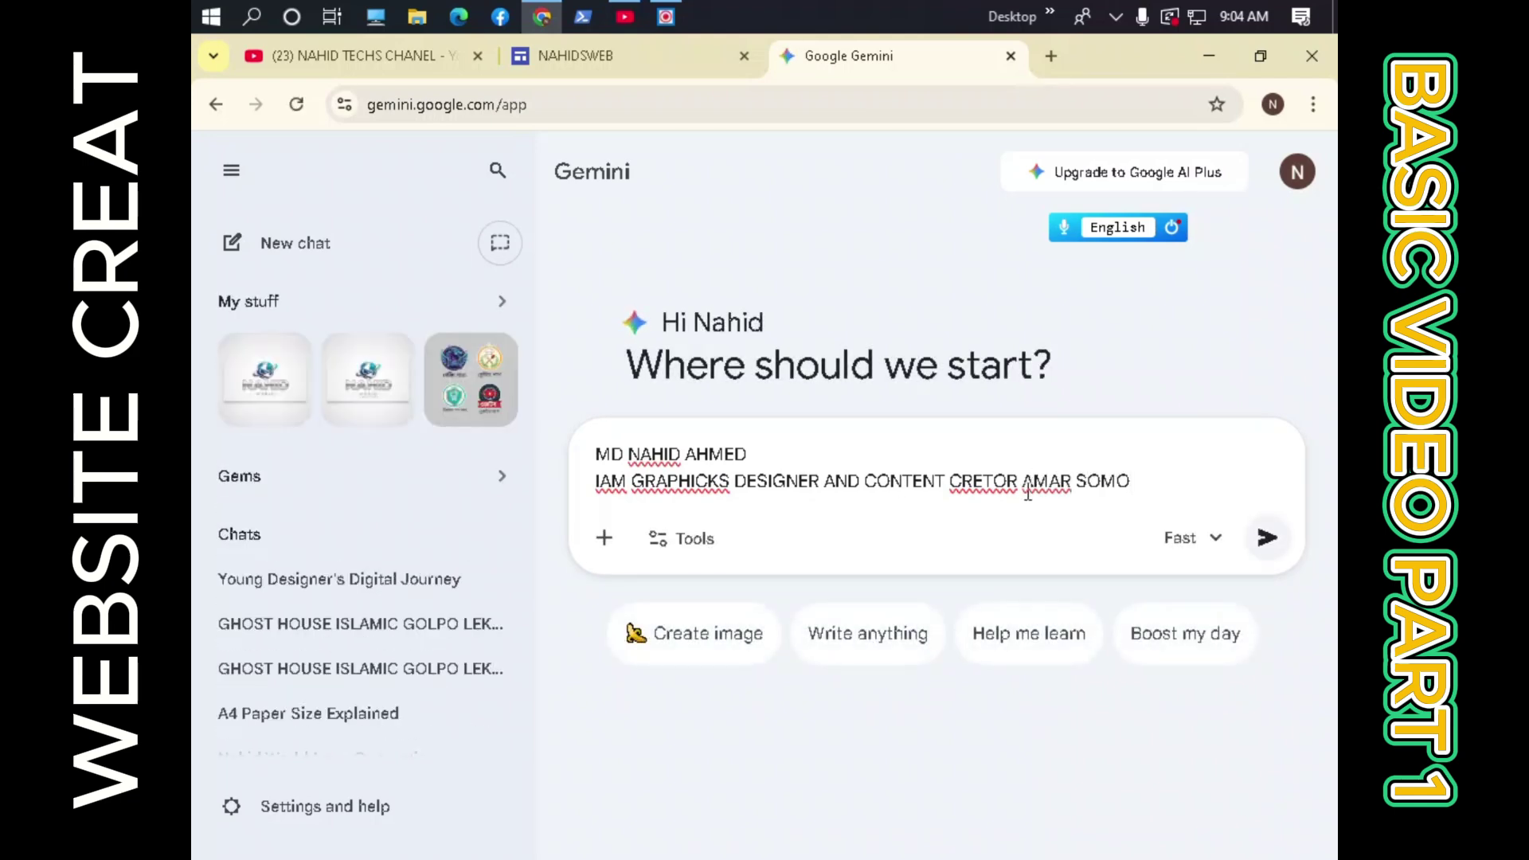
pyautogui.write('RKE ENGLISH')
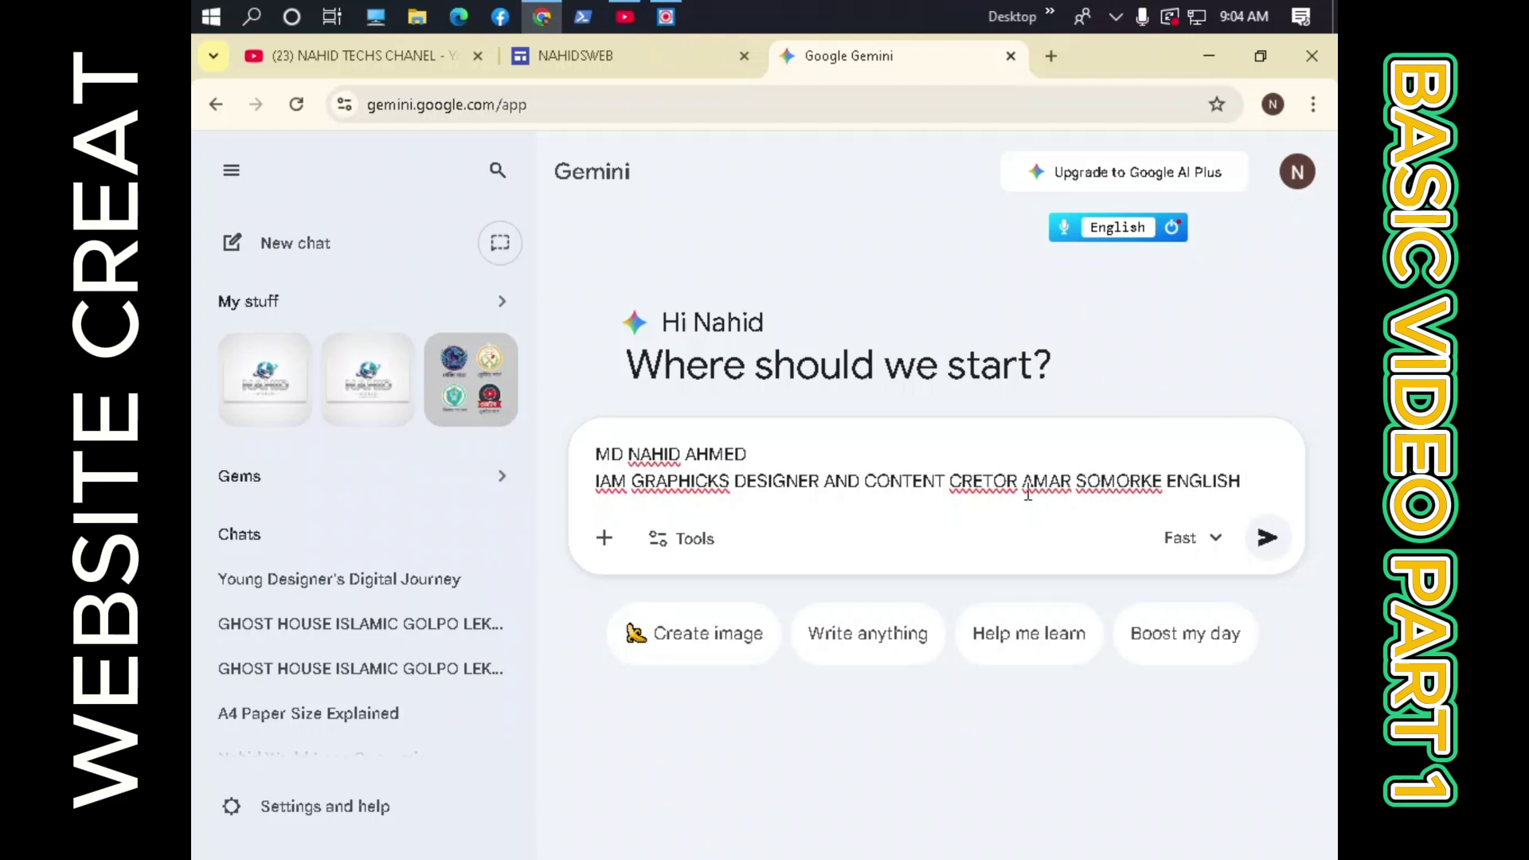
pyautogui.hotkey('shift', 'Return')
pyautogui.write('ABONG B')
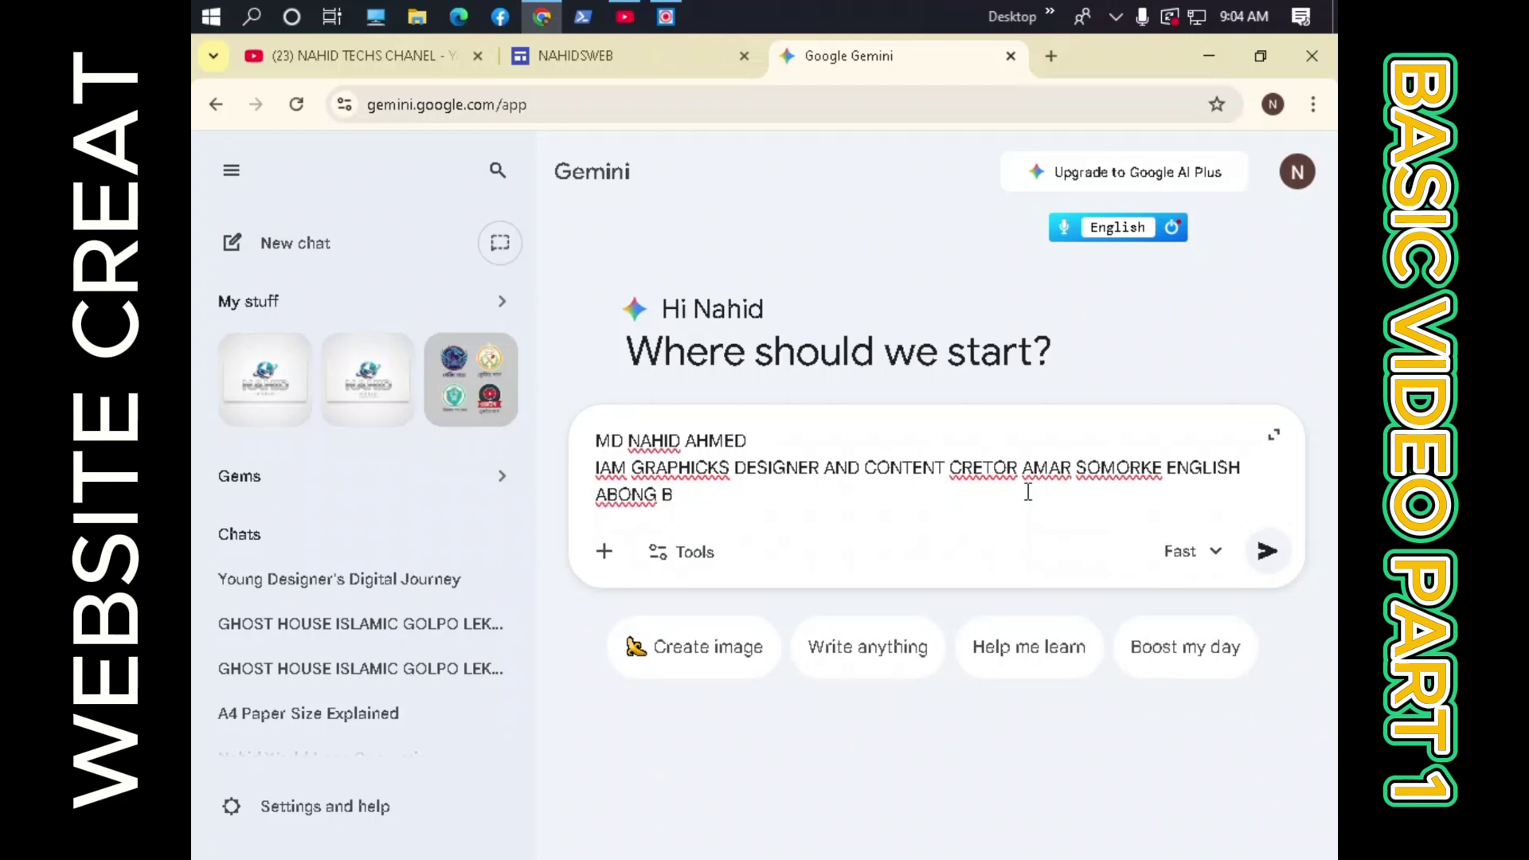
pyautogui.write('ANGLA Y')
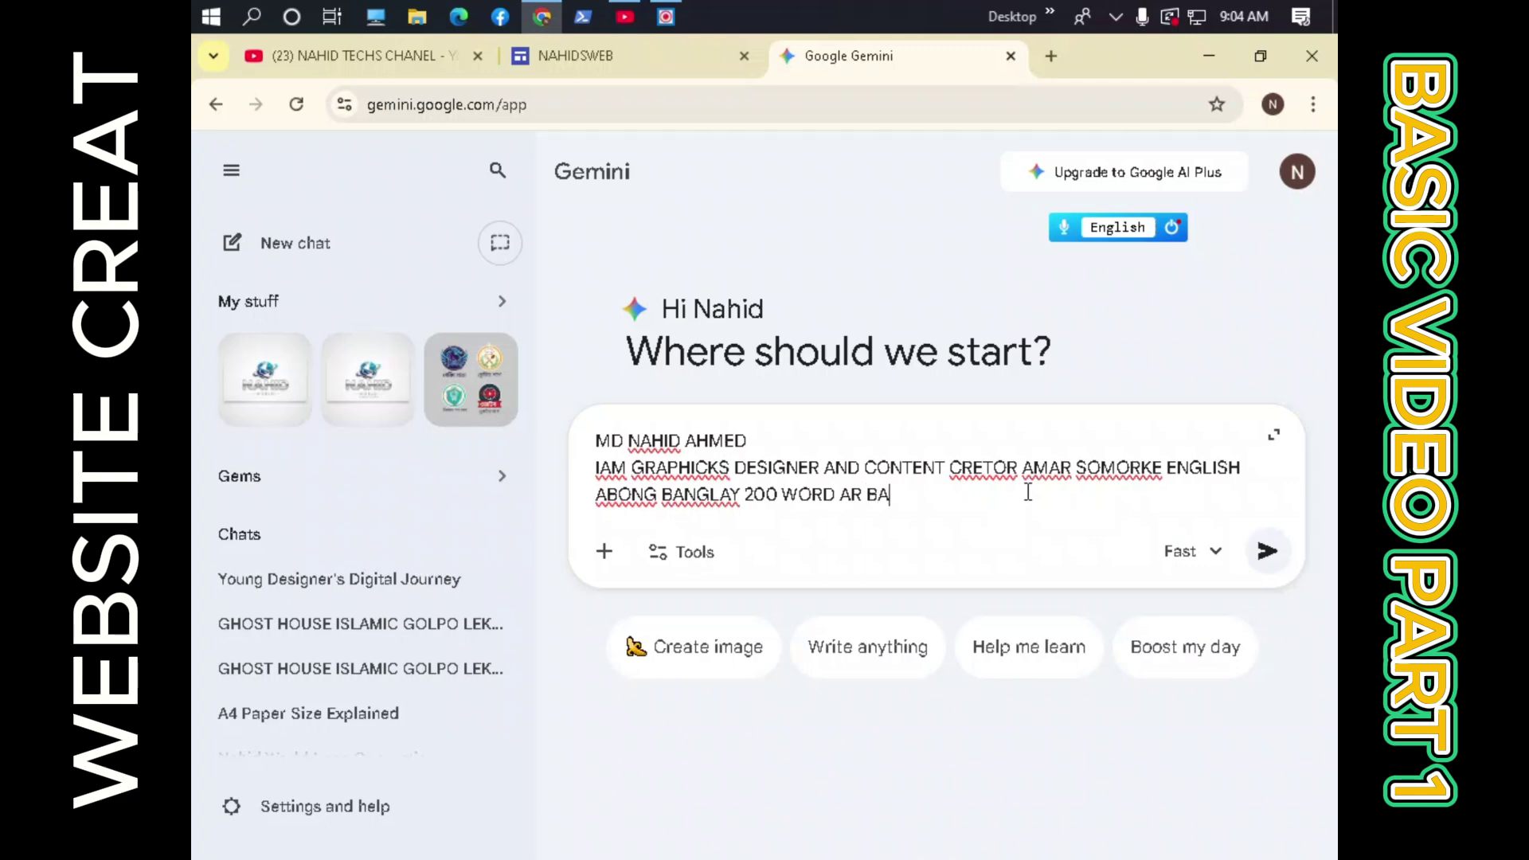
pyautogui.write('200 WORD AR BAKKO LIKE DEW')
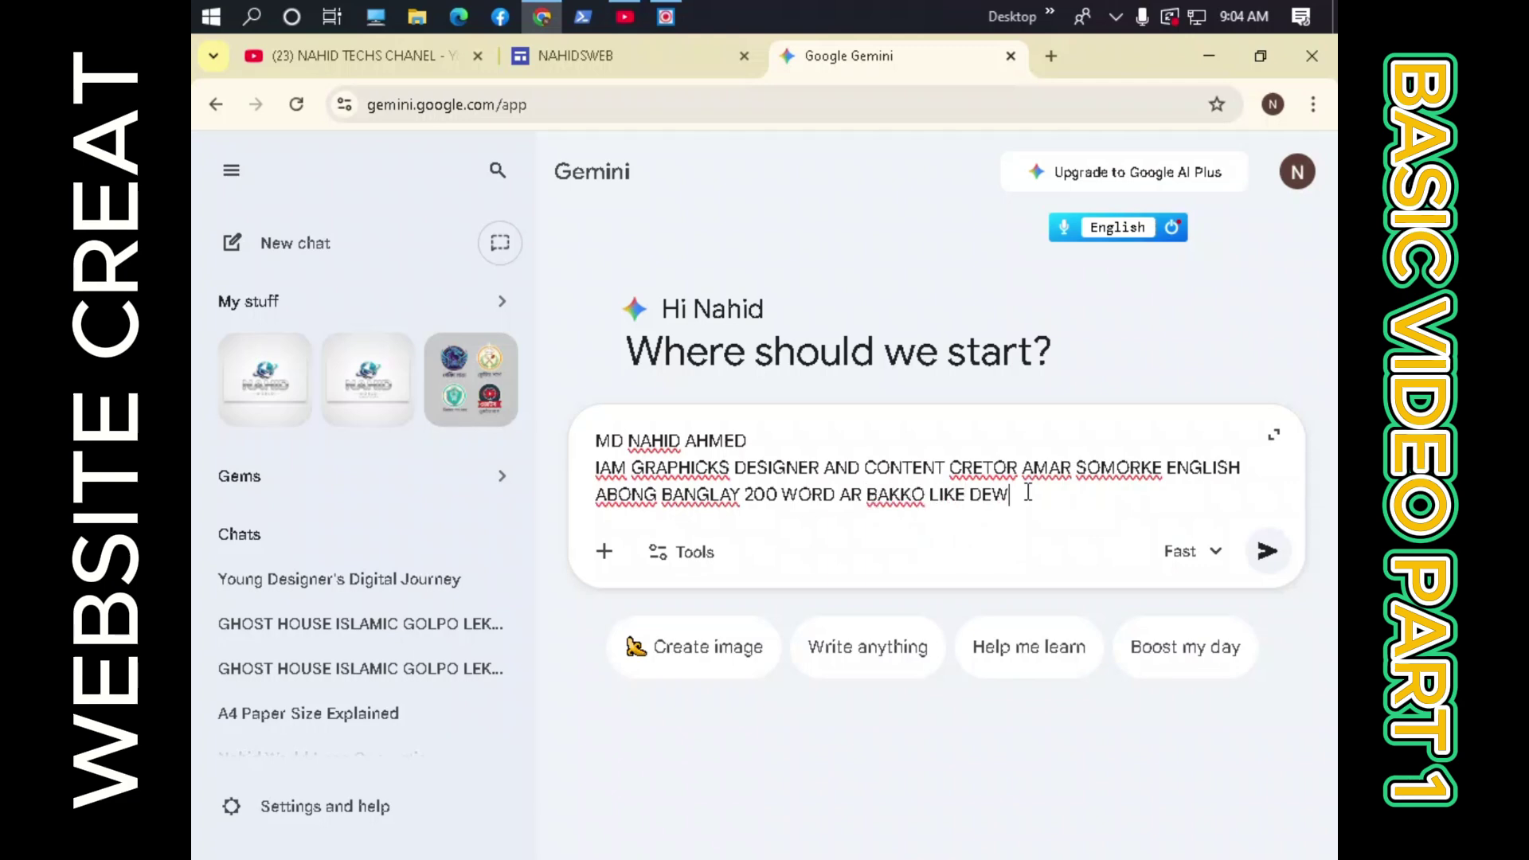
pyautogui.press('Return')
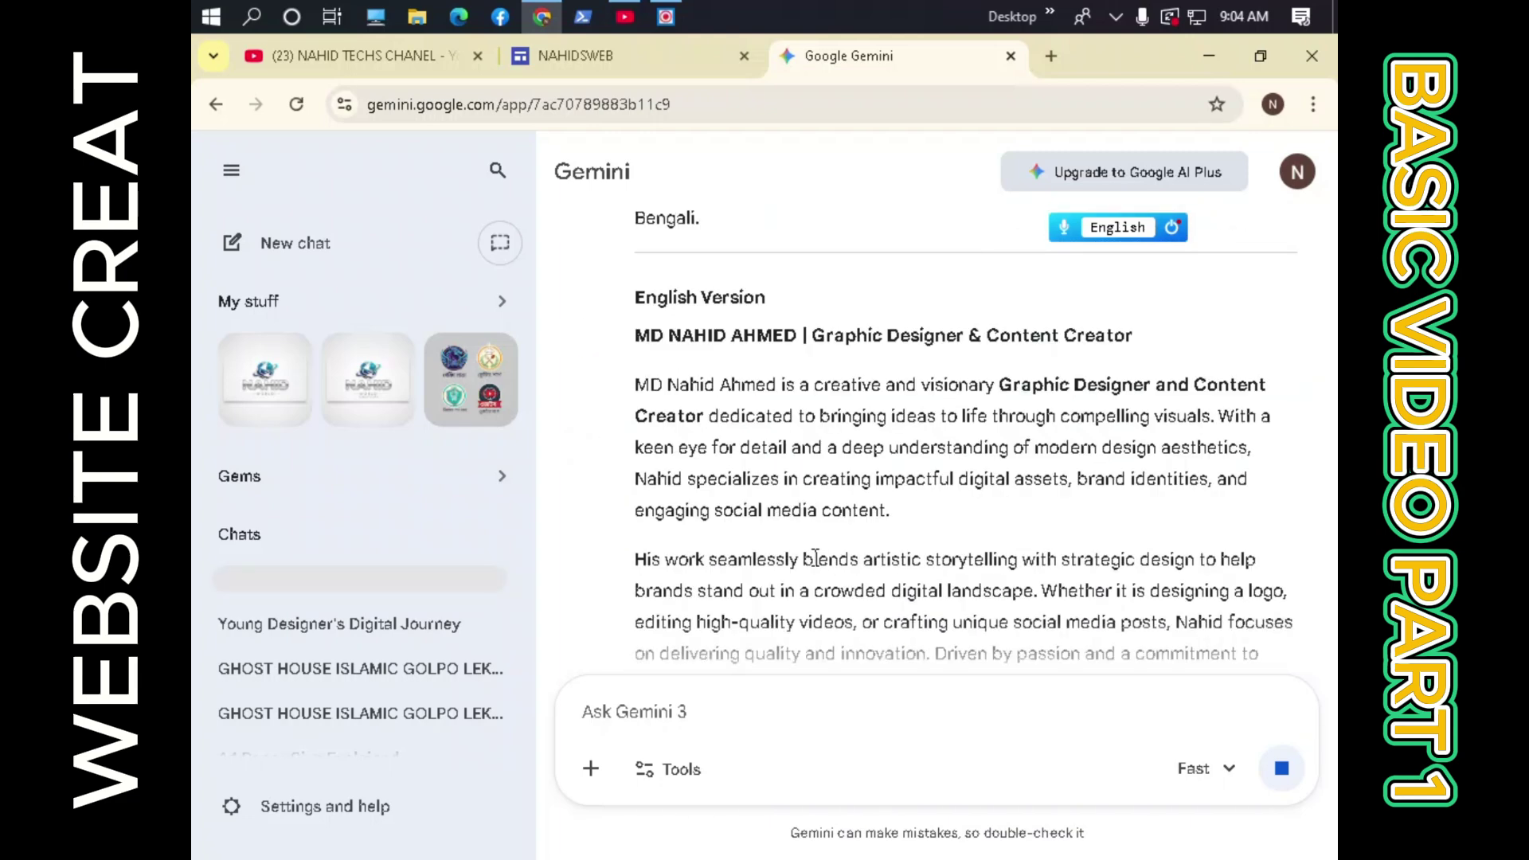
# Copy the English version of the bio from Gemini's answer, from its title line through the last paragraph.
pyautogui.moveTo(635, 561); pyautogui.dragTo(776, 400)
pyautogui.click(625, 385)
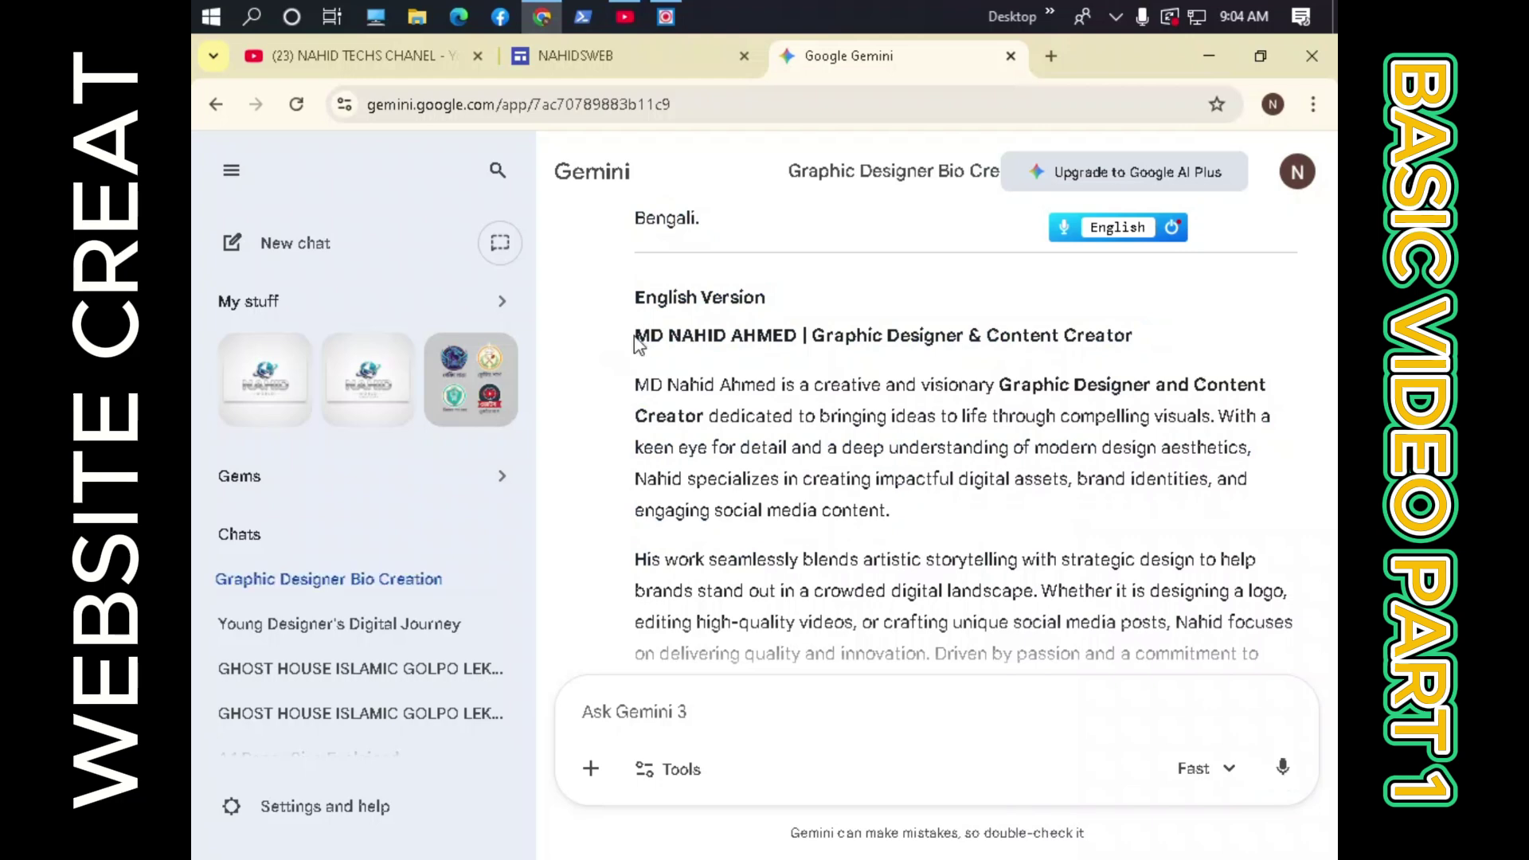
pyautogui.moveTo(638, 341); pyautogui.dragTo(869, 348)
pyautogui.rightClick(962, 410)
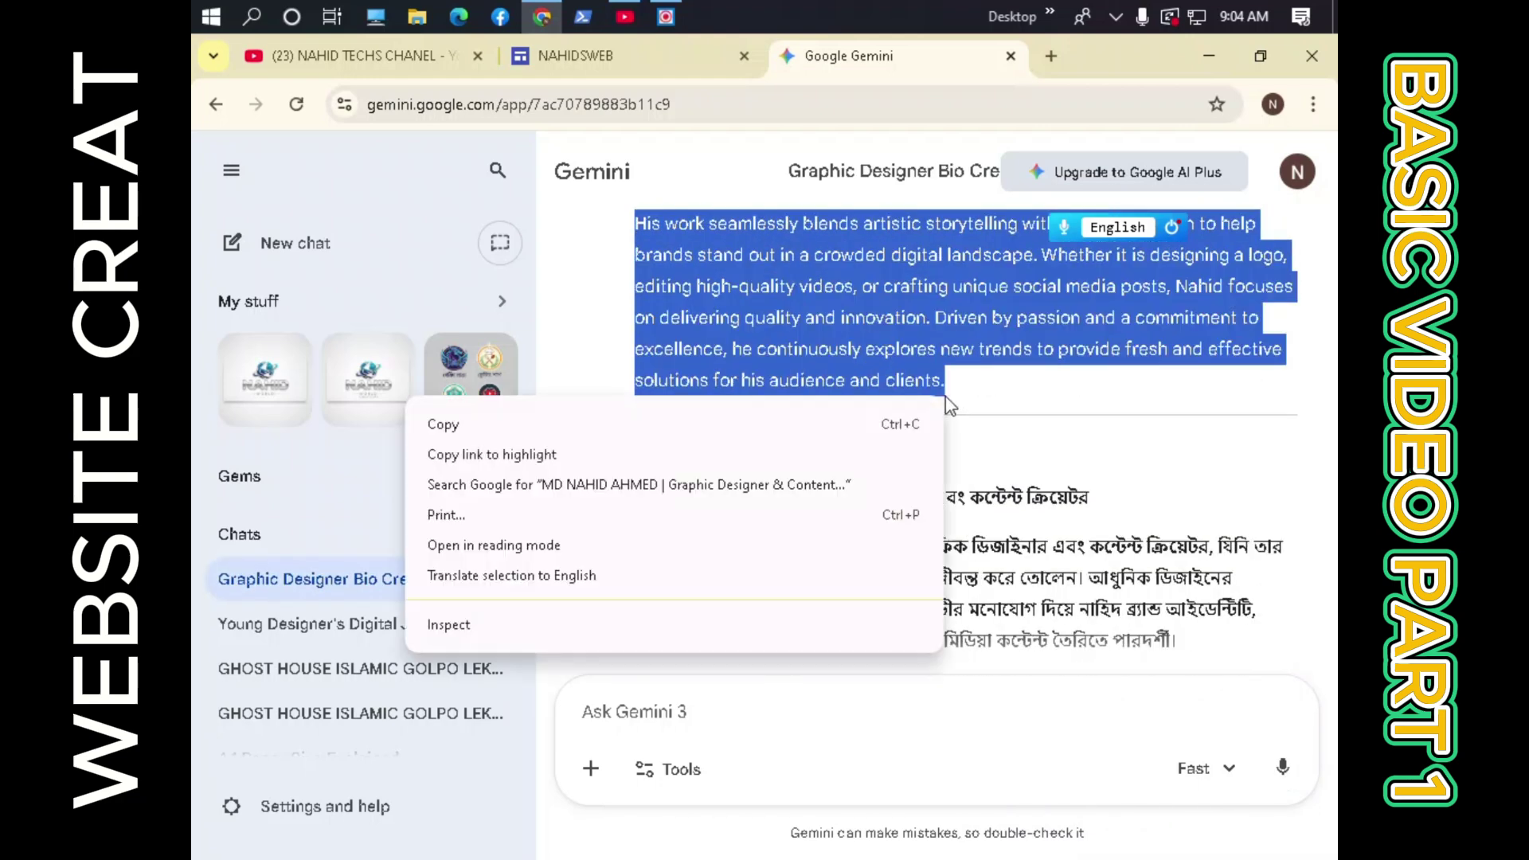
pyautogui.click(834, 423)
pyautogui.rightClick(949, 388)
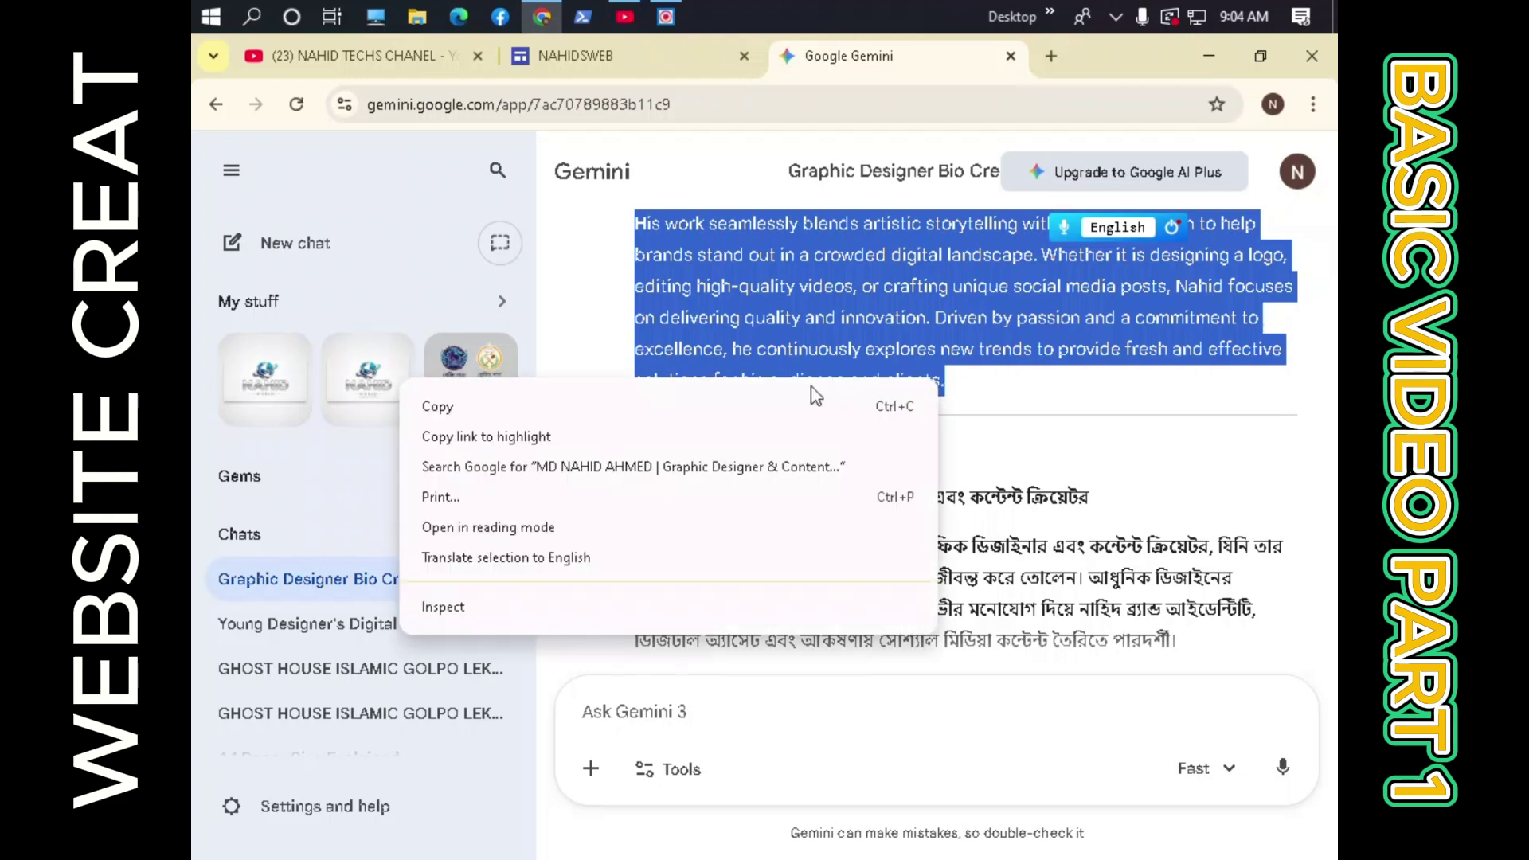
pyautogui.click(769, 400)
# Switch back to the Google Sites editor and add a new page named "ABOUT ME".
pyautogui.click(635, 57)
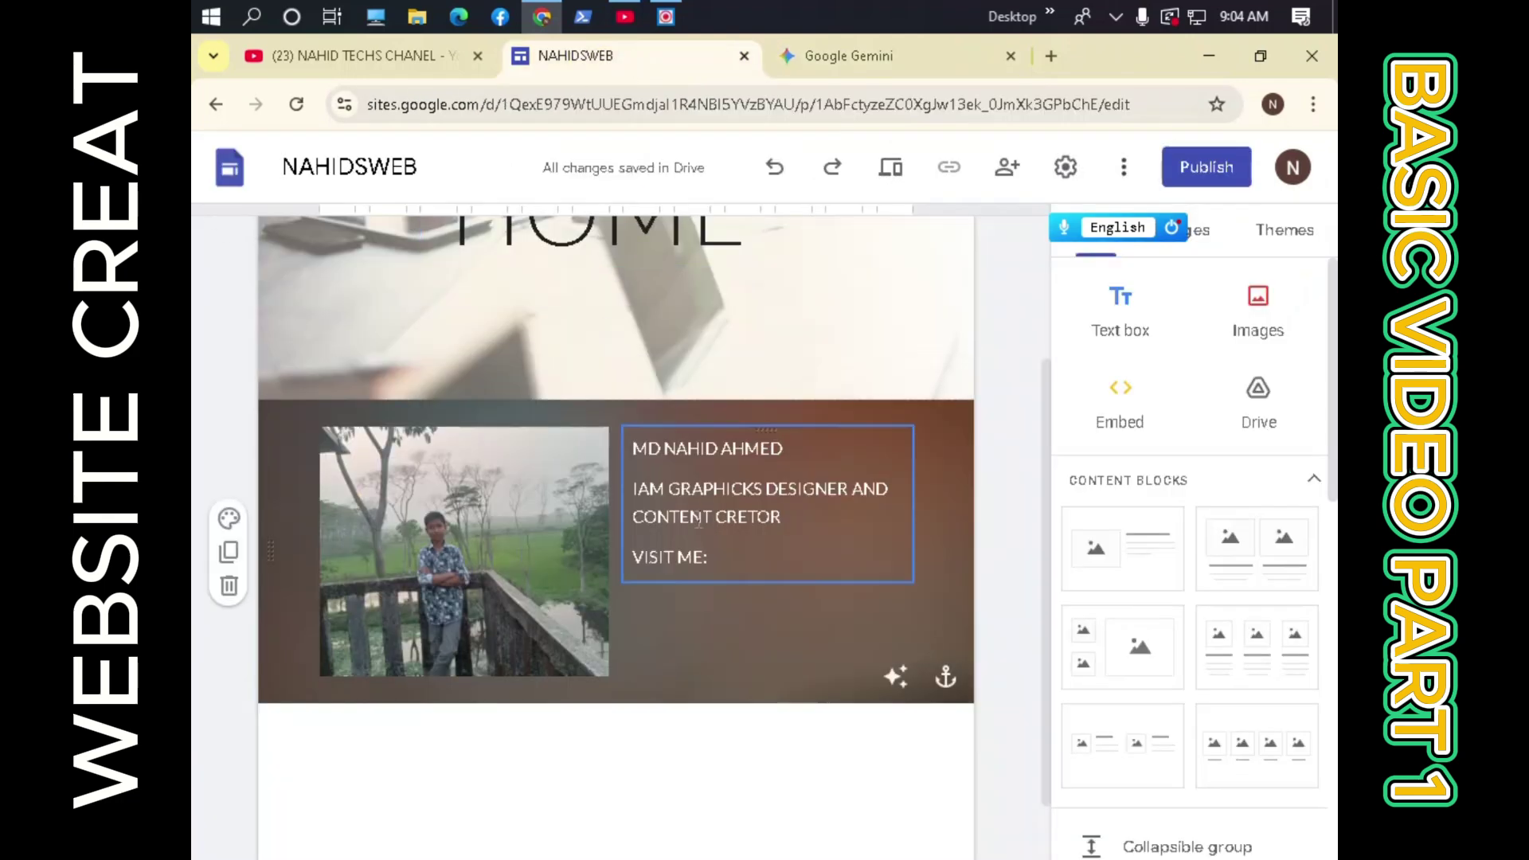
pyautogui.scroll(-2, 495, 669)
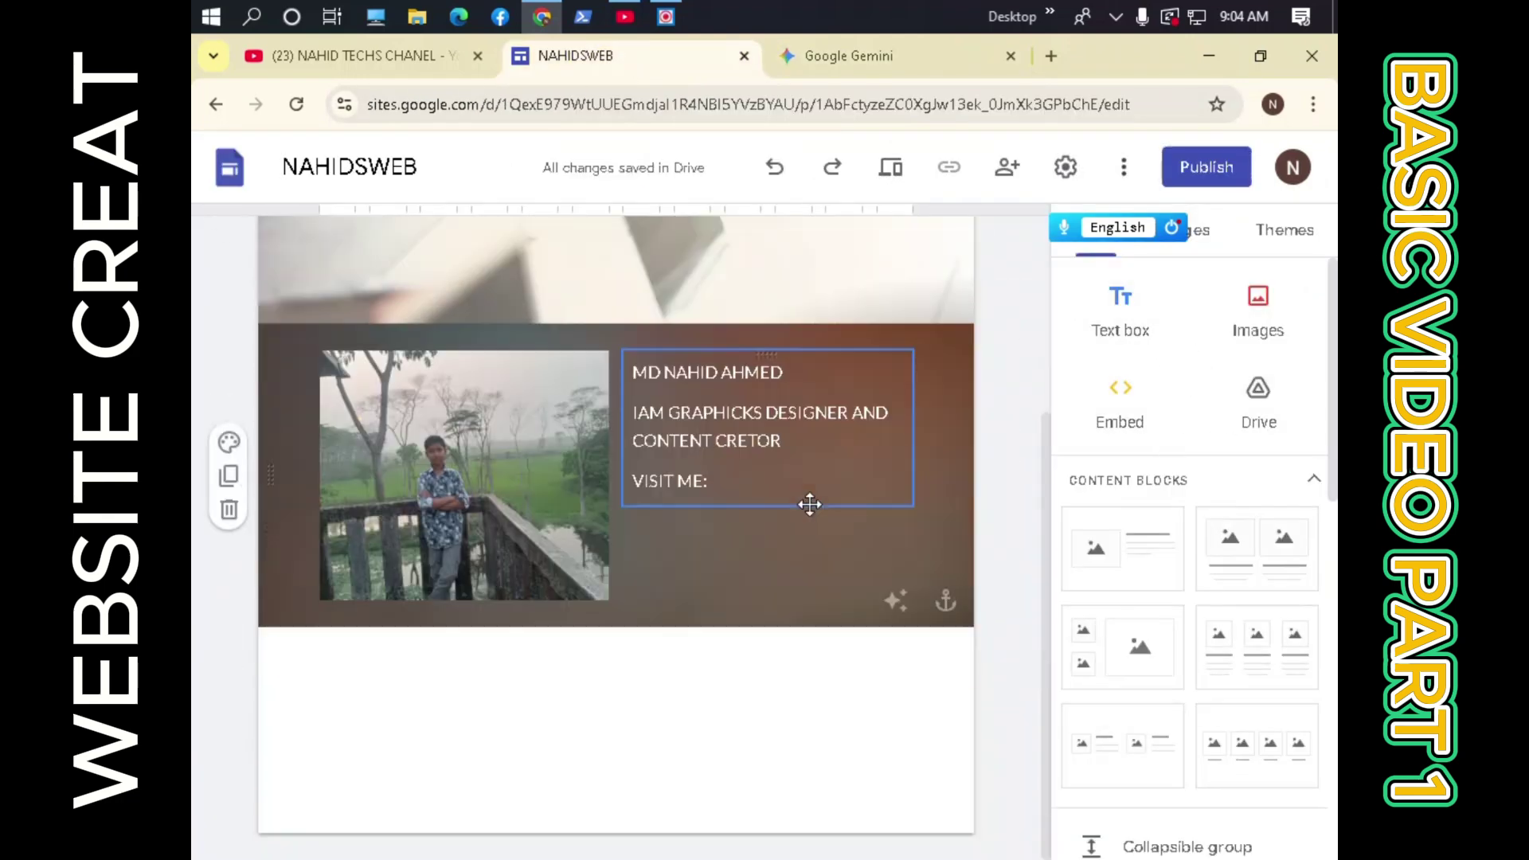
pyautogui.click(1201, 231)
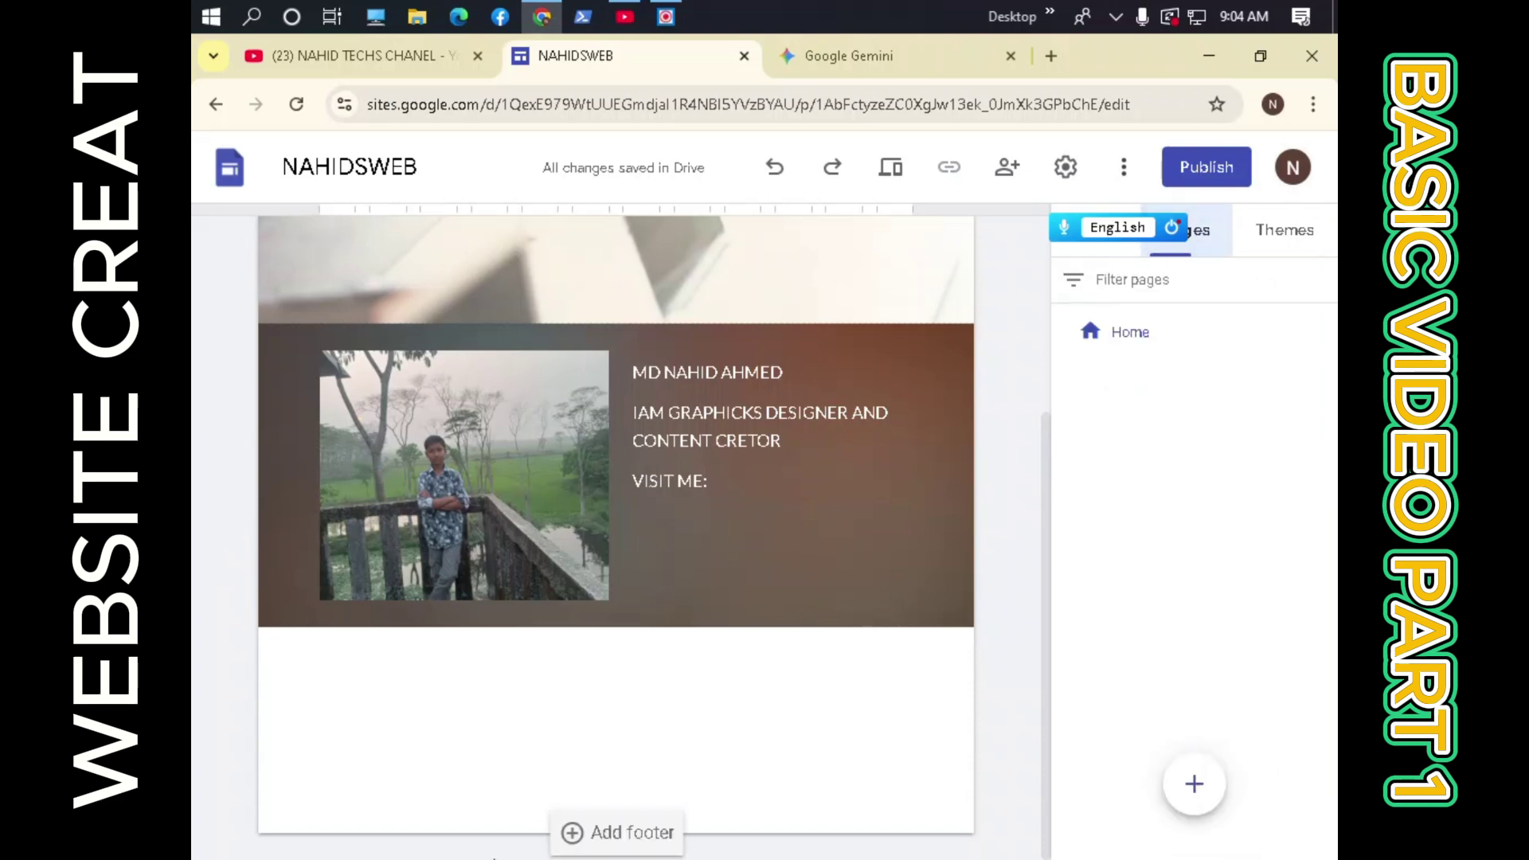
pyautogui.click(1194, 783)
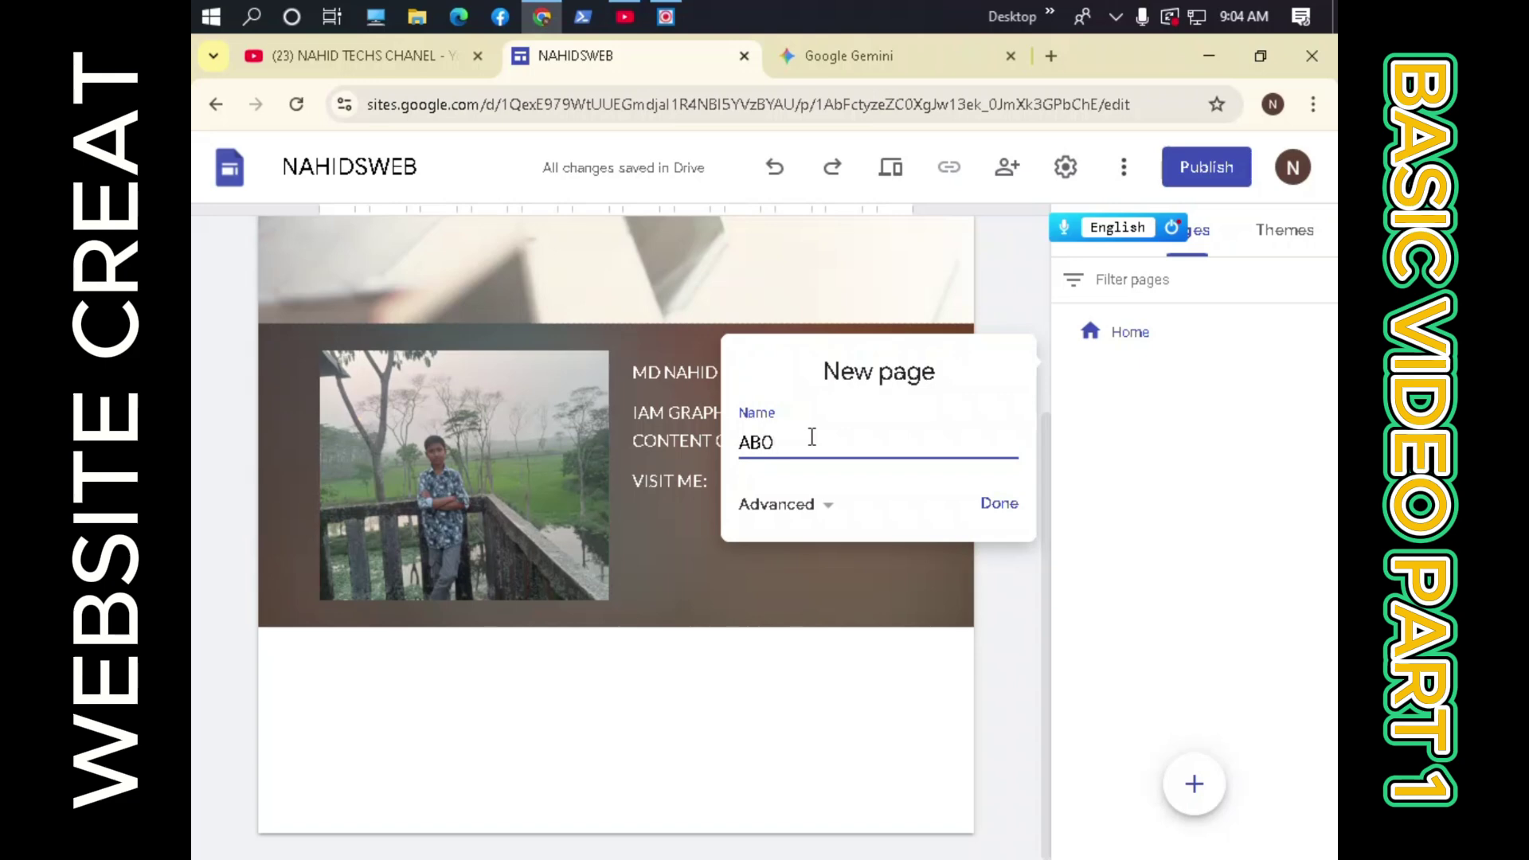
pyautogui.write('ABOUT ME')
pyautogui.press('Return')
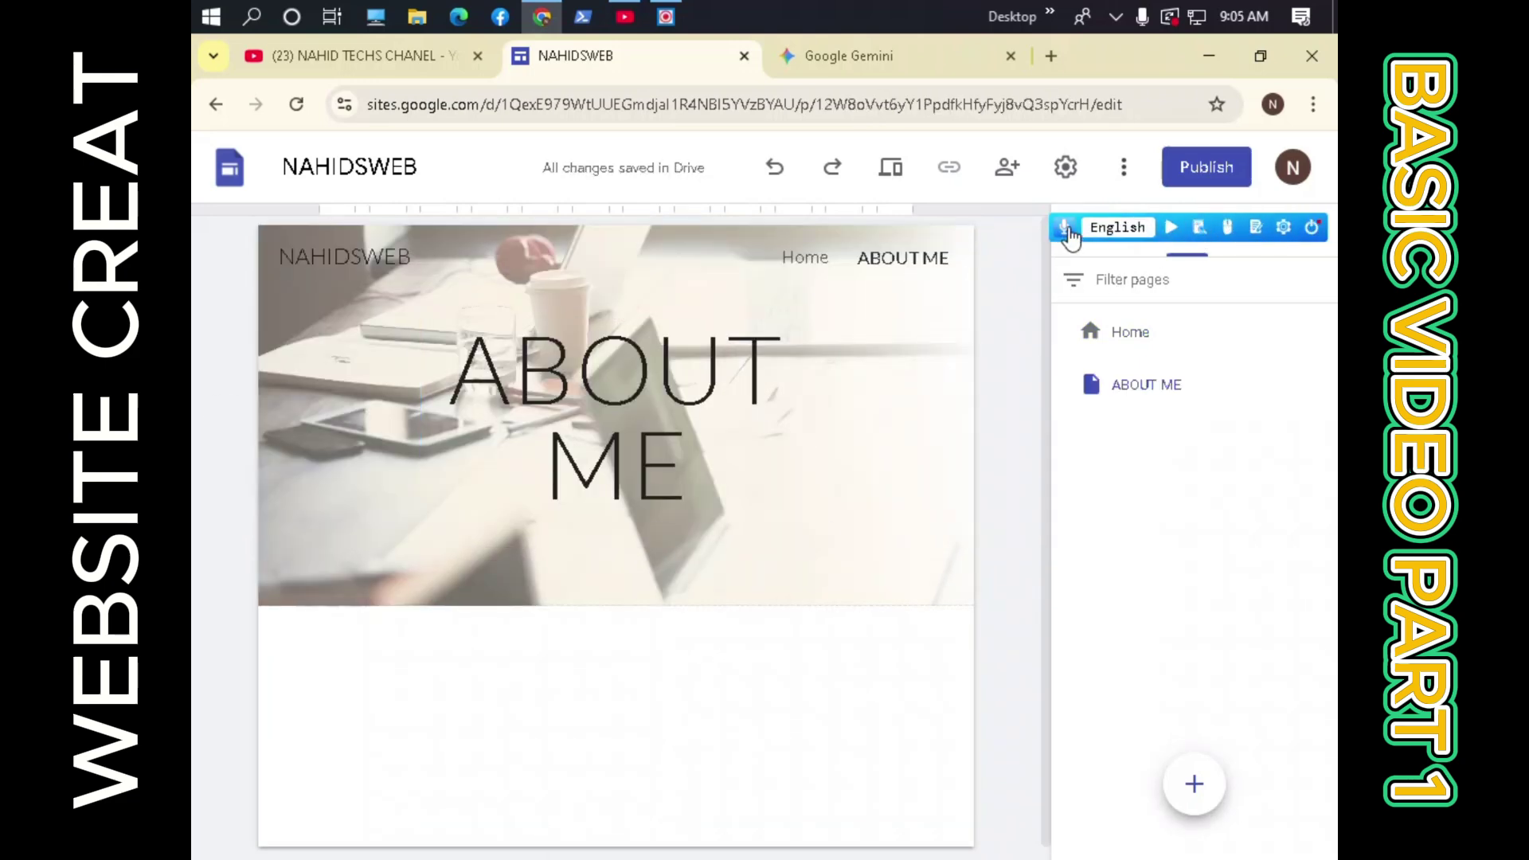
# Add a text box to the ABOUT ME page and paste the English bio into it.
pyautogui.click(1098, 239)
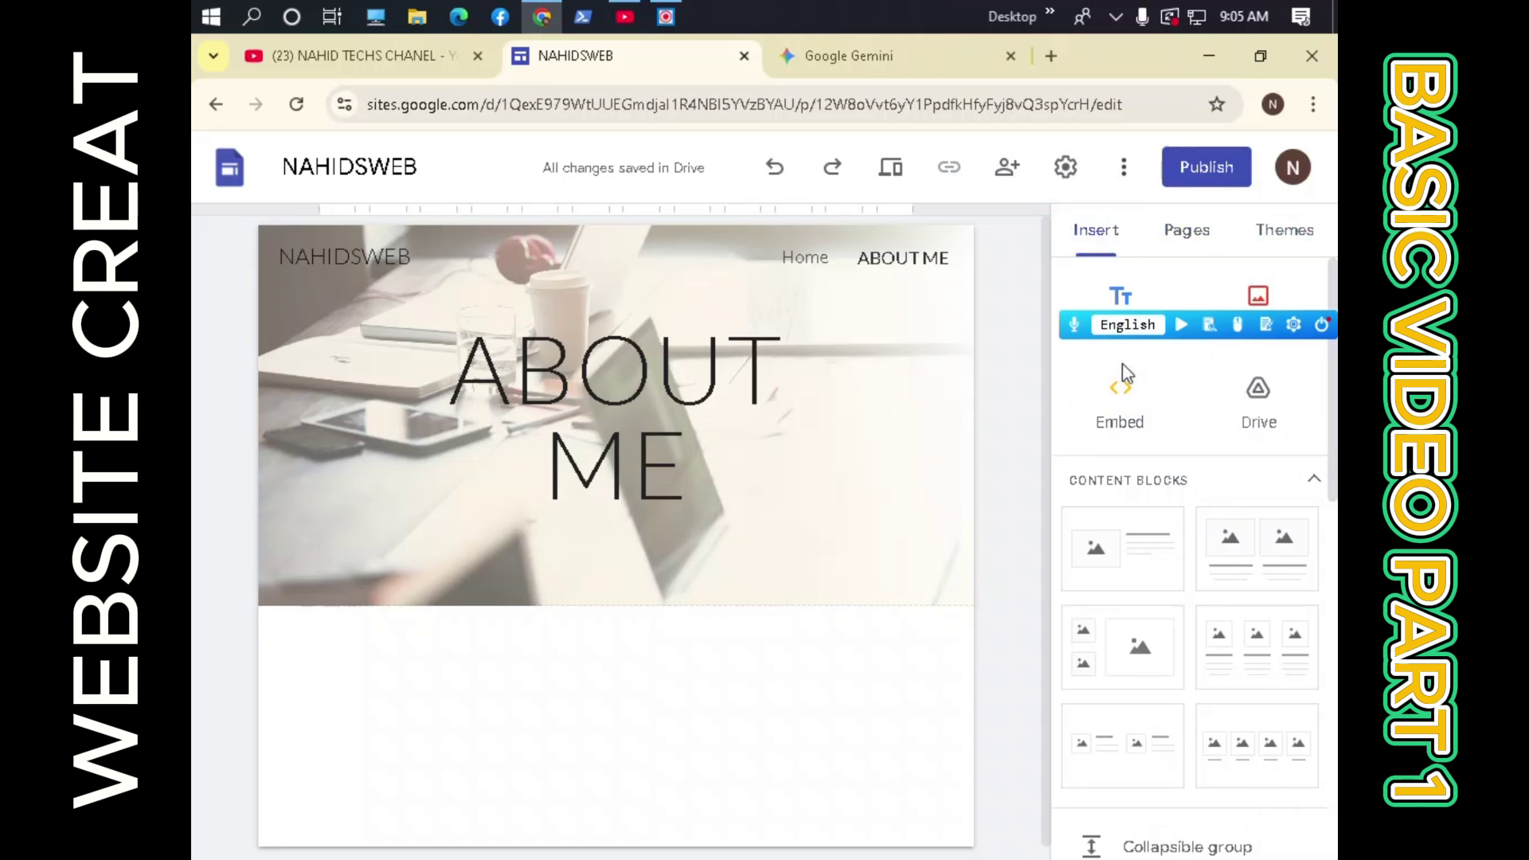
pyautogui.click(1120, 297)
pyautogui.rightClick(547, 582)
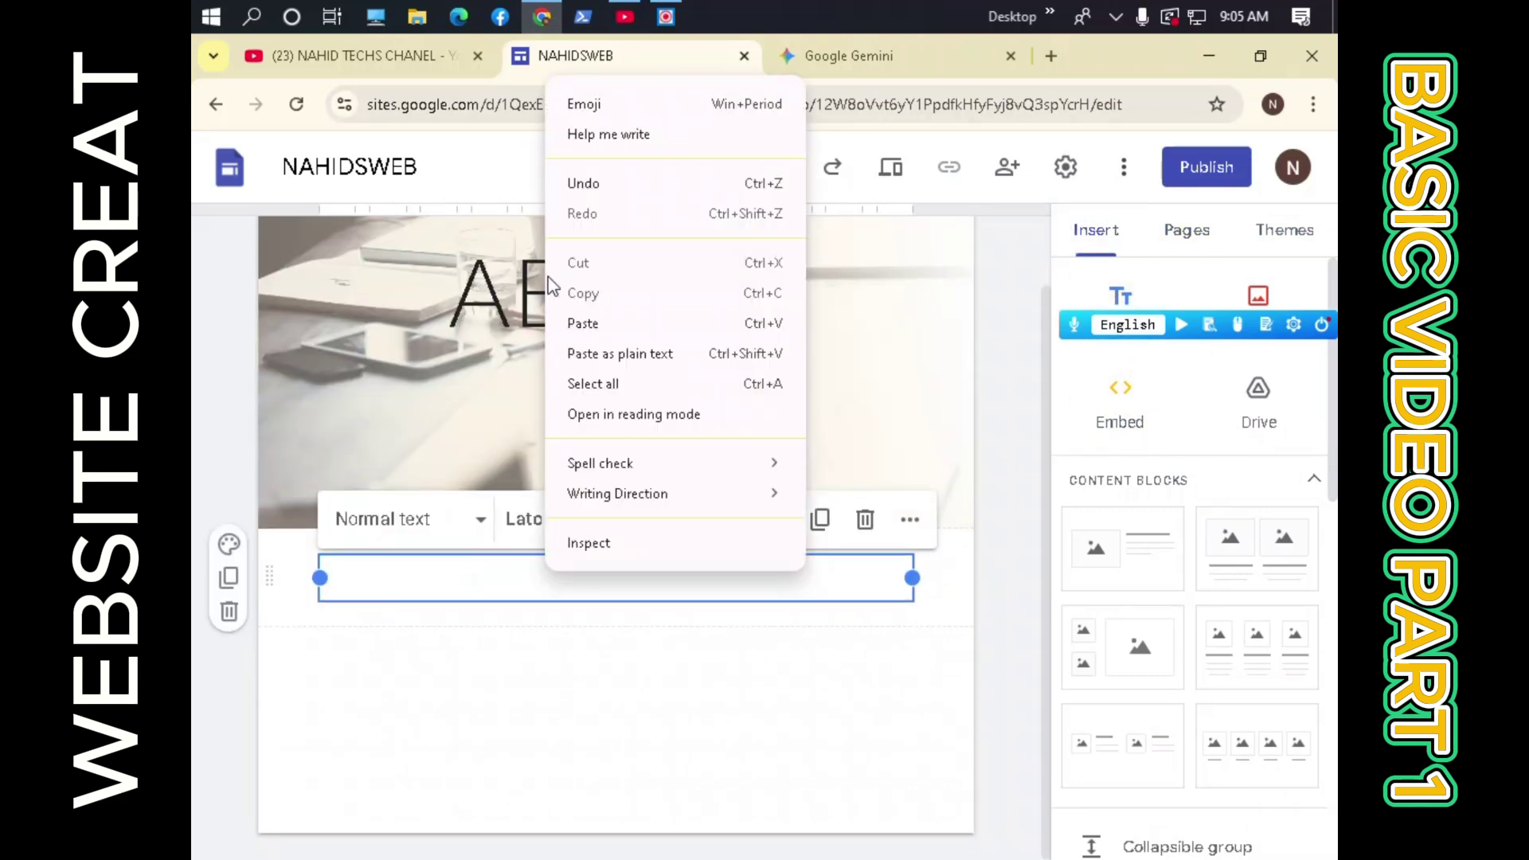
pyautogui.click(582, 323)
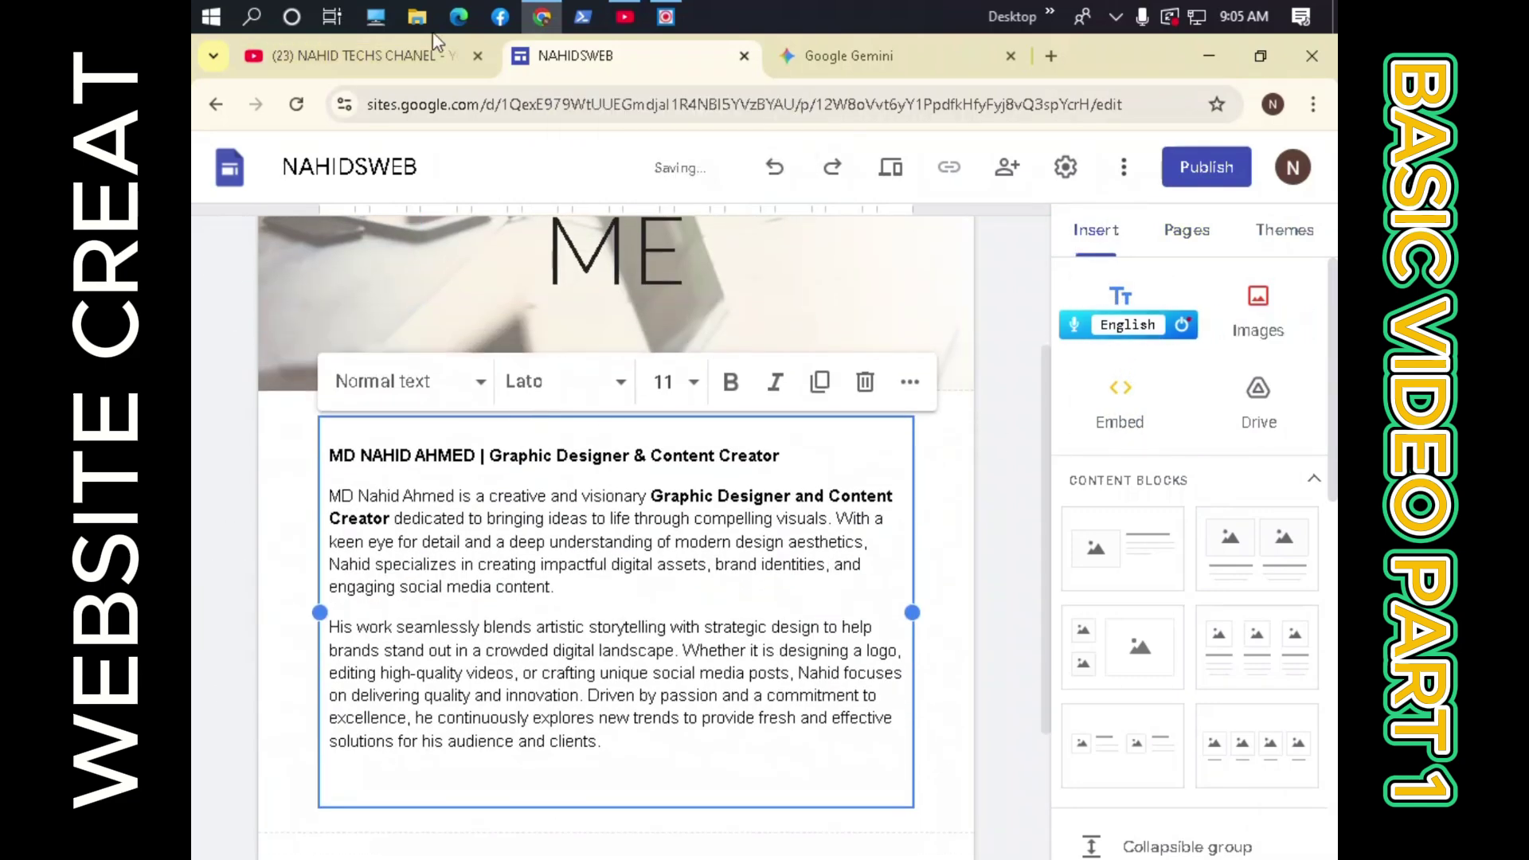
# Copy the Bengali version of the bio from Gemini and paste it below the English text on the ABOUT ME page.
pyautogui.click(814, 48)
pyautogui.moveTo(634, 497); pyautogui.dragTo(969, 421)
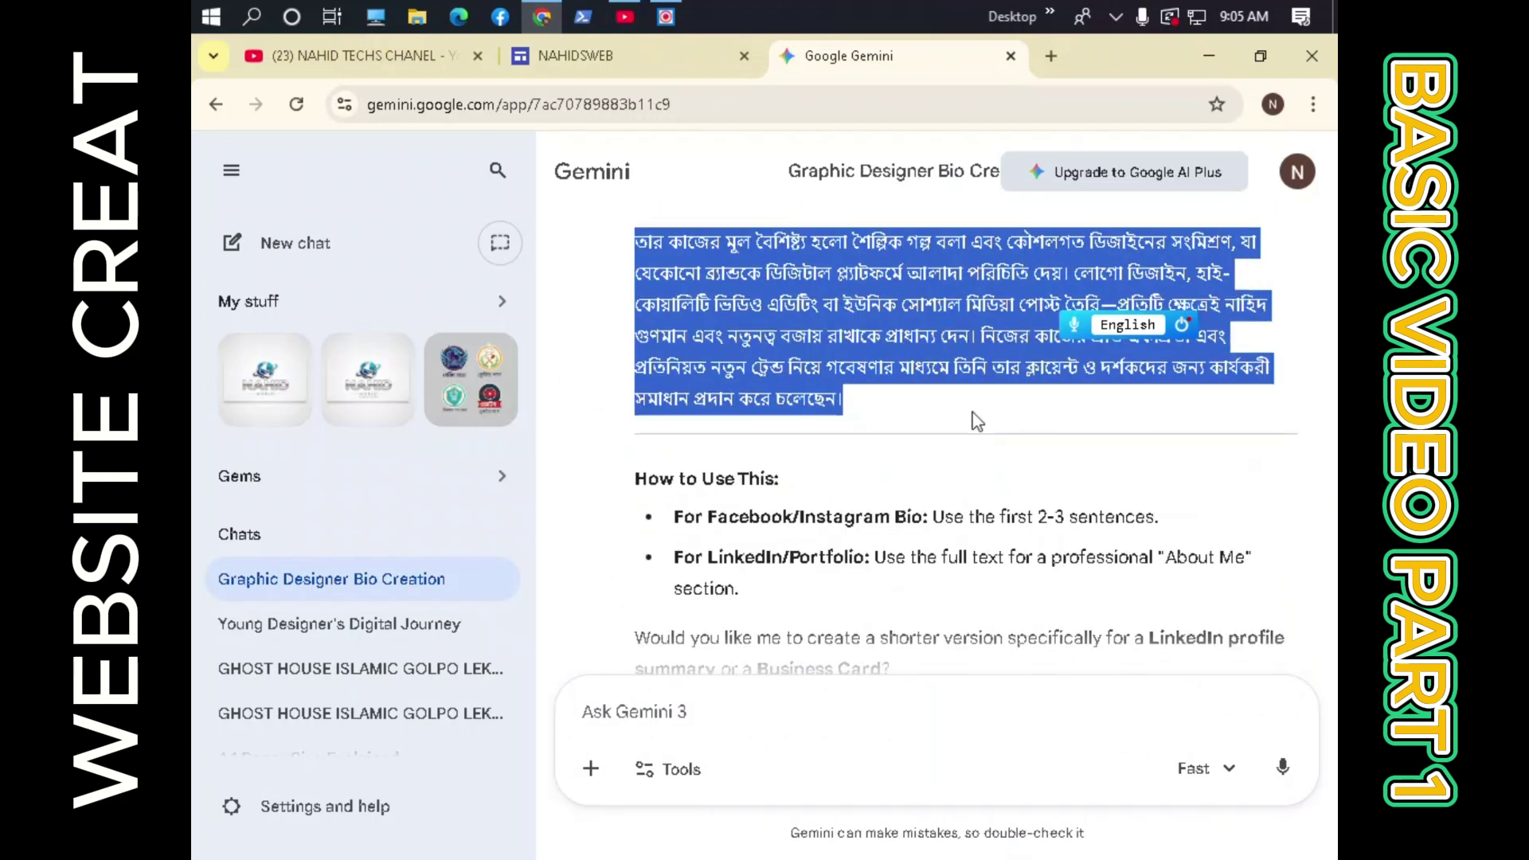
pyautogui.rightClick(972, 412)
pyautogui.click(862, 448)
pyautogui.click(575, 55)
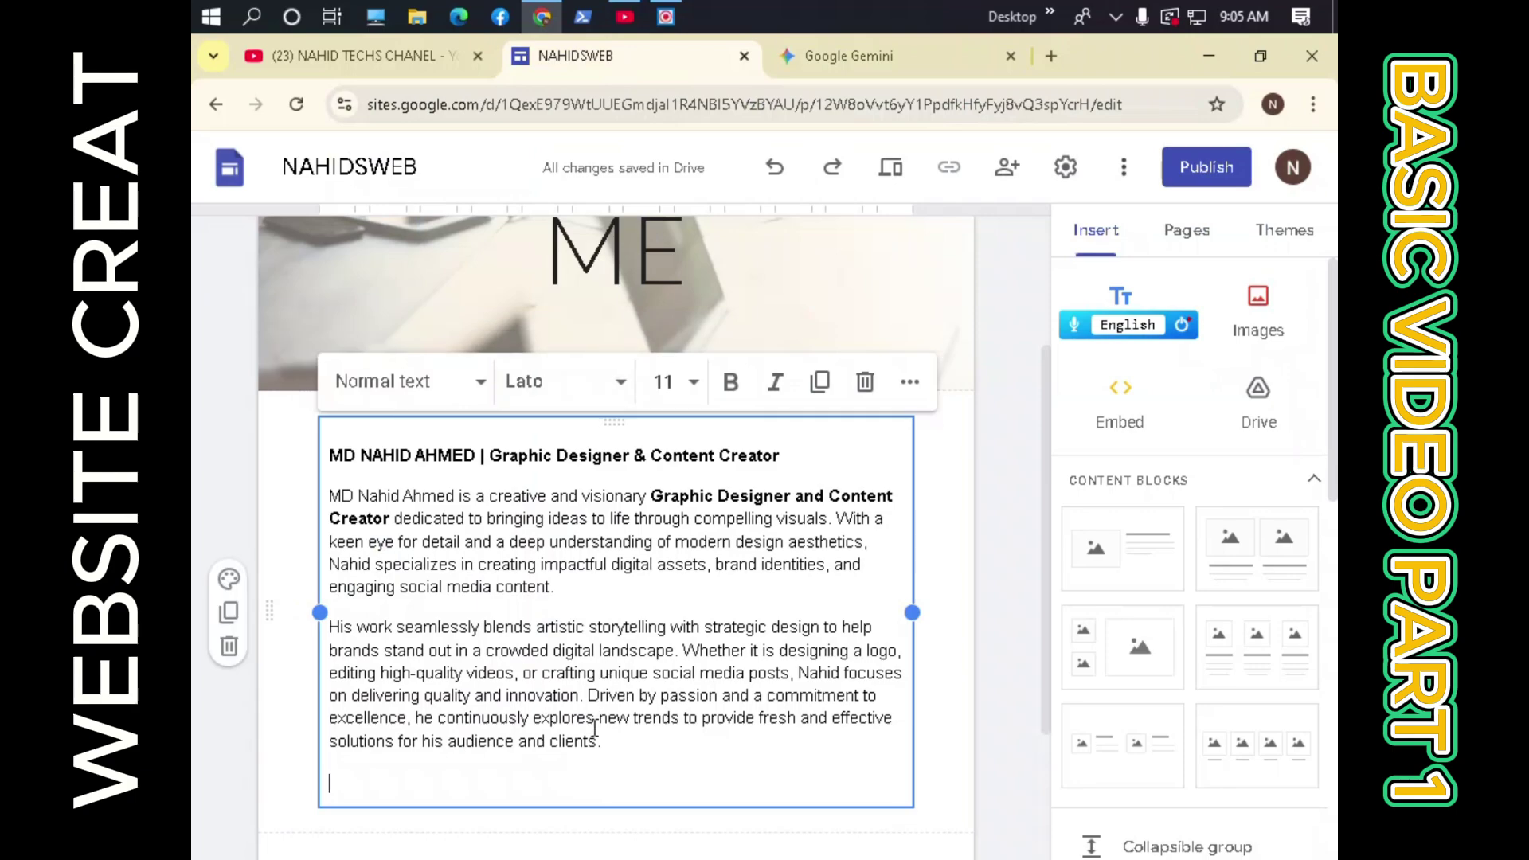
pyautogui.rightClick(612, 763)
pyautogui.click(673, 512)
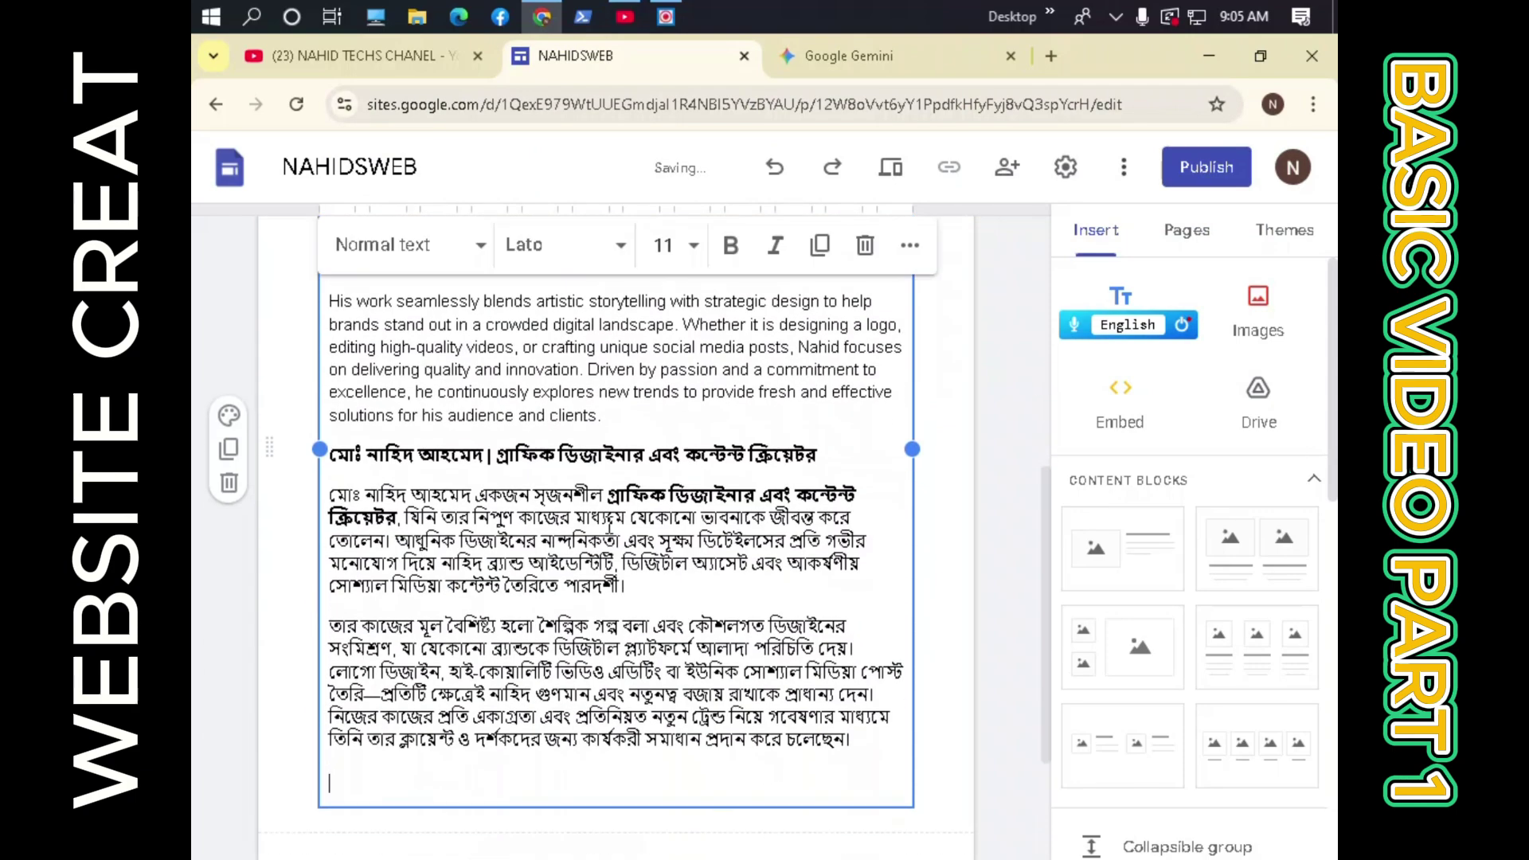
pyautogui.scroll(5, 840, 682)
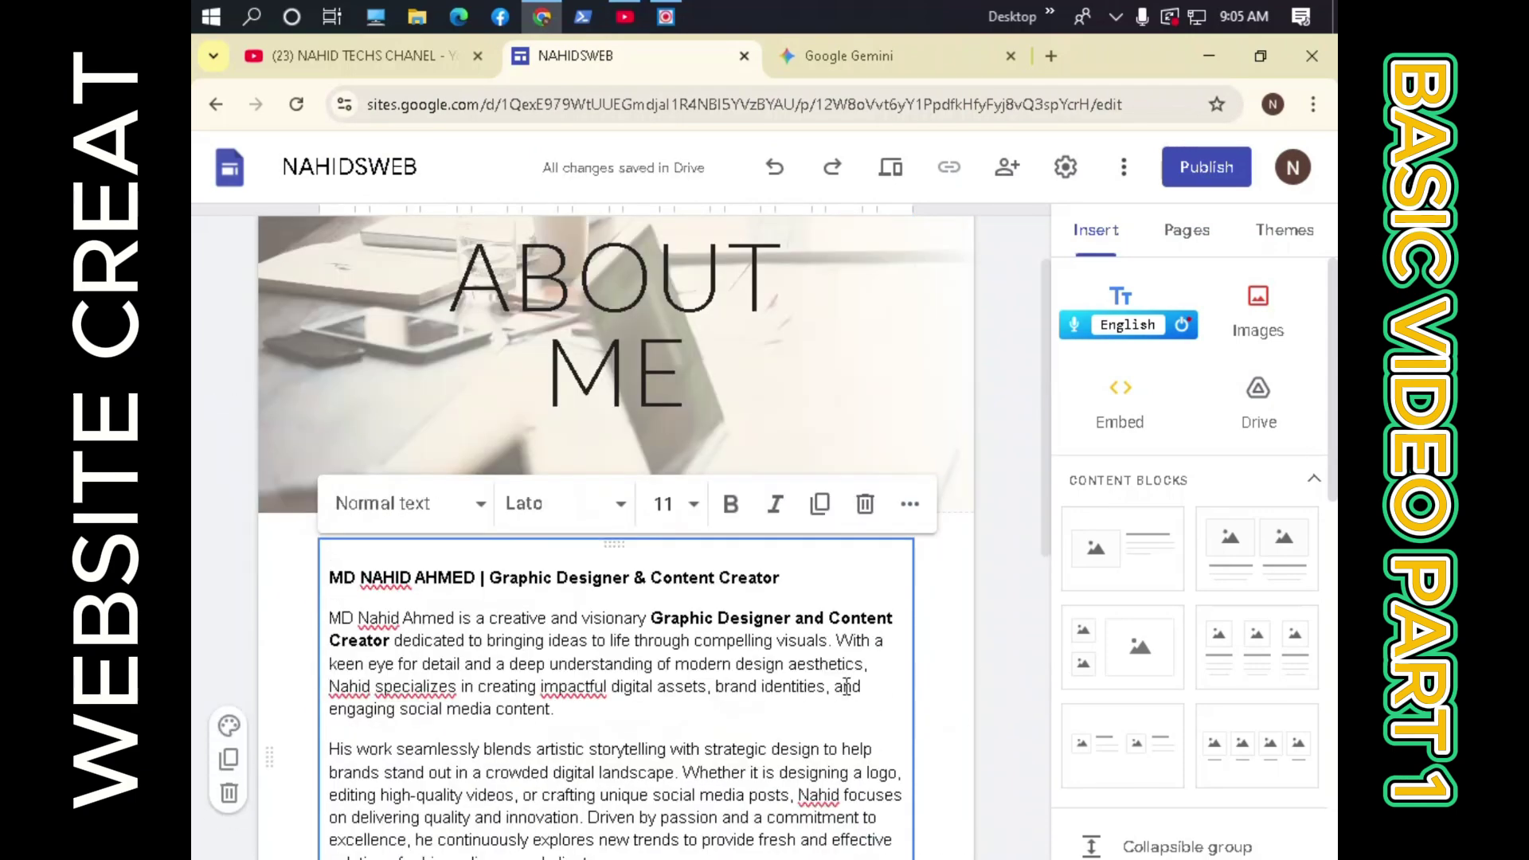
pyautogui.scroll(-8, 840, 682)
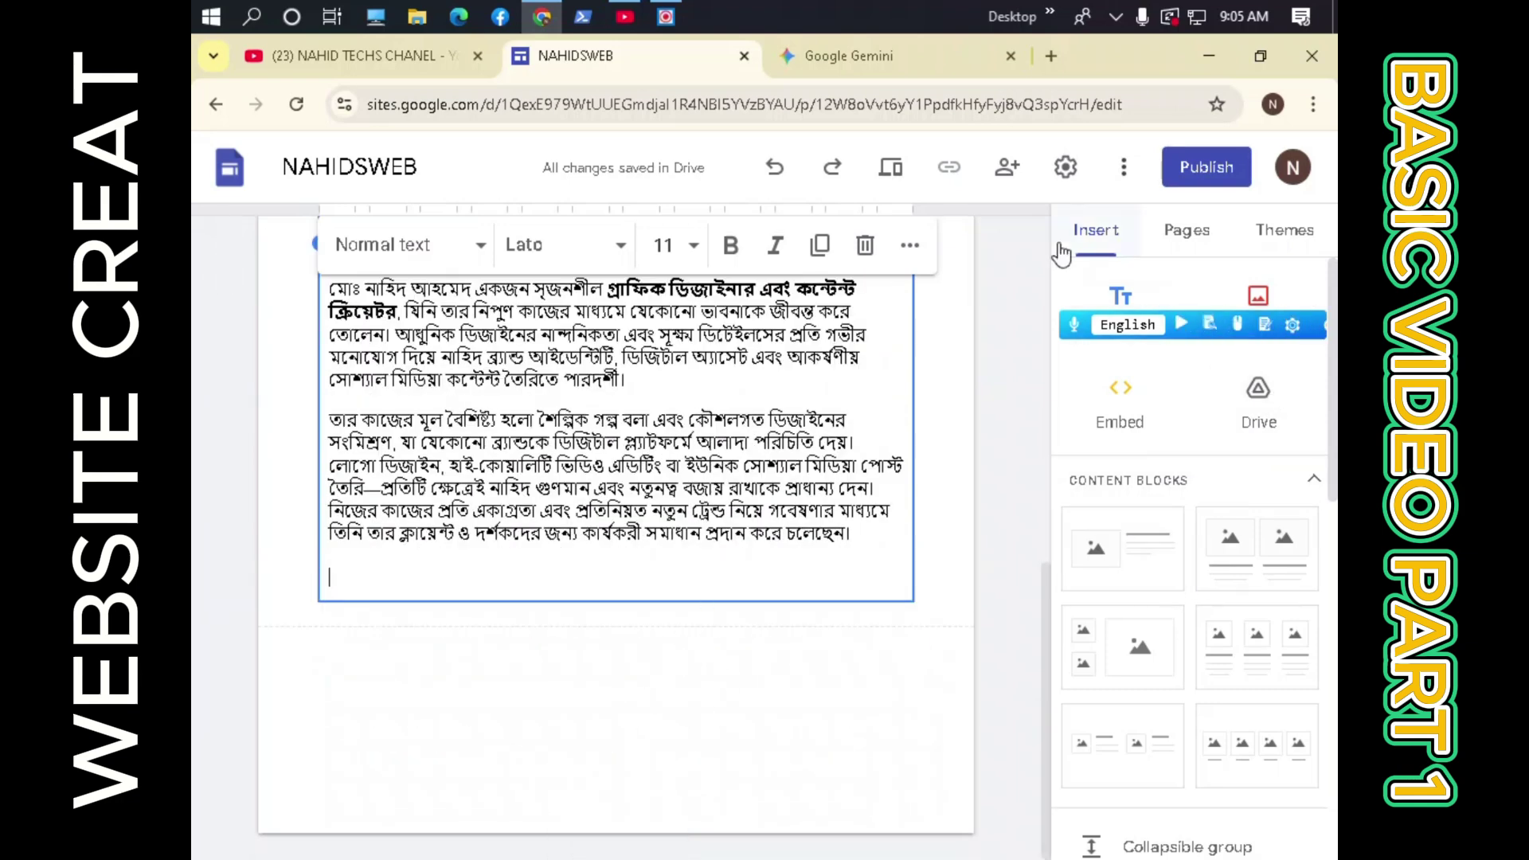
# Return to the Home page, start a social links element and reduce it to a single link row.
pyautogui.click(1183, 232)
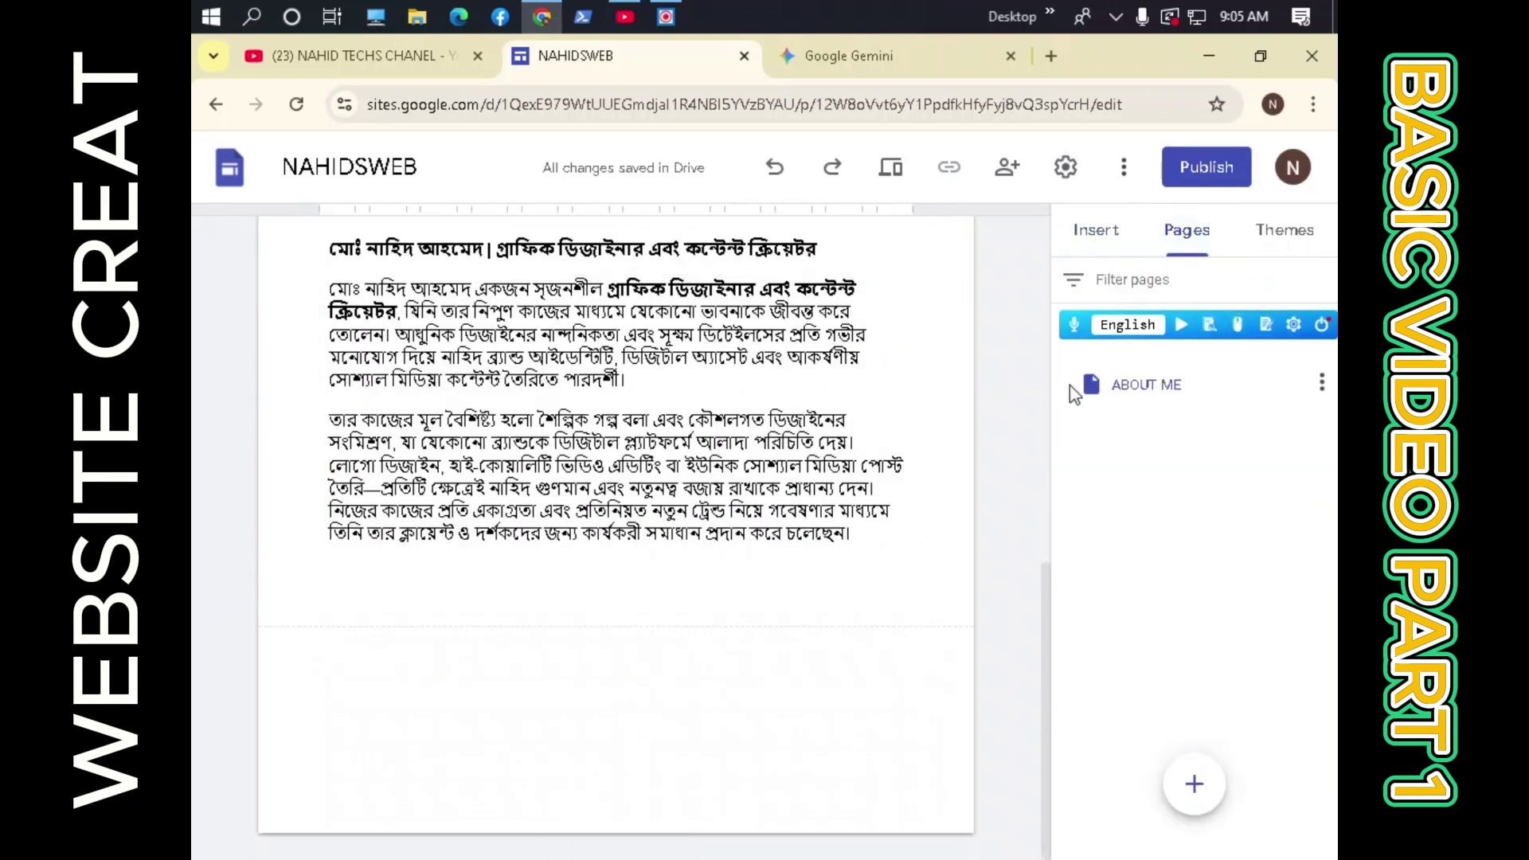
pyautogui.click(1116, 332)
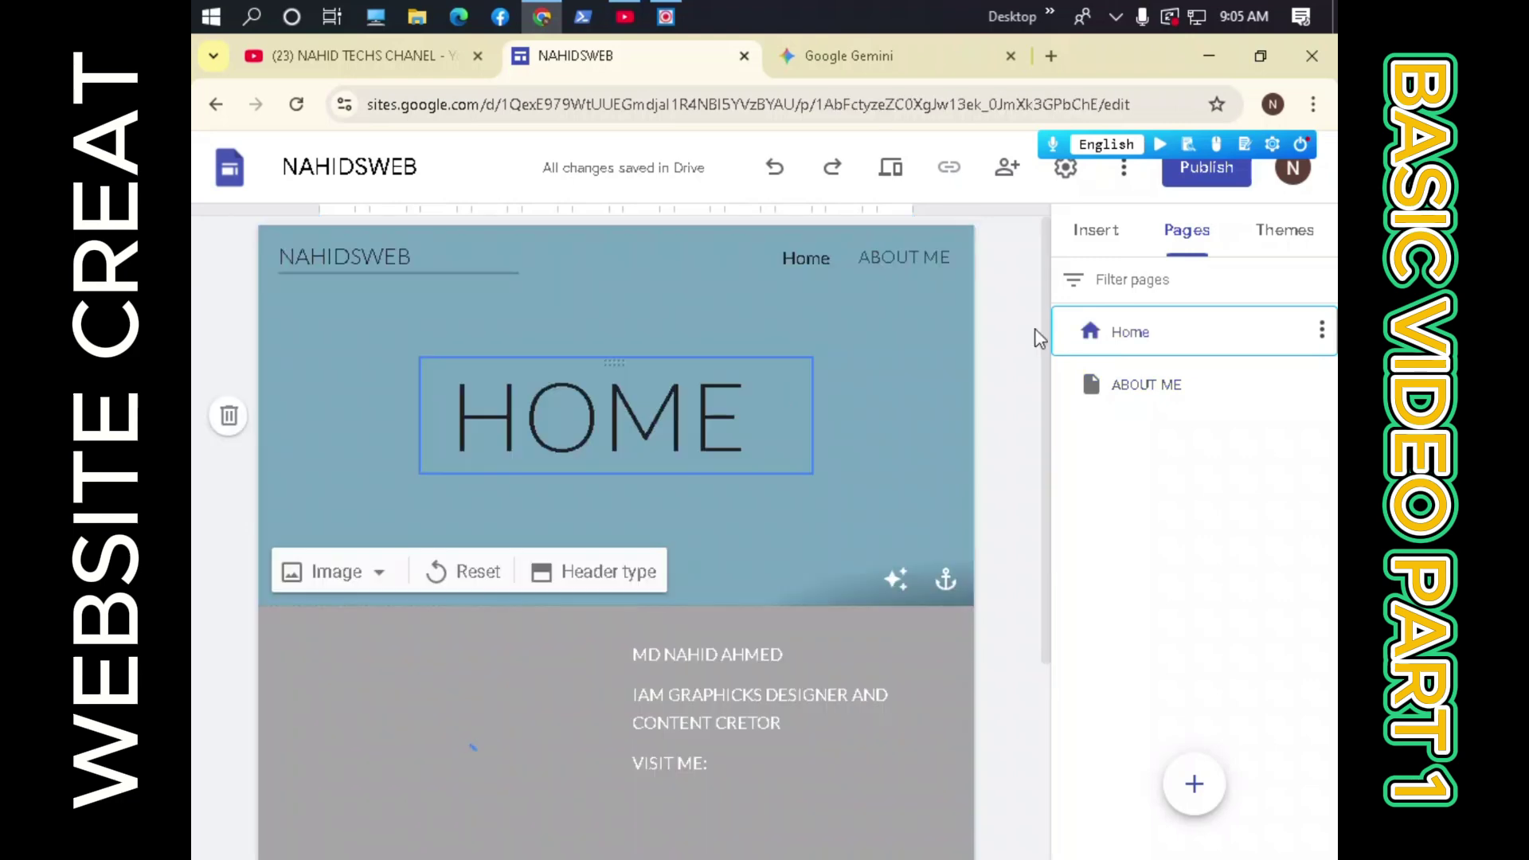
pyautogui.scroll(-4, 946, 786)
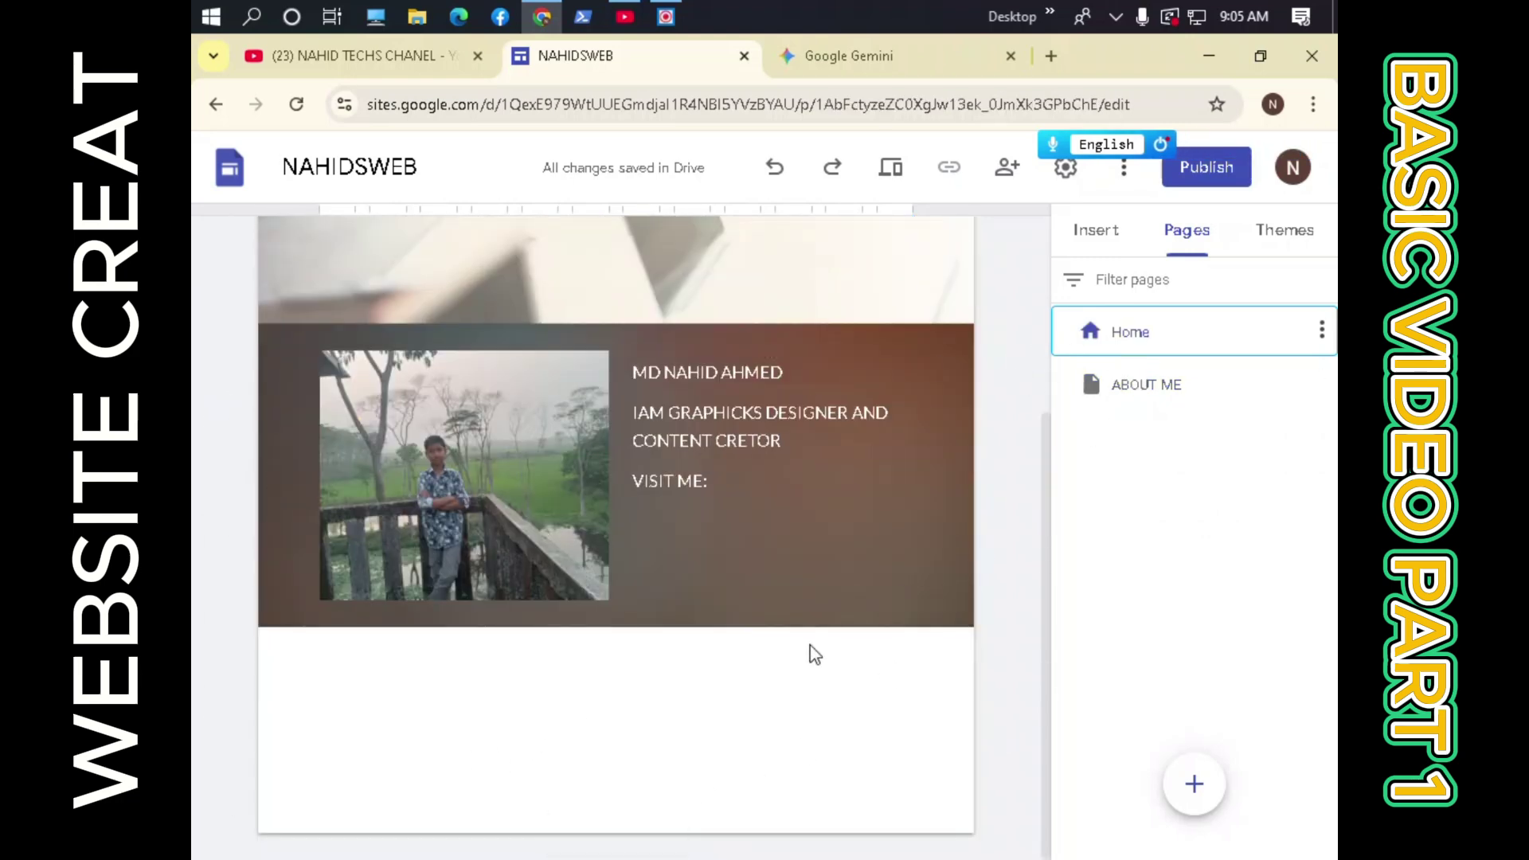
pyautogui.click(741, 481)
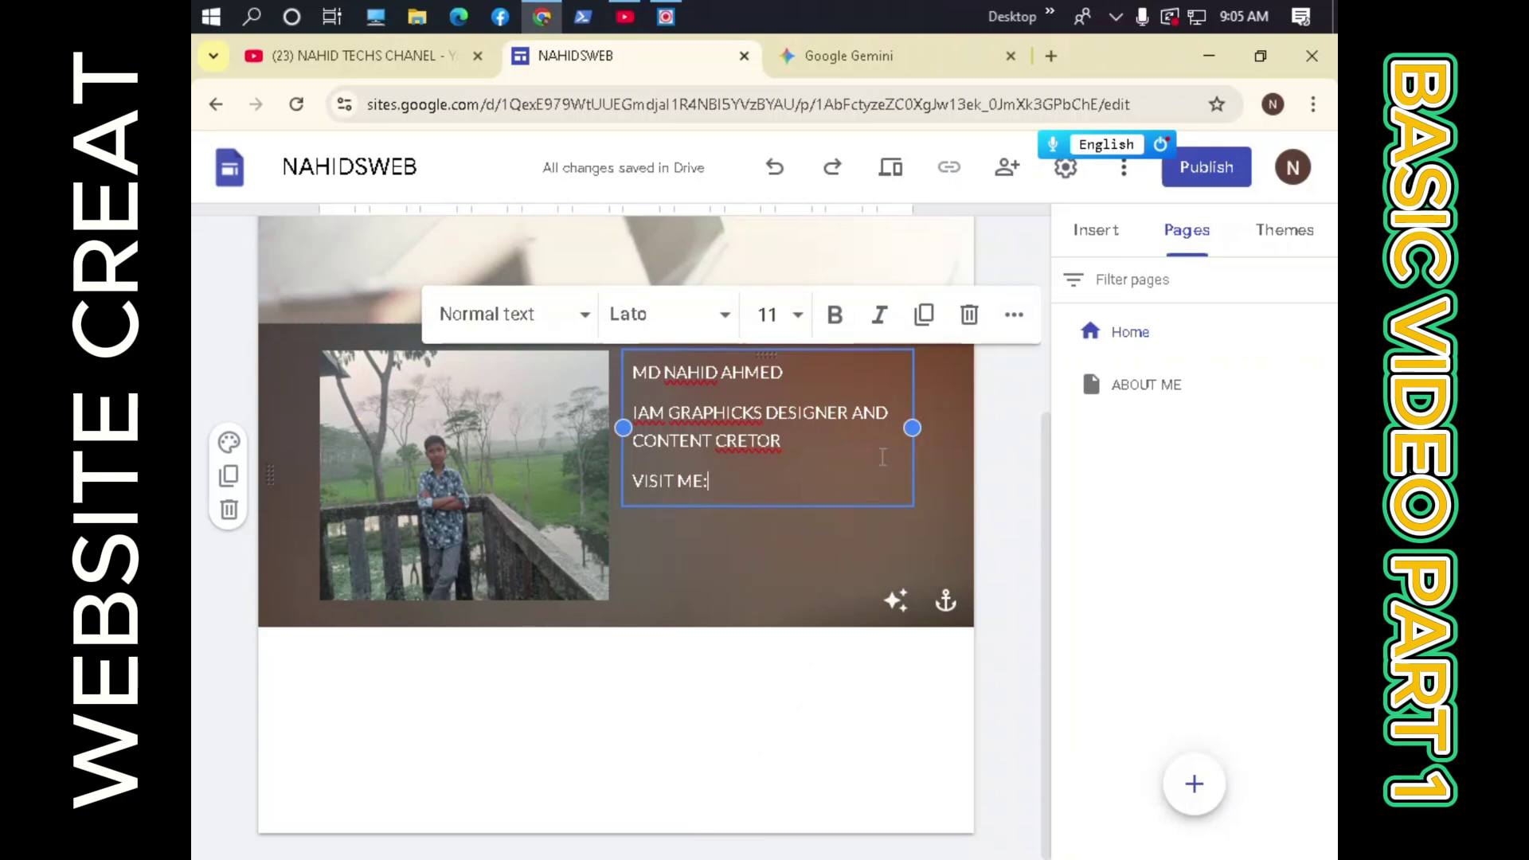
pyautogui.click(1103, 235)
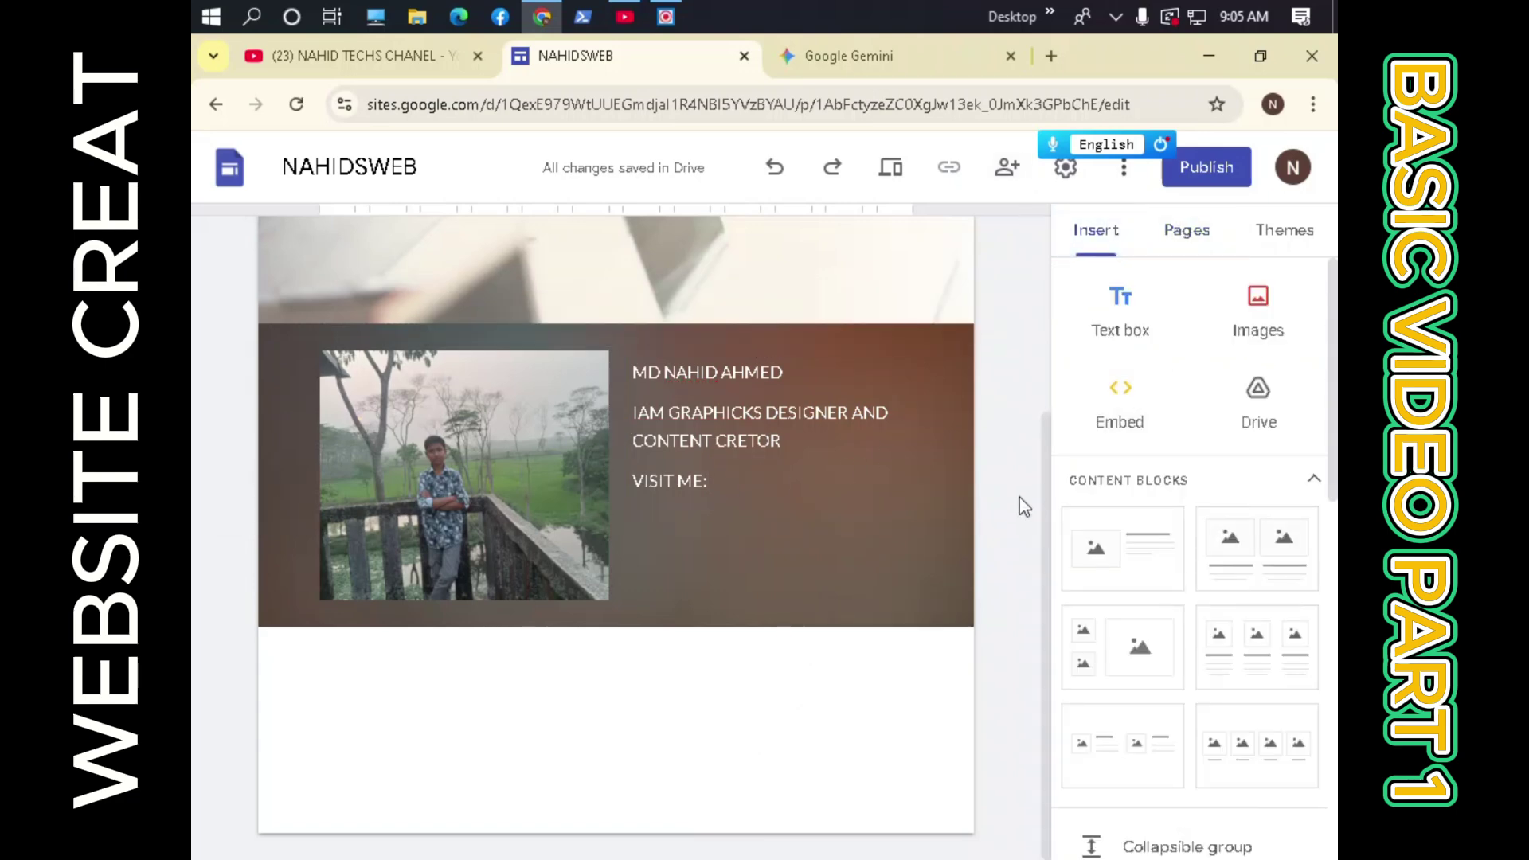
pyautogui.scroll(-5, 1128, 510)
pyautogui.scroll(-3, 1161, 606)
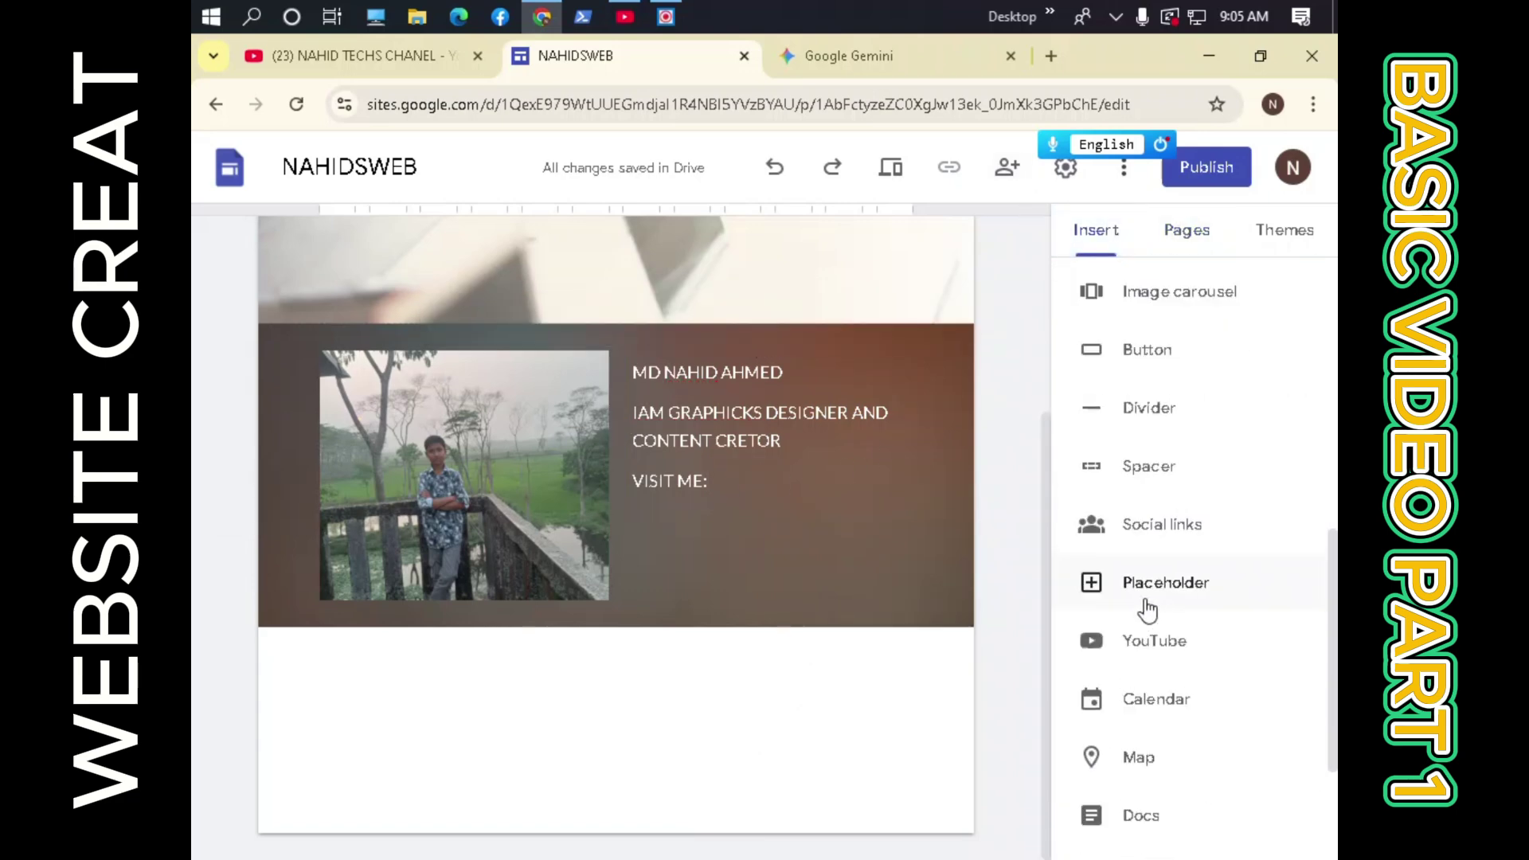
pyautogui.click(1181, 536)
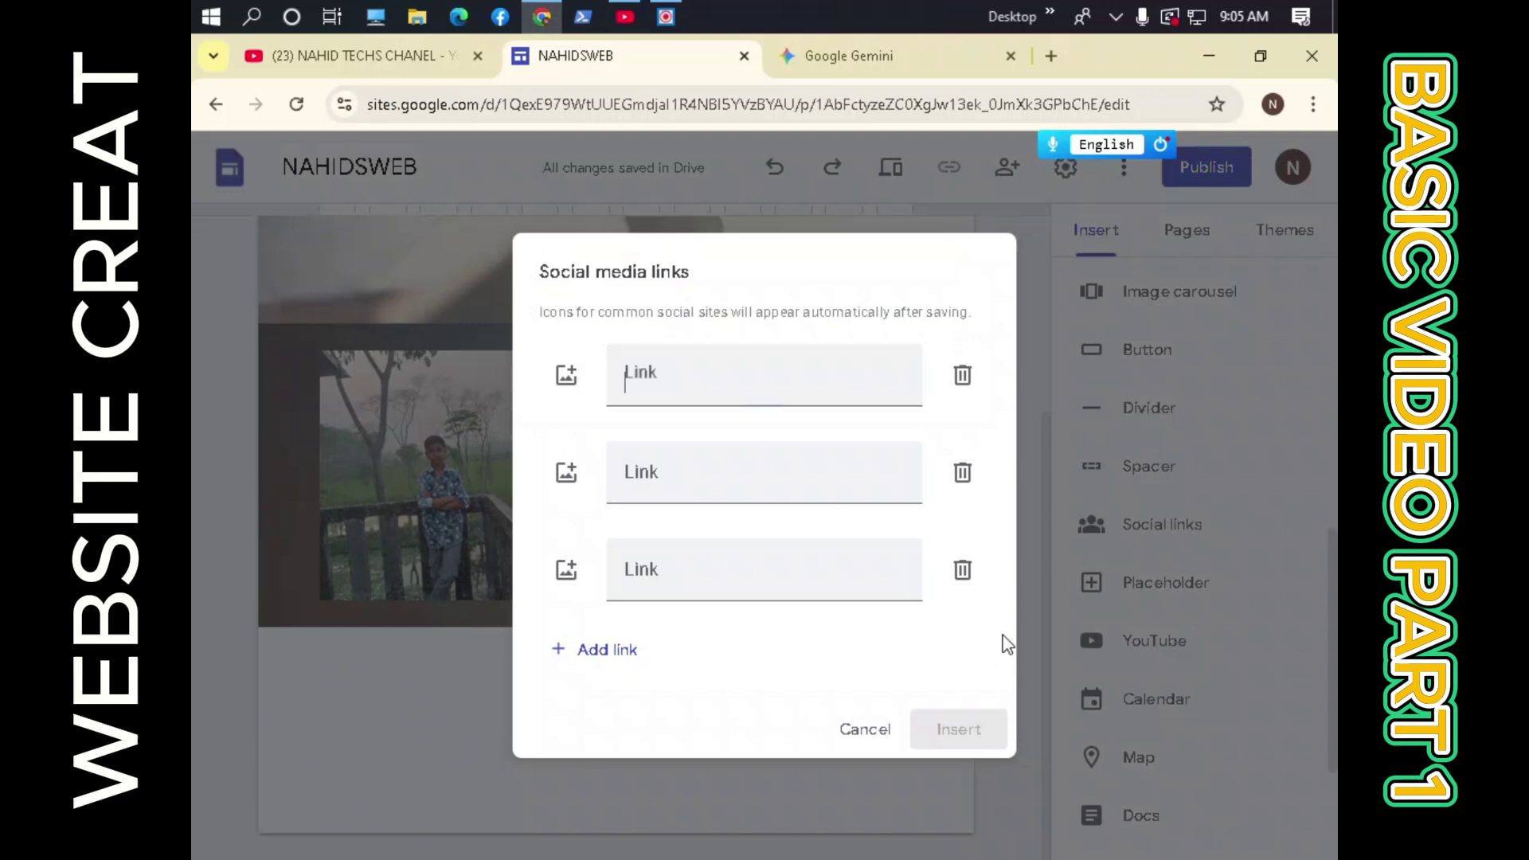
pyautogui.click(963, 572)
pyautogui.click(965, 516)
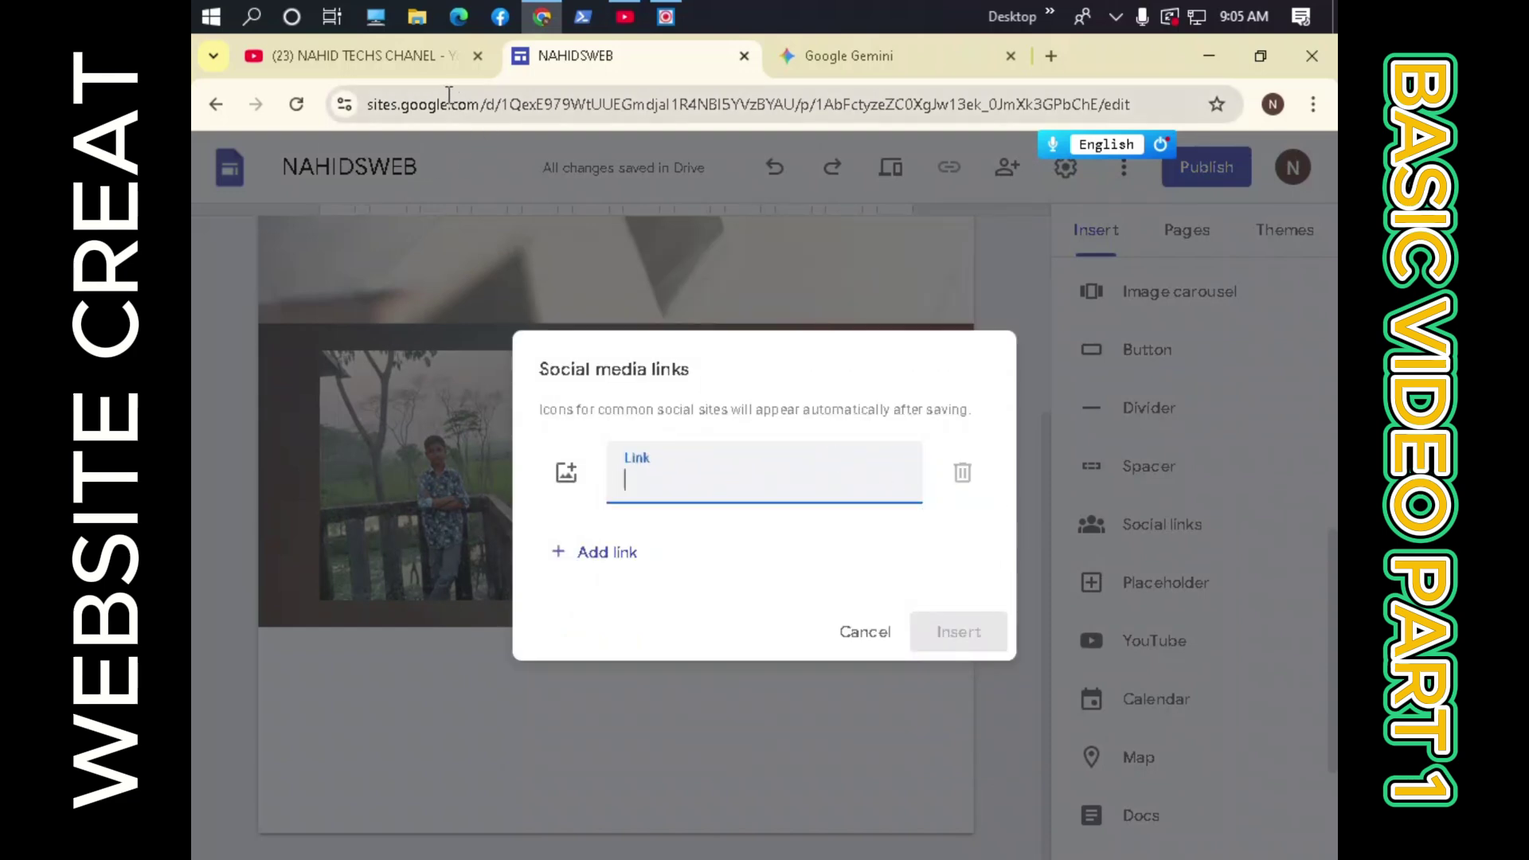
# Switch to the YouTube channel page and copy the channel's link address from its About details.
pyautogui.click(388, 53)
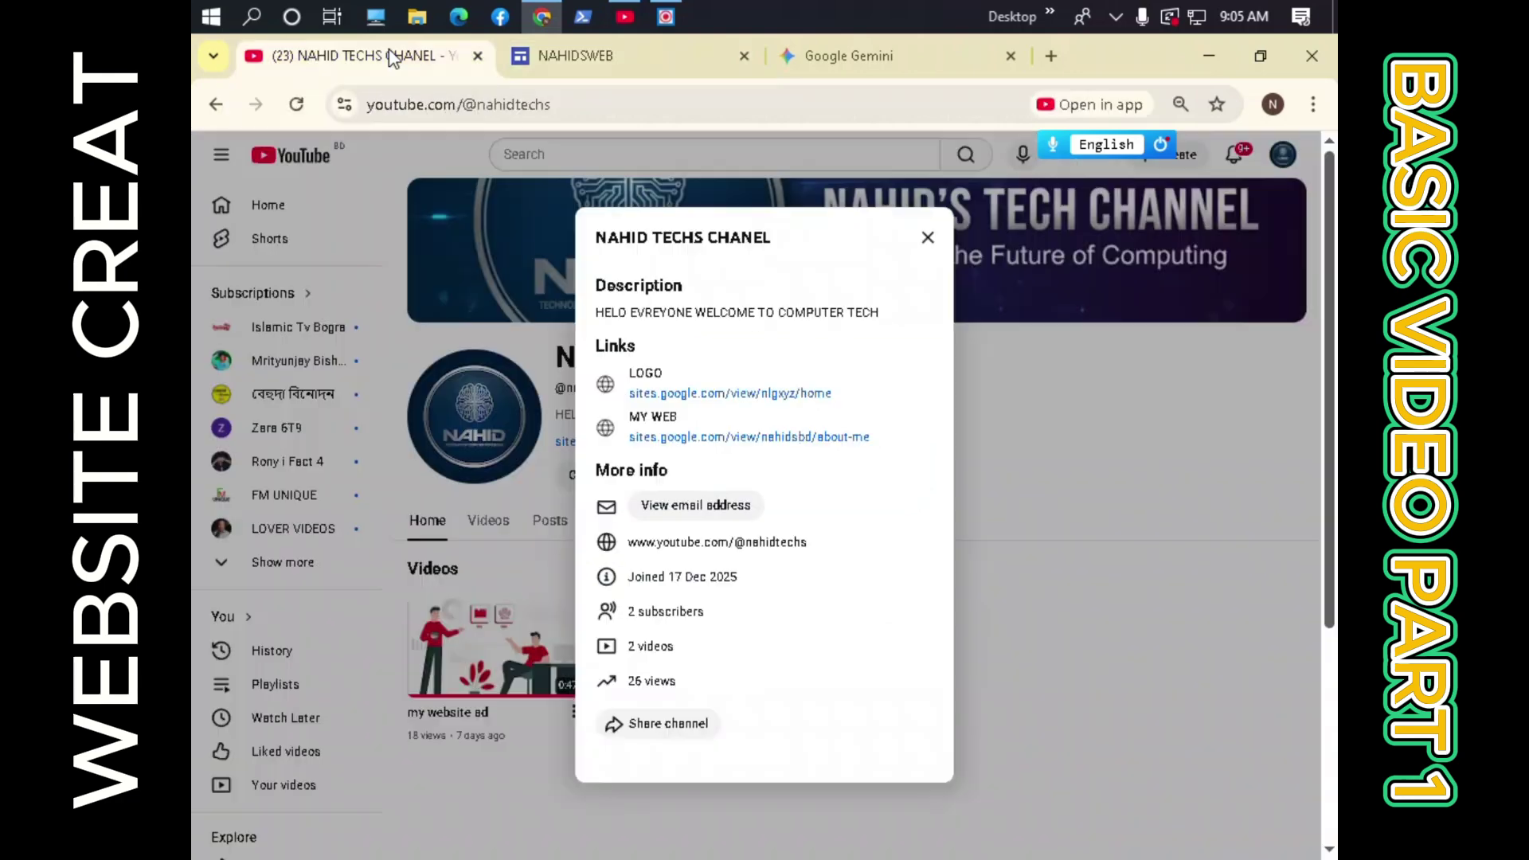
pyautogui.rightClick(728, 546)
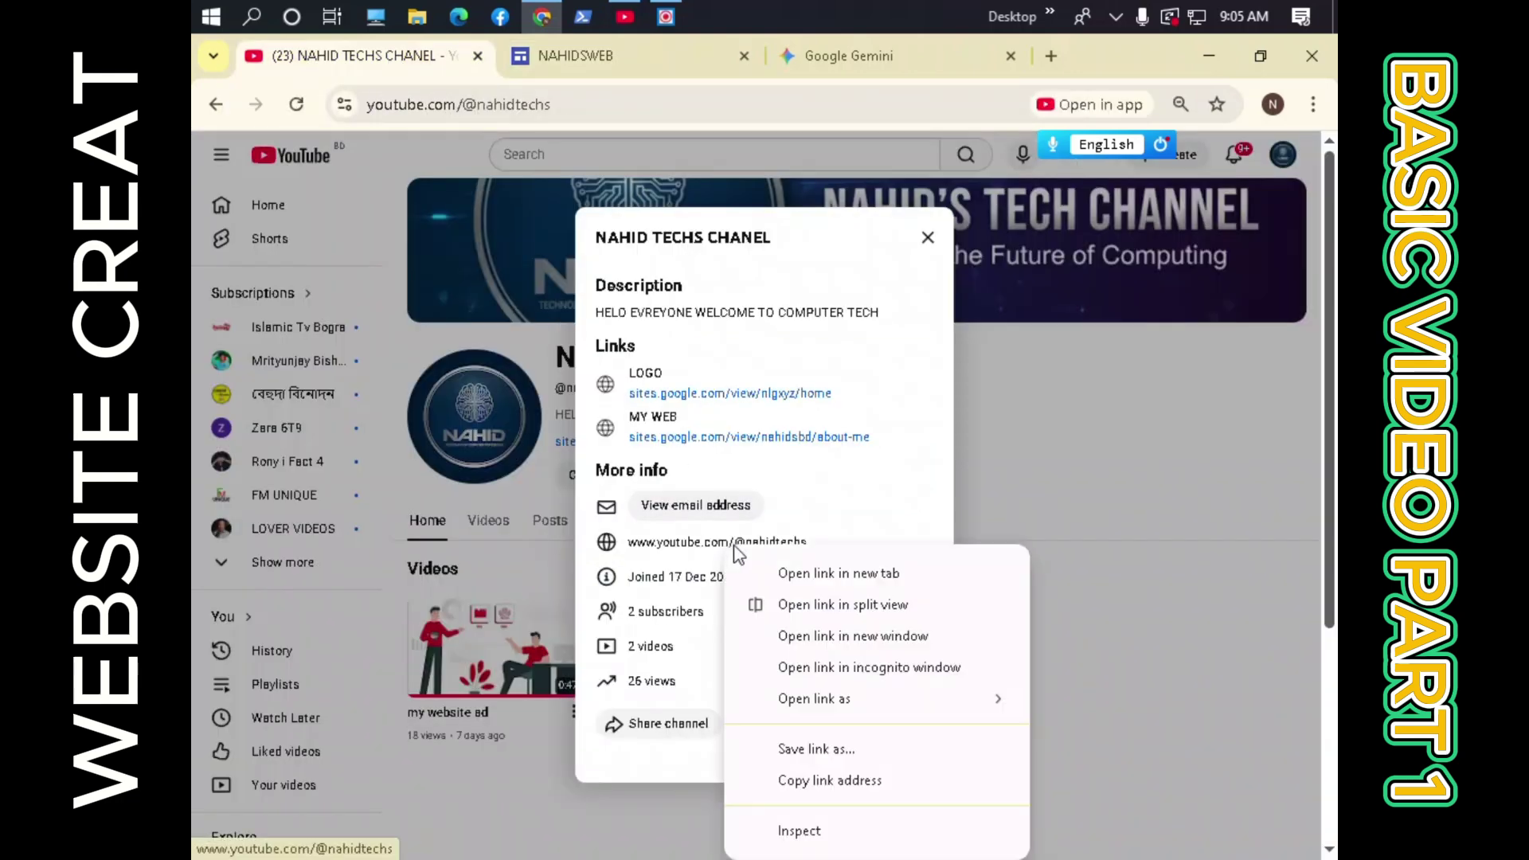
pyautogui.click(835, 780)
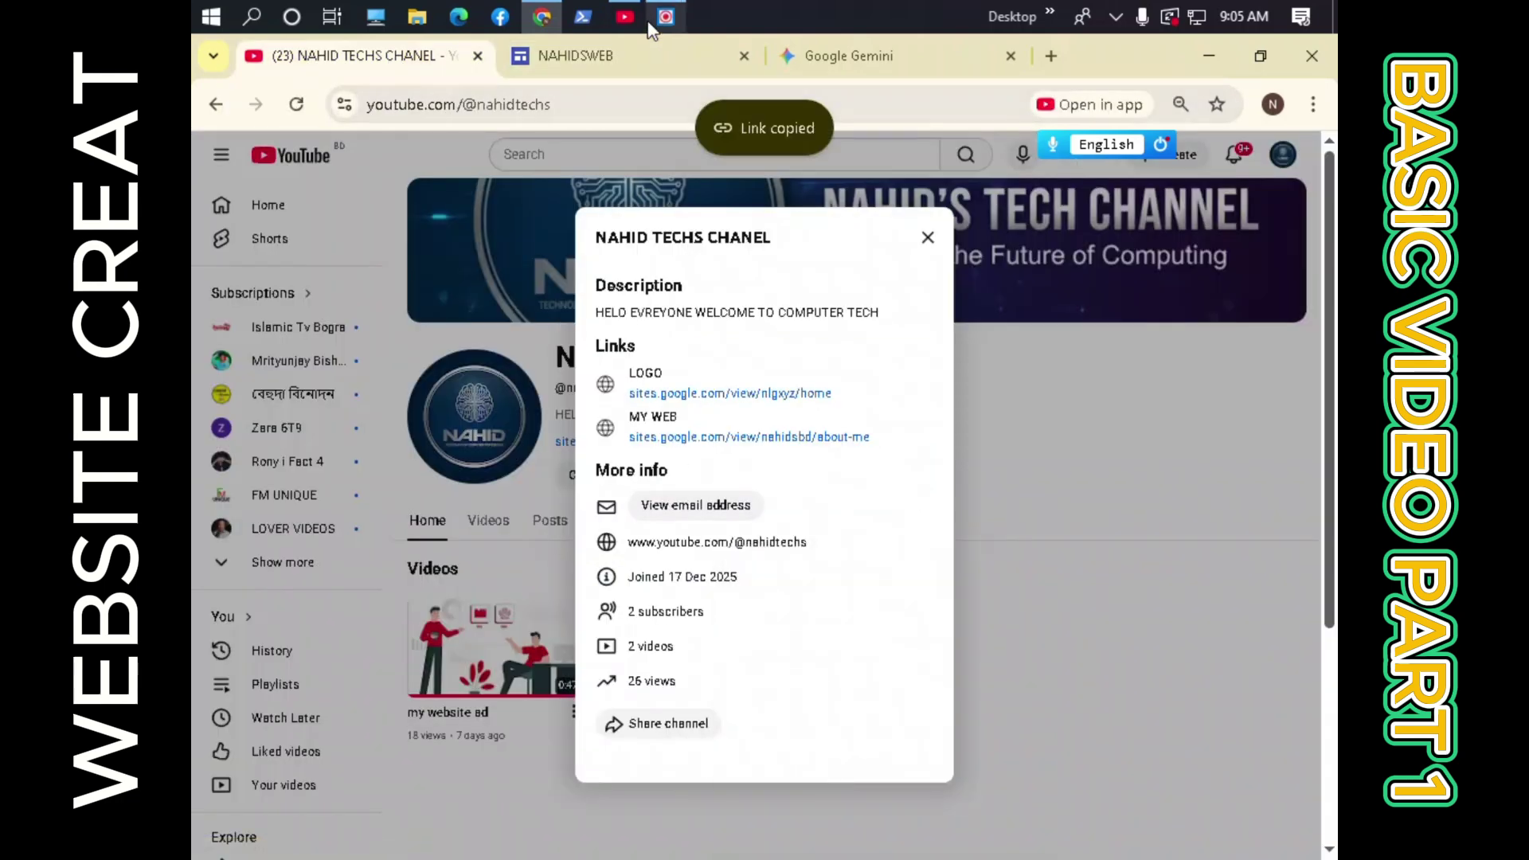
pyautogui.click(623, 18)
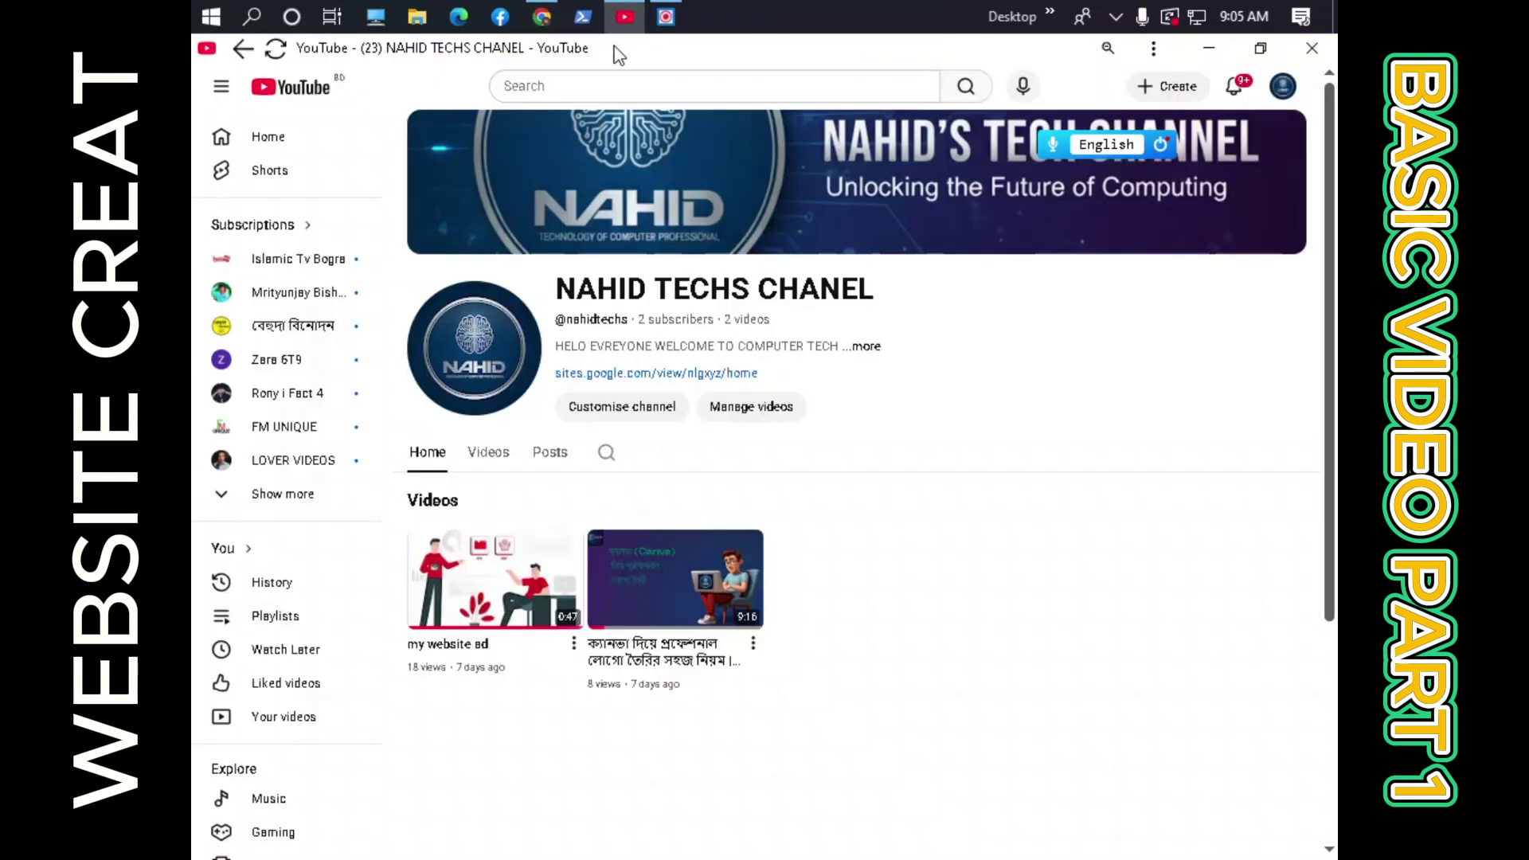
pyautogui.click(542, 17)
# Return to the site editor, paste the YouTube channel link into the social media link row and insert it.
pyautogui.click(580, 58)
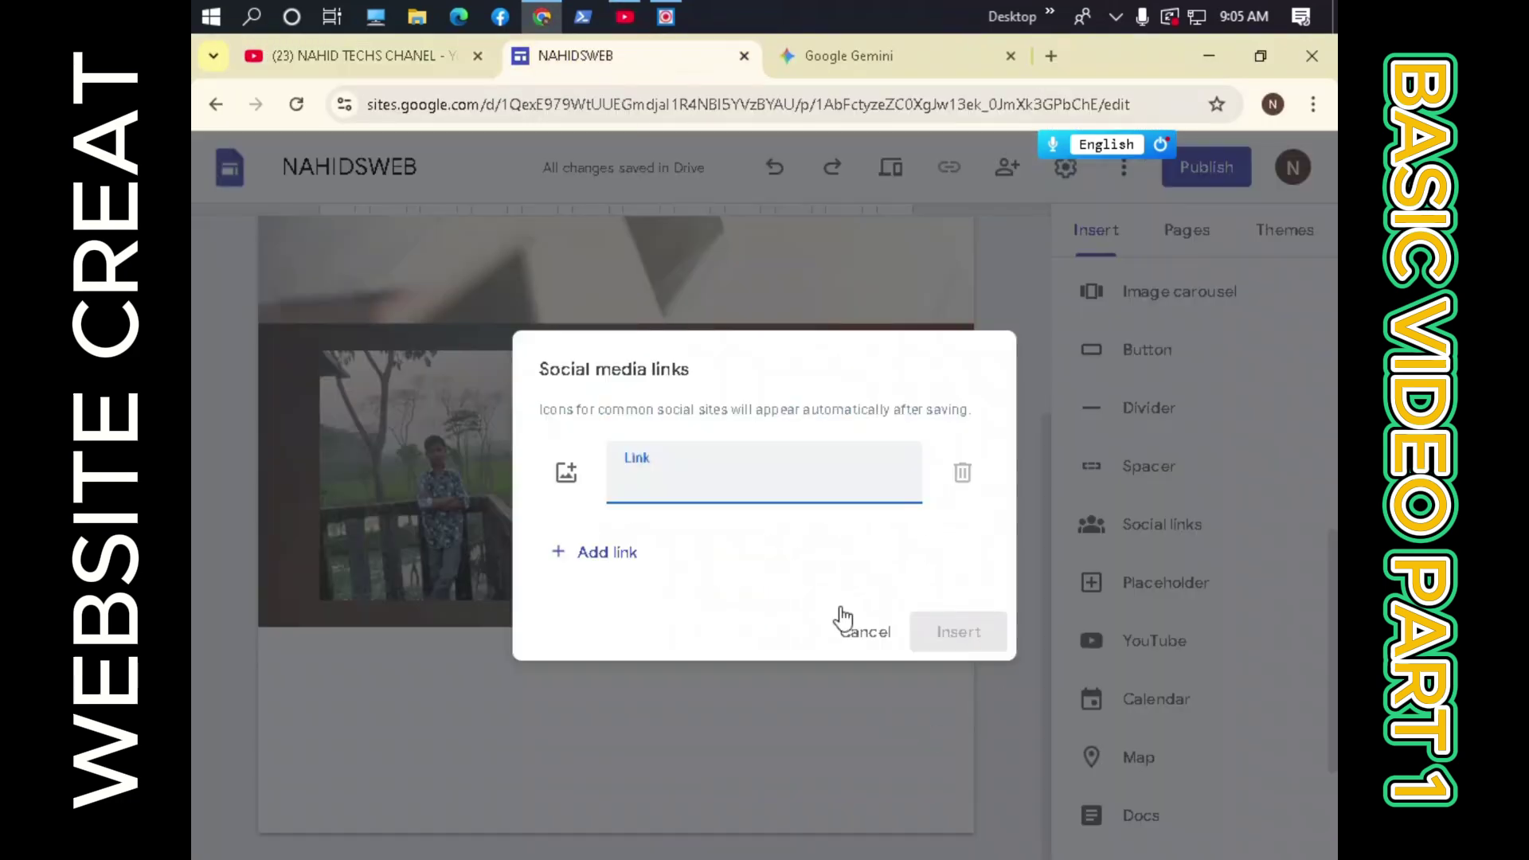
pyautogui.rightClick(814, 487)
pyautogui.click(849, 608)
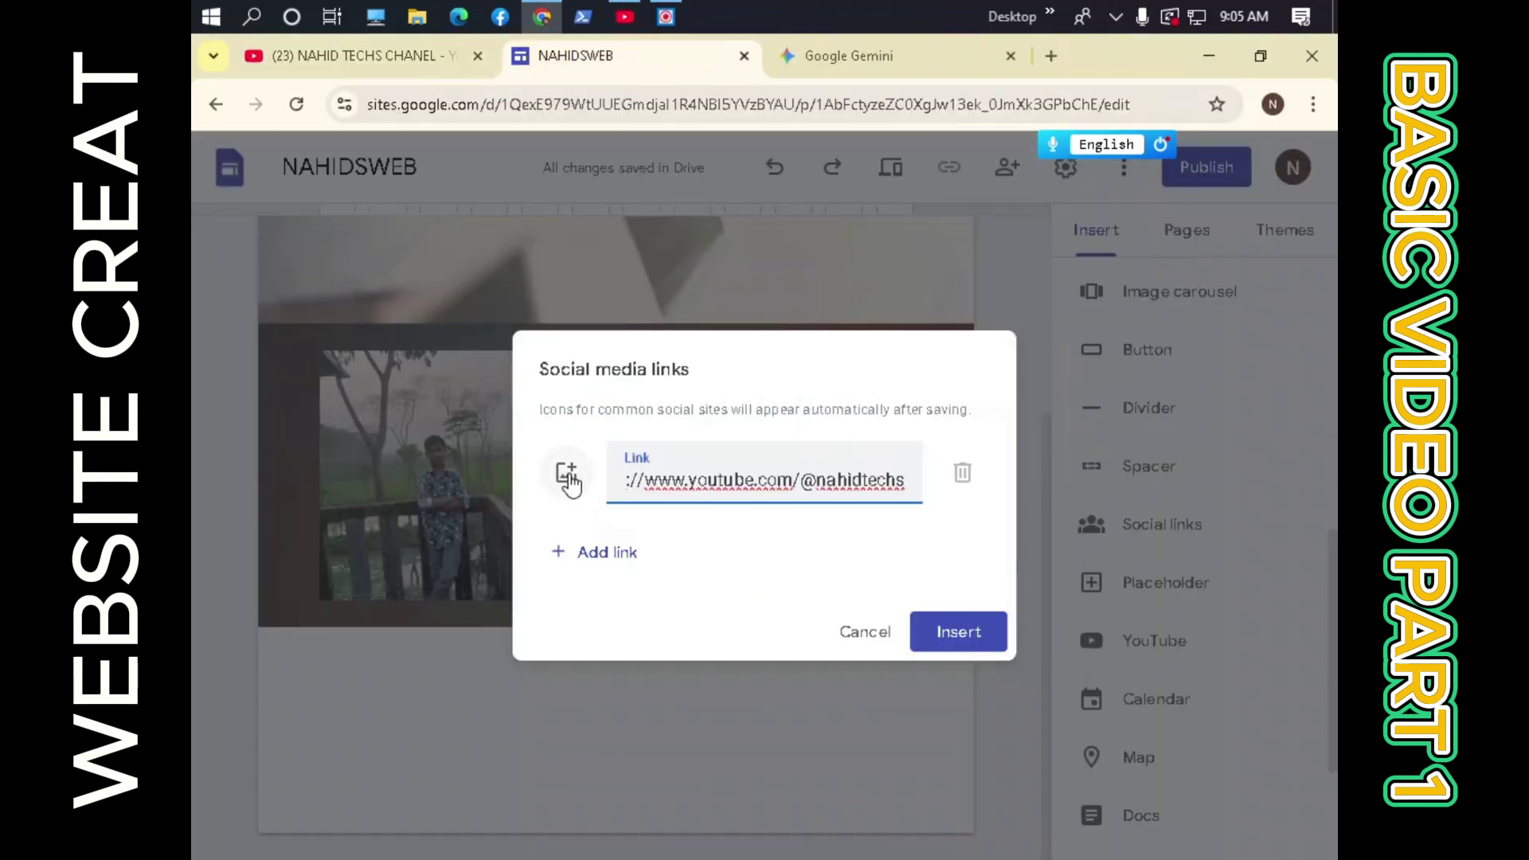
pyautogui.click(567, 478)
pyautogui.click(959, 638)
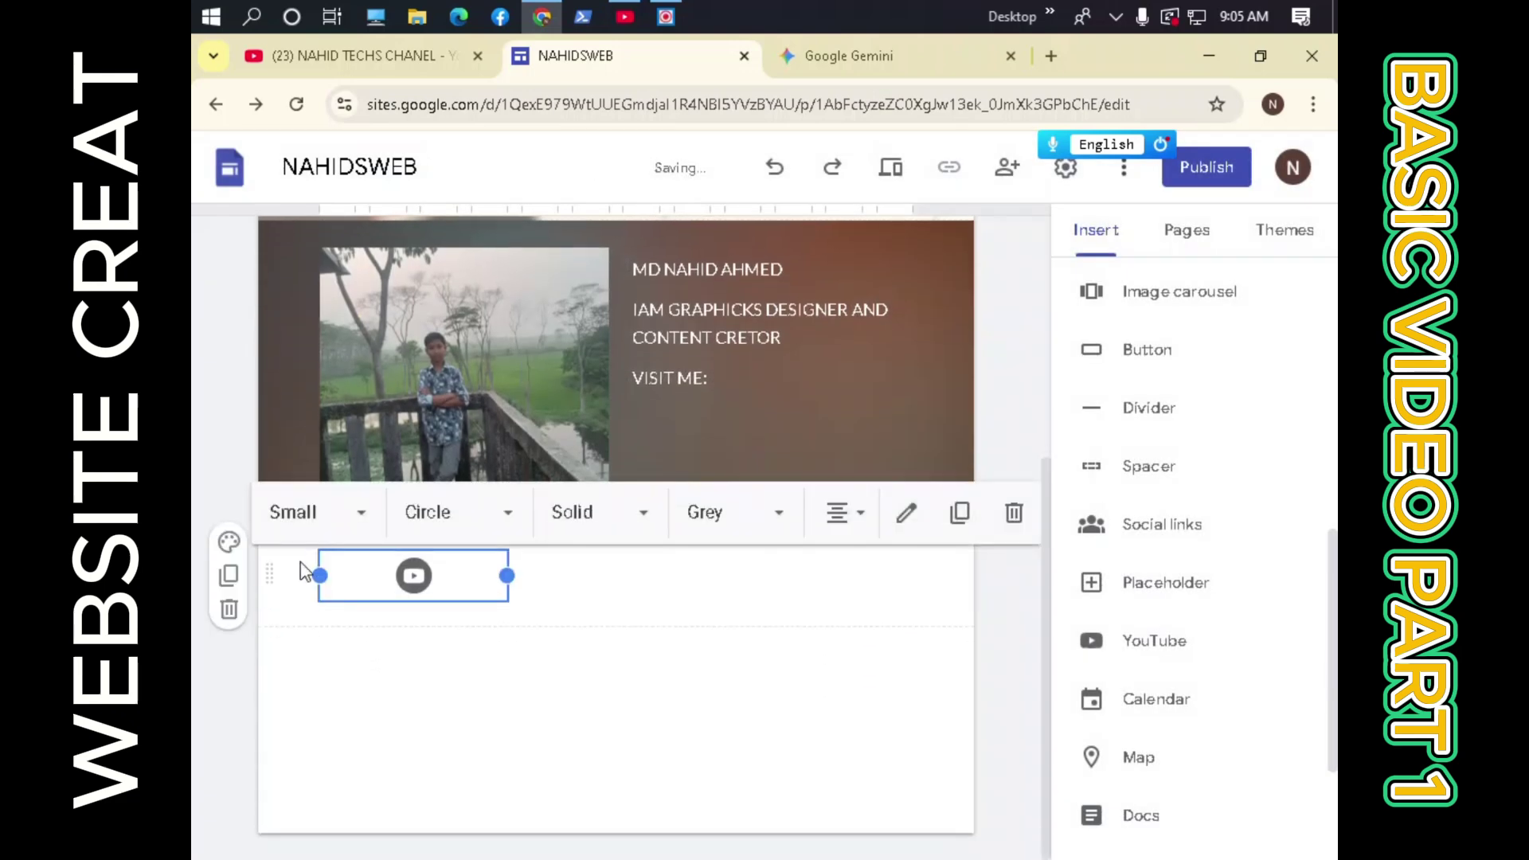
# Style the YouTube social icon as Outline and Black, and move it beneath the VISIT ME text.
pyautogui.click(635, 514)
pyautogui.click(573, 627)
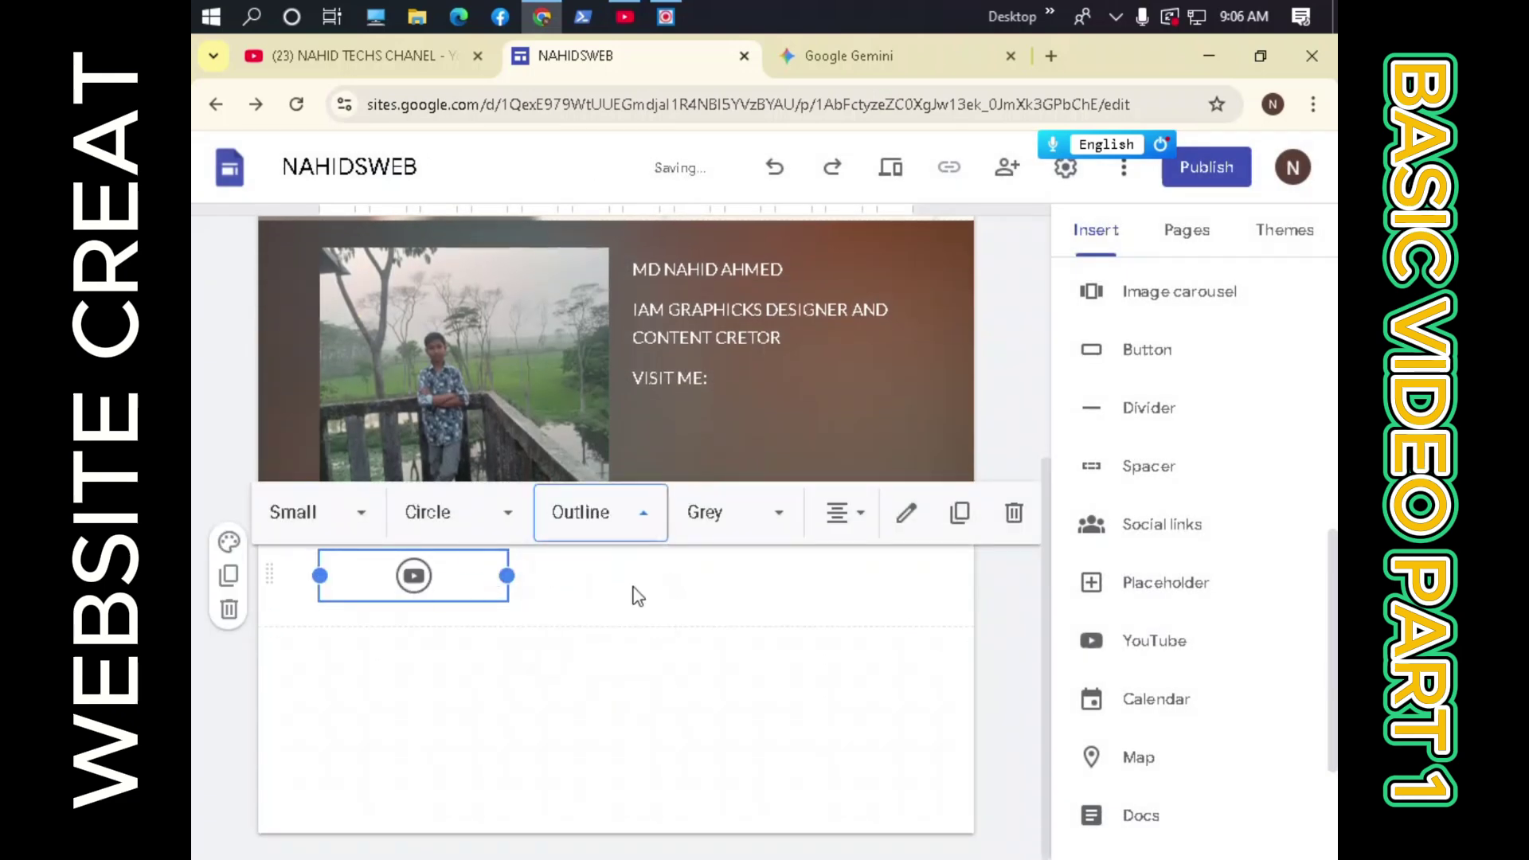
pyautogui.click(760, 531)
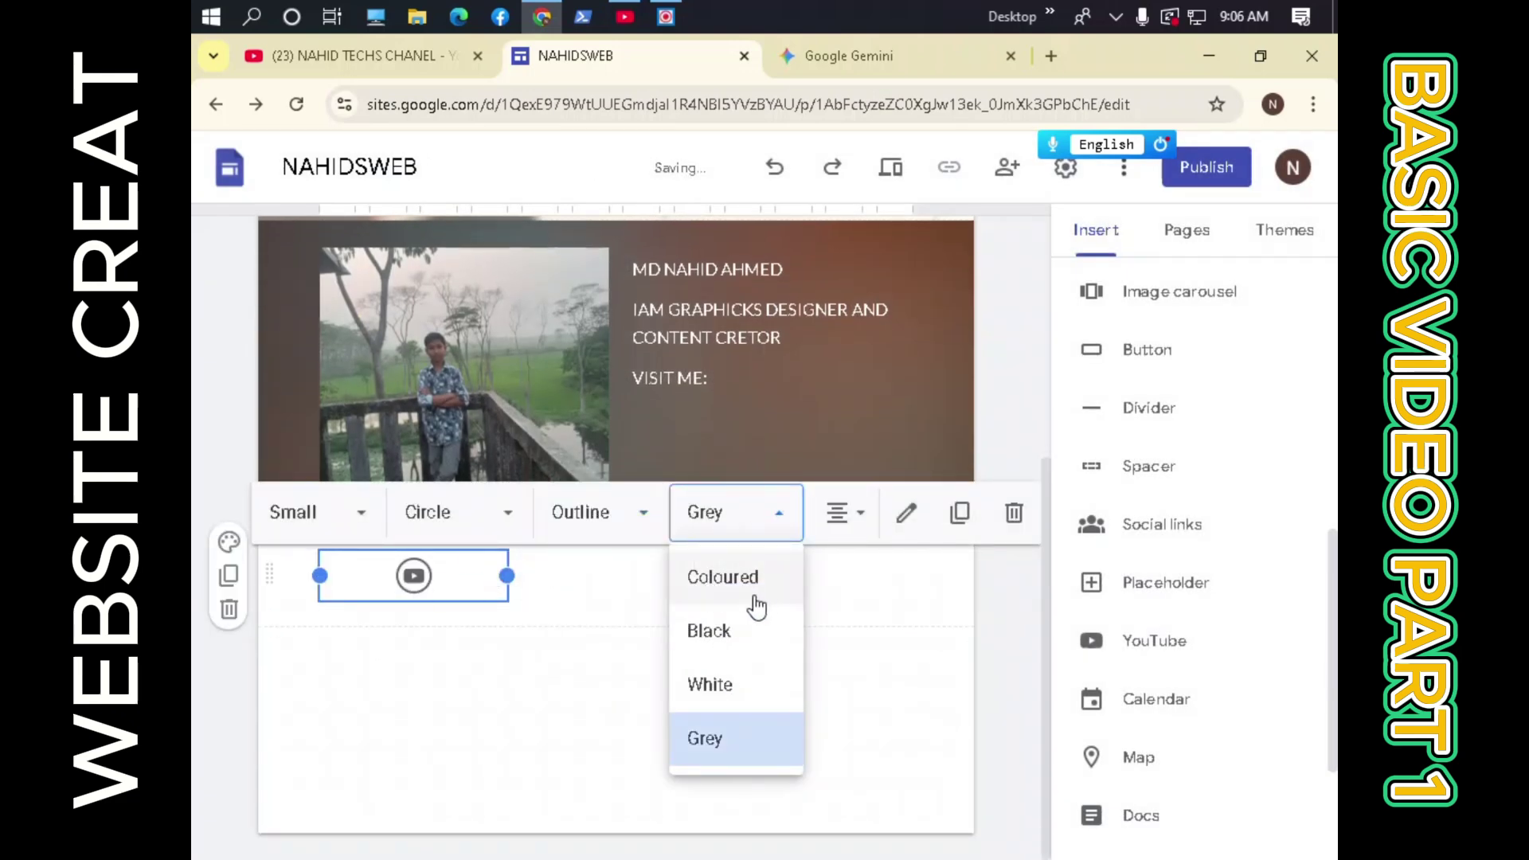
pyautogui.click(720, 632)
pyautogui.moveTo(497, 582); pyautogui.dragTo(788, 509)
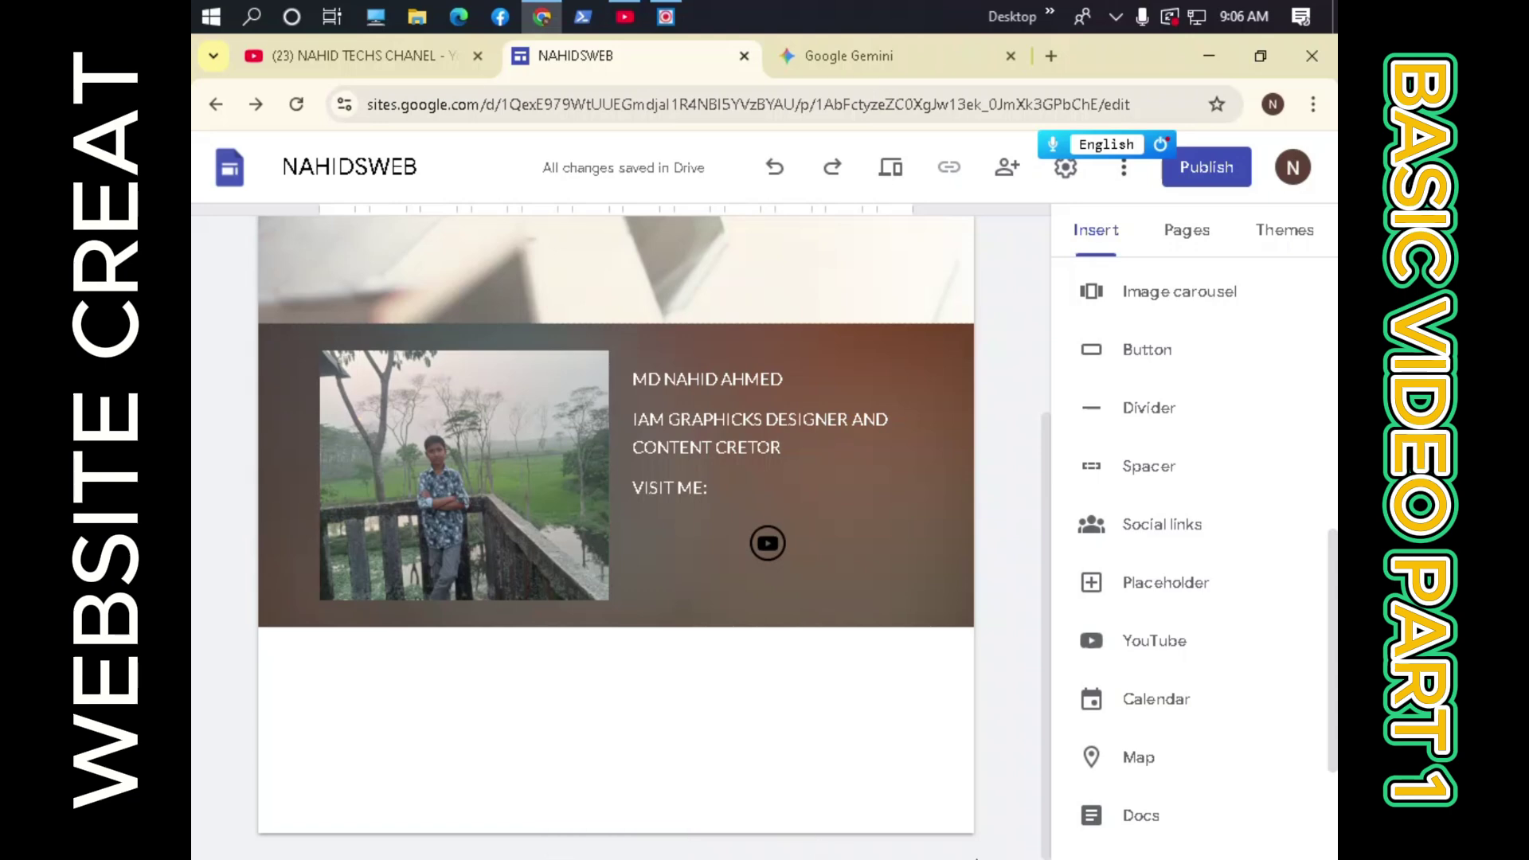
# Insert a map of Bangladesh below the introduction section of the Home page.
pyautogui.click(1187, 759)
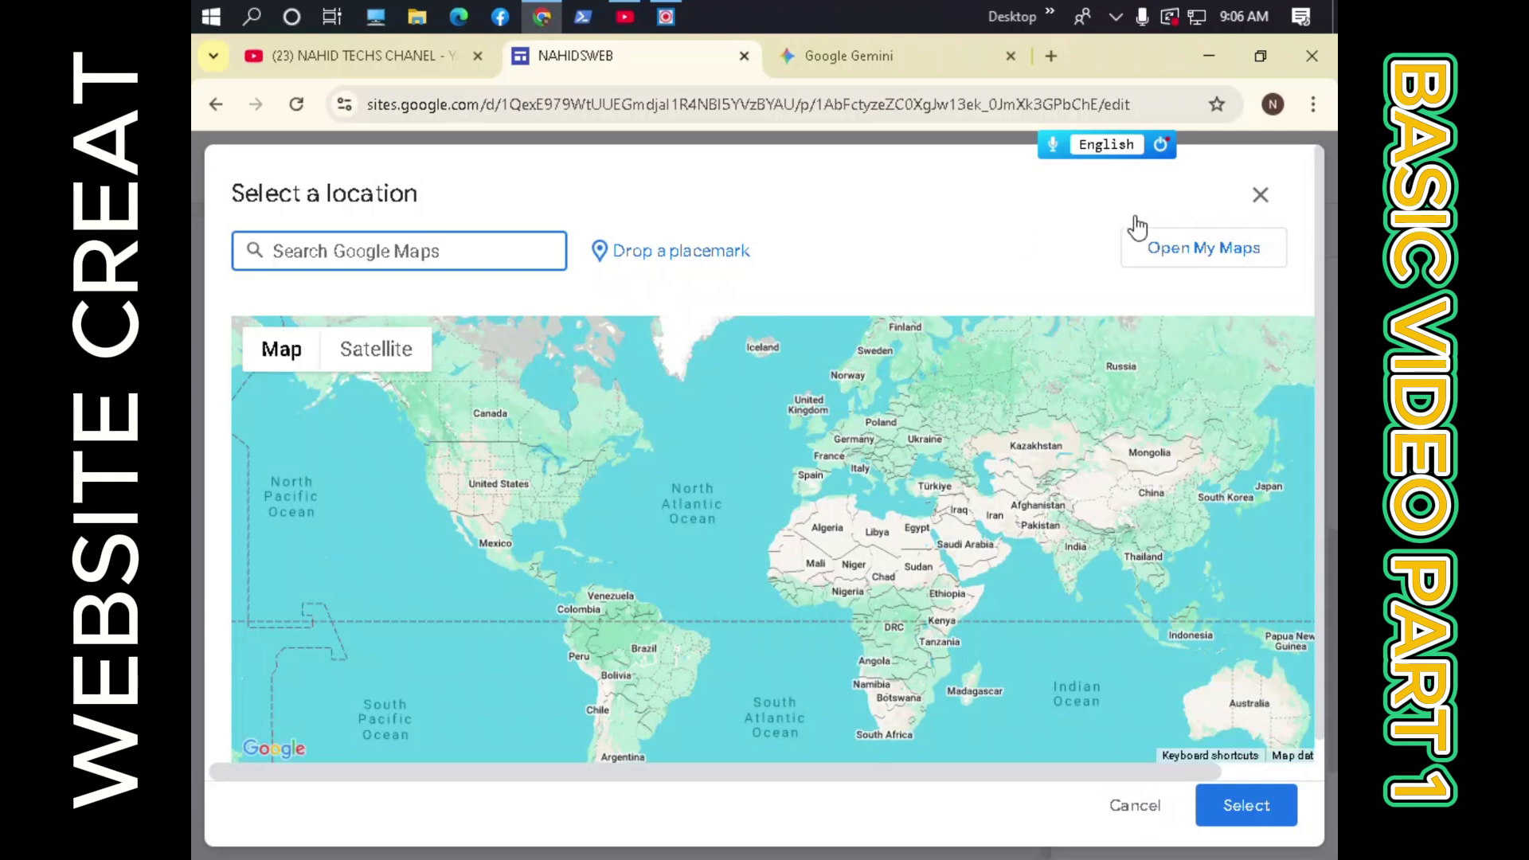
pyautogui.write('BD')
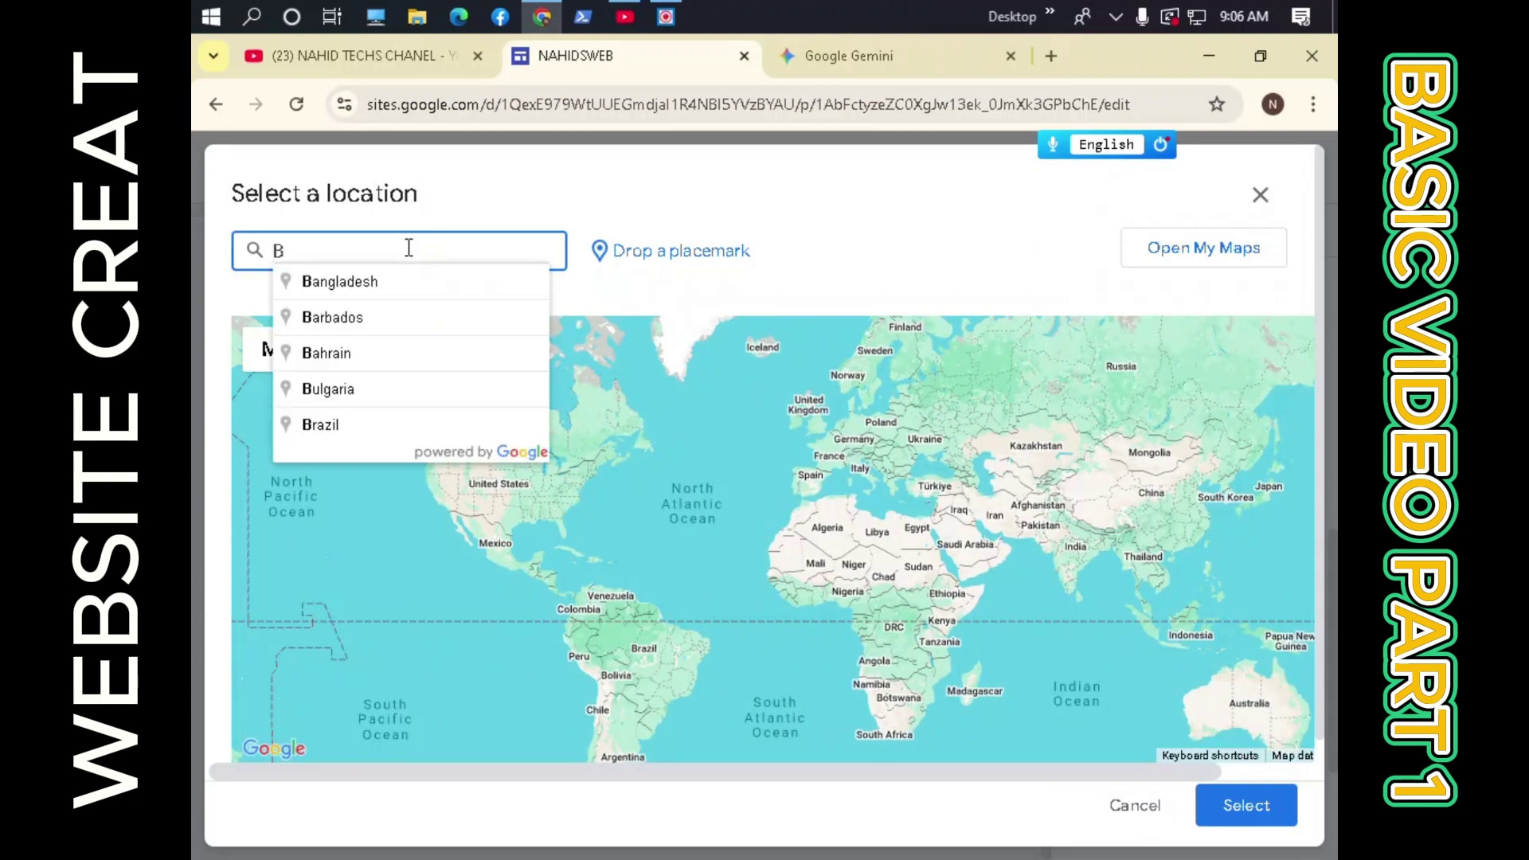
pyautogui.click(424, 289)
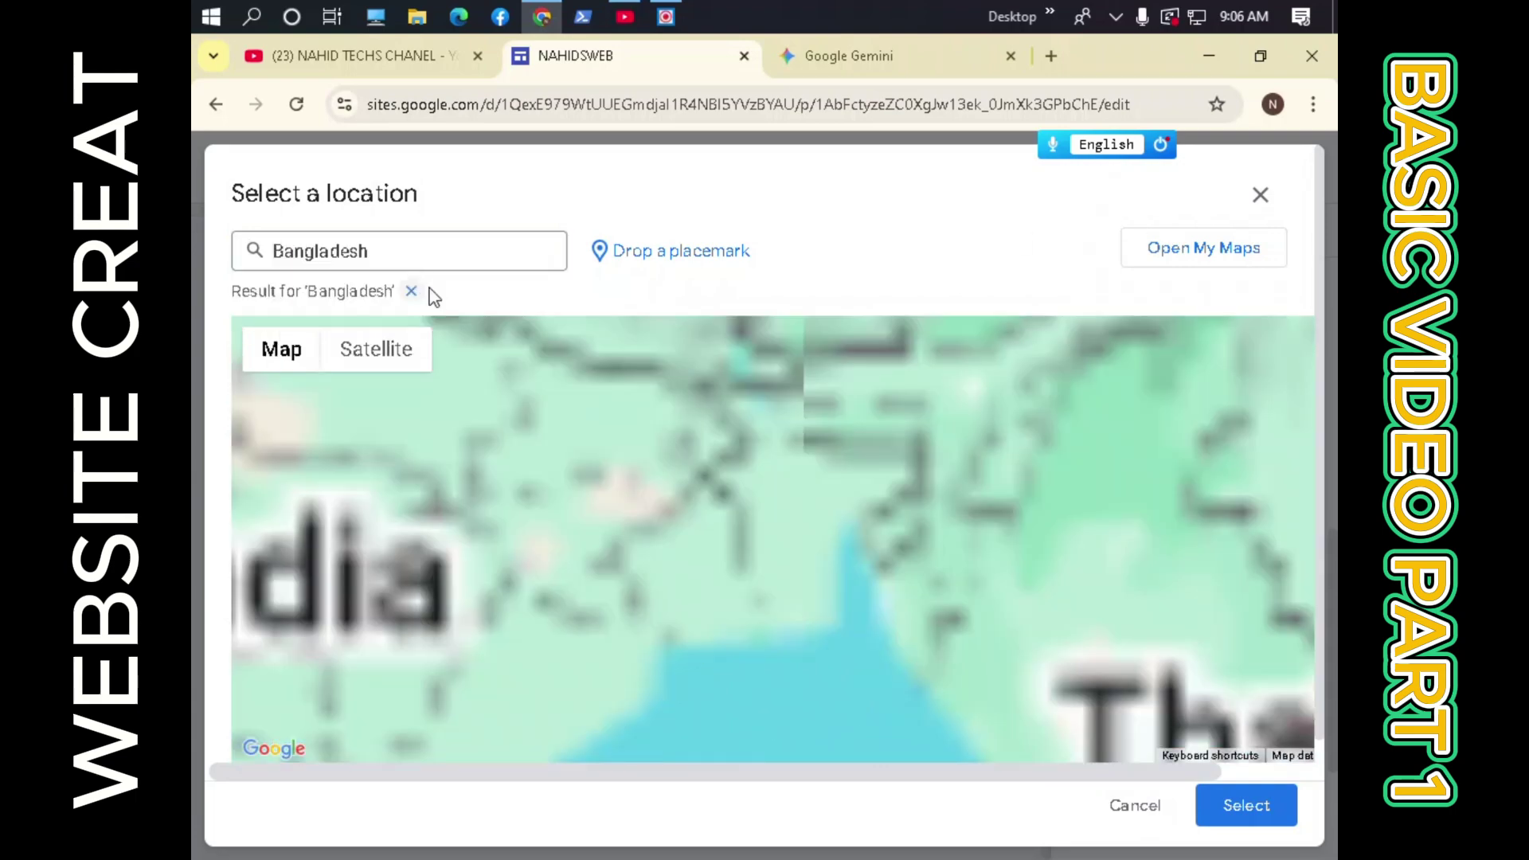
pyautogui.click(1247, 805)
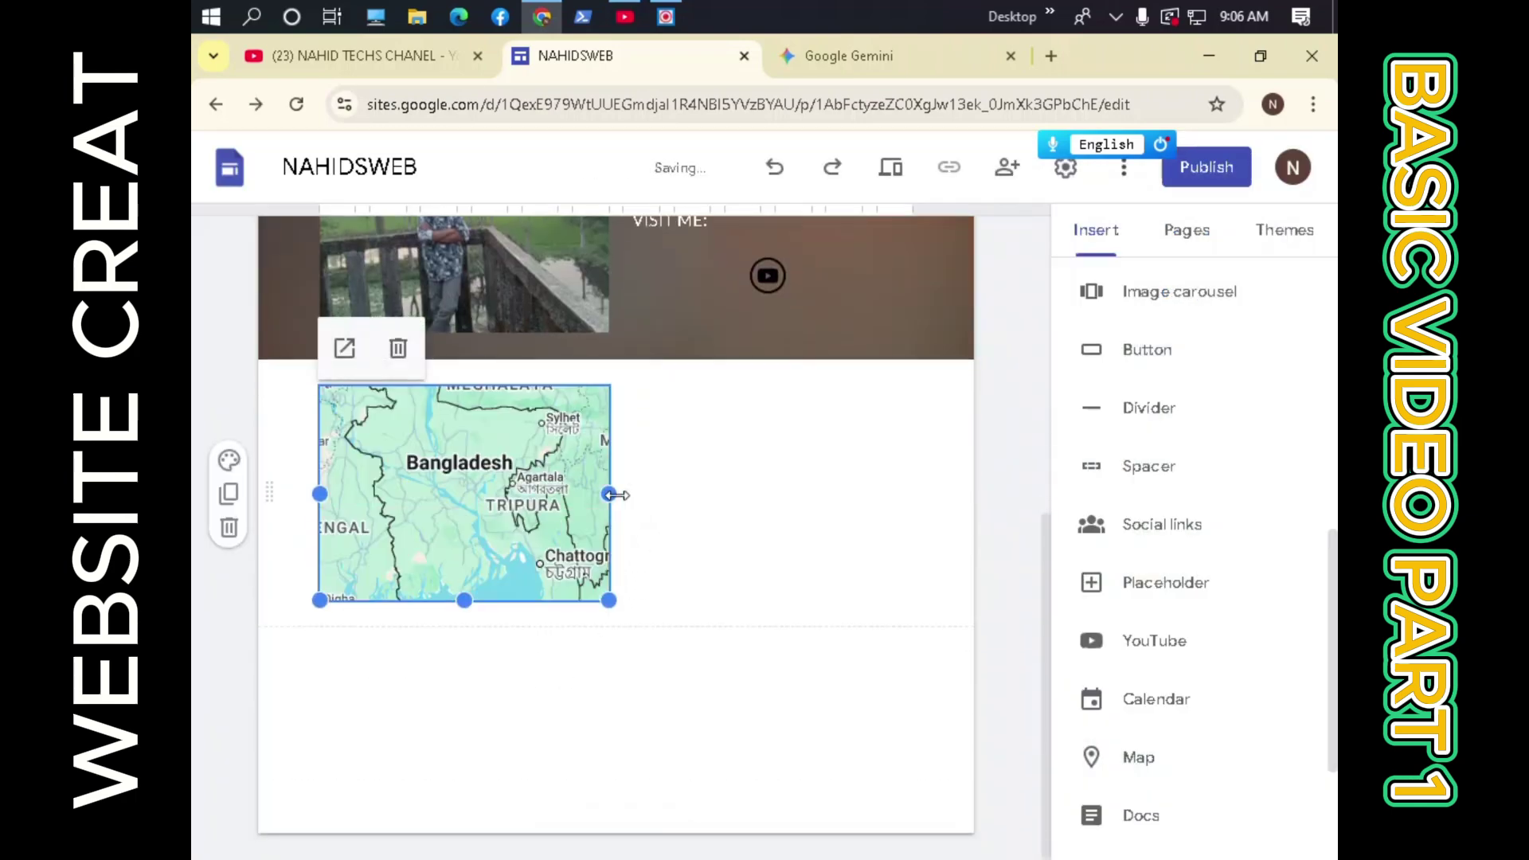
# Stretch the Bangladesh map on both sides so it spans the full content width of its section.
pyautogui.click(795, 499)
pyautogui.click(650, 498)
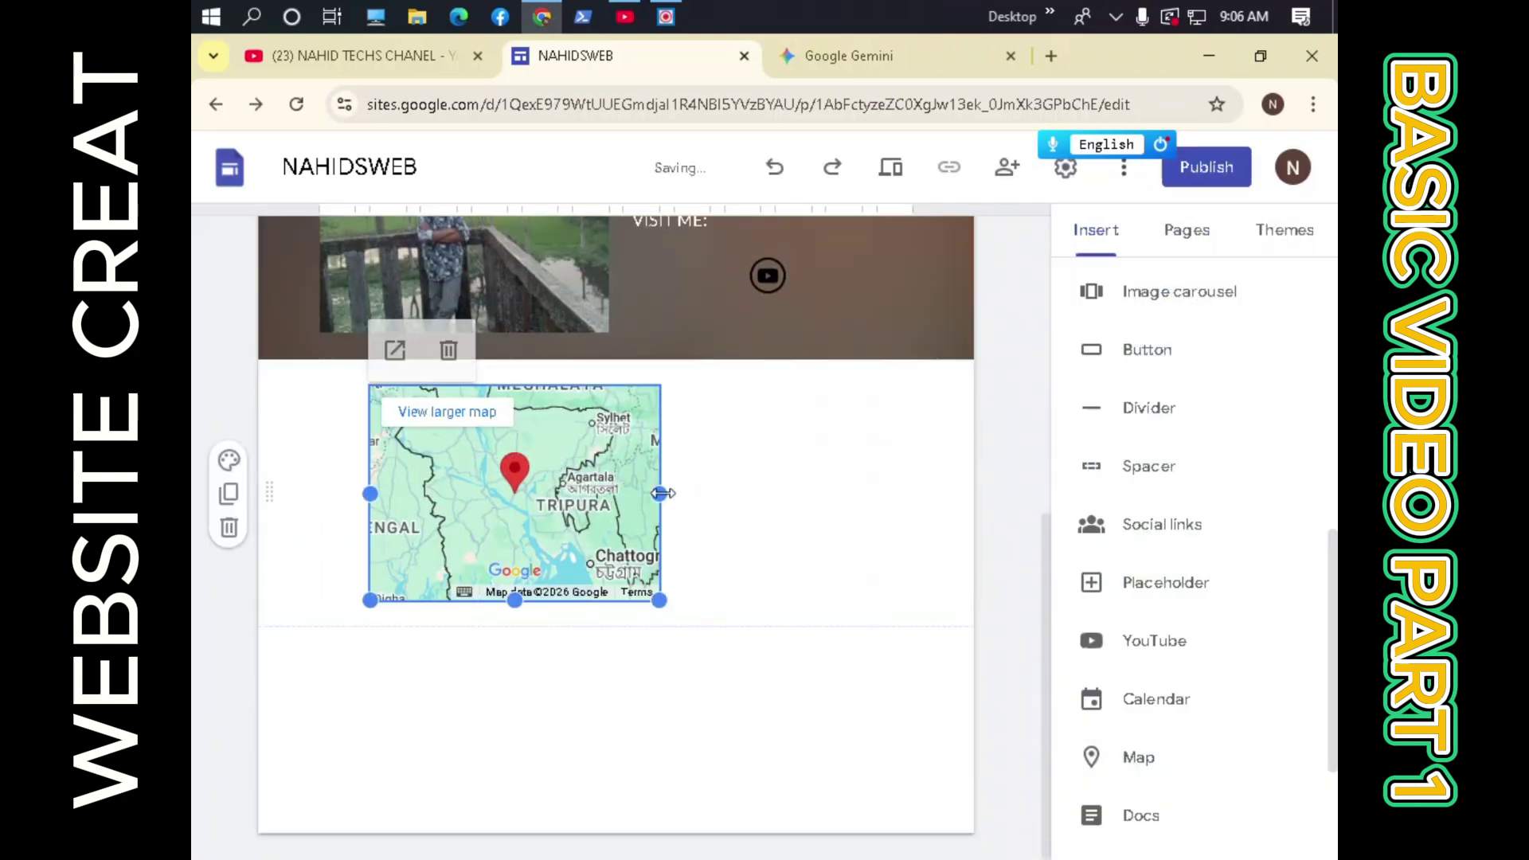
pyautogui.moveTo(662, 493); pyautogui.dragTo(913, 510)
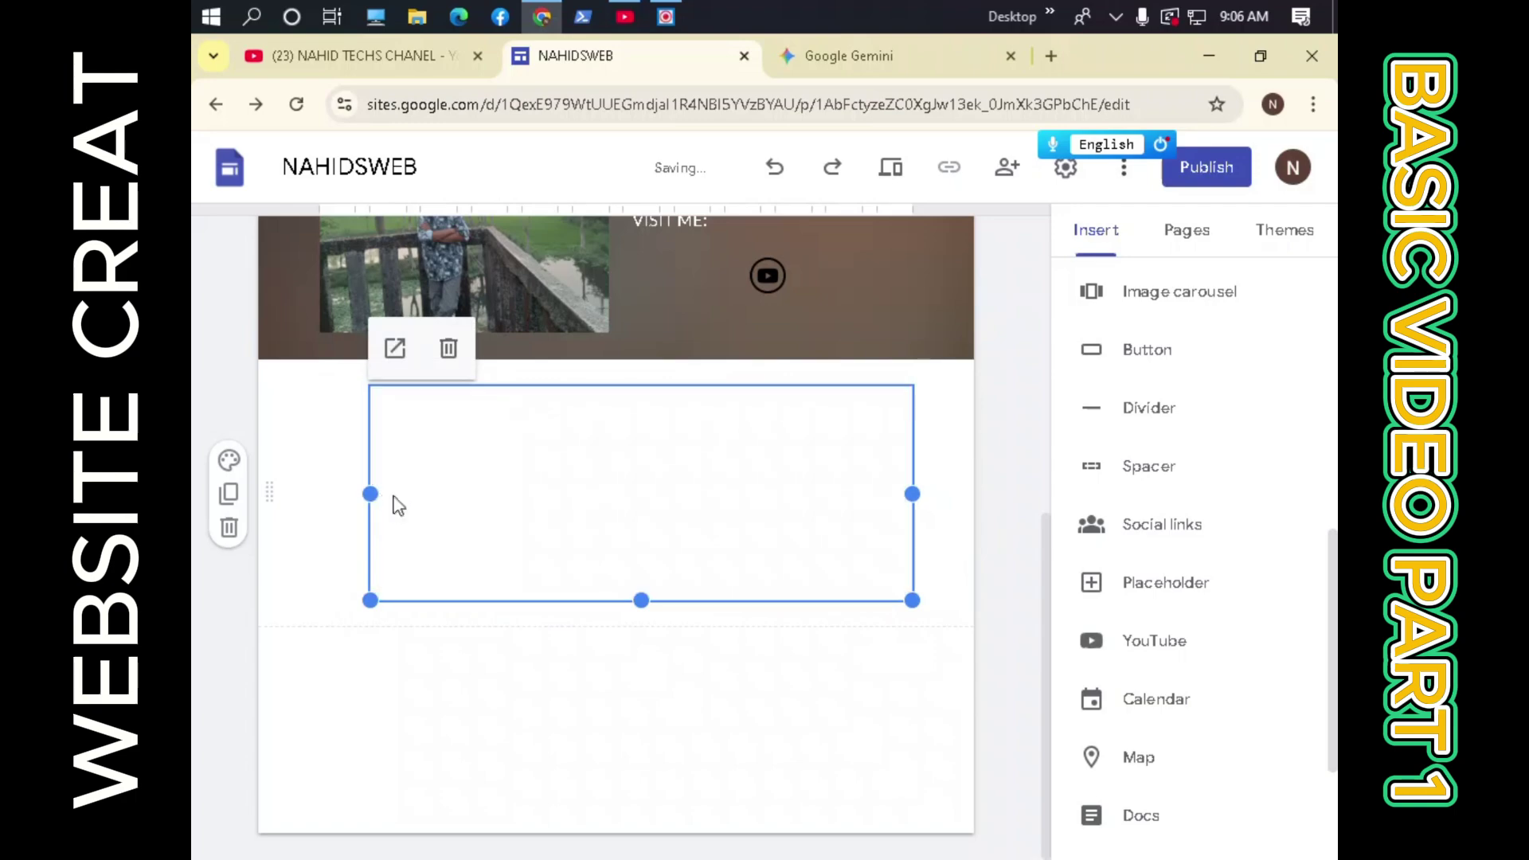
pyautogui.moveTo(369, 493); pyautogui.dragTo(319, 494)
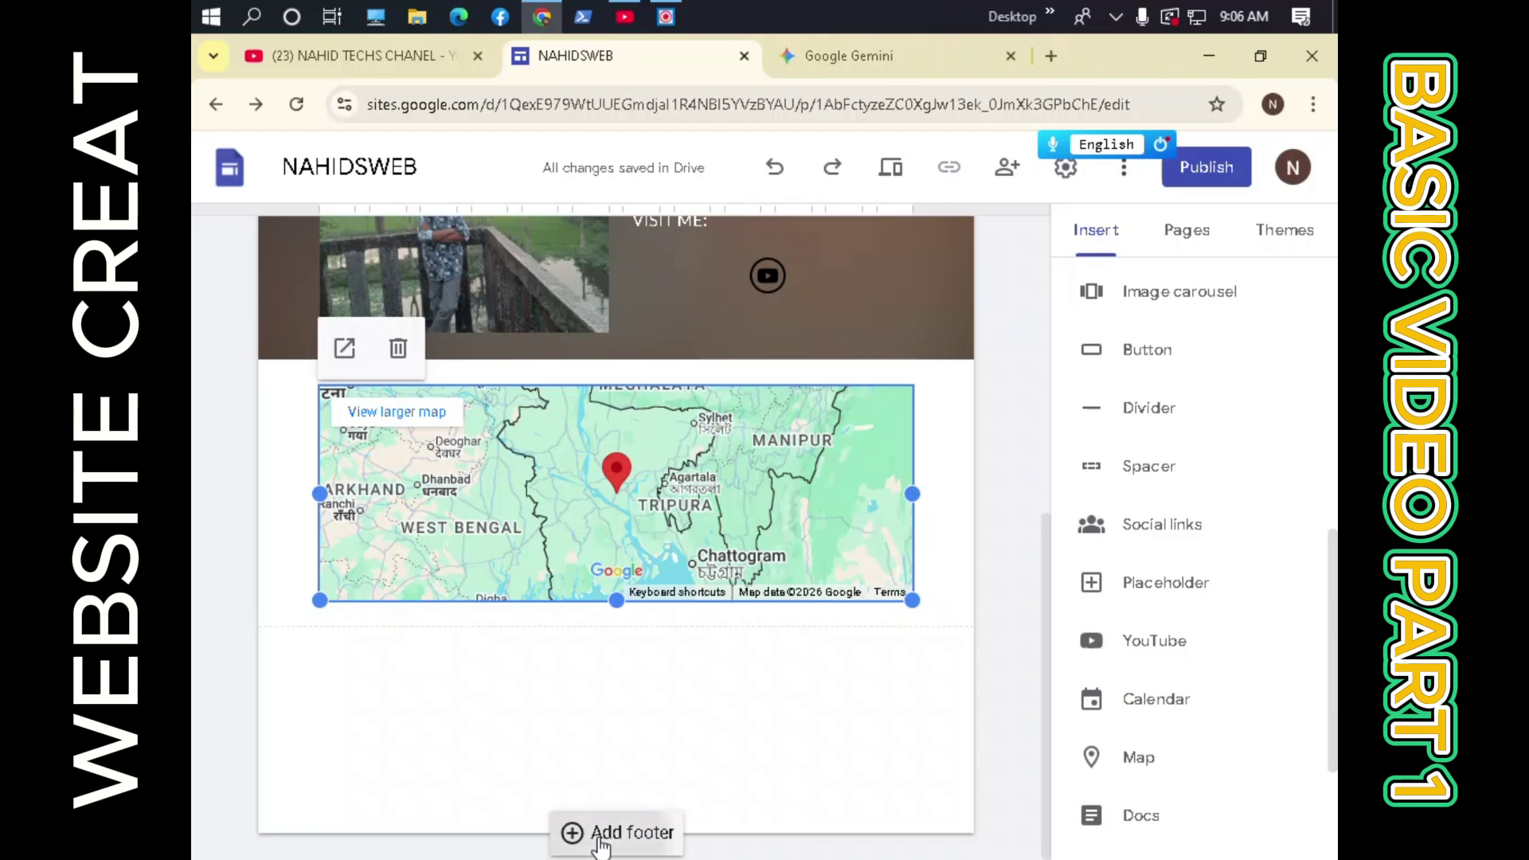
# Add a footer to the site and enter the text "NAHID WEB" in it.
pyautogui.click(601, 832)
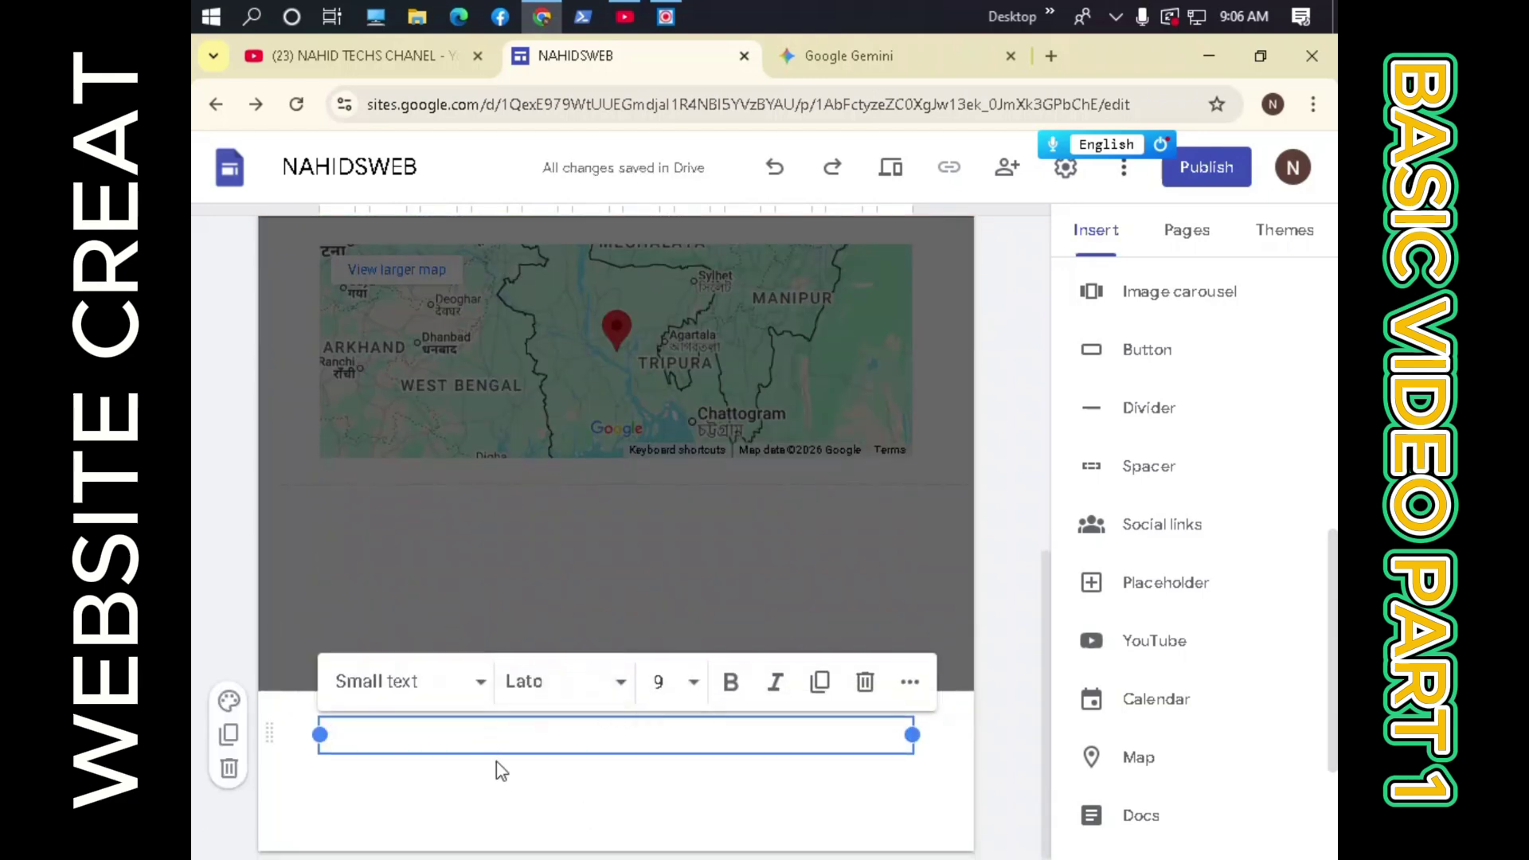
pyautogui.write('NAHID WEB')
# Open the LOGO website linked in the YouTube channel's About details and go down to its footer.
pyautogui.click(909, 70)
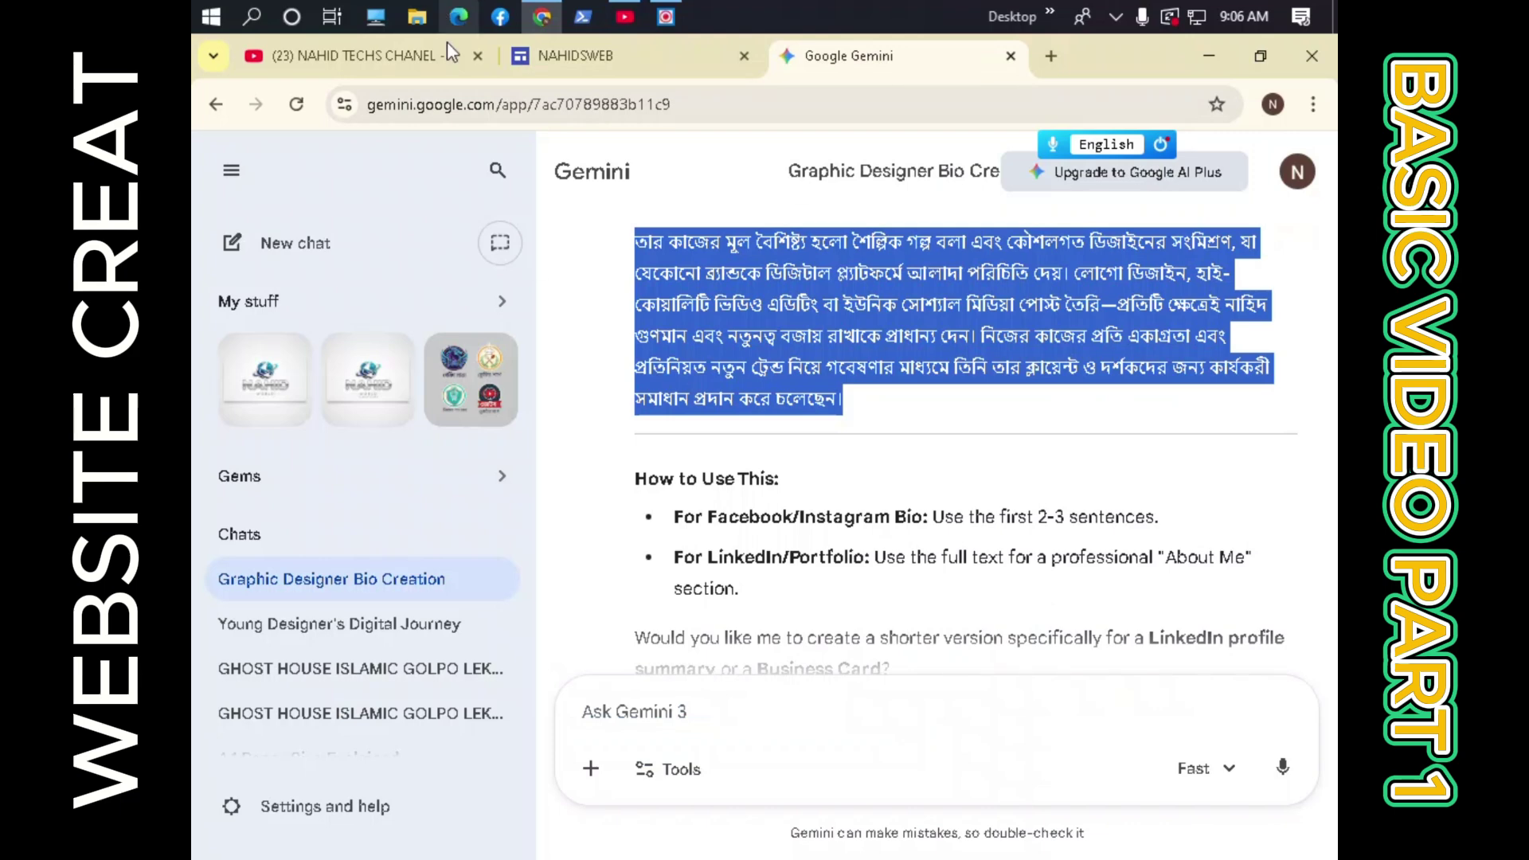
pyautogui.click(550, 56)
pyautogui.click(466, 57)
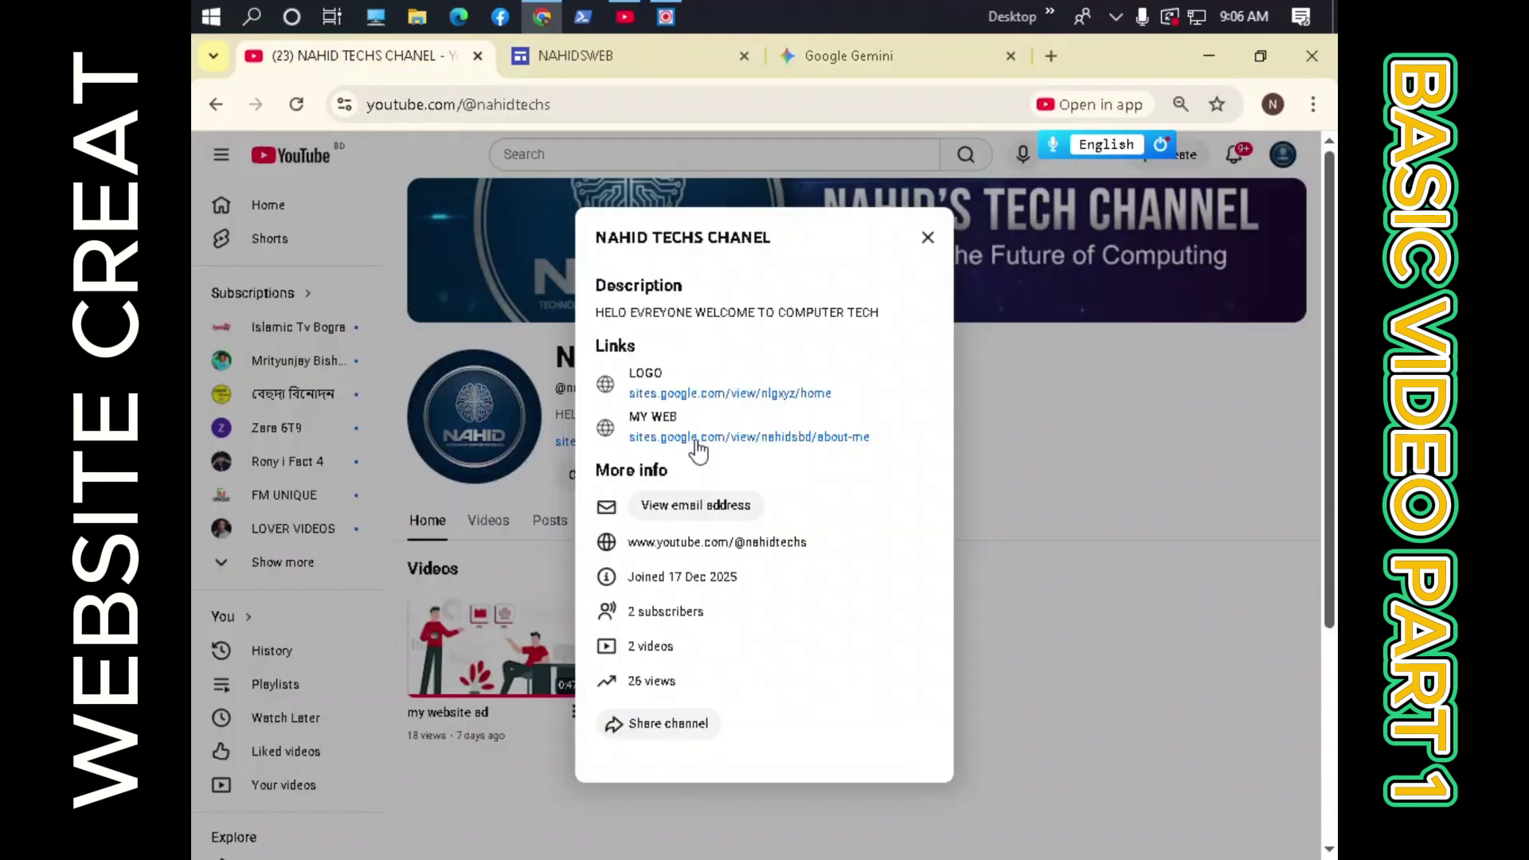
pyautogui.click(767, 395)
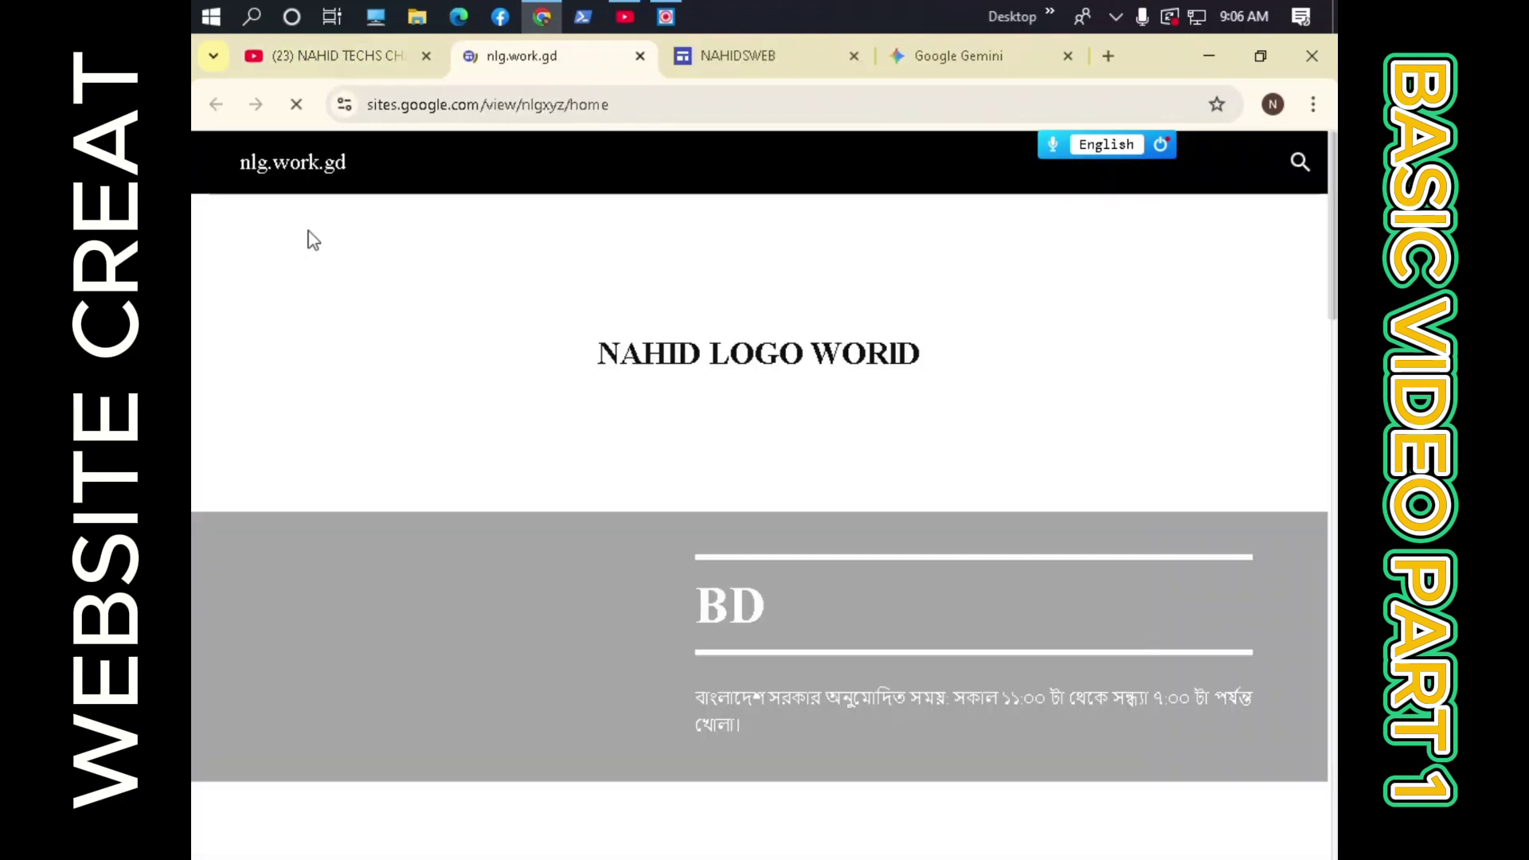
pyautogui.scroll(-20, 842, 430)
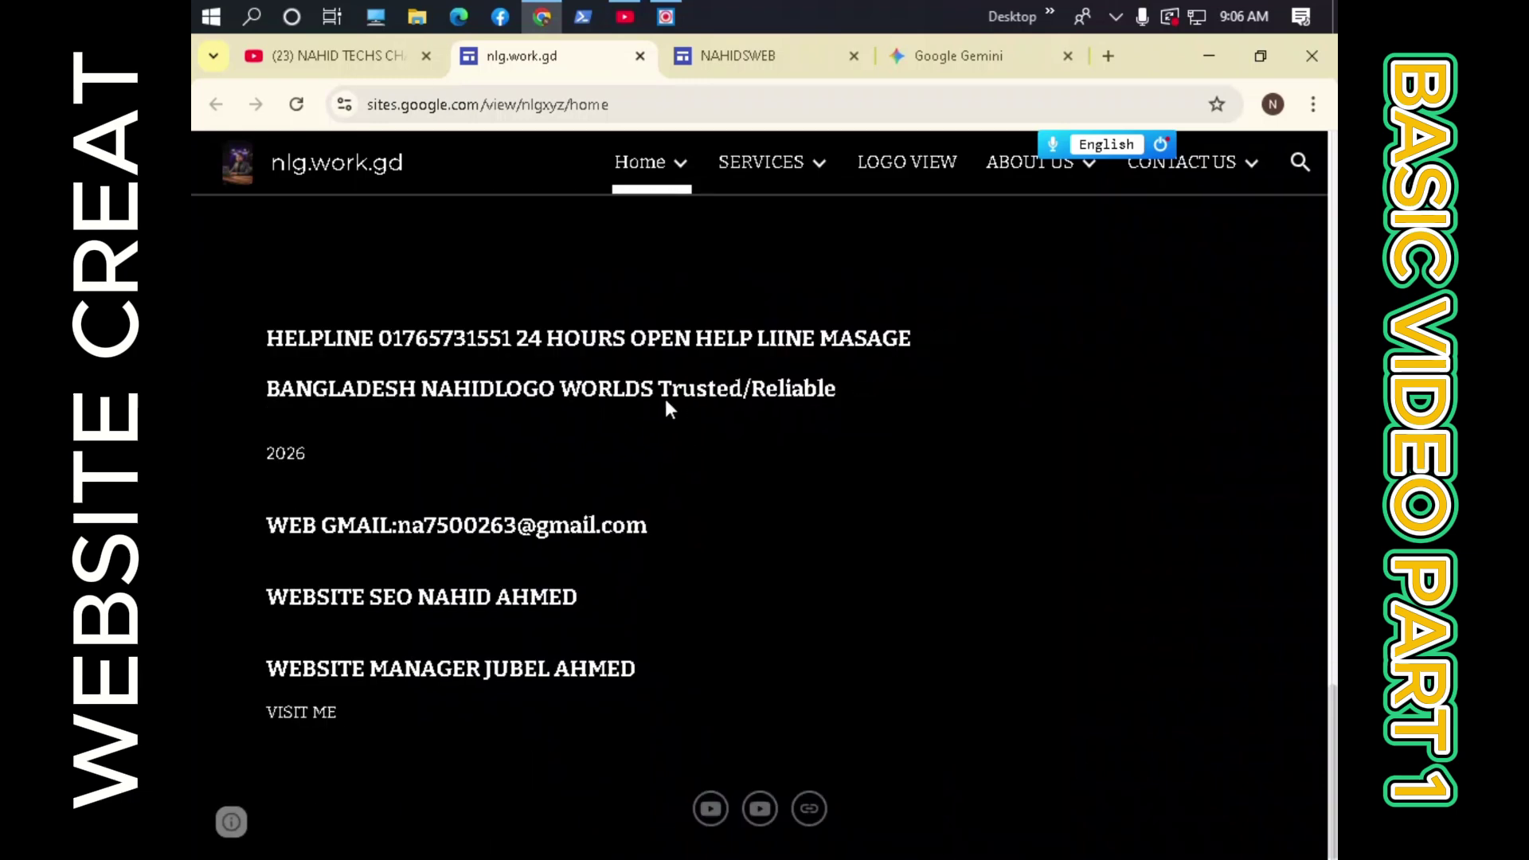
# Copy the words "Trusted/Reliable" from the footer of the logo website.
pyautogui.moveTo(686, 389); pyautogui.dragTo(266, 389)
pyautogui.click(658, 378)
pyautogui.moveTo(674, 396); pyautogui.dragTo(820, 384)
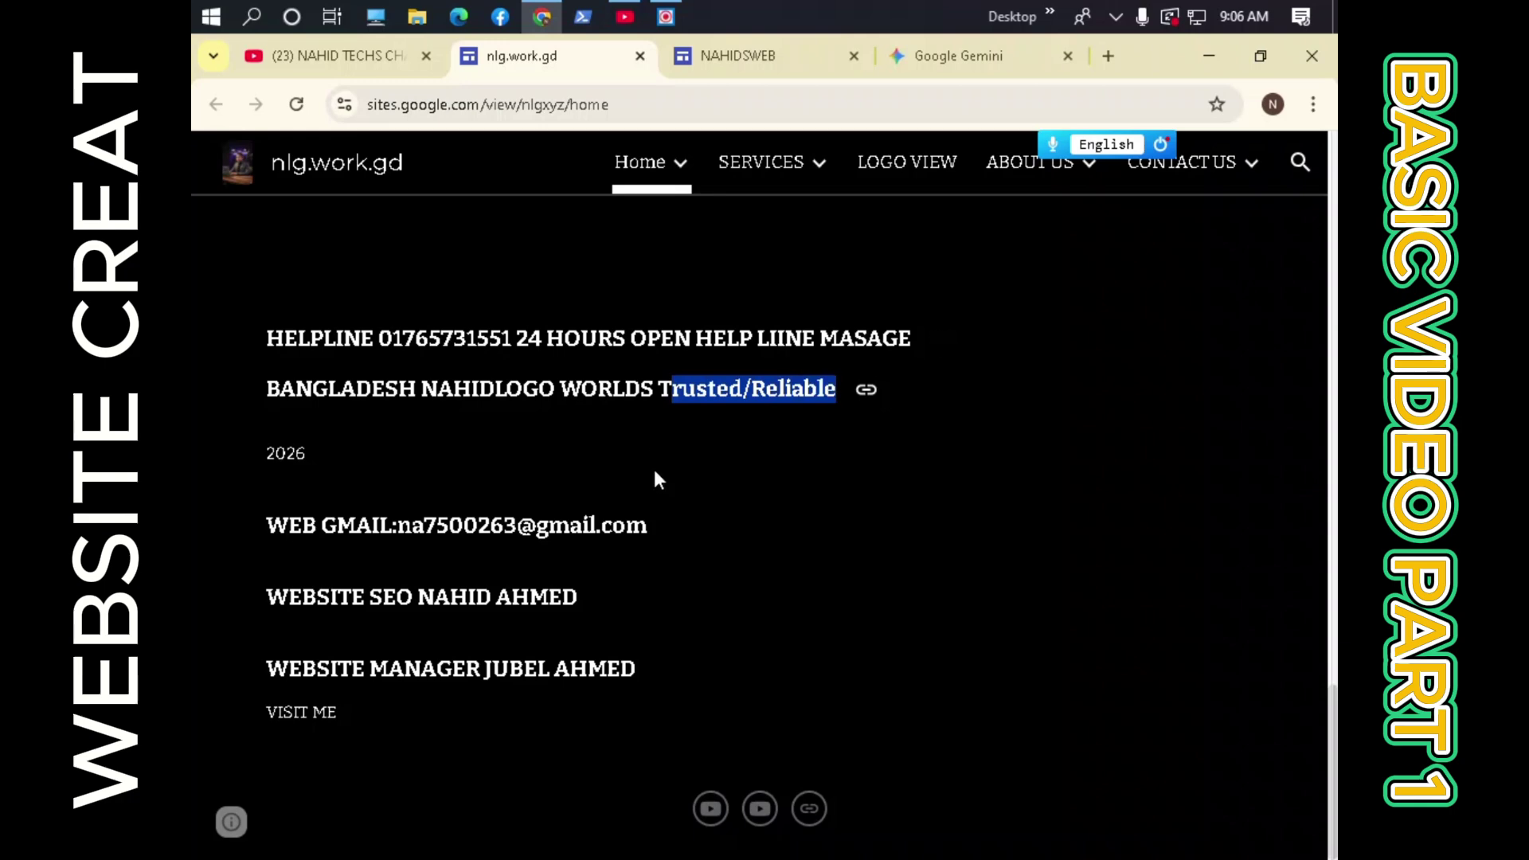
pyautogui.moveTo(659, 390); pyautogui.dragTo(844, 392)
pyautogui.rightClick(819, 385)
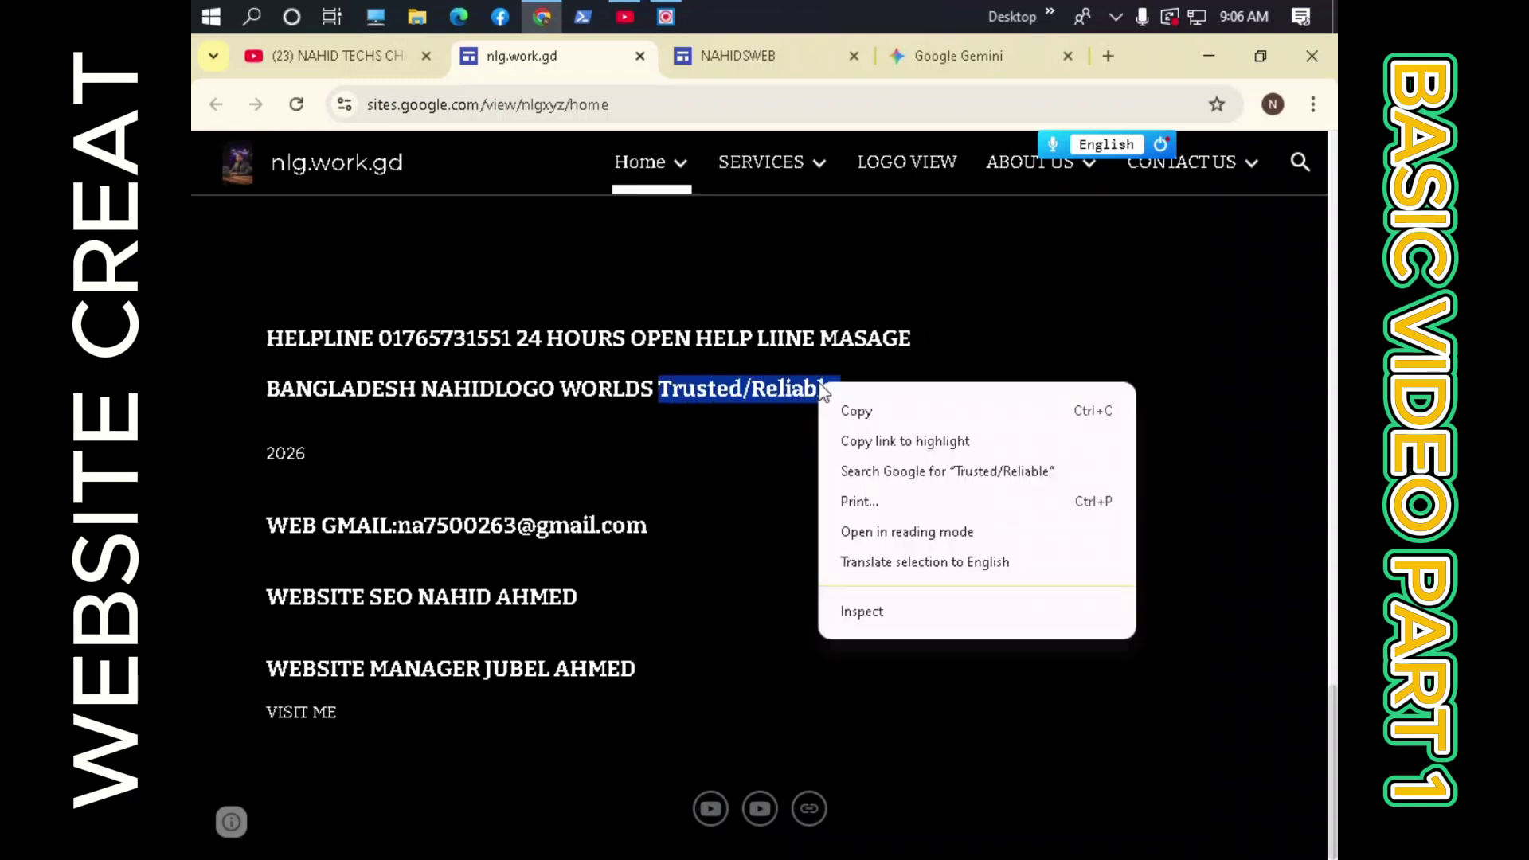
pyautogui.click(857, 411)
# Try to paste the copied words "Trusted/Reliable" below "NAHID WEB" in the site footer.
pyautogui.click(788, 57)
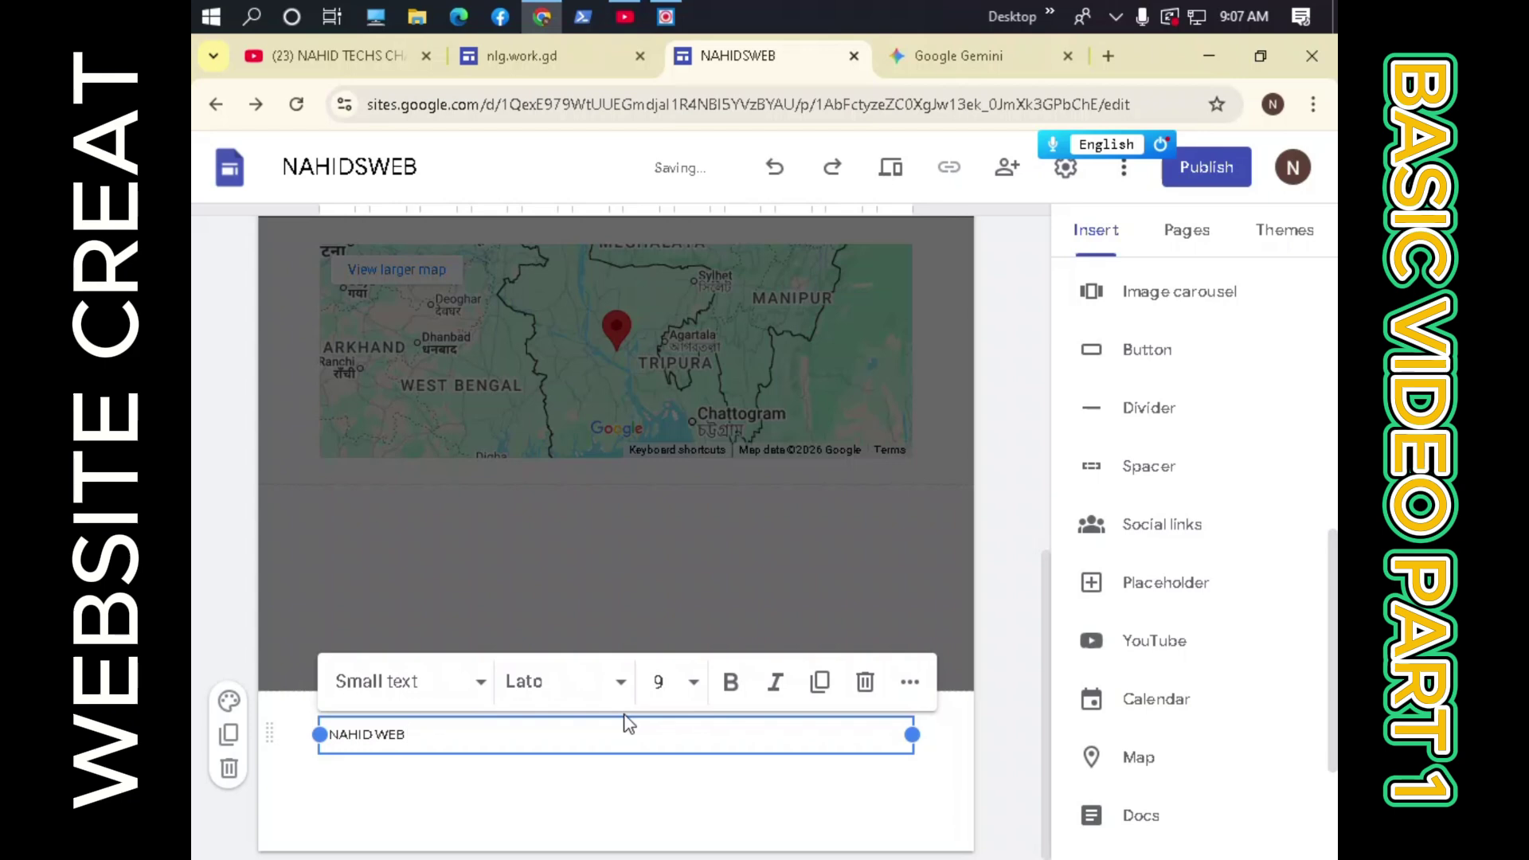
pyautogui.rightClick(655, 741)
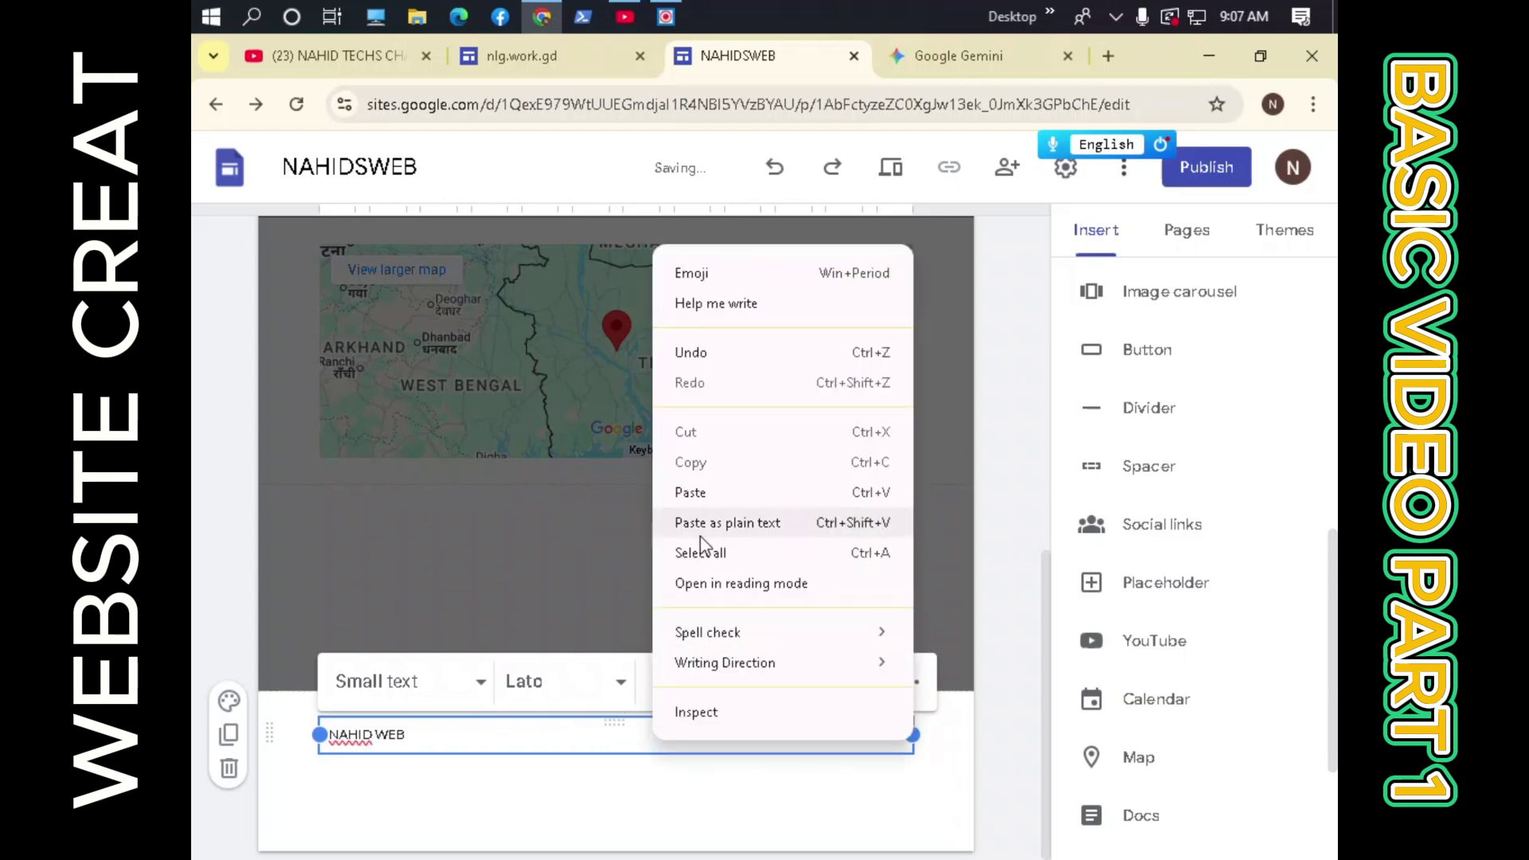
pyautogui.click(738, 496)
pyautogui.scroll(2, 489, 766)
pyautogui.scroll(-2, 481, 733)
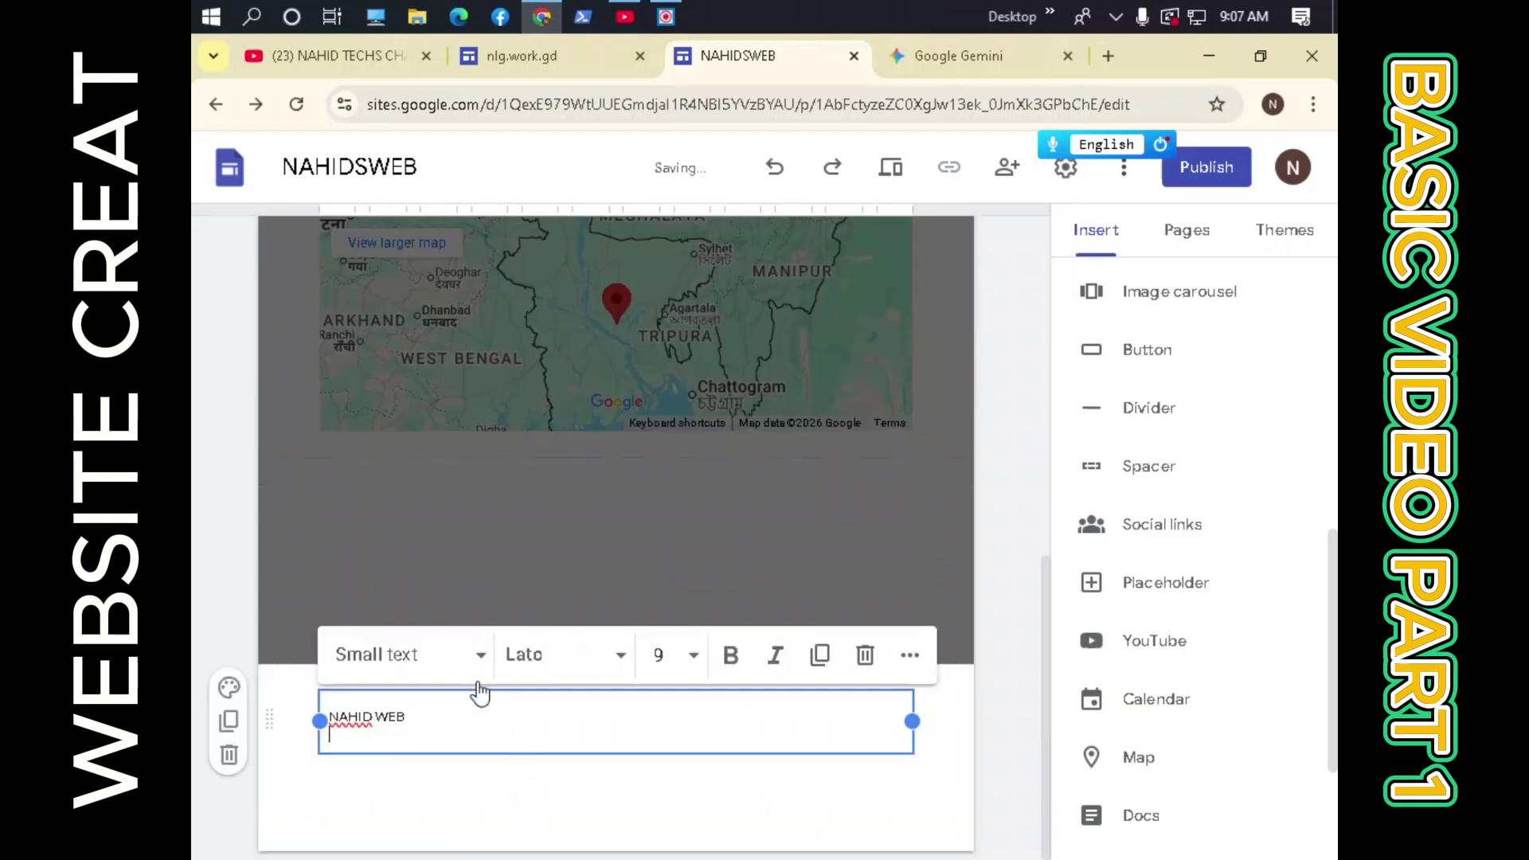
pyautogui.rightClick(472, 731)
pyautogui.click(576, 495)
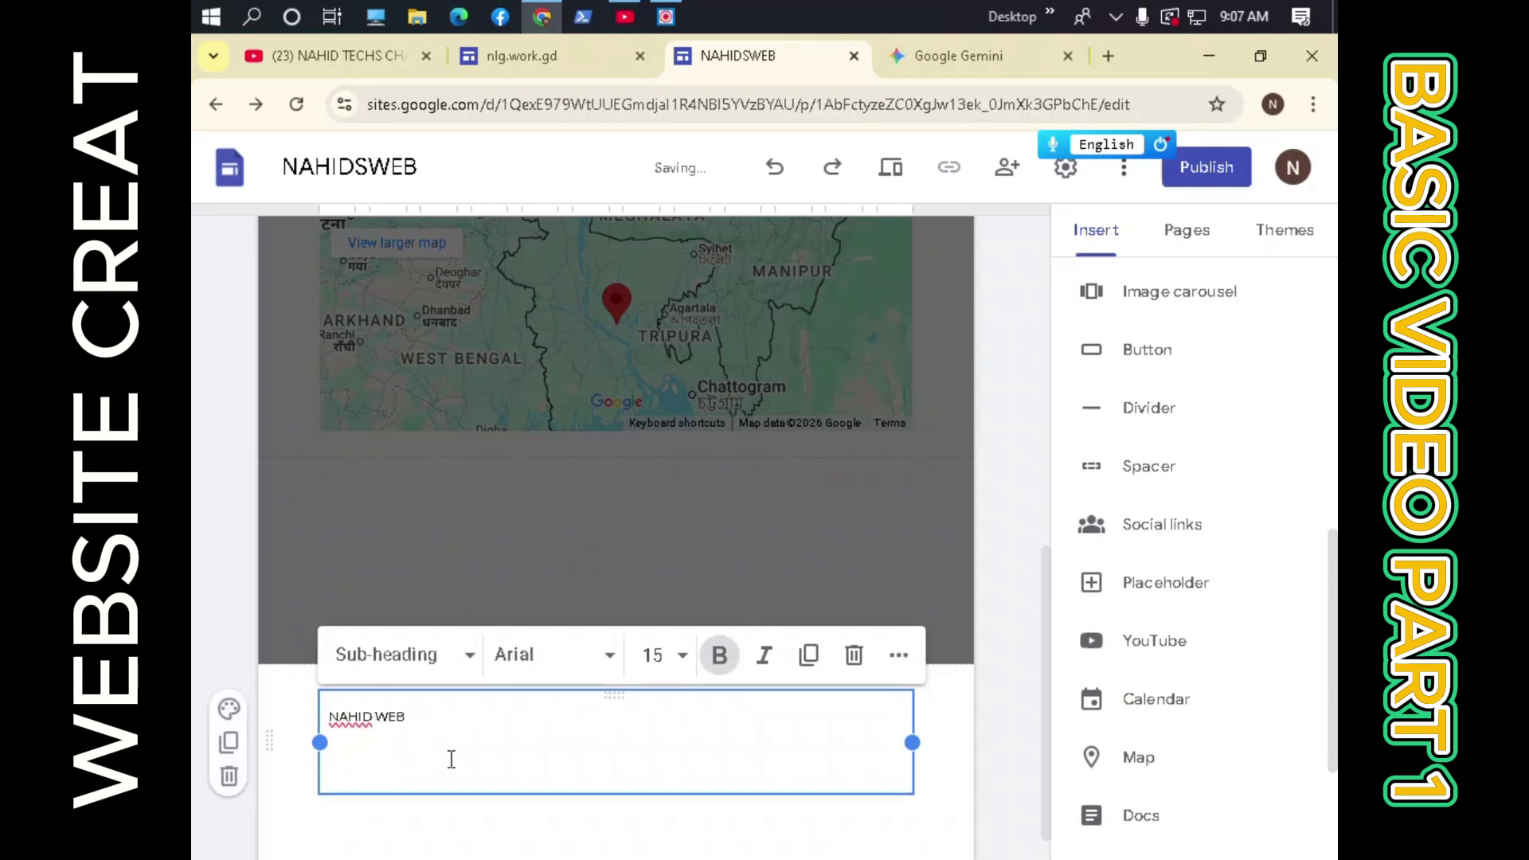
pyautogui.click(587, 660)
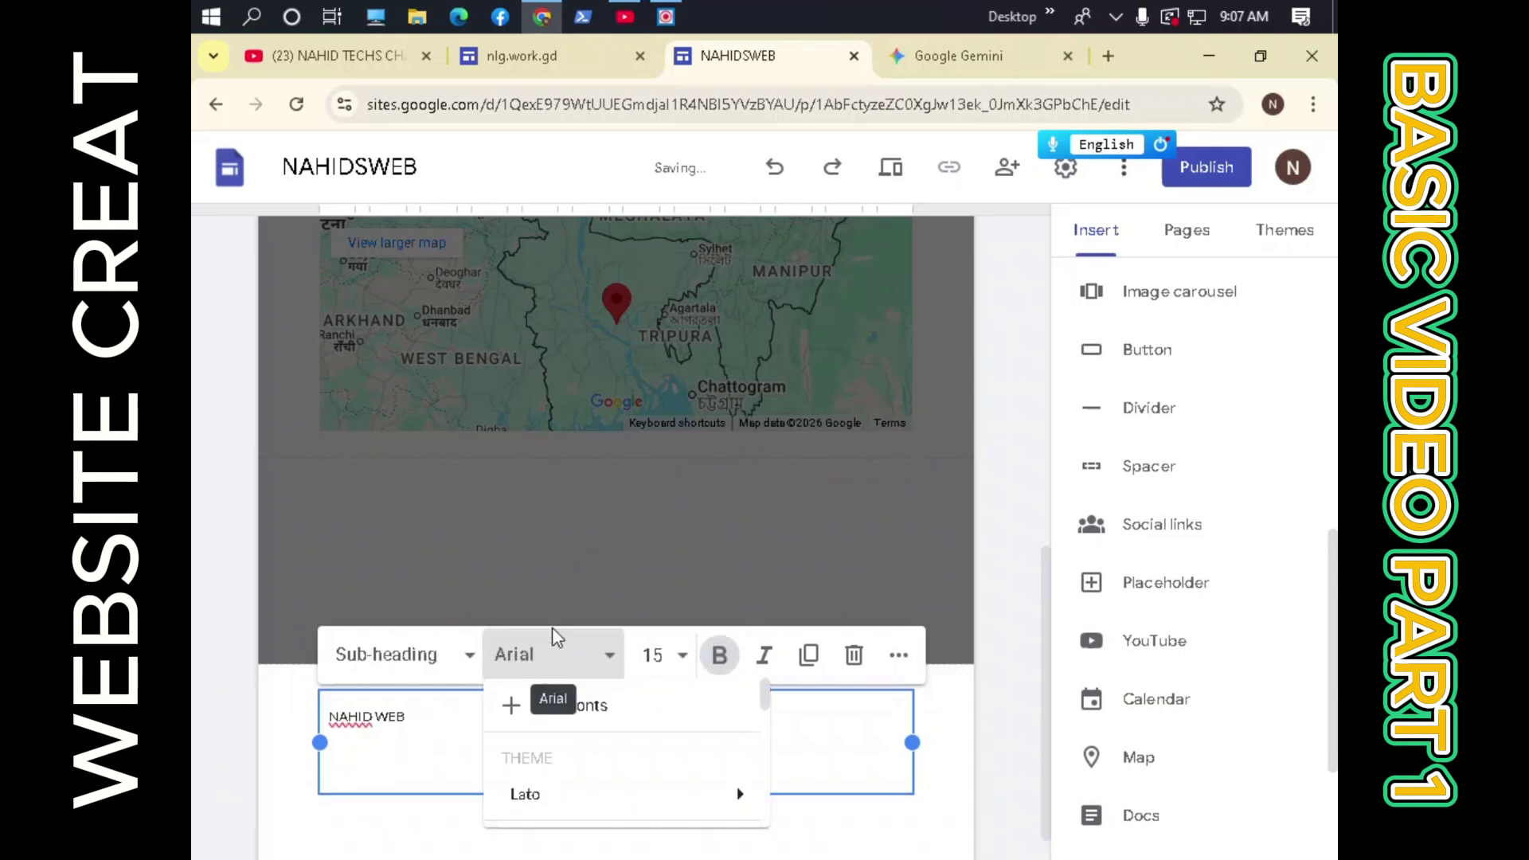
pyautogui.click(433, 757)
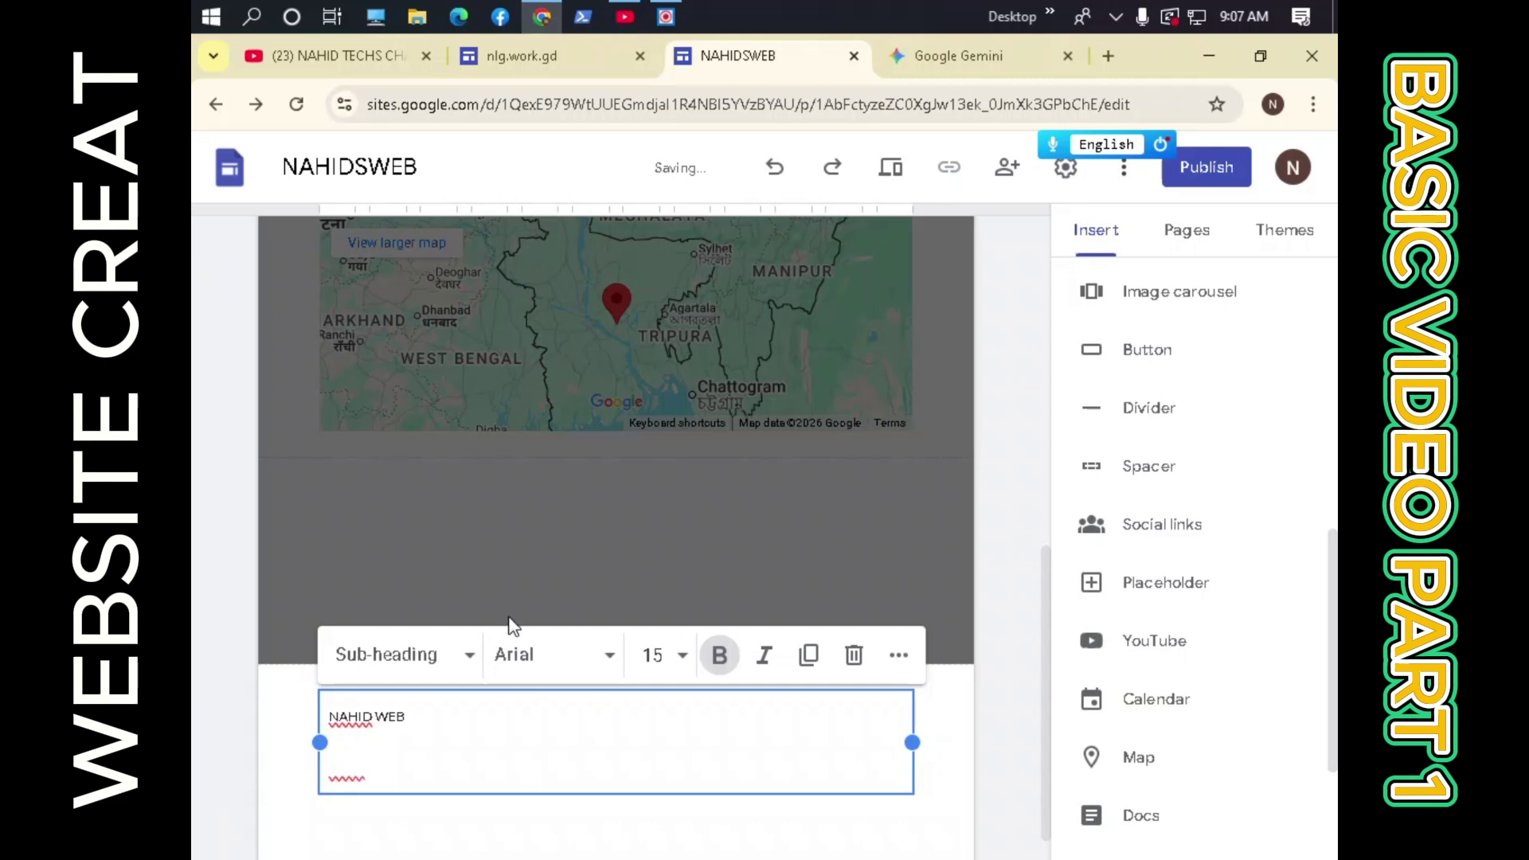
# Replace the footer text box with a new footer reading "TRUSTED NAHID WEB" and "VISIT ME" on a second line.
pyautogui.click(854, 654)
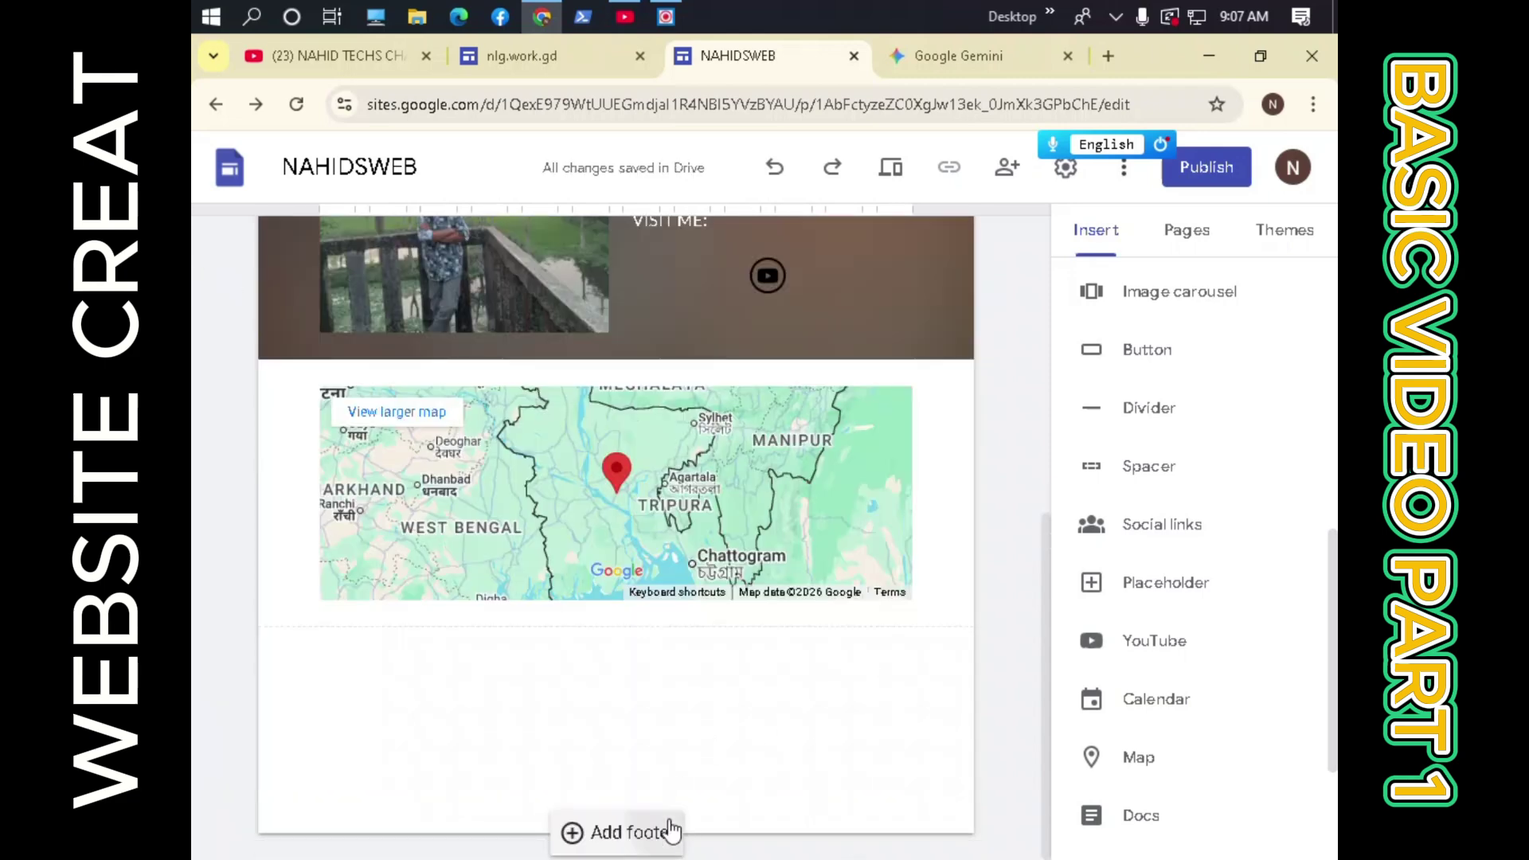
pyautogui.click(672, 829)
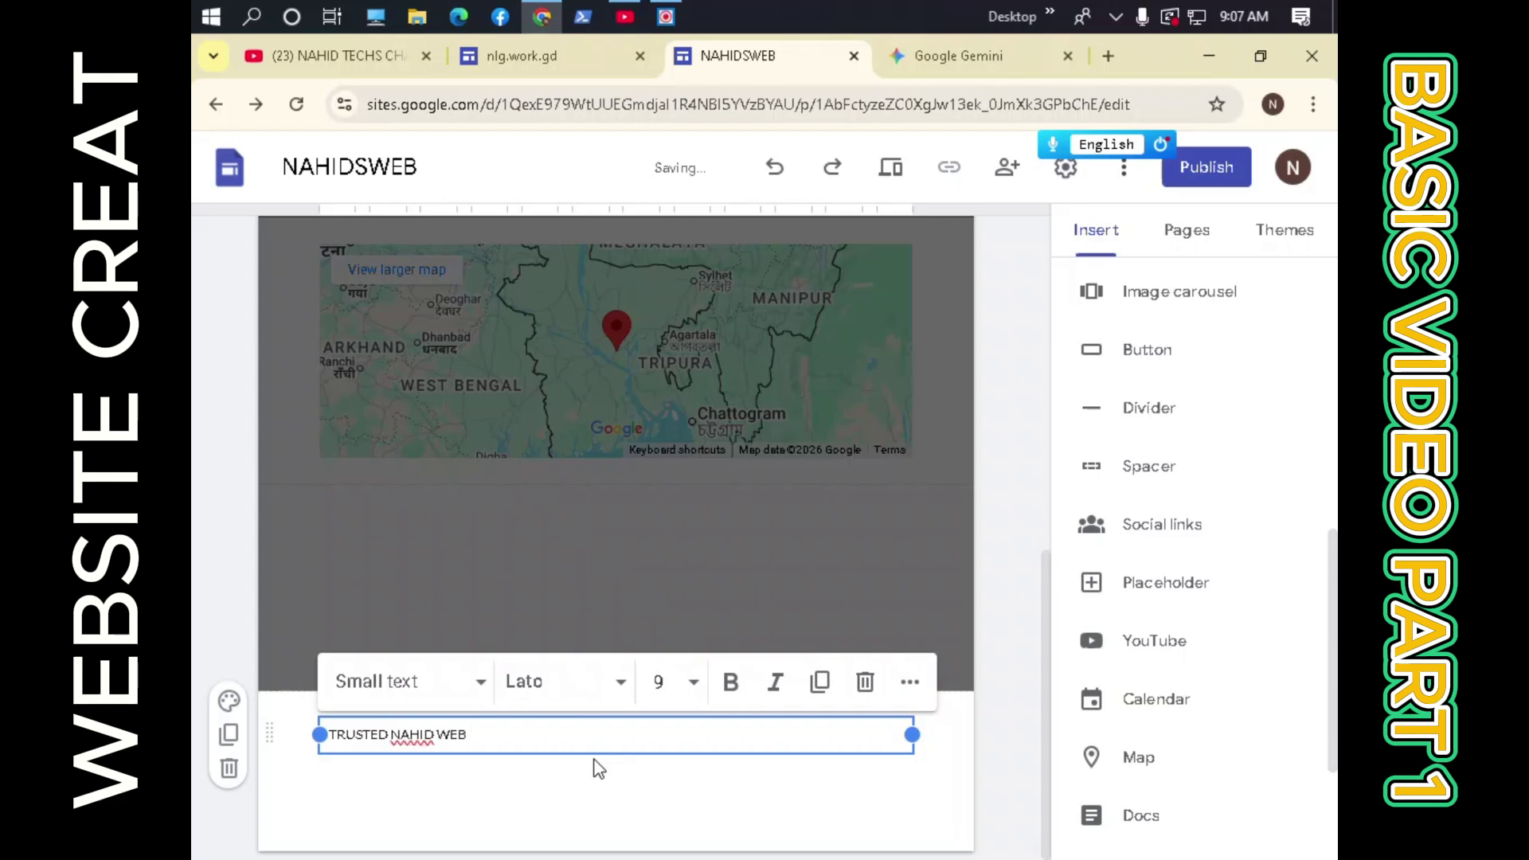
pyautogui.press('Return')
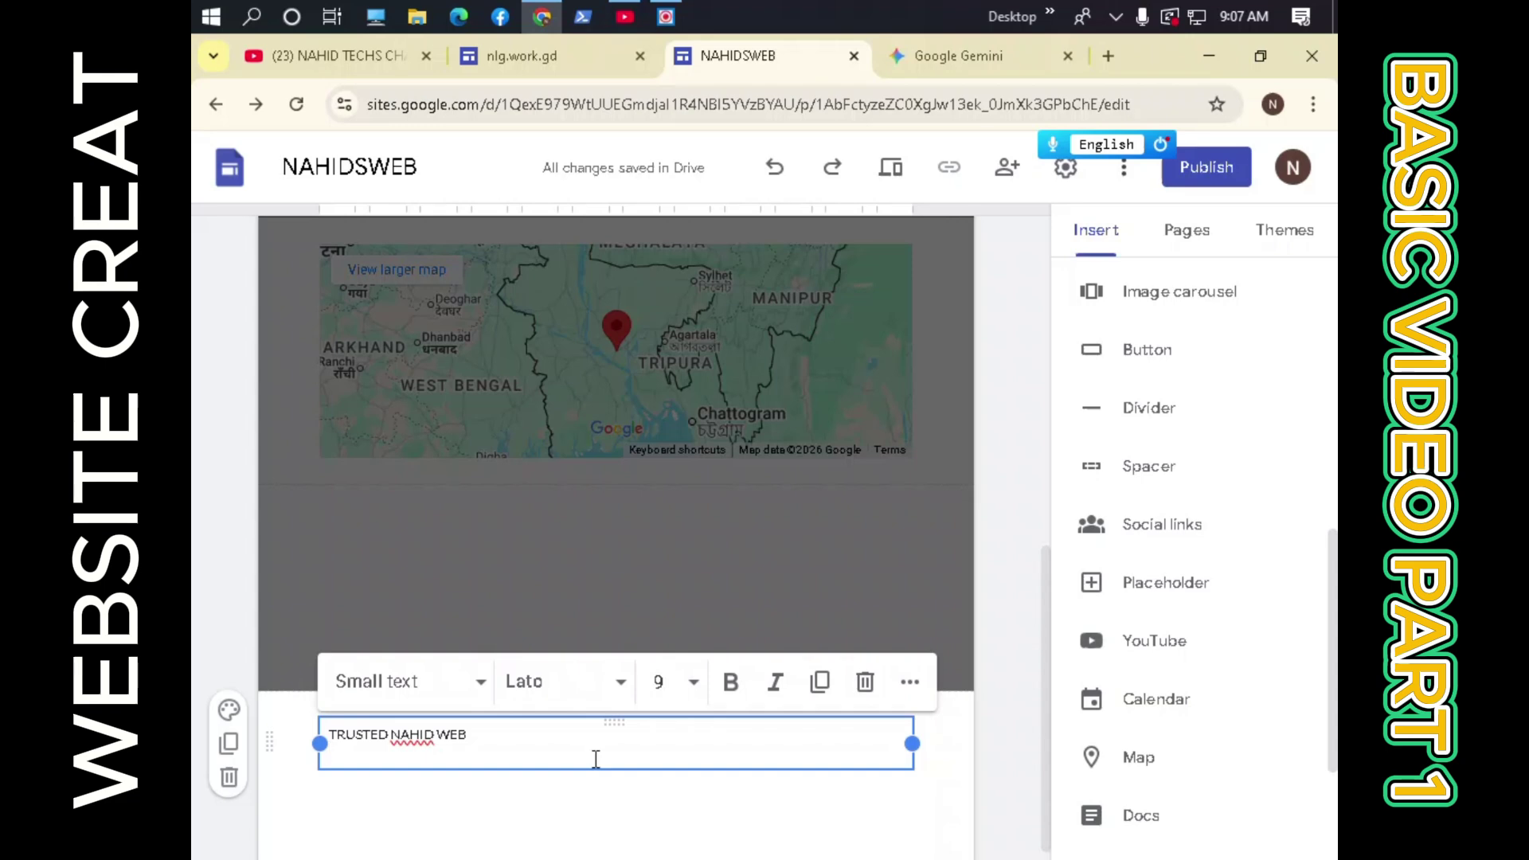
pyautogui.write('VISIT ME')
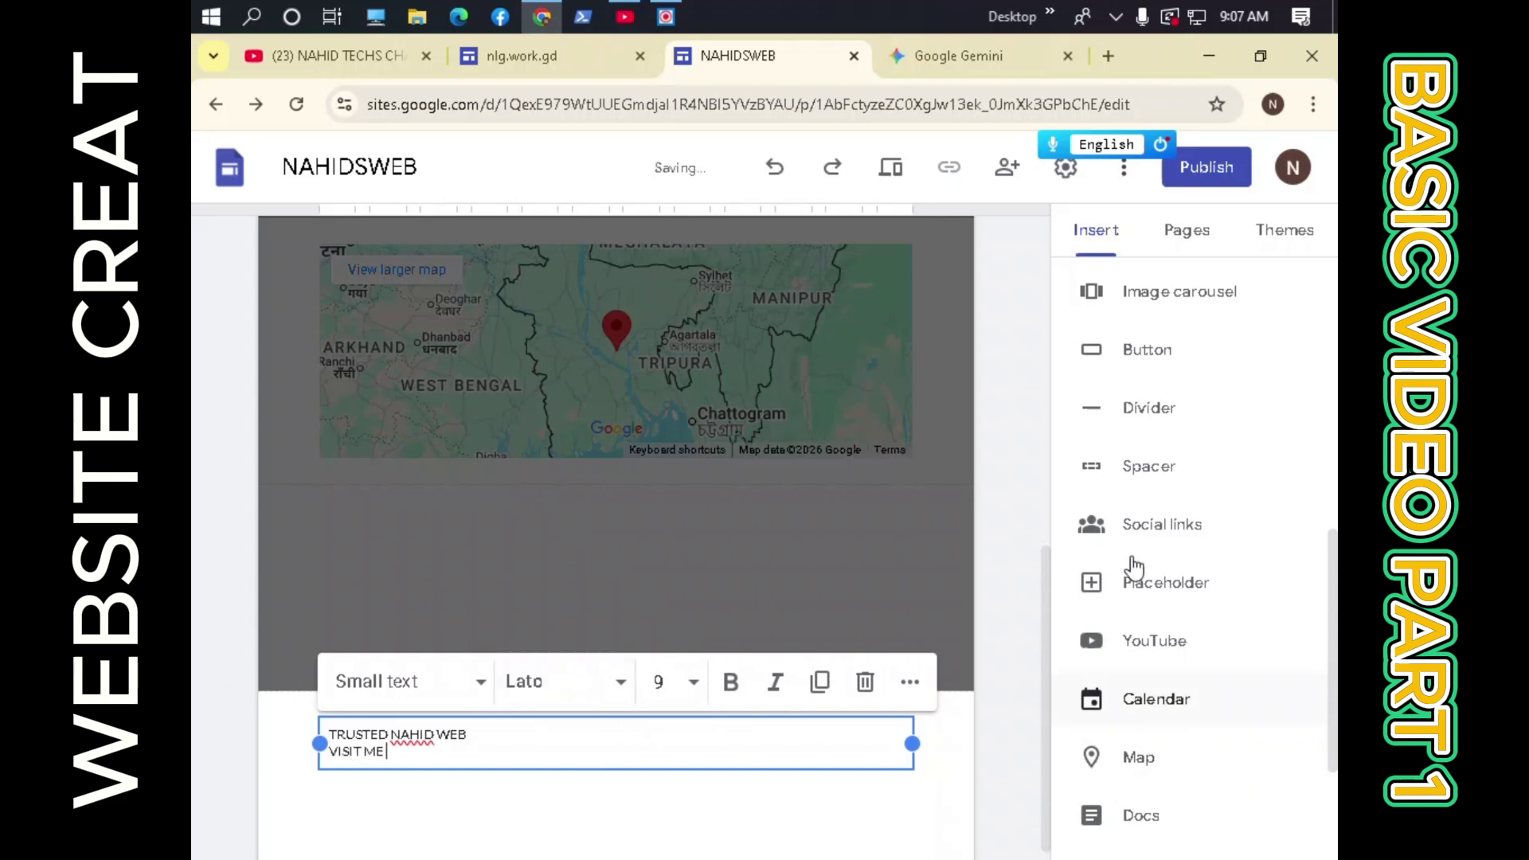
# Start inserting social media links in the footer and remove one spare link row.
pyautogui.click(1151, 522)
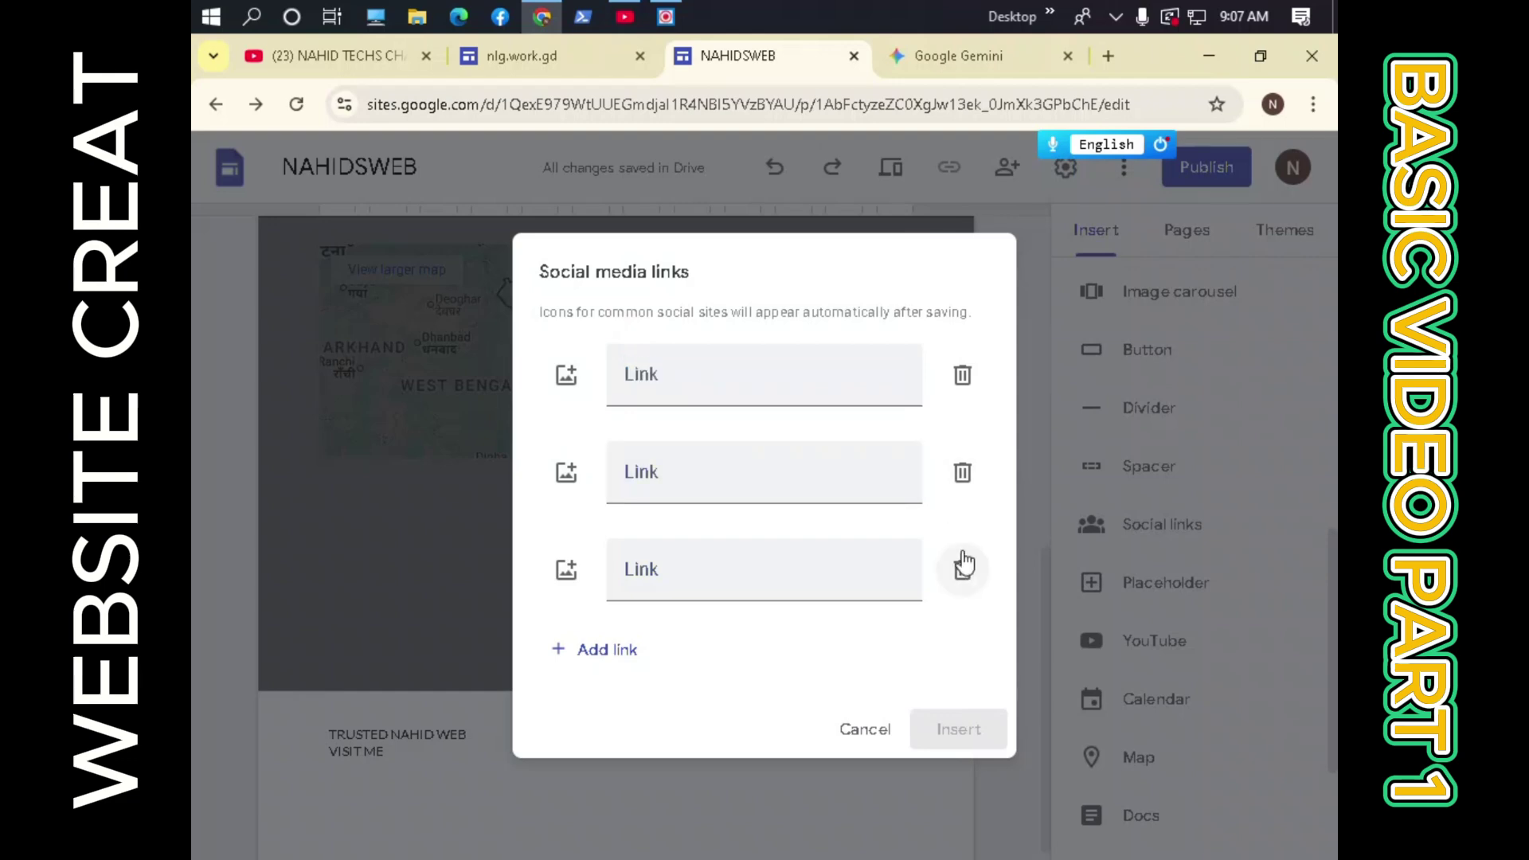
pyautogui.click(963, 473)
pyautogui.rightClick(743, 352)
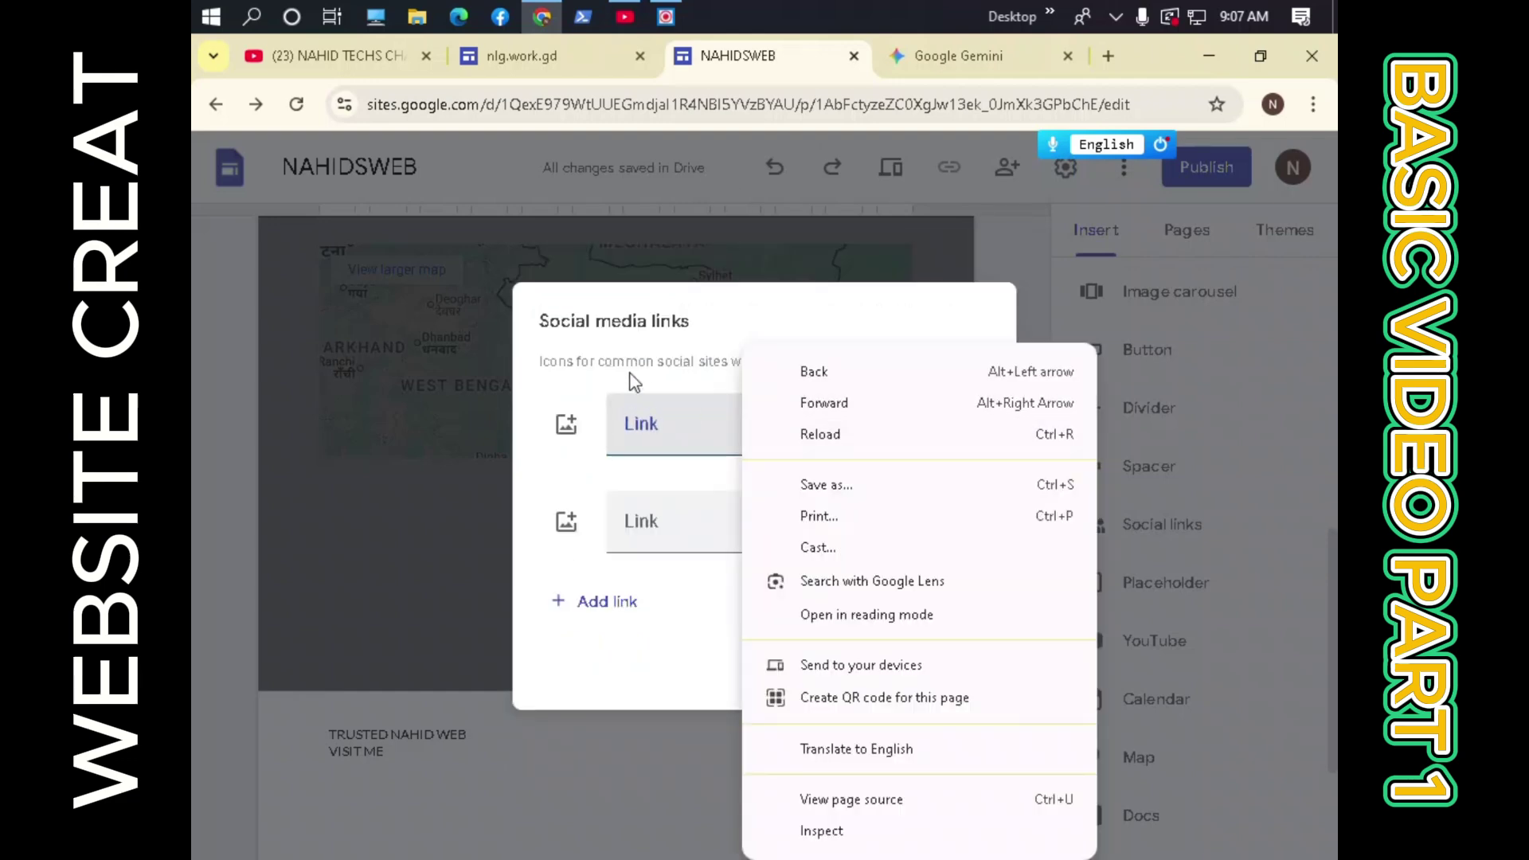
pyautogui.click(590, 279)
# Copy the link address of the YouTube channel from its About details.
pyautogui.click(410, 58)
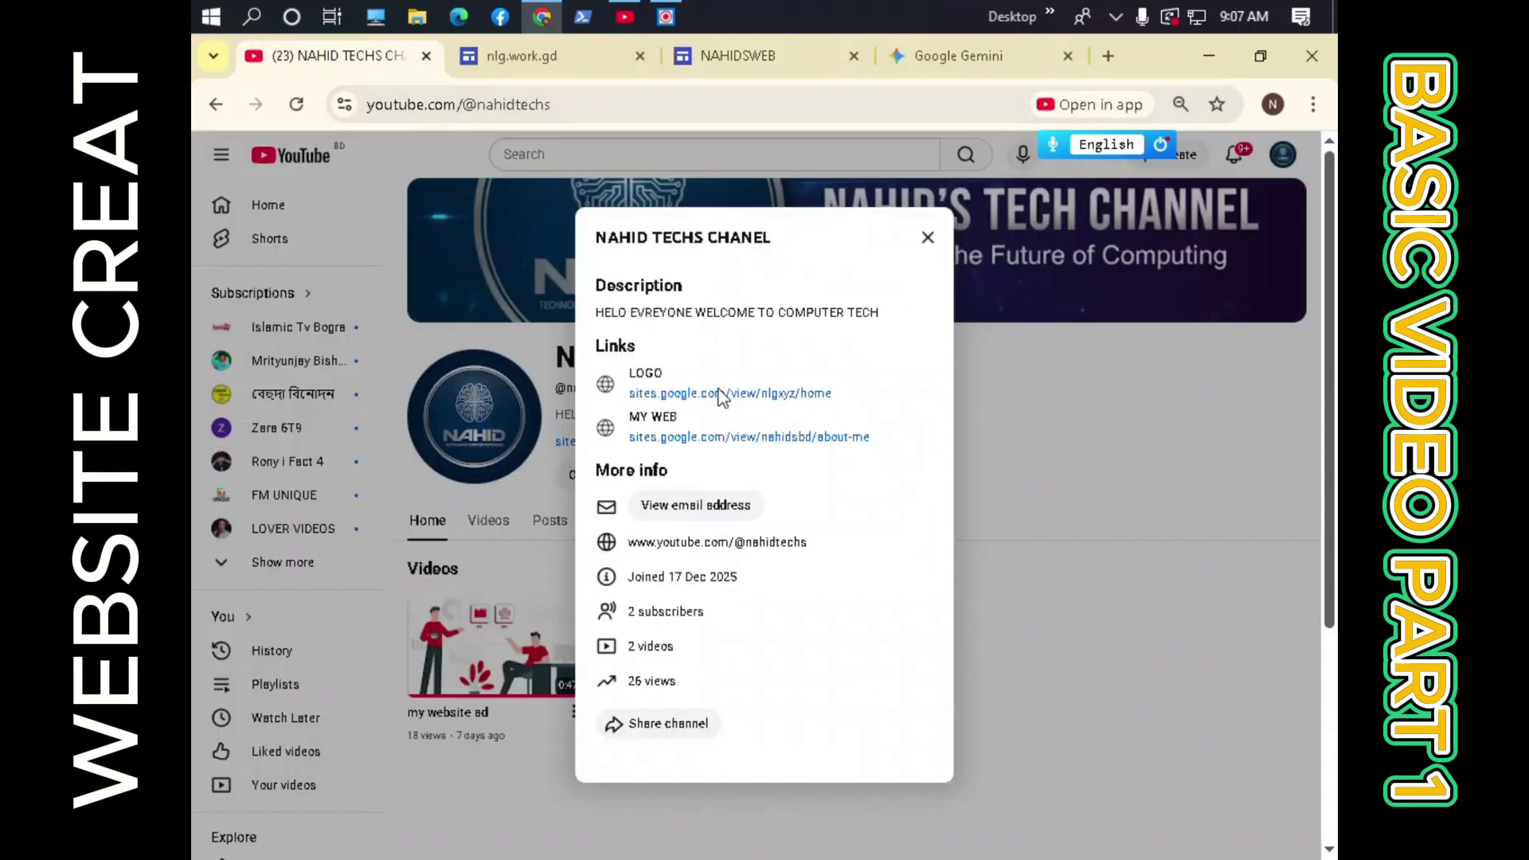
pyautogui.rightClick(737, 552)
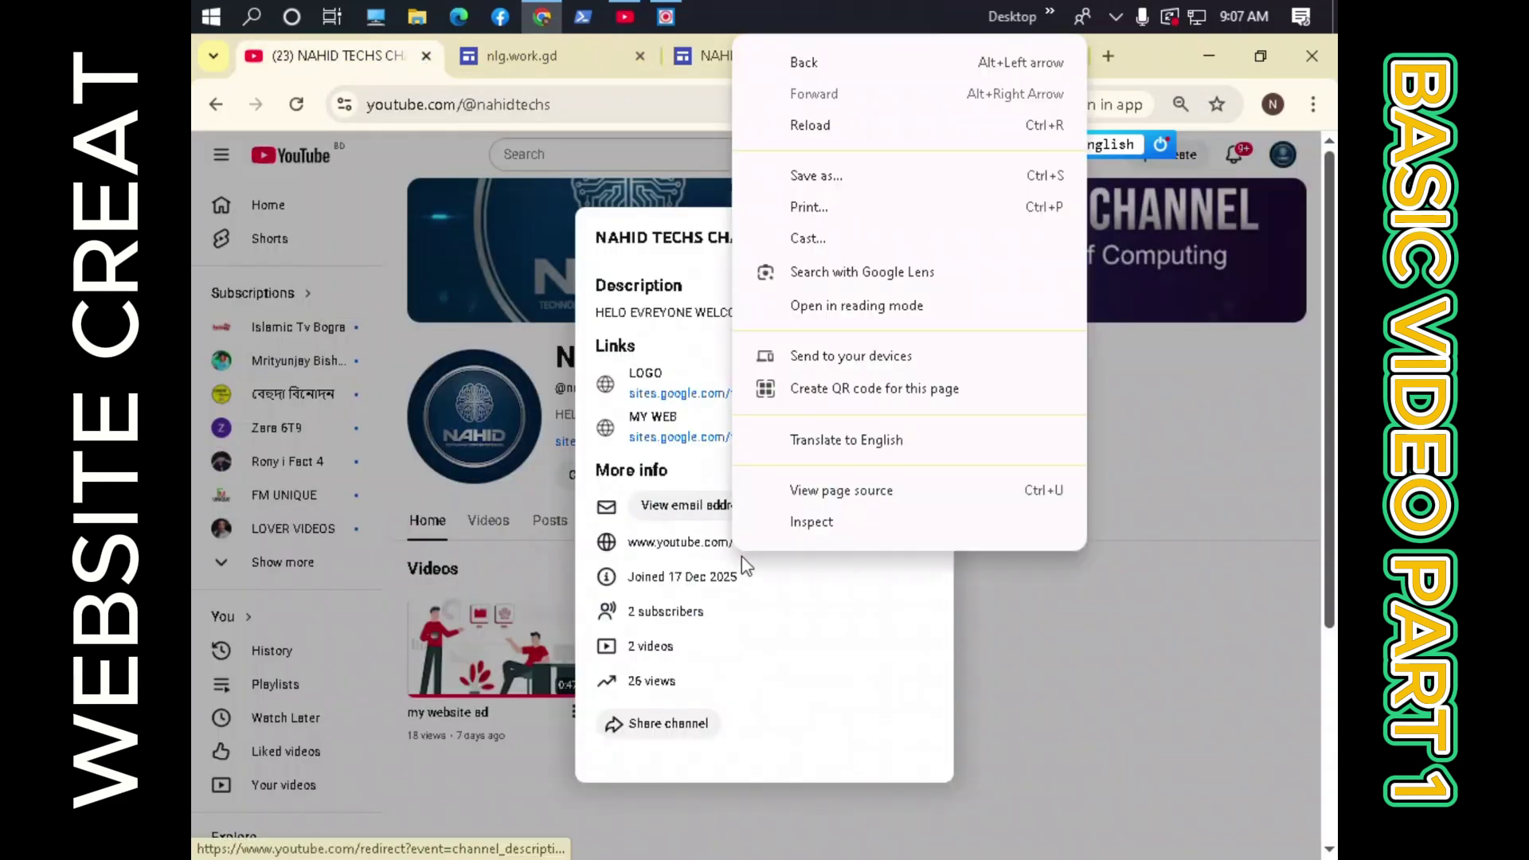
pyautogui.rightClick(675, 545)
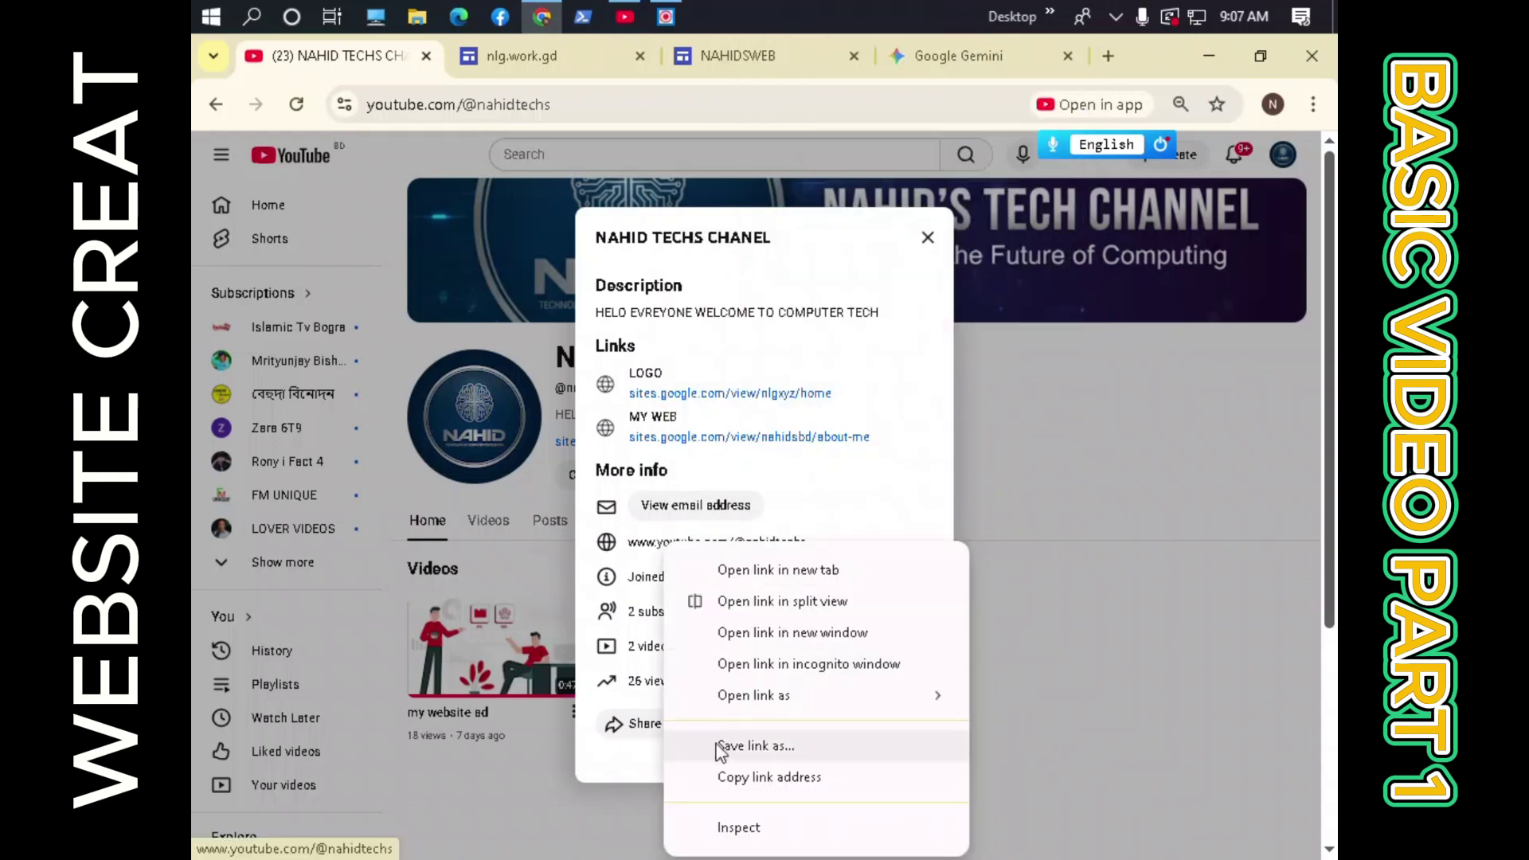
pyautogui.click(784, 777)
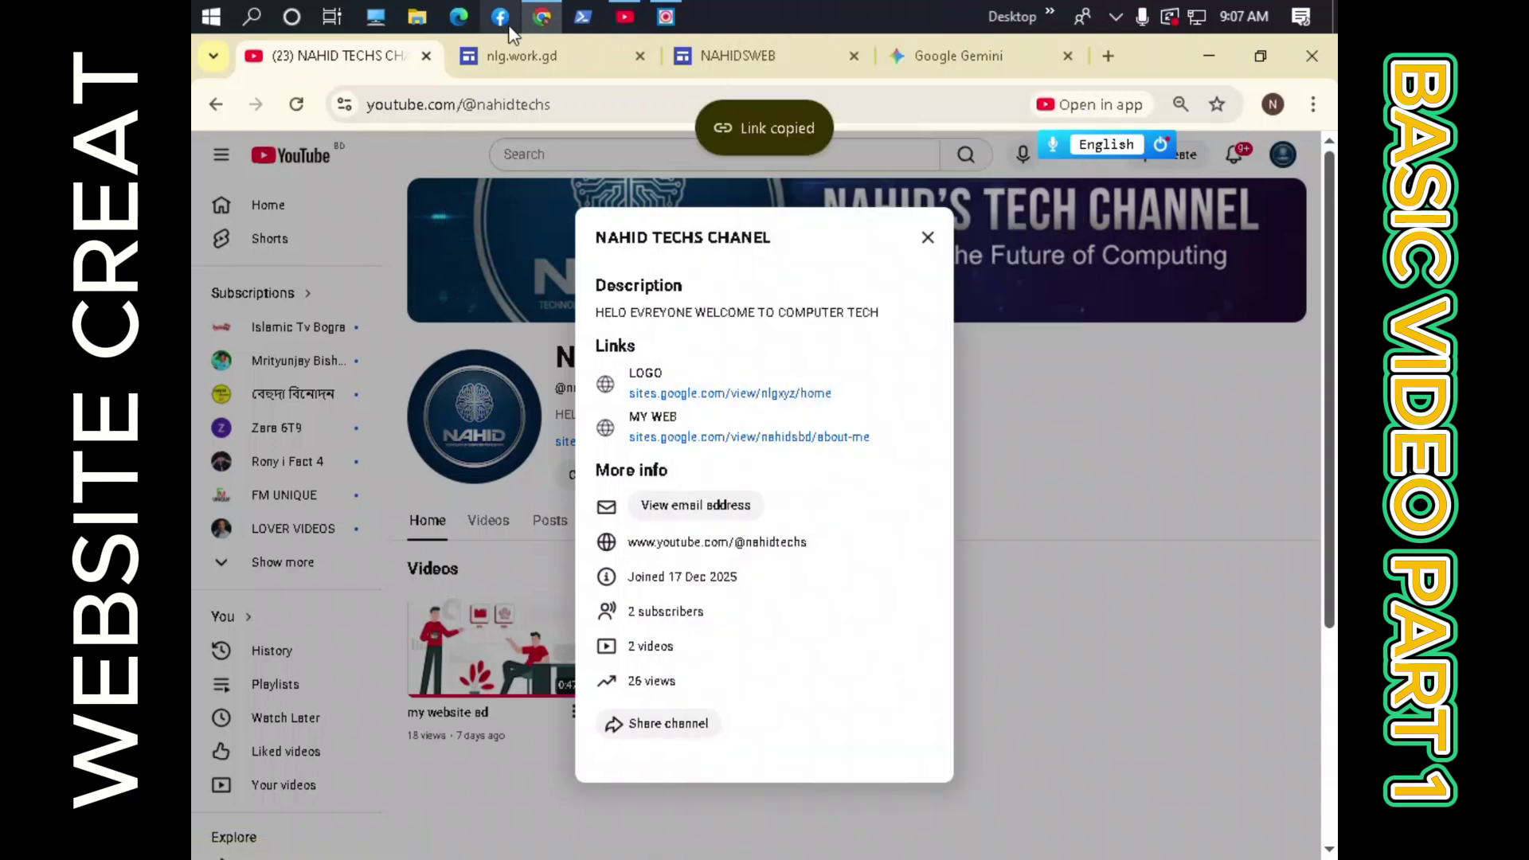
# Insert the copied YouTube channel address as the only social link in the footer.
pyautogui.click(522, 56)
pyautogui.click(740, 55)
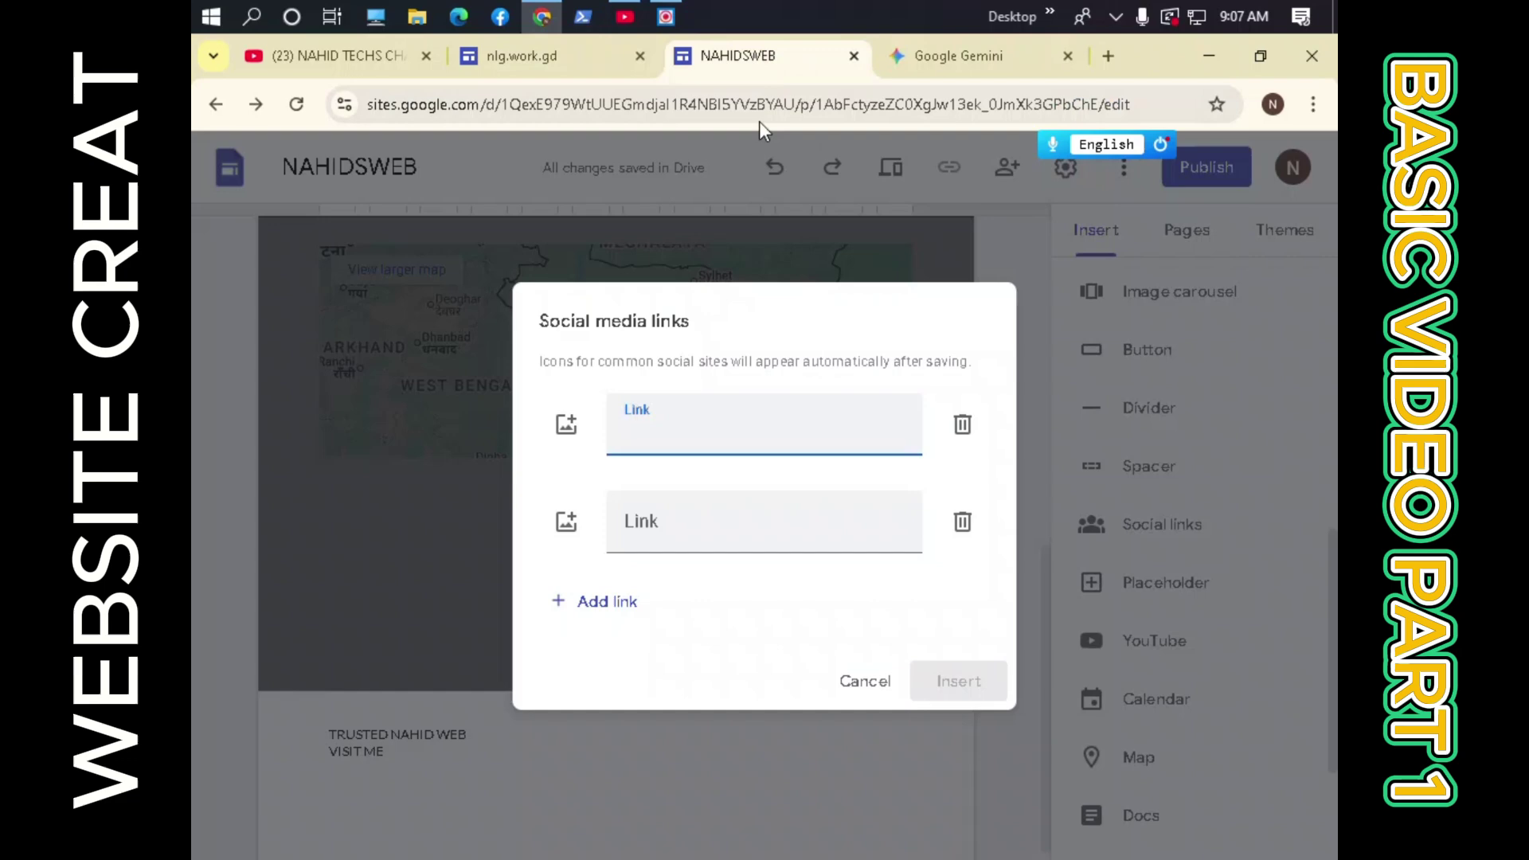
pyautogui.rightClick(741, 433)
pyautogui.press('Escape')
pyautogui.rightClick(675, 430)
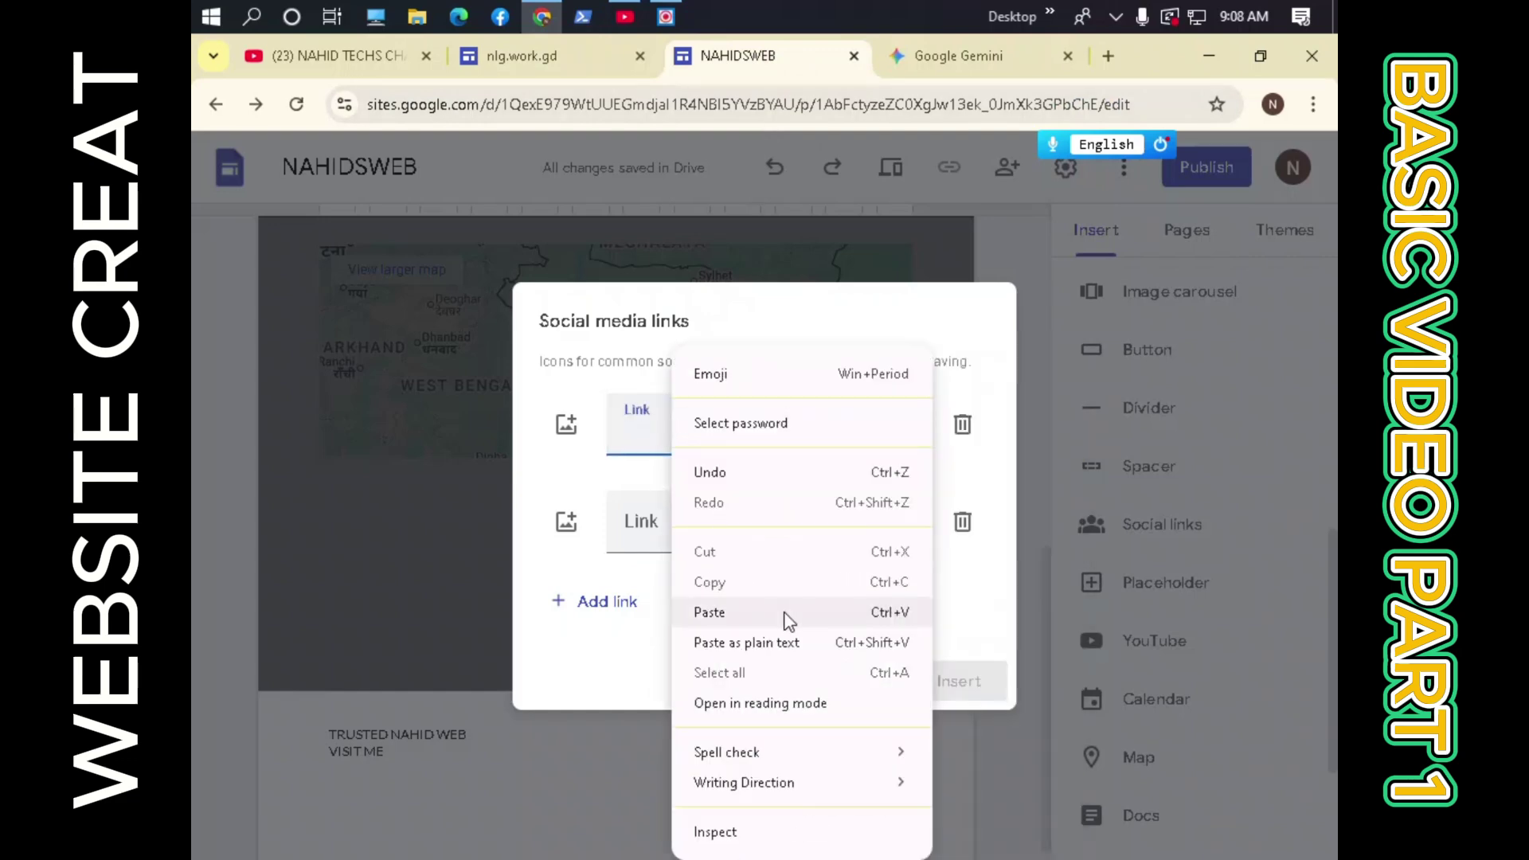
pyautogui.click(709, 611)
pyautogui.click(960, 526)
pyautogui.click(944, 631)
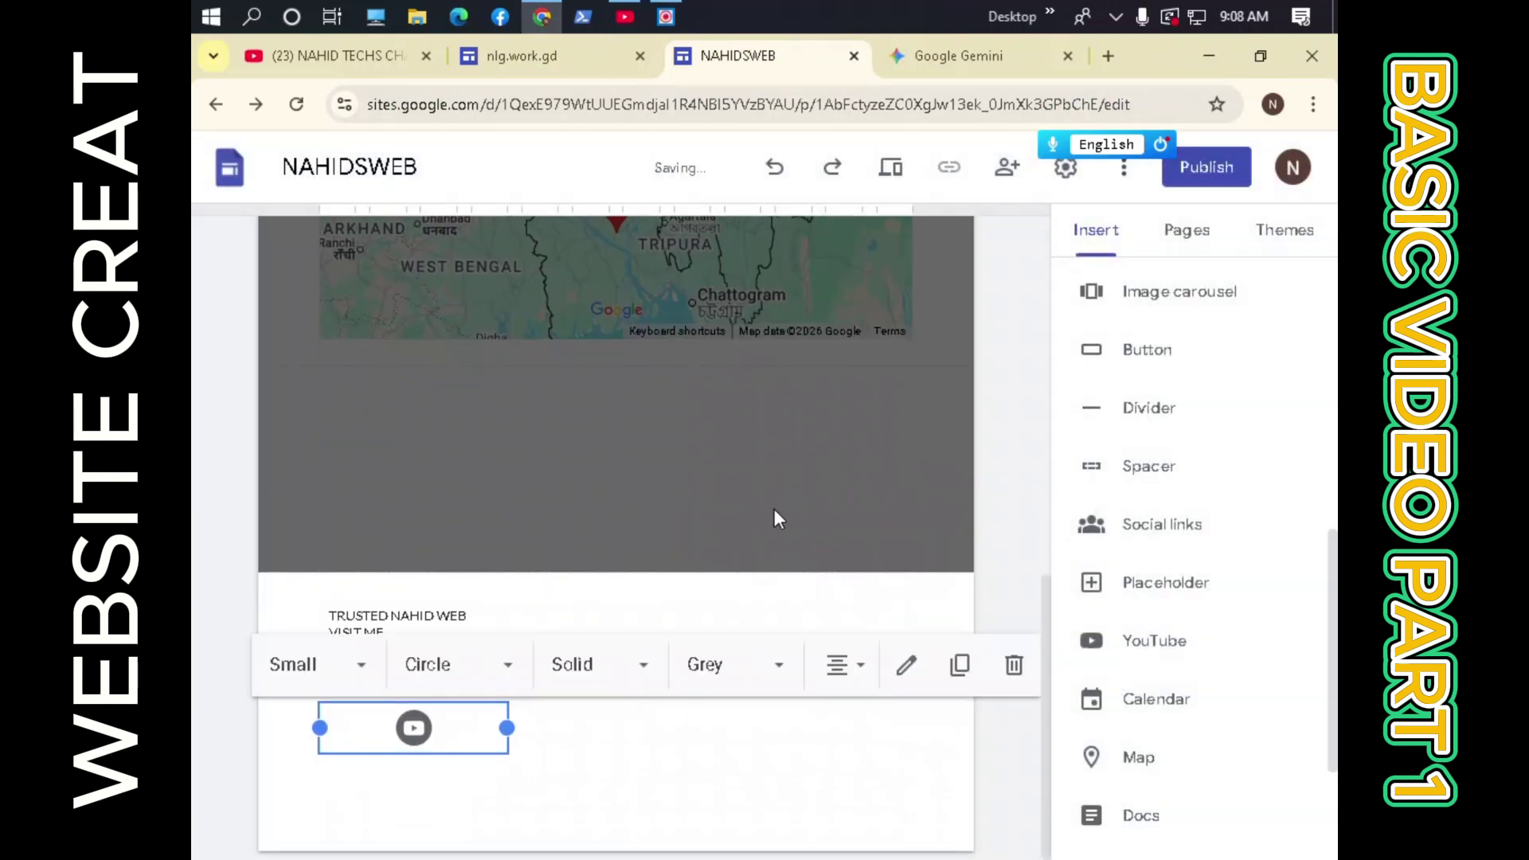
# Set the footer's YouTube icon to the Outline style in Black.
pyautogui.click(579, 673)
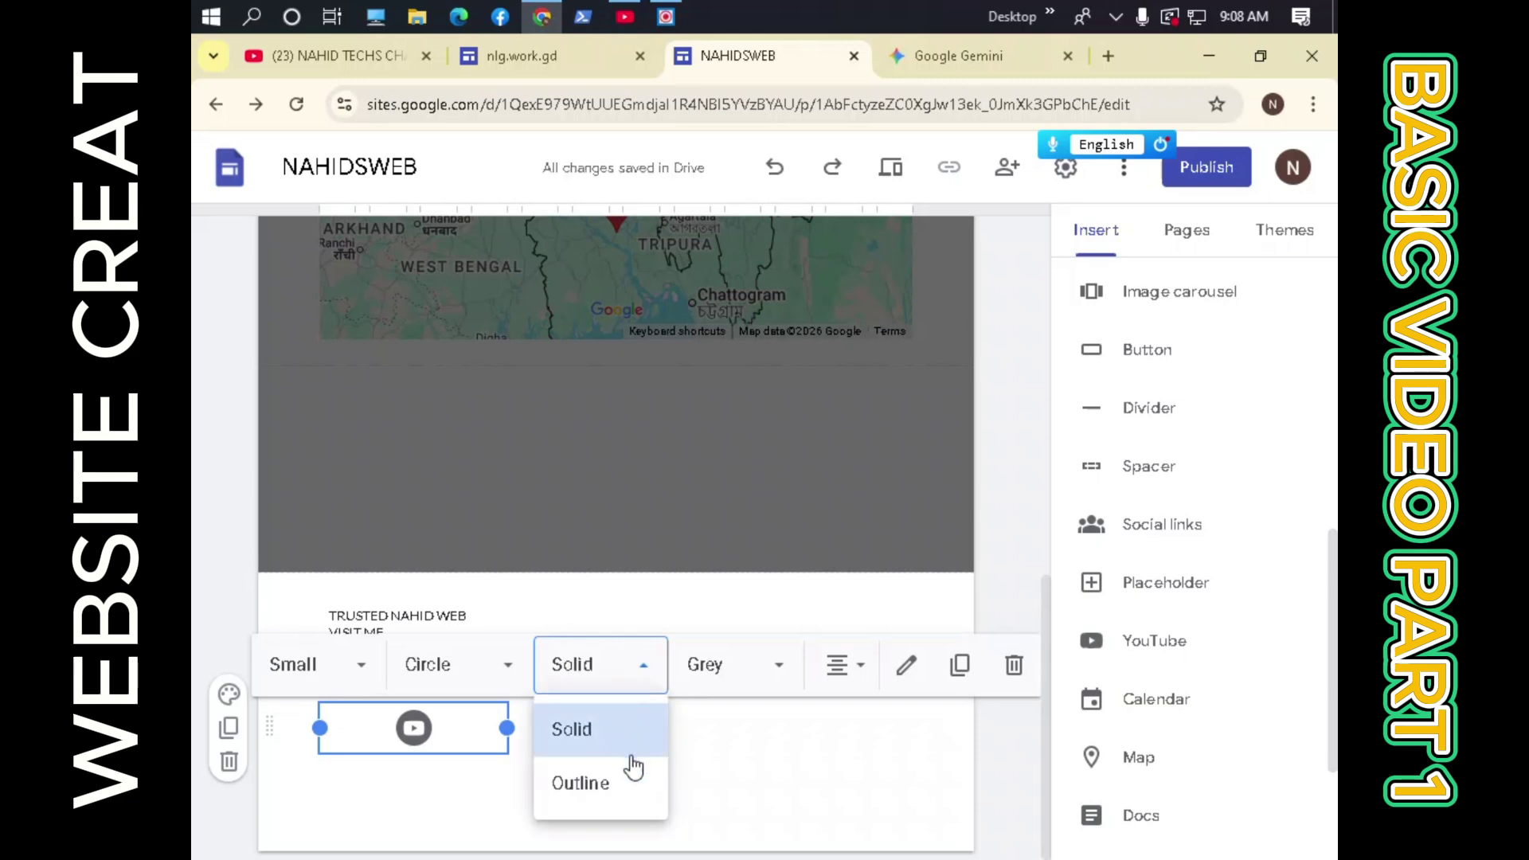
pyautogui.click(645, 790)
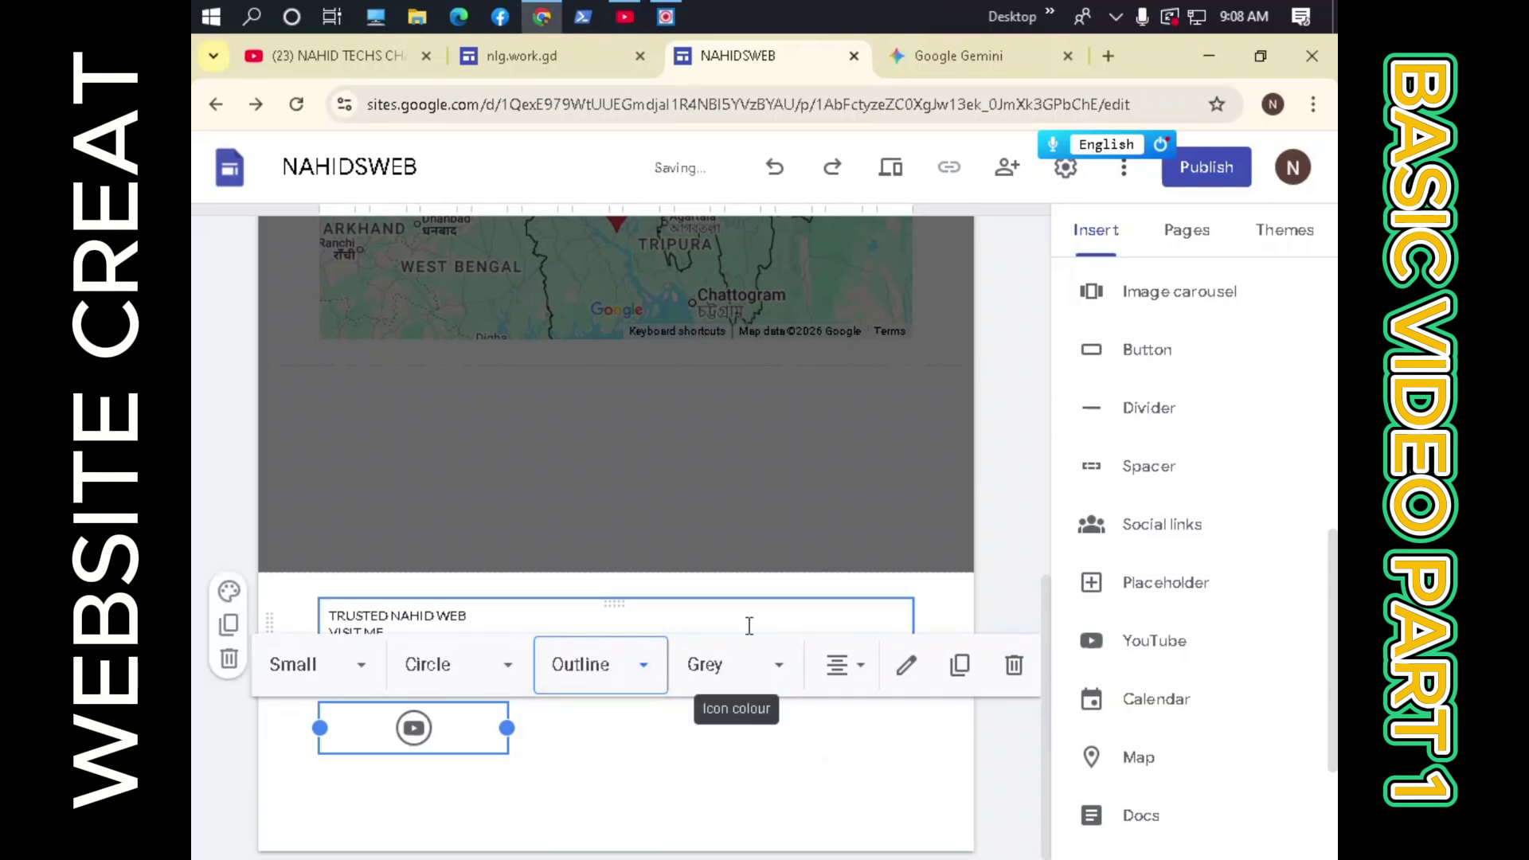
pyautogui.click(727, 681)
pyautogui.click(719, 494)
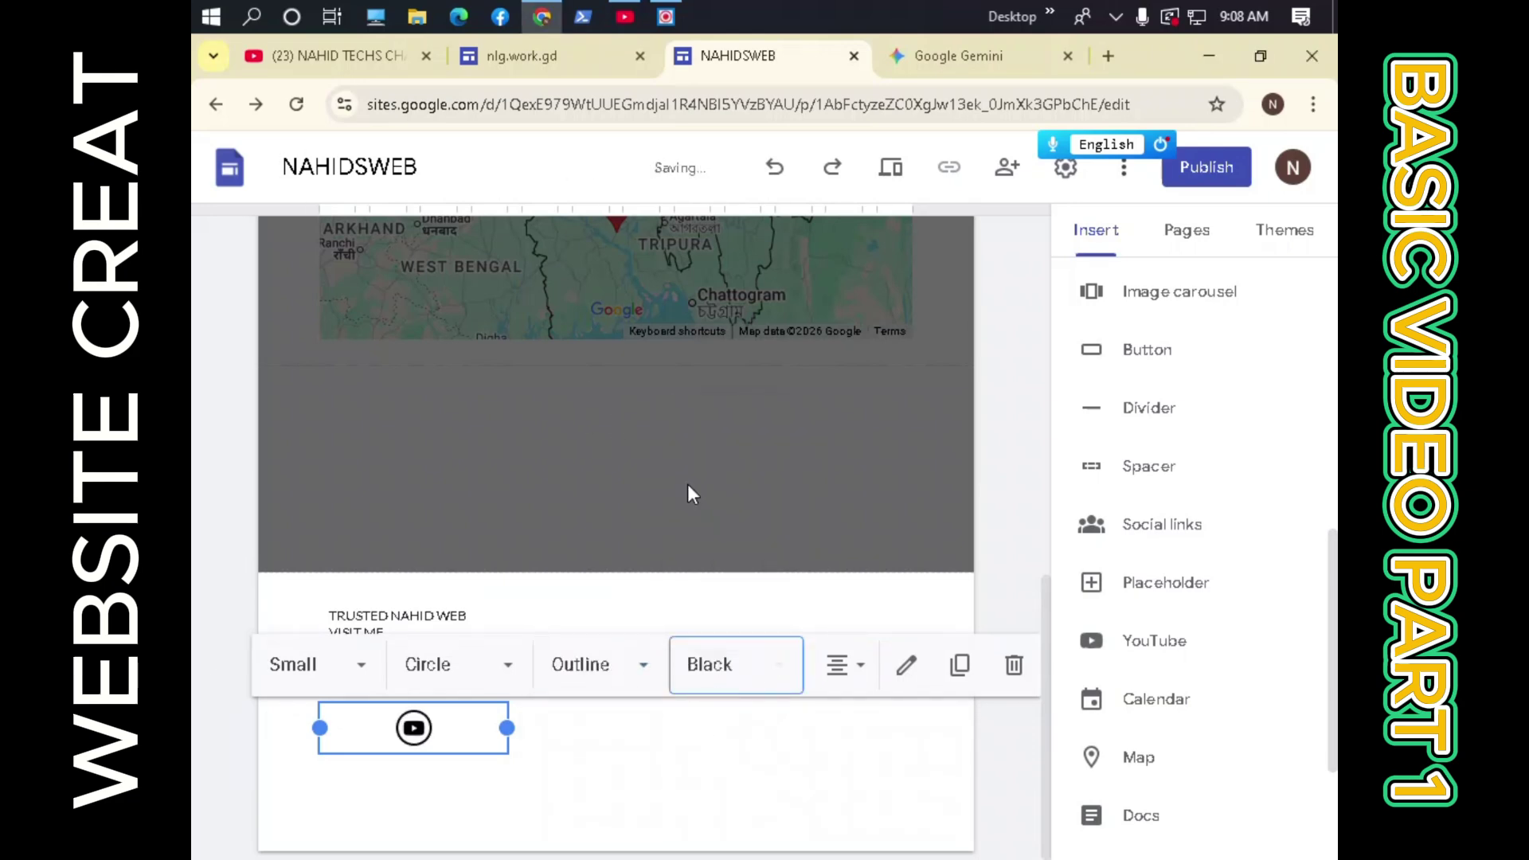
# Move the YouTube icon up into the footer text block, centred below "VISIT ME".
pyautogui.moveTo(498, 755); pyautogui.dragTo(494, 665)
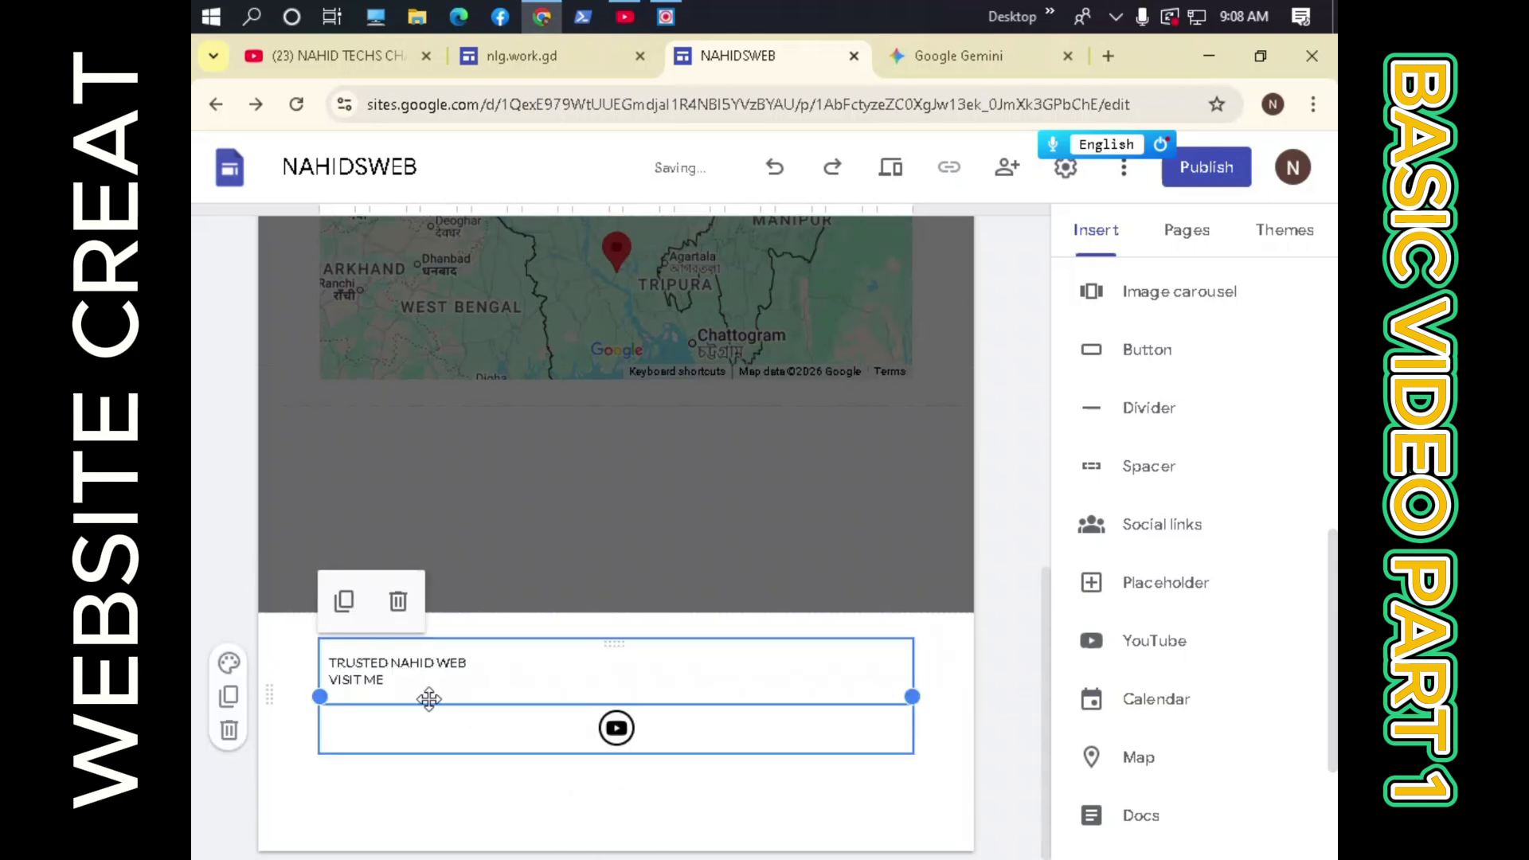
pyautogui.click(483, 734)
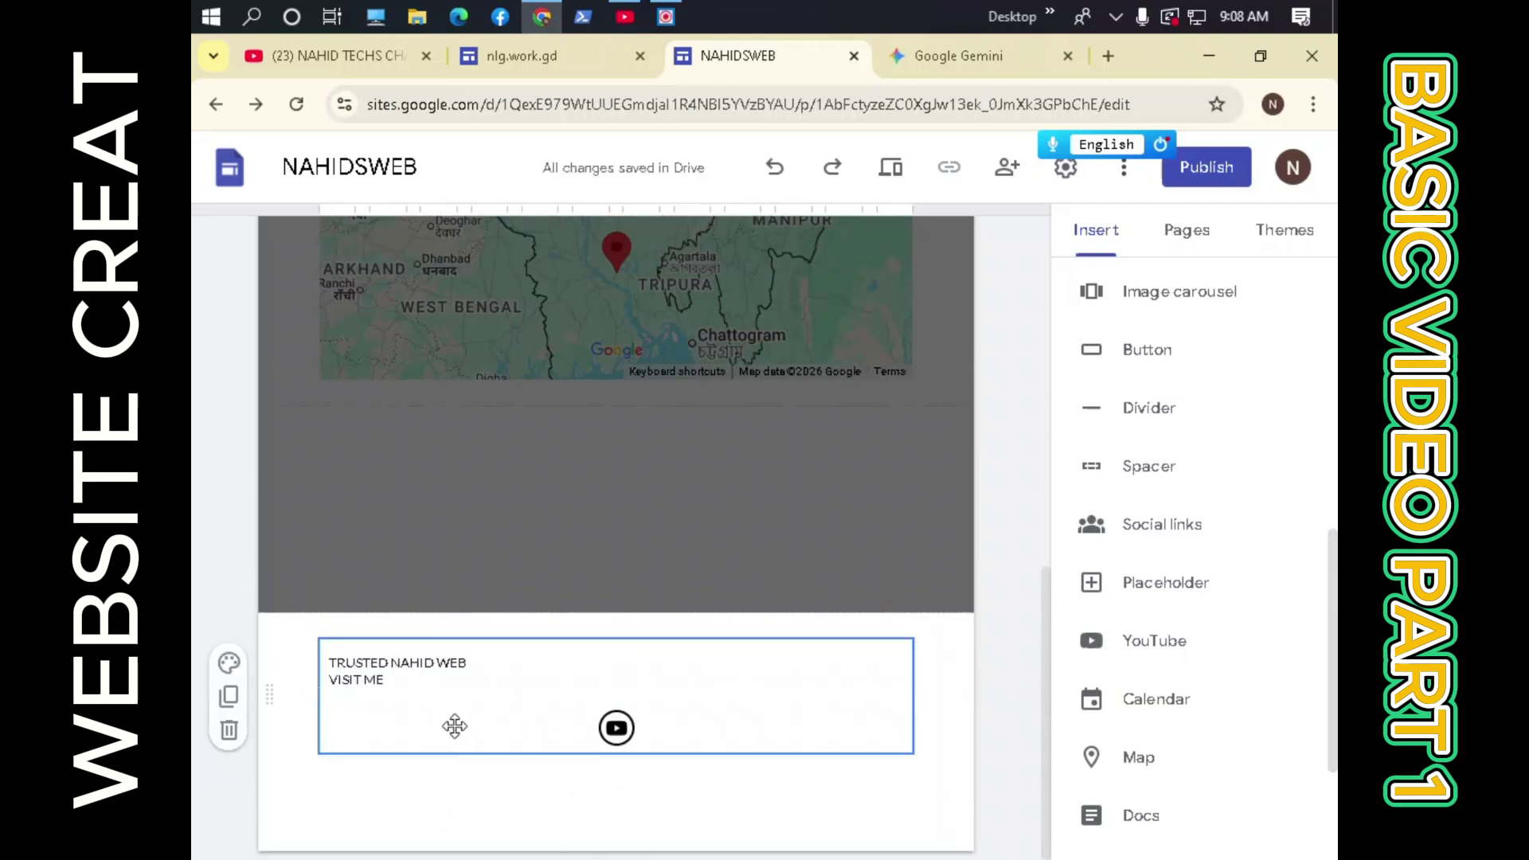
pyautogui.click(398, 694)
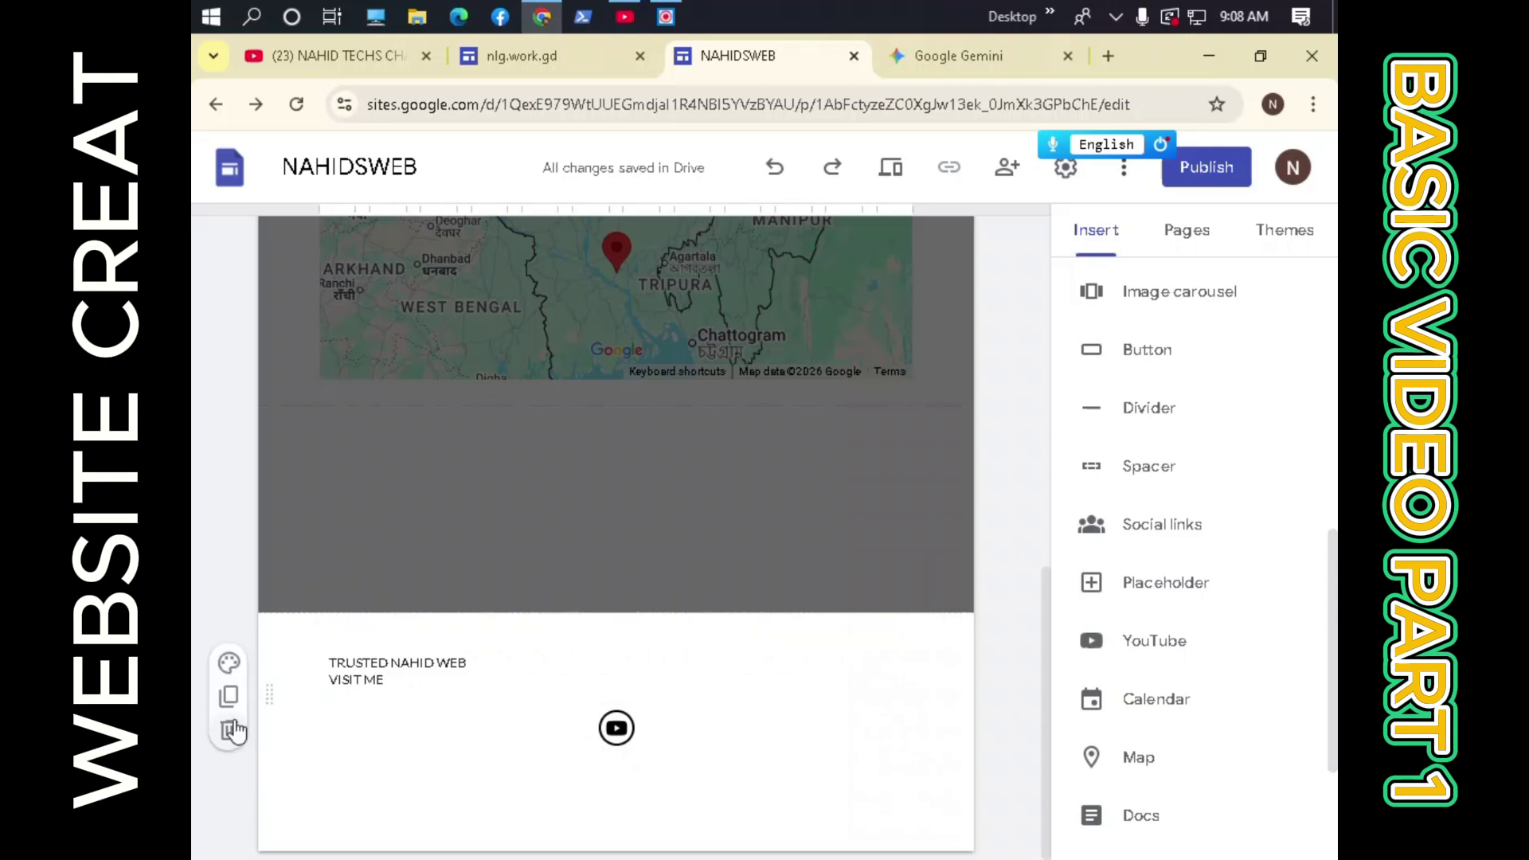
# Search Google Images for "RED" and apply the first plain red image as the footer's background.
pyautogui.click(229, 662)
pyautogui.moveTo(398, 647)
pyautogui.click(482, 708)
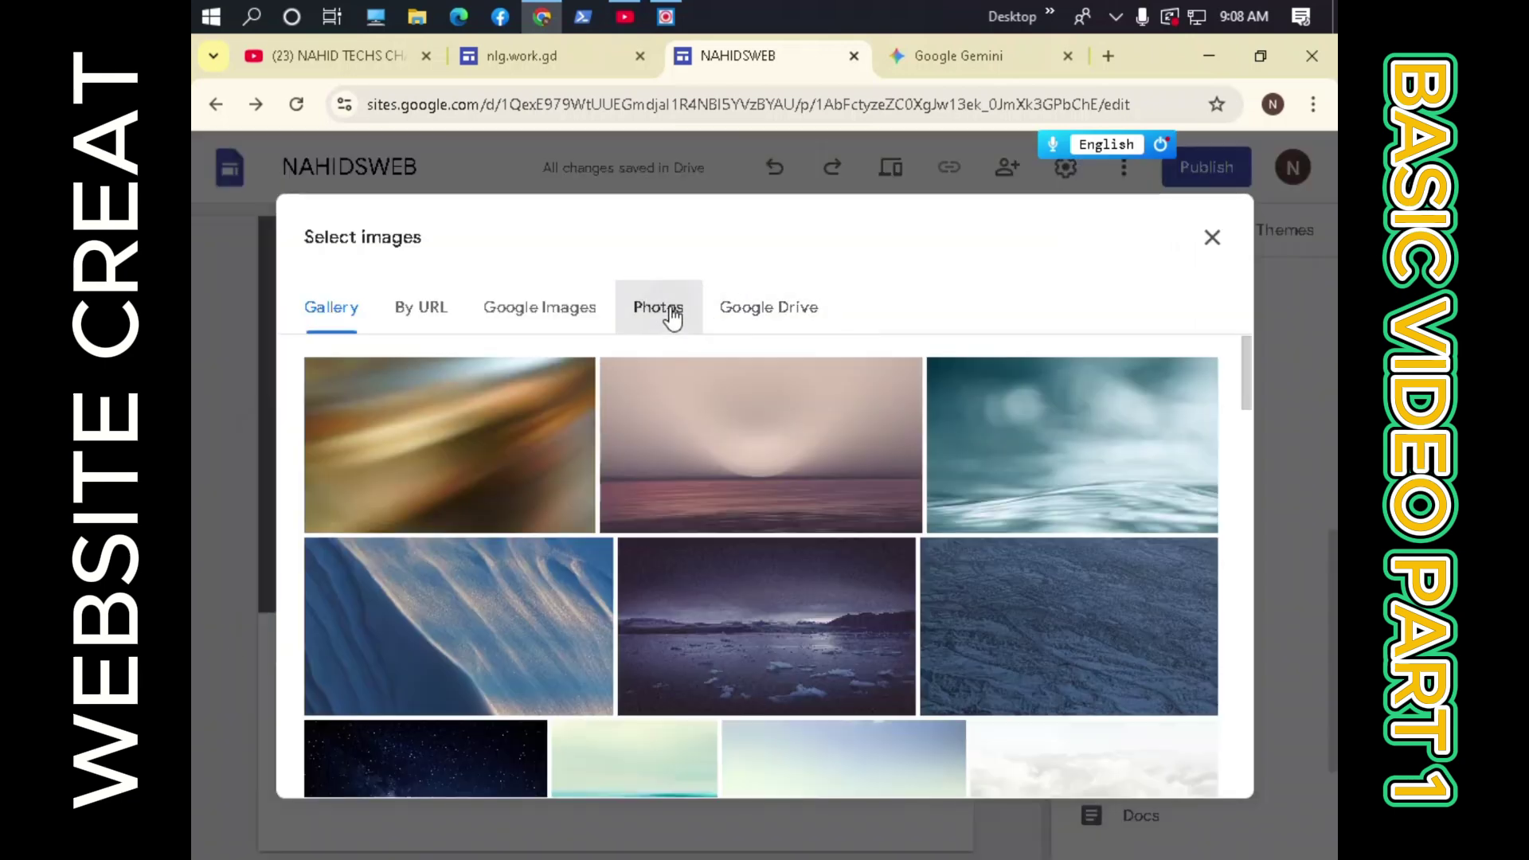
pyautogui.click(675, 311)
pyautogui.click(543, 303)
pyautogui.write('RED')
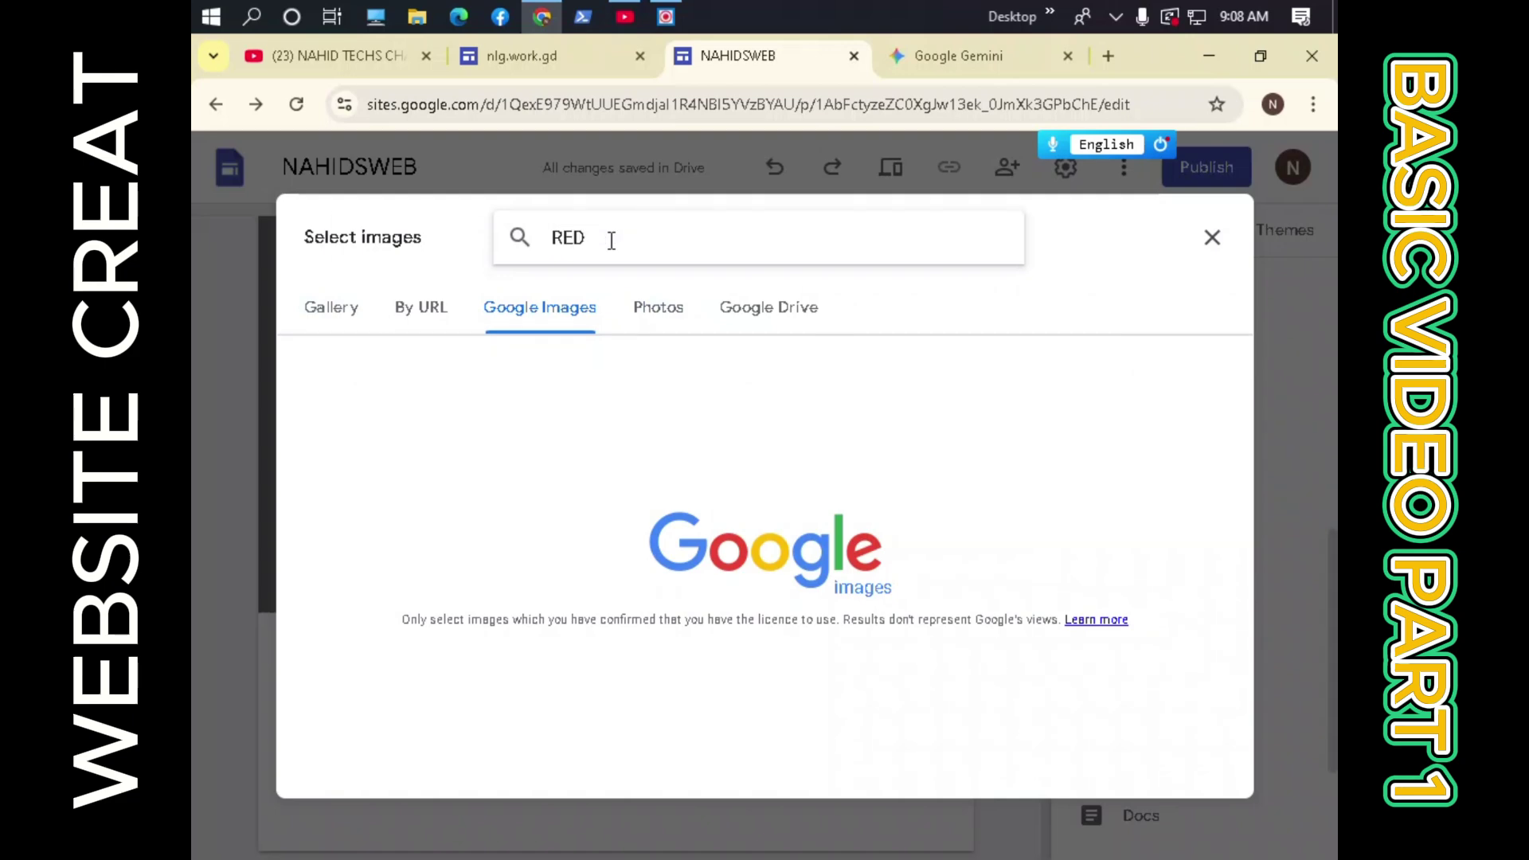
pyautogui.press('Return')
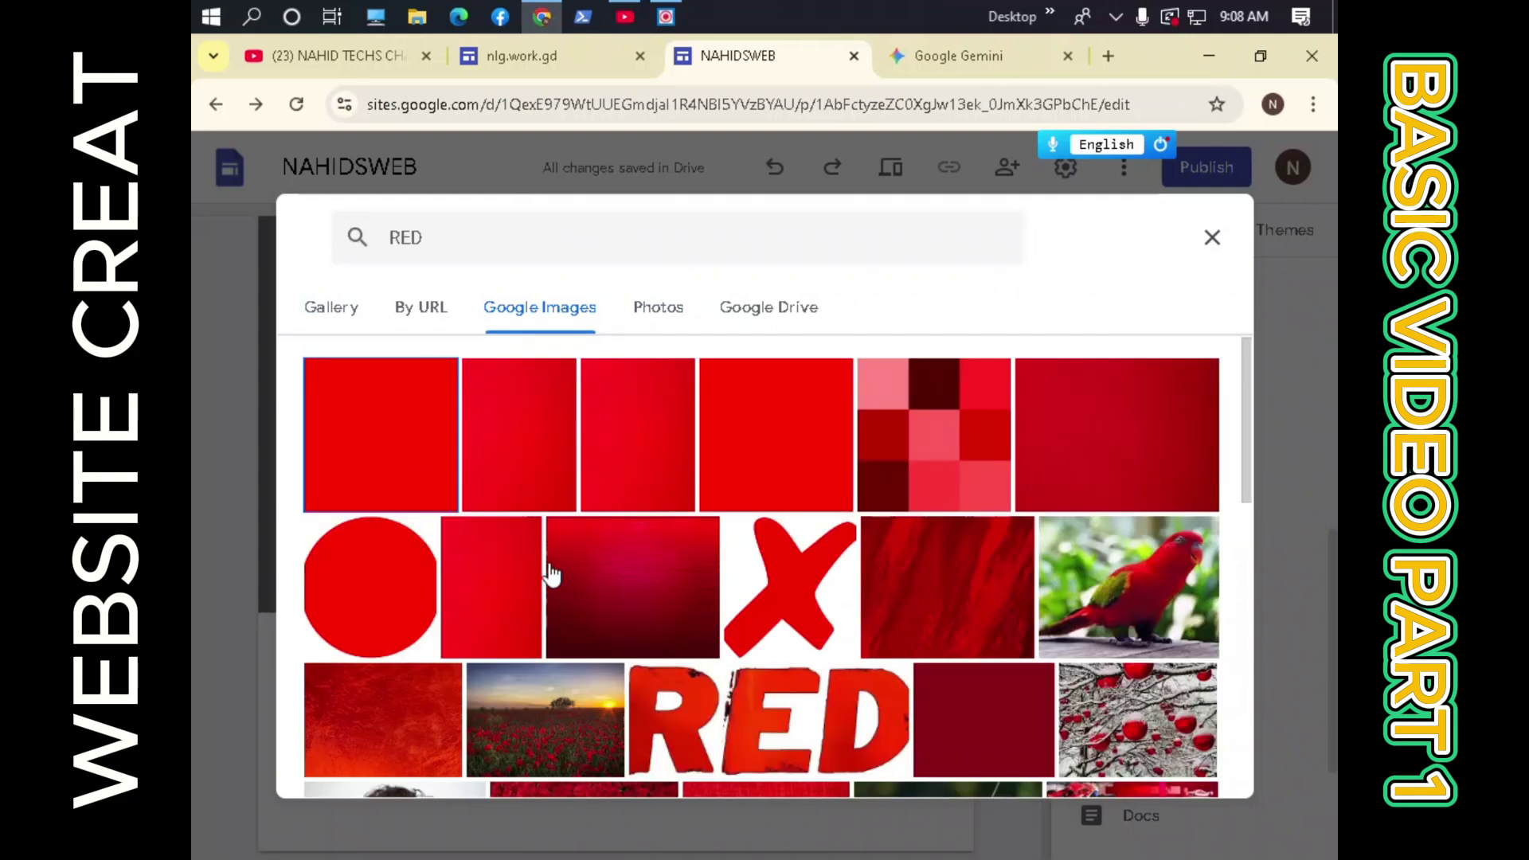
pyautogui.click(417, 478)
pyautogui.click(1157, 752)
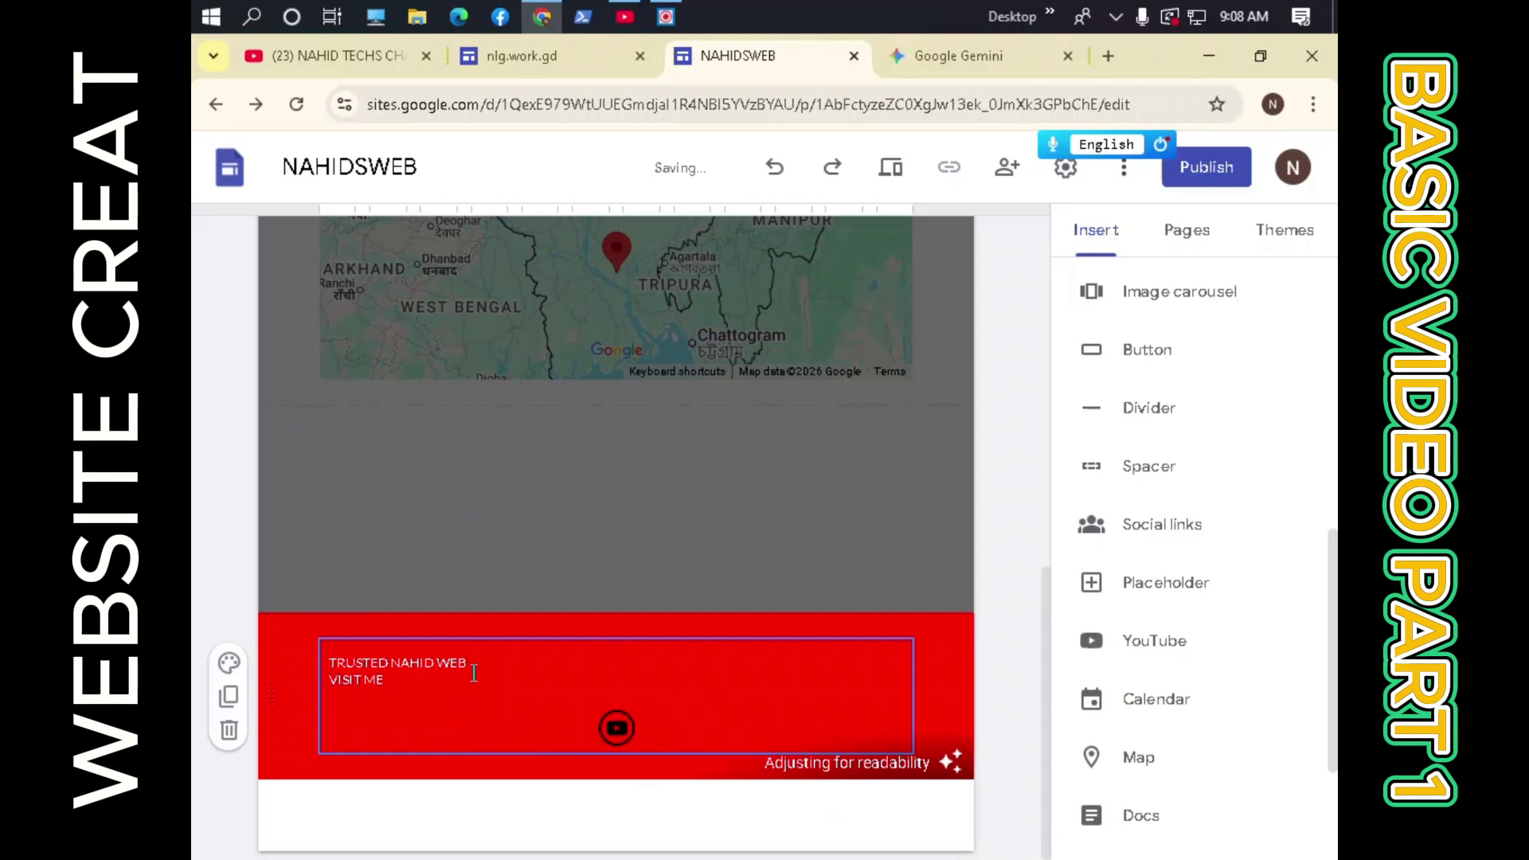
# Change the footer text "TRUSTED NAHID WEB" and "VISIT ME" to the Heading style.
pyautogui.click(393, 696)
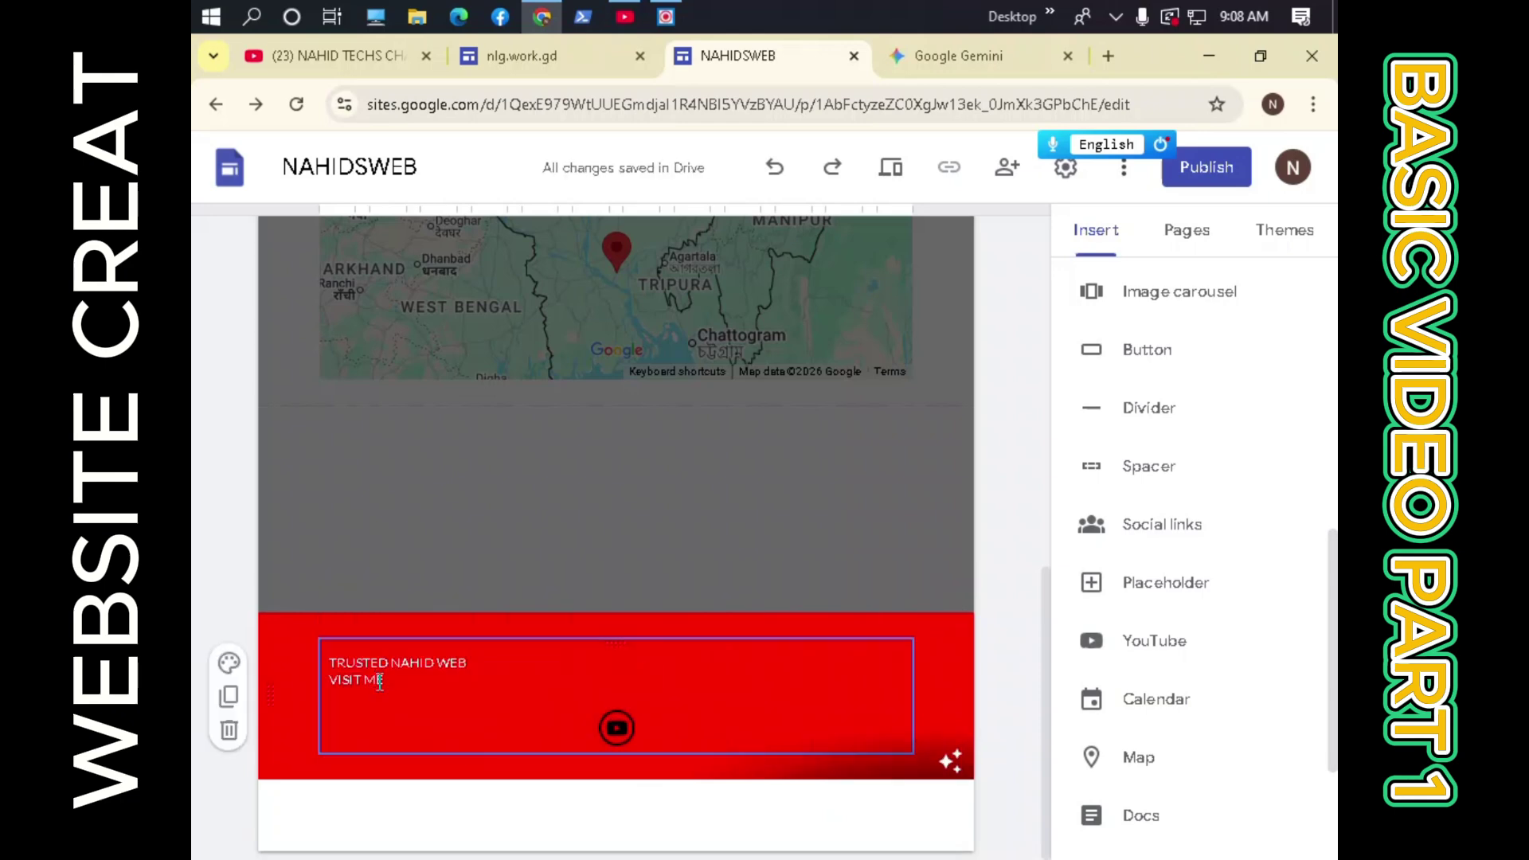
pyautogui.click(380, 683)
pyautogui.moveTo(380, 683); pyautogui.dragTo(348, 661)
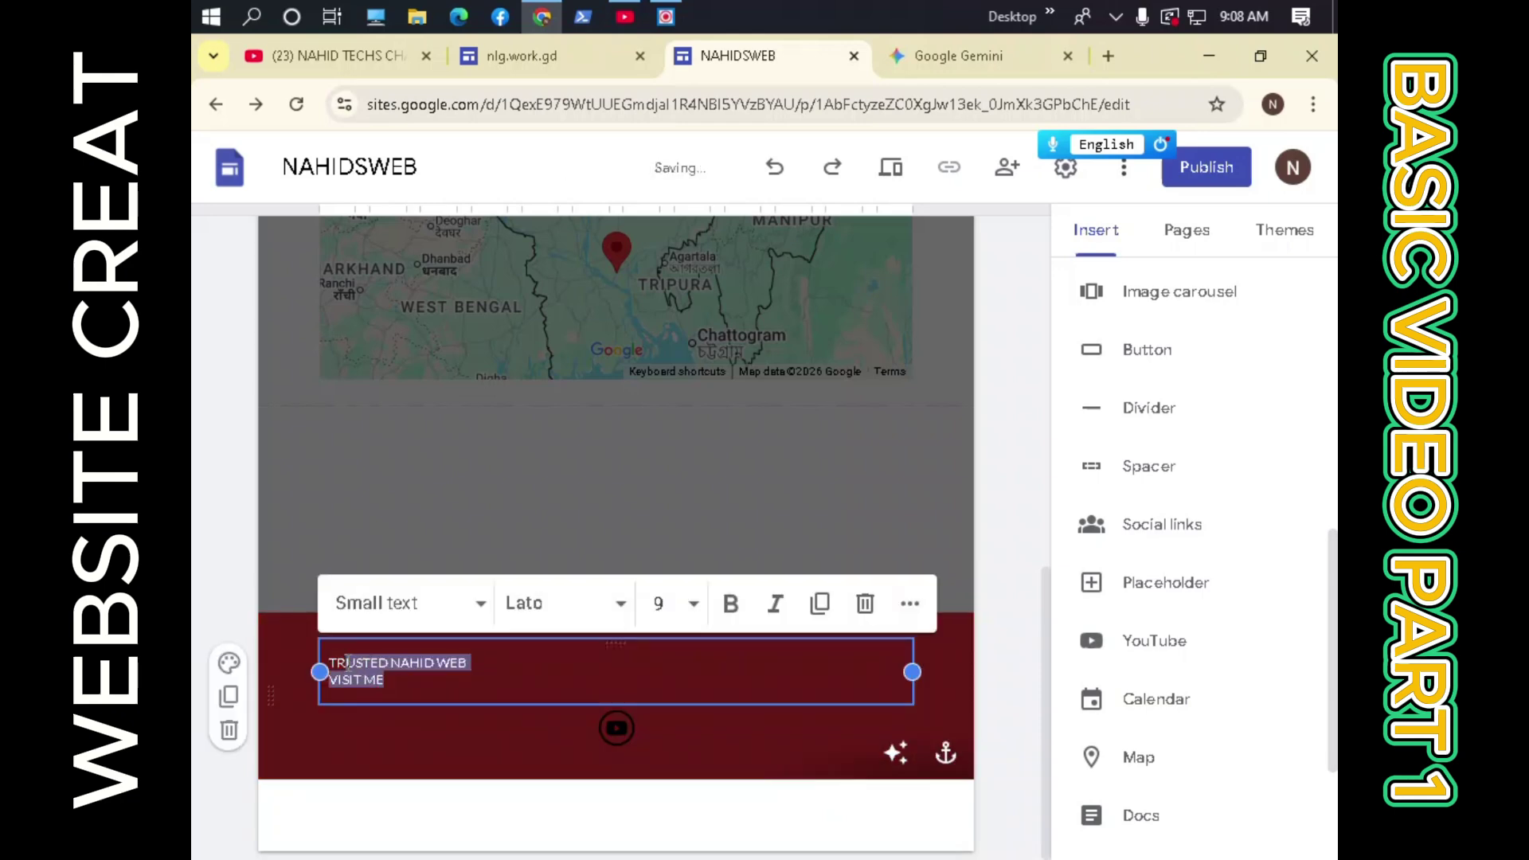
pyautogui.click(406, 609)
pyautogui.click(467, 724)
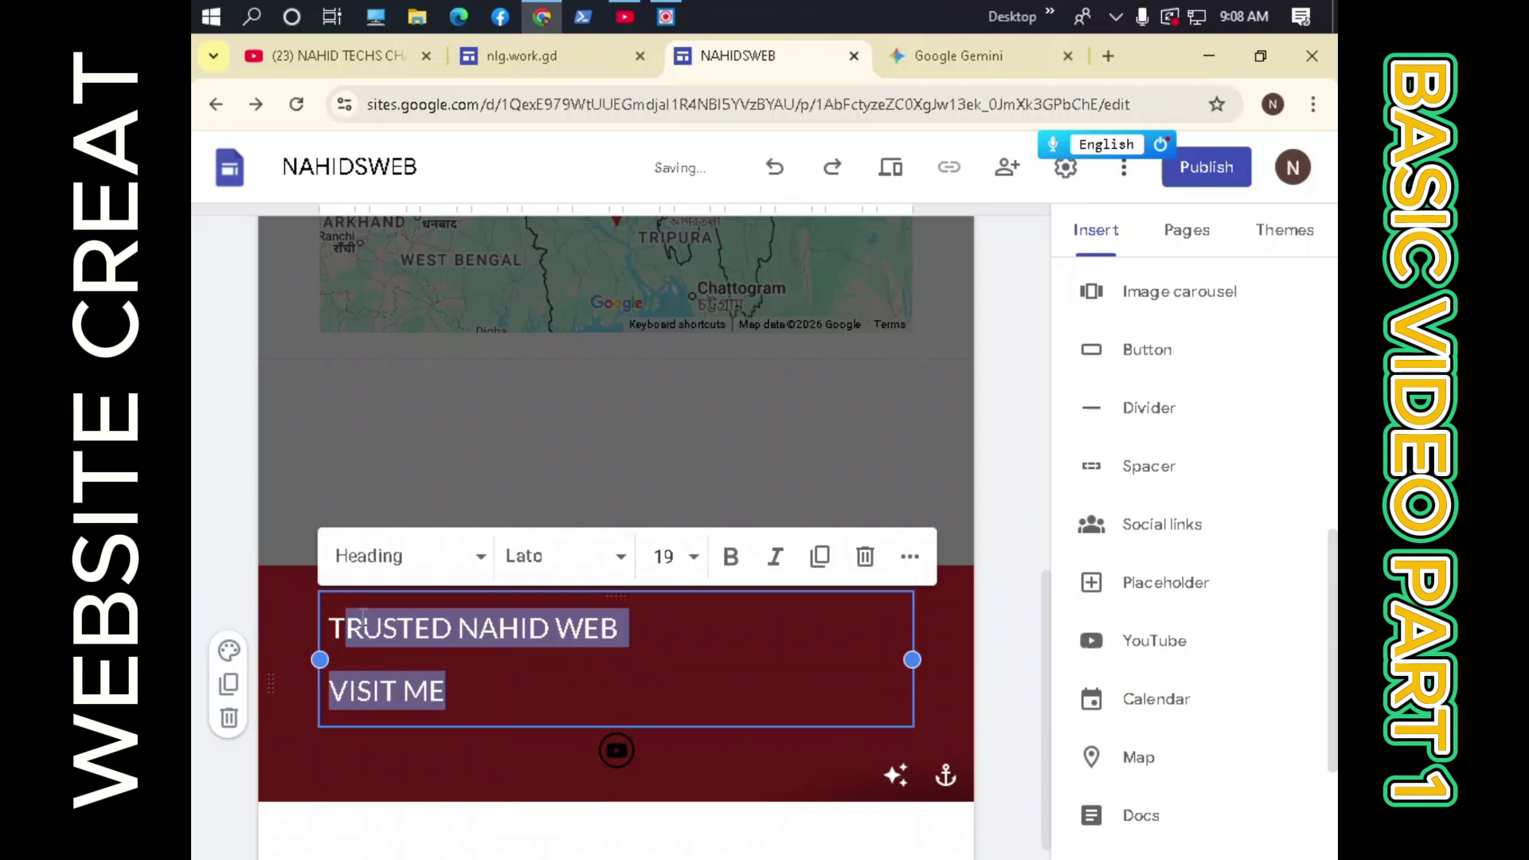
pyautogui.click(520, 700)
pyautogui.click(616, 821)
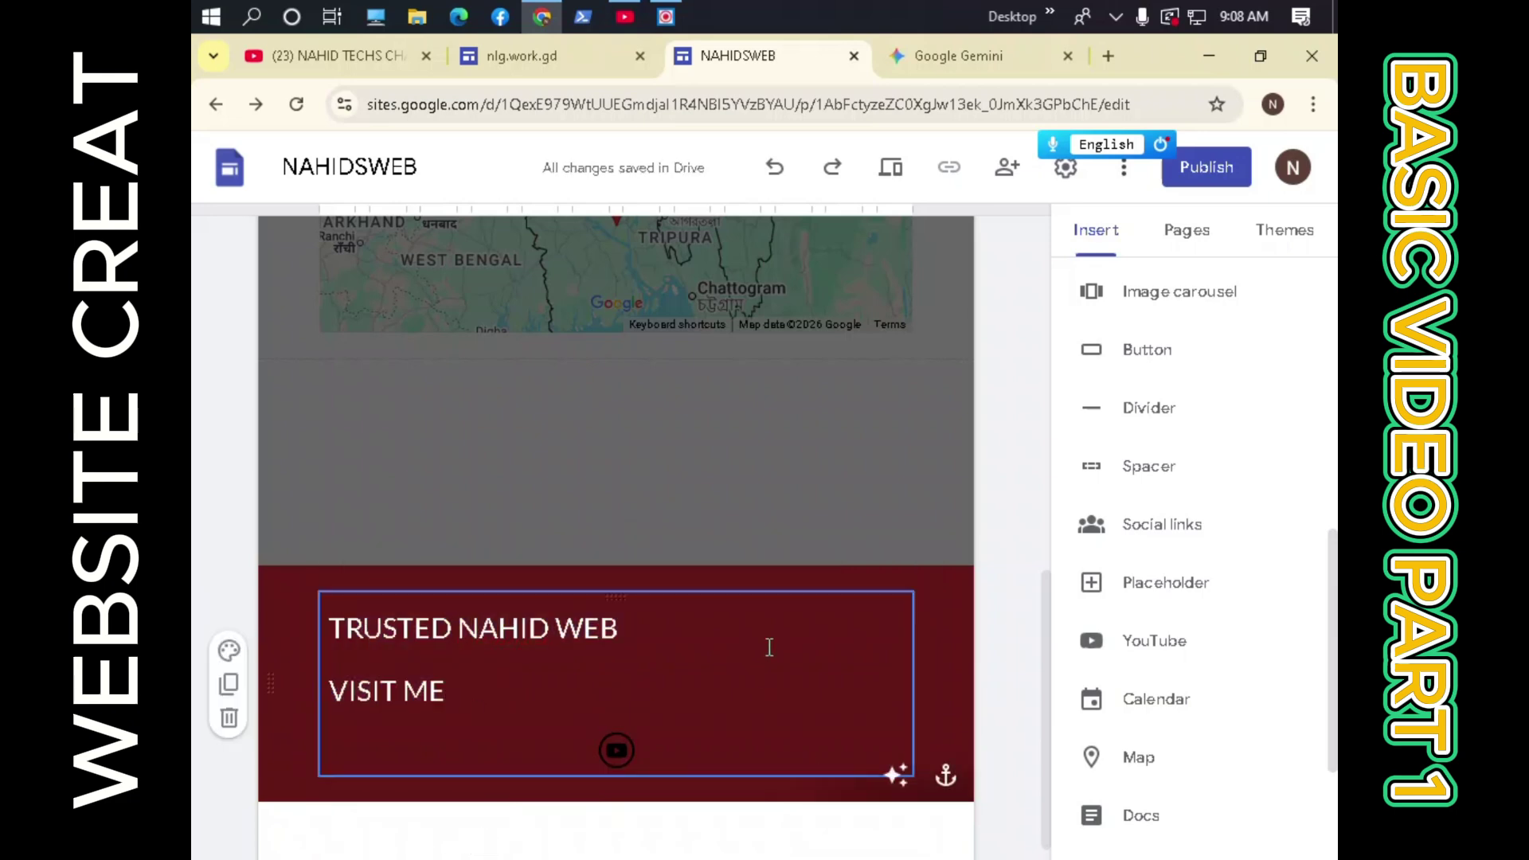
pyautogui.click(857, 467)
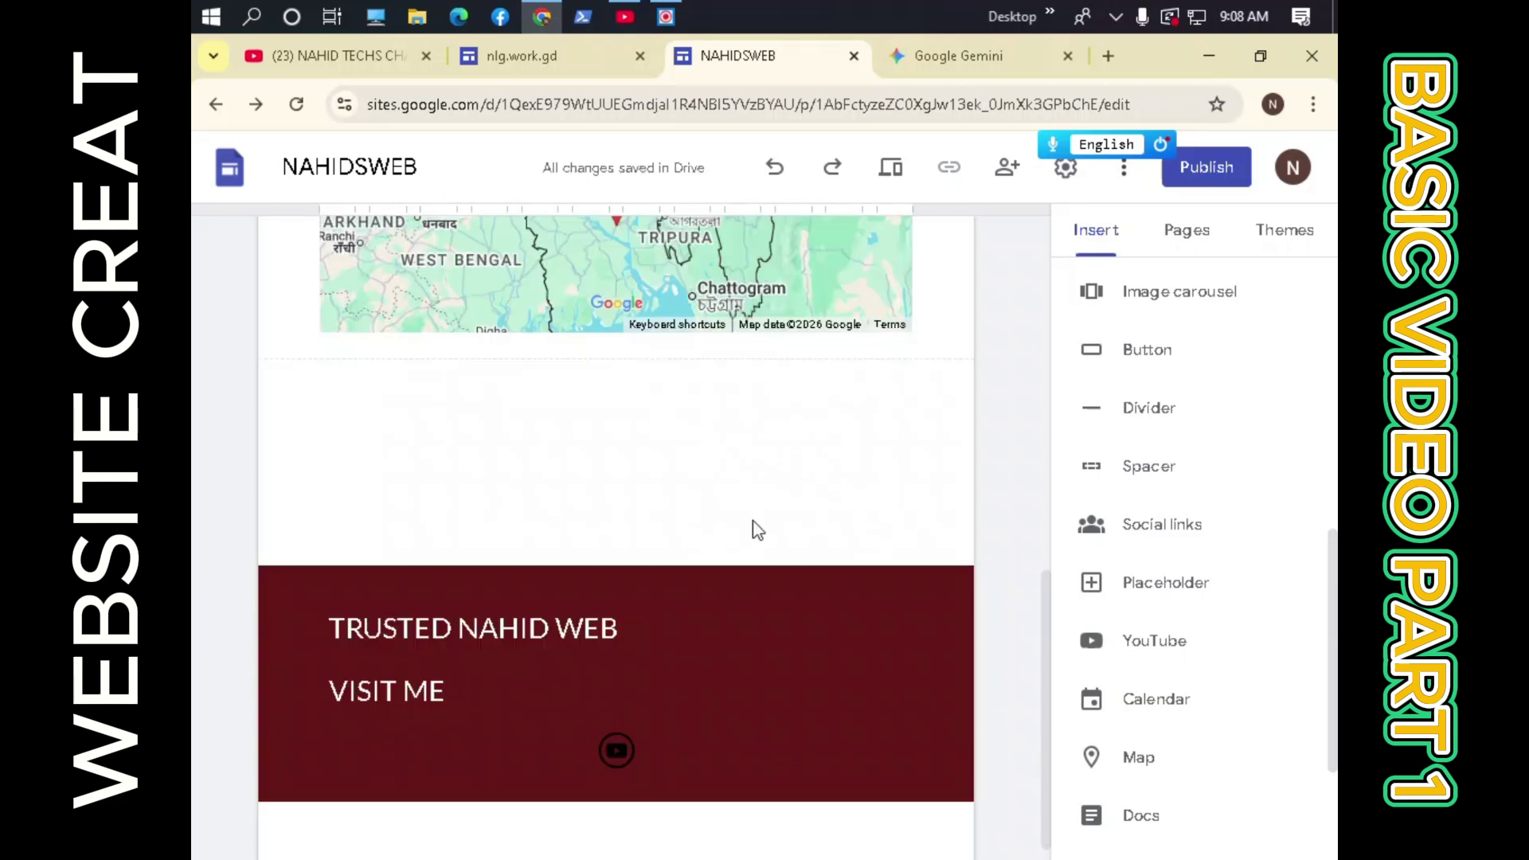
# Review the Home page and the ABOUT ME page in the editor, checking the content and the shared footer.
pyautogui.scroll(10, 791, 505)
pyautogui.scroll(-5, 901, 494)
pyautogui.click(1187, 230)
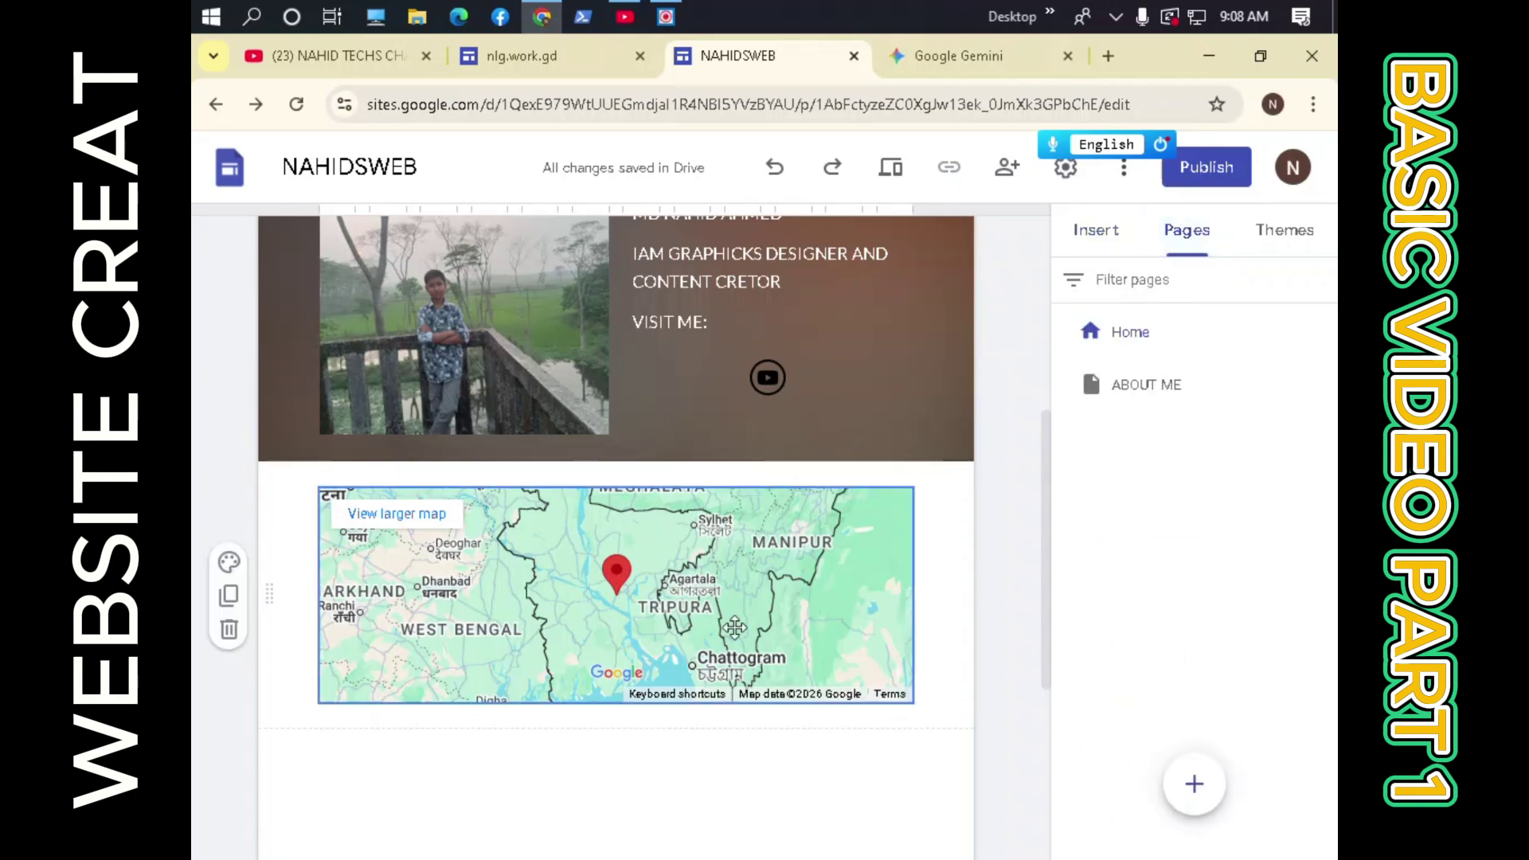
pyautogui.click(1107, 405)
pyautogui.scroll(-10, 580, 581)
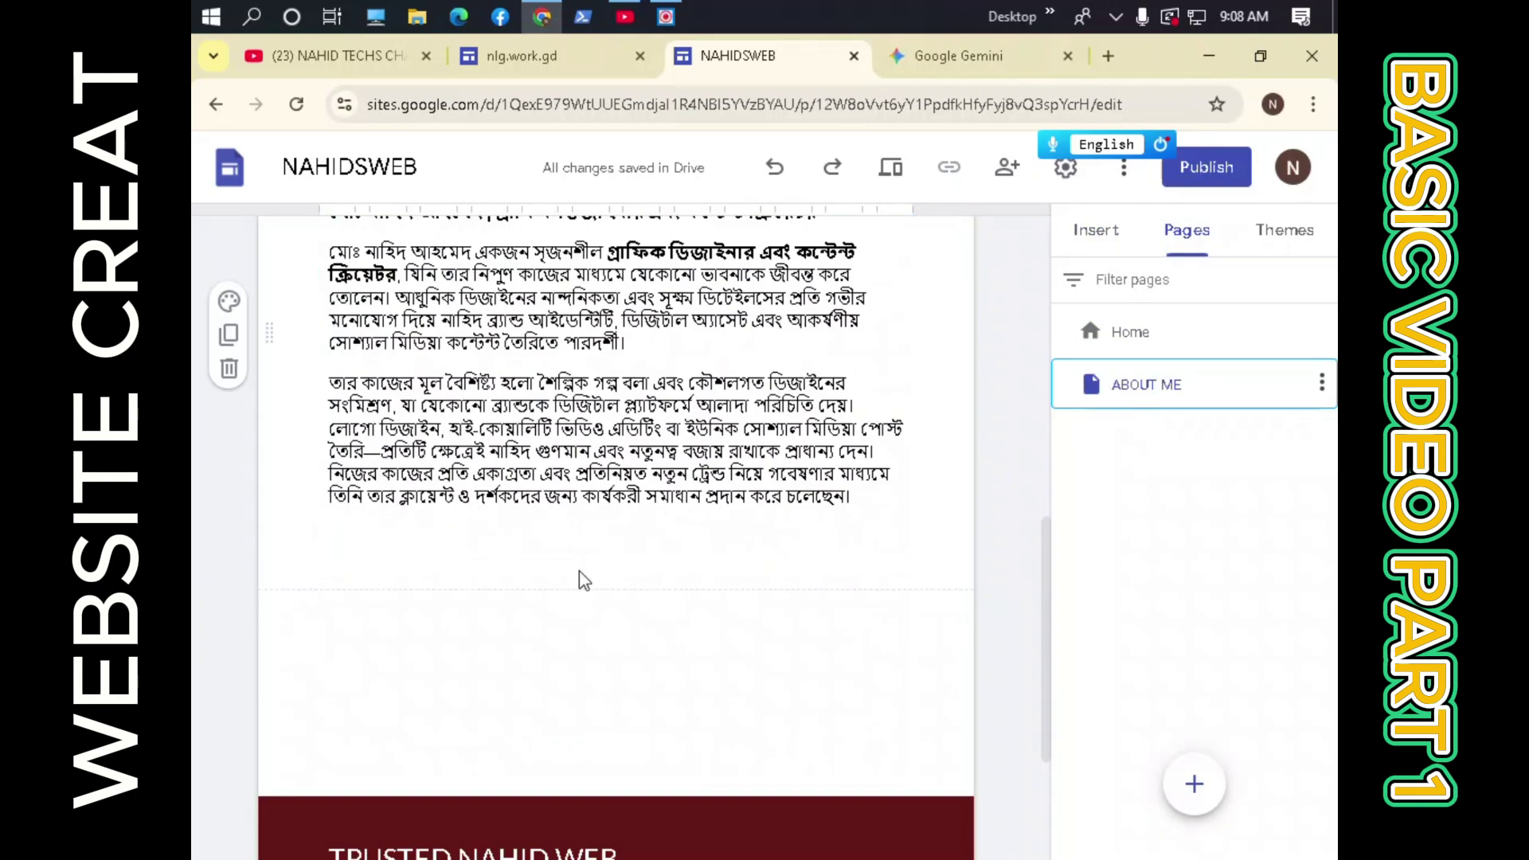
pyautogui.scroll(10, 808, 687)
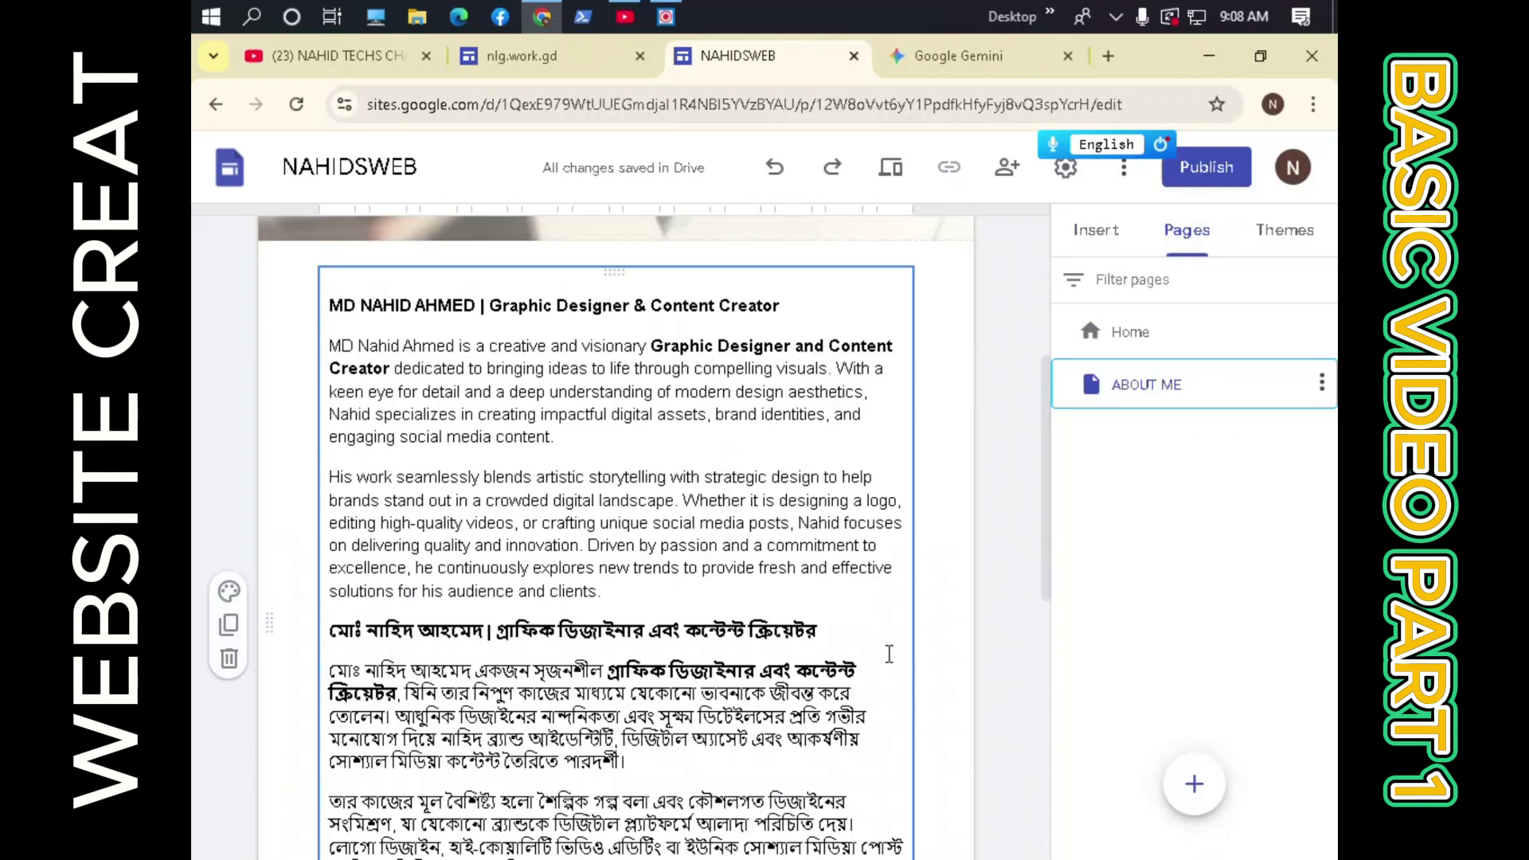
pyautogui.scroll(-1, 870, 376)
pyautogui.scroll(1, 870, 376)
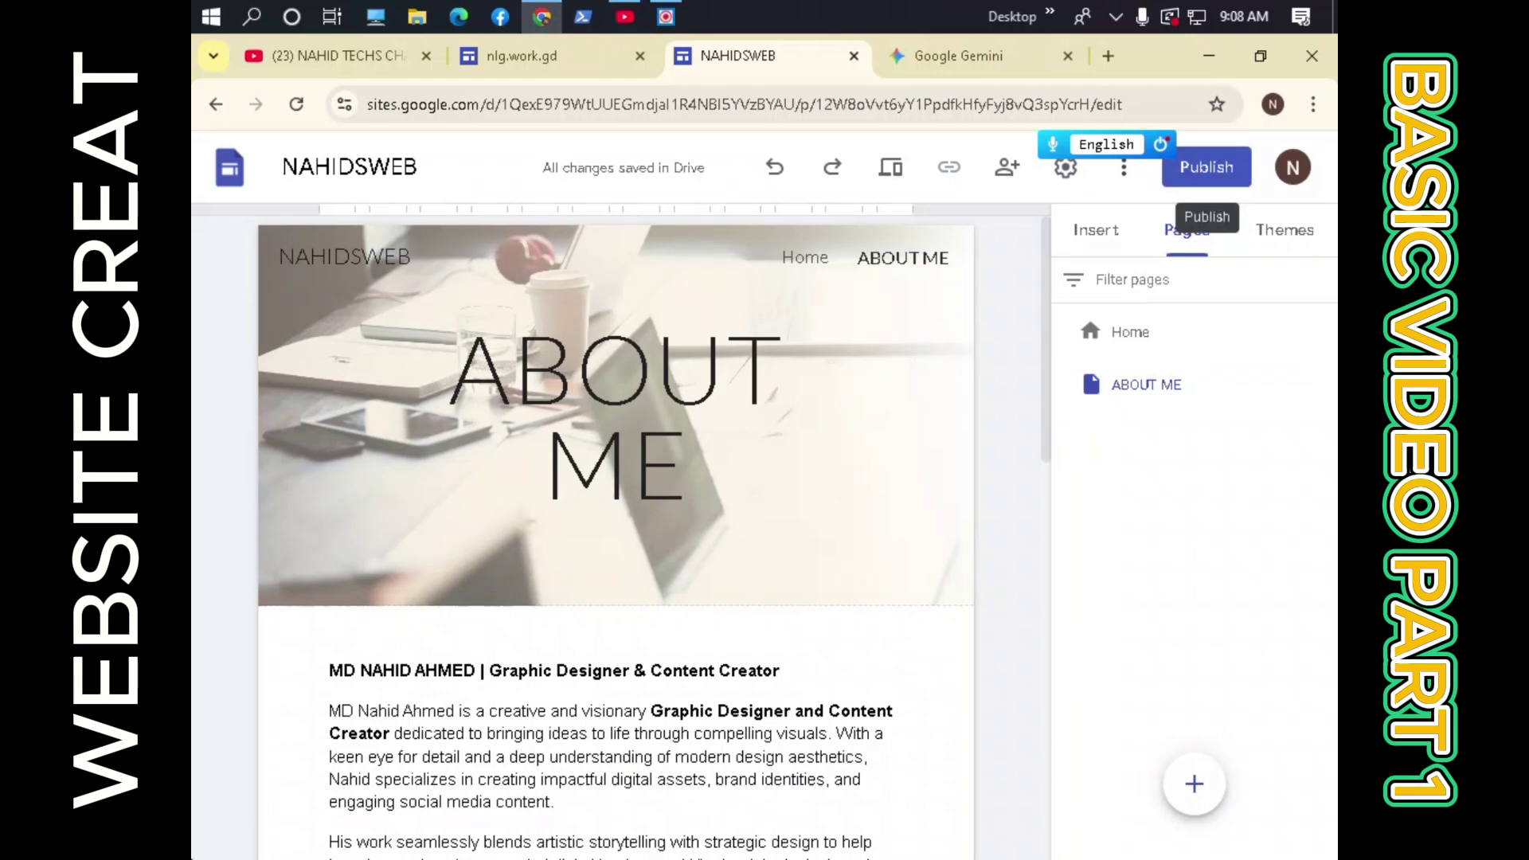
# Publish the site under the web address nahidsweb and open the published version.
pyautogui.click(1206, 167)
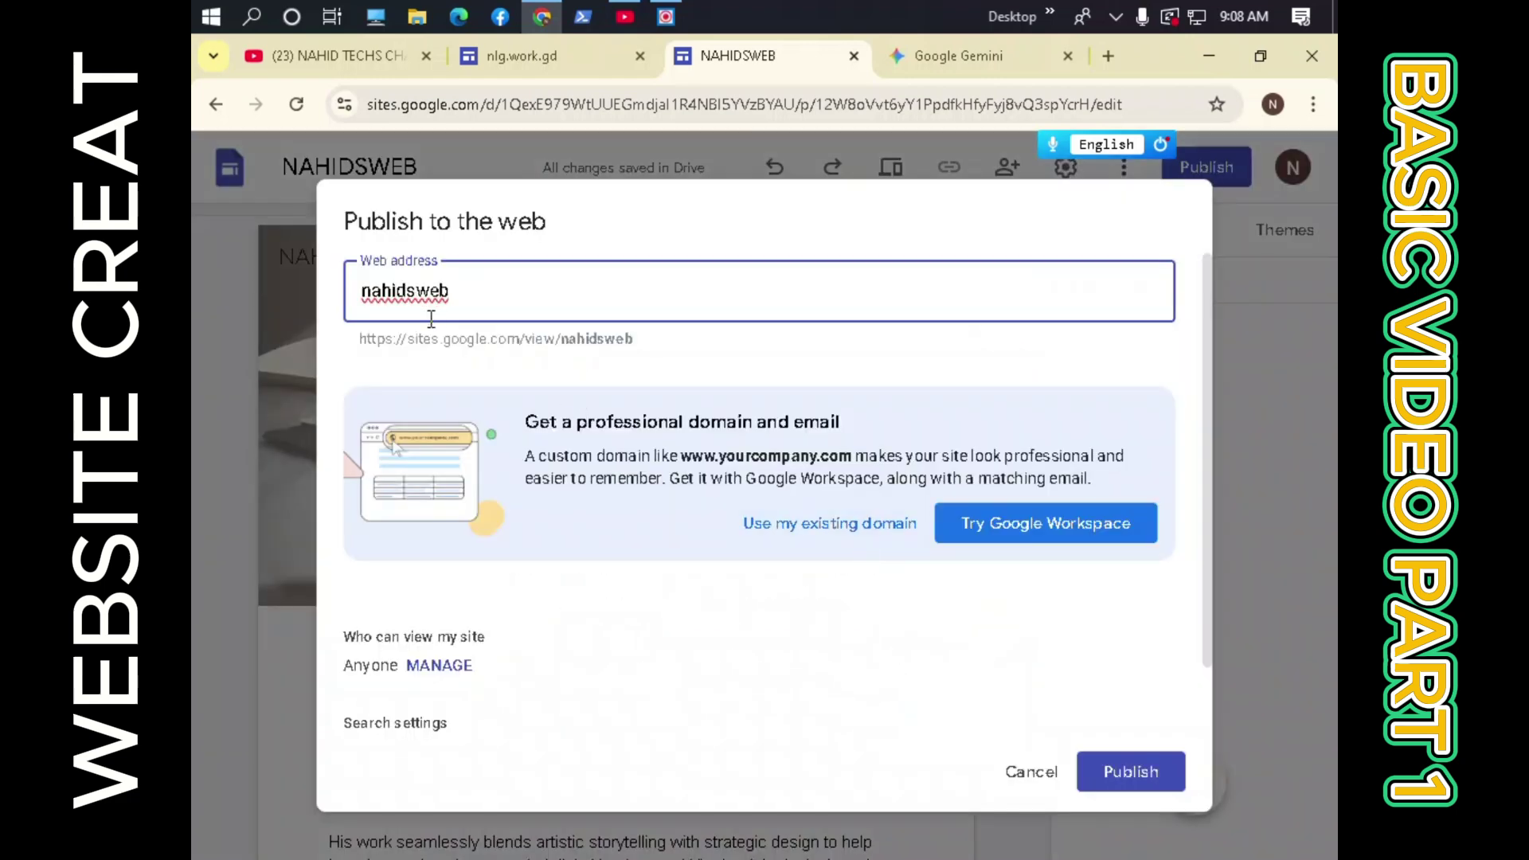
pyautogui.click(1133, 776)
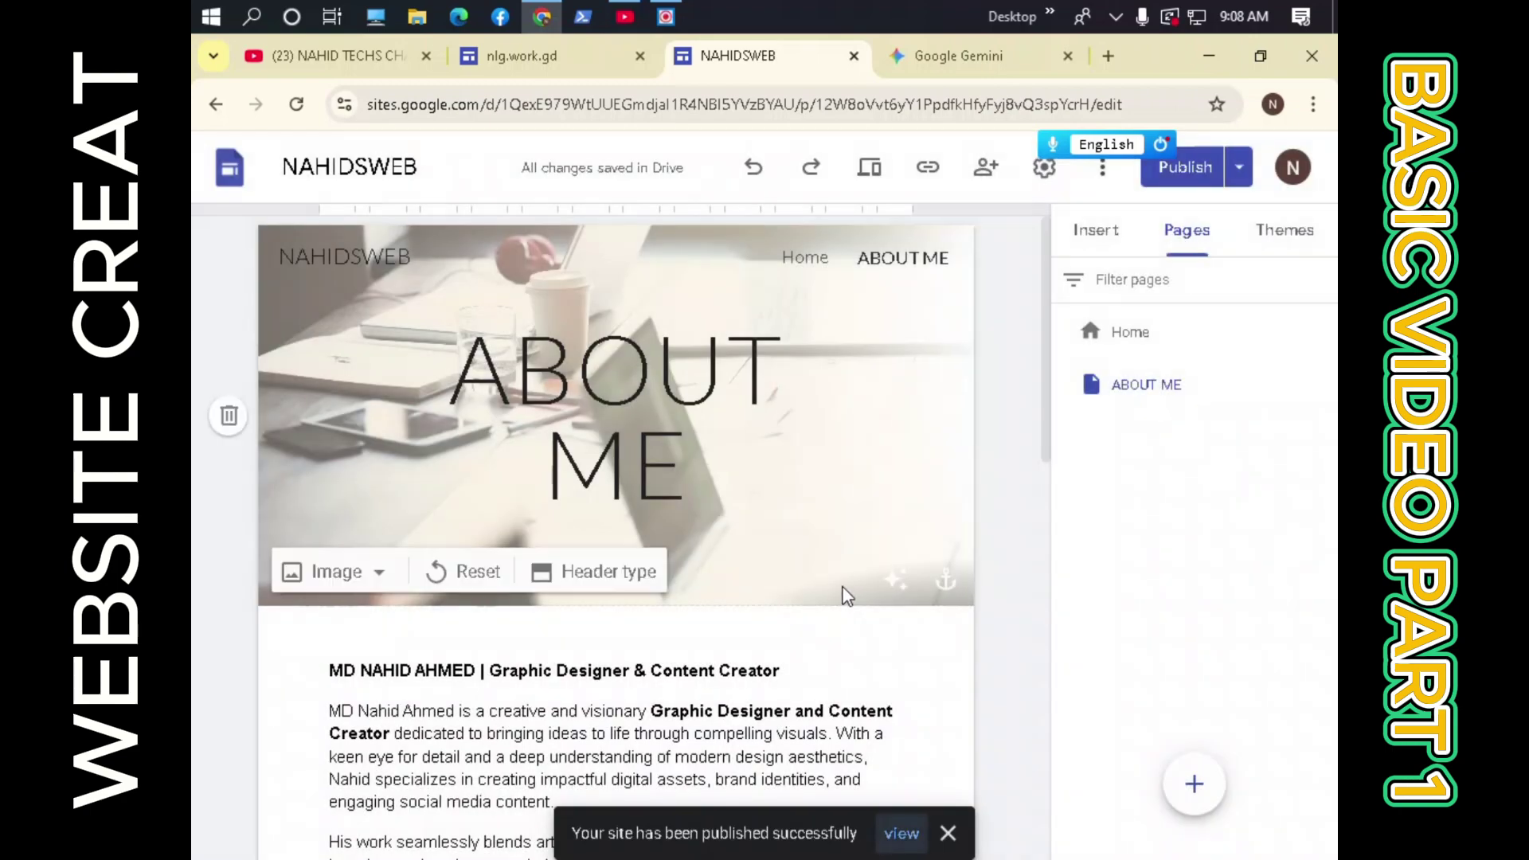
pyautogui.click(901, 834)
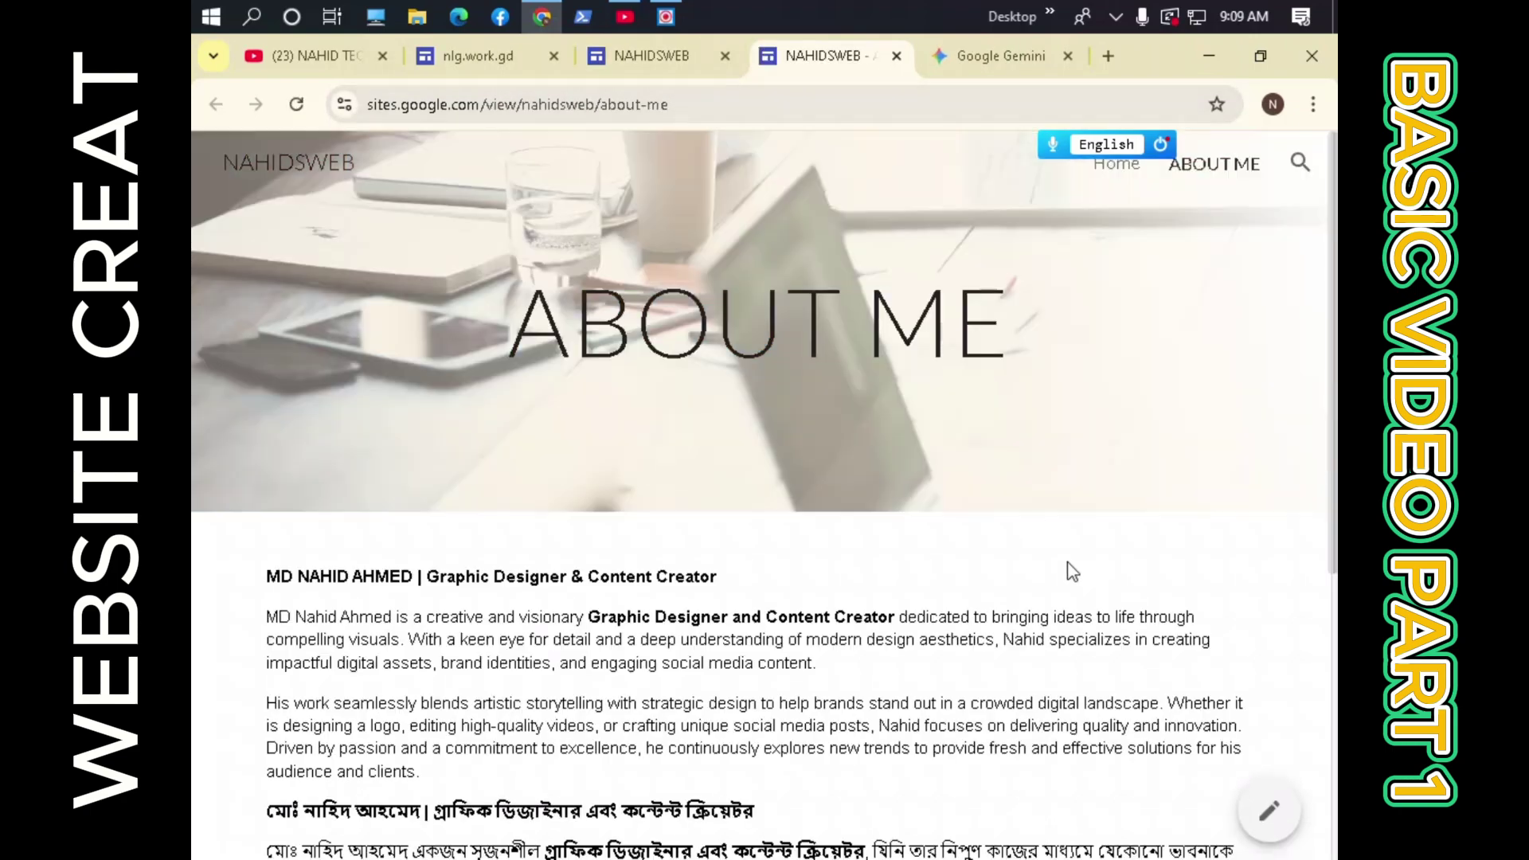
# Examine the published ABOUT ME page from header to footer, and close the published site.
pyautogui.scroll(-6, 1036, 606)
pyautogui.scroll(6, 944, 574)
pyautogui.scroll(-1, 916, 701)
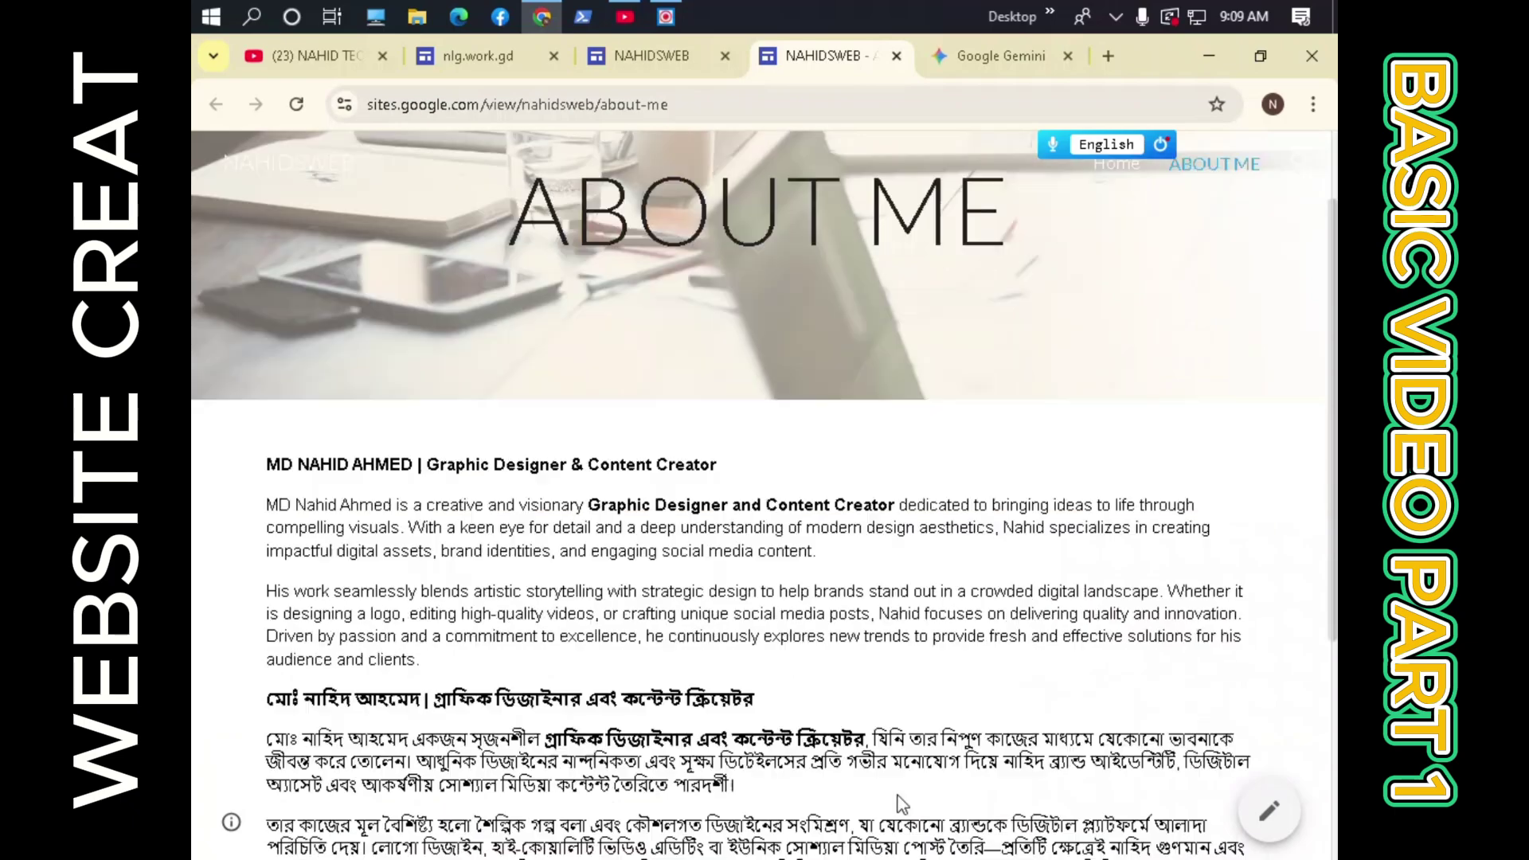
pyautogui.scroll(-5, 901, 803)
pyautogui.scroll(6, 763, 489)
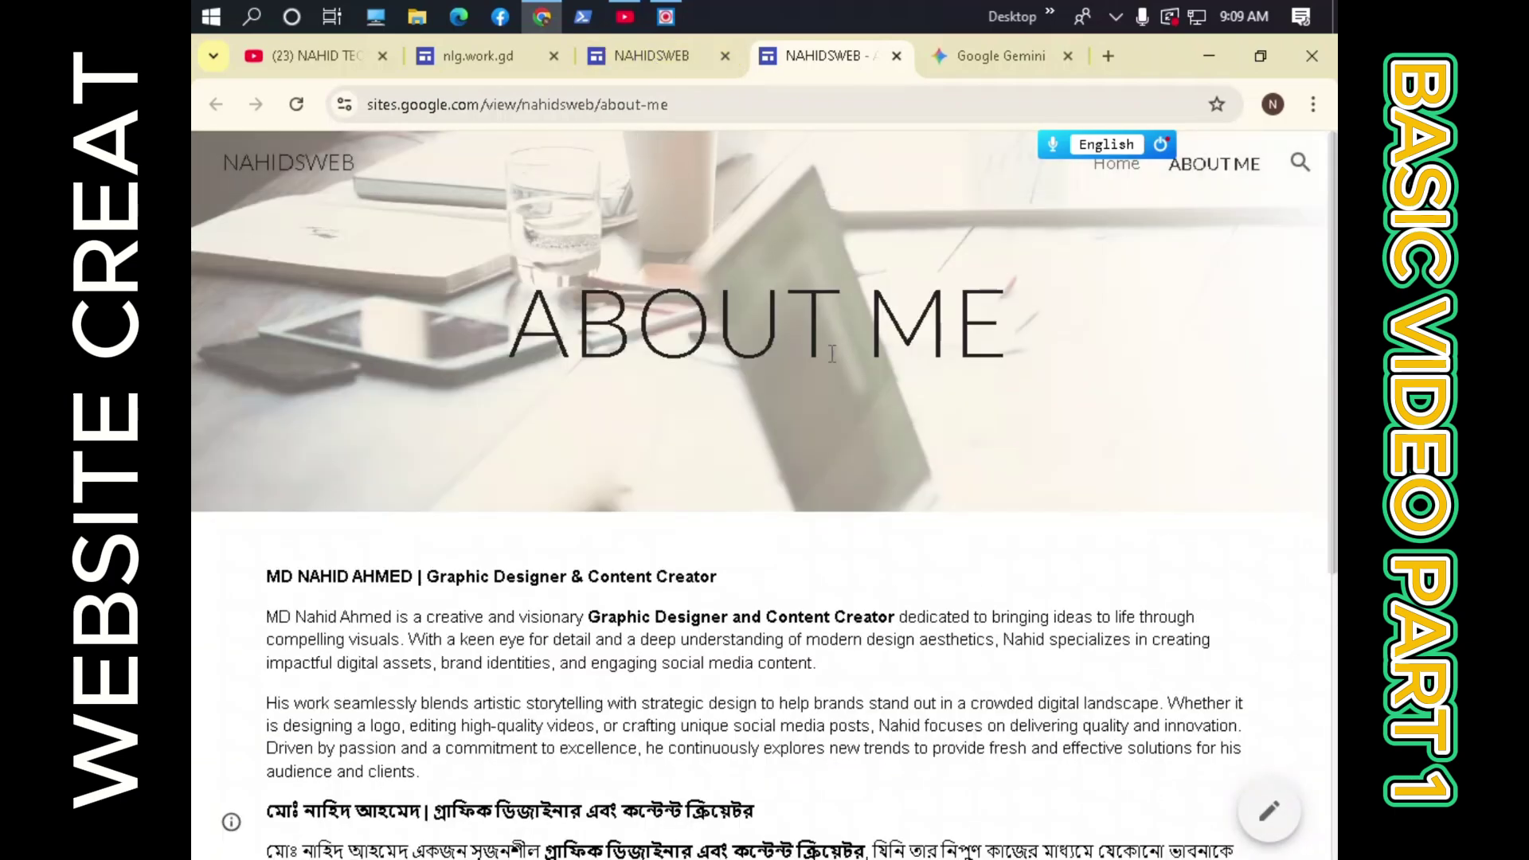
pyautogui.scroll(-5, 832, 659)
pyautogui.scroll(5, 846, 638)
pyautogui.scroll(-4, 1010, 750)
pyautogui.scroll(4, 1225, 806)
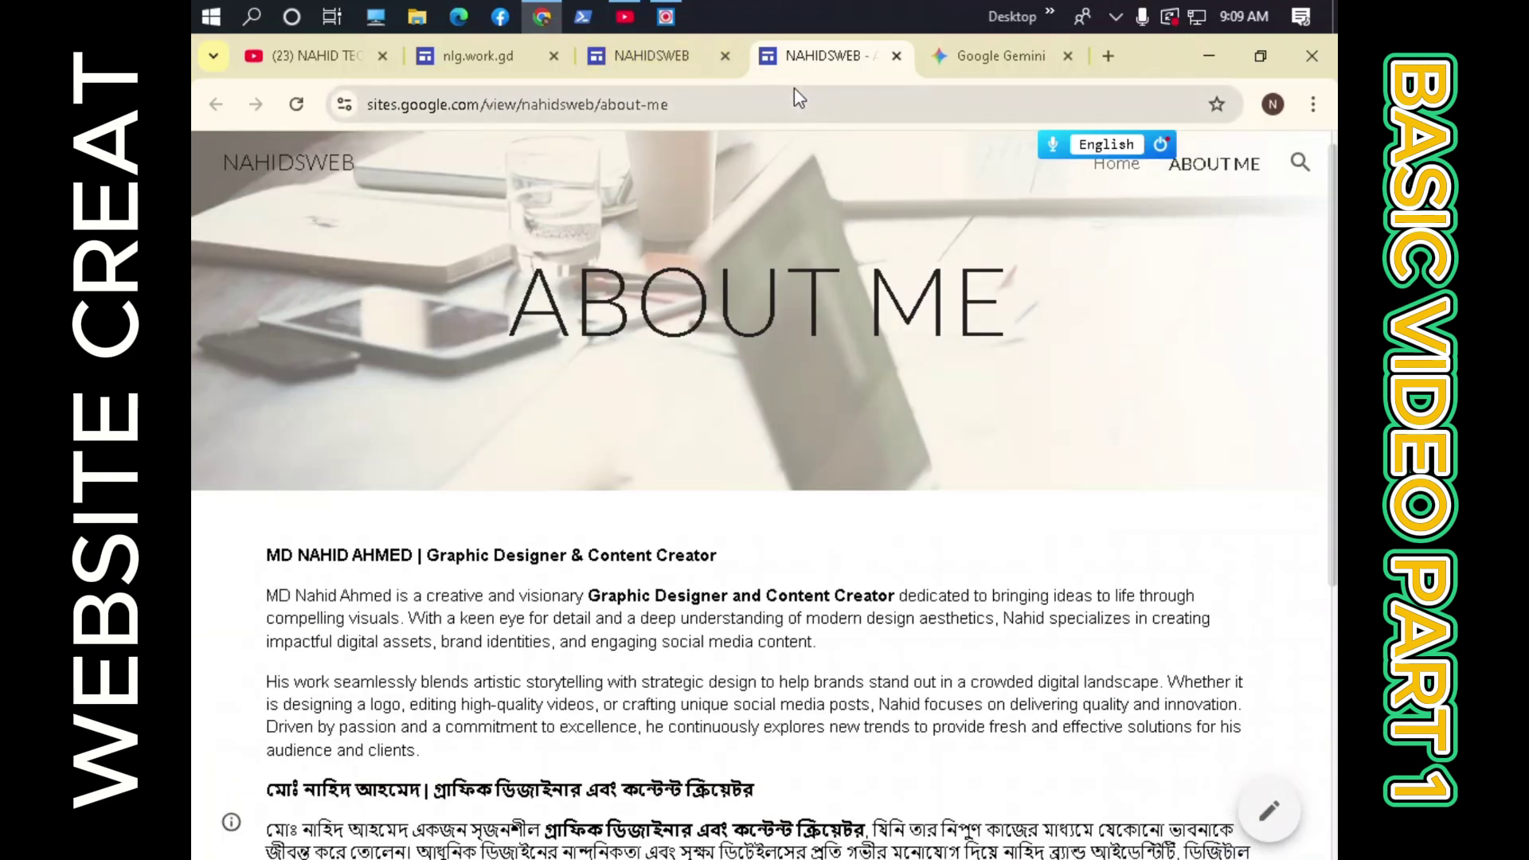
pyautogui.click(897, 57)
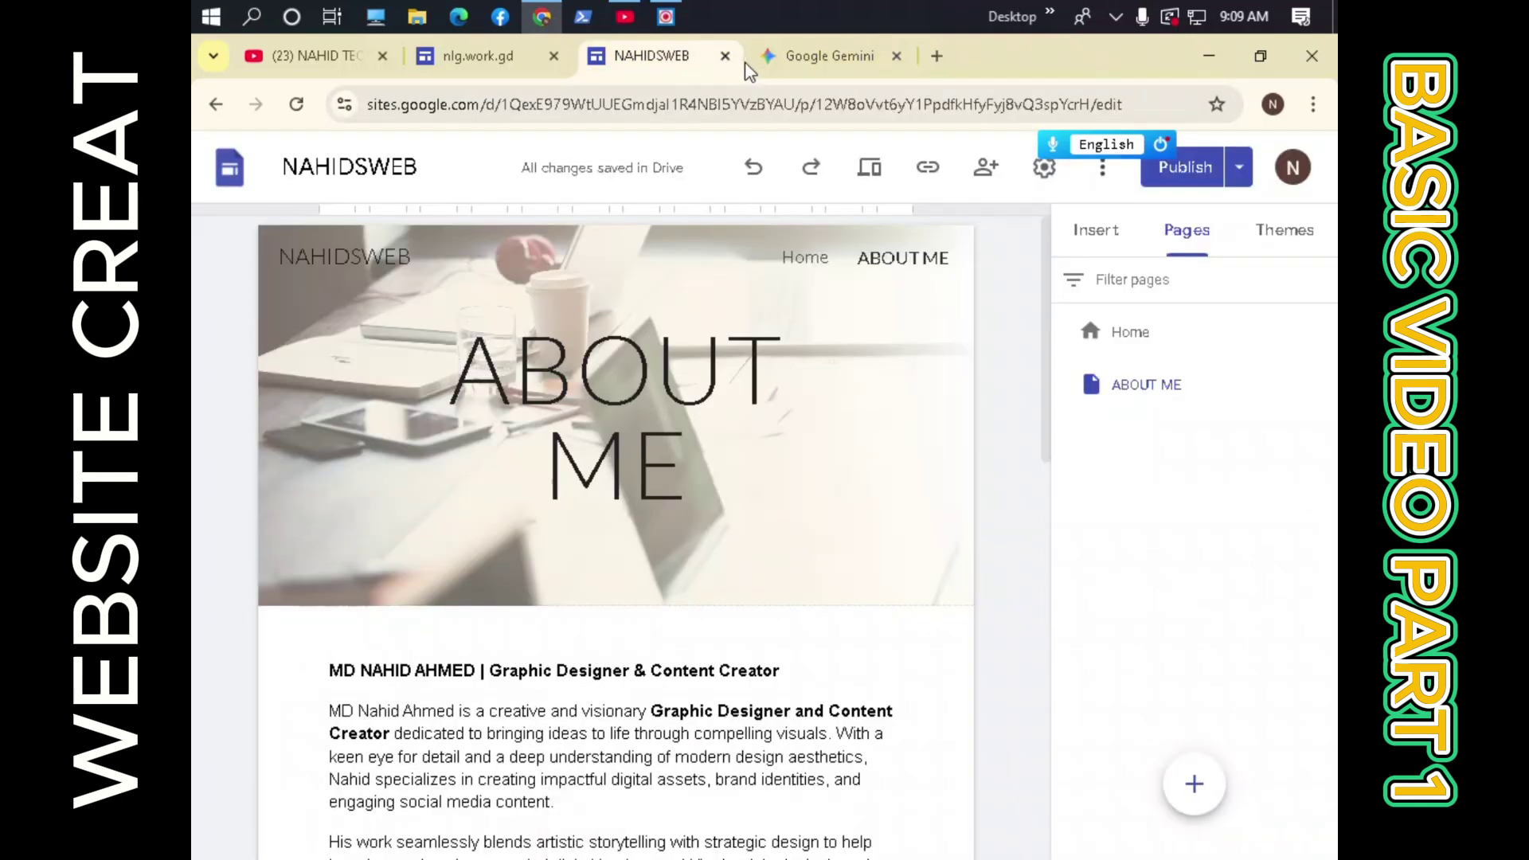
# Close the NAHIDSWEB editor and open the Google Sites home page in a new tab through the search "google .site".
pyautogui.click(725, 56)
pyautogui.click(765, 57)
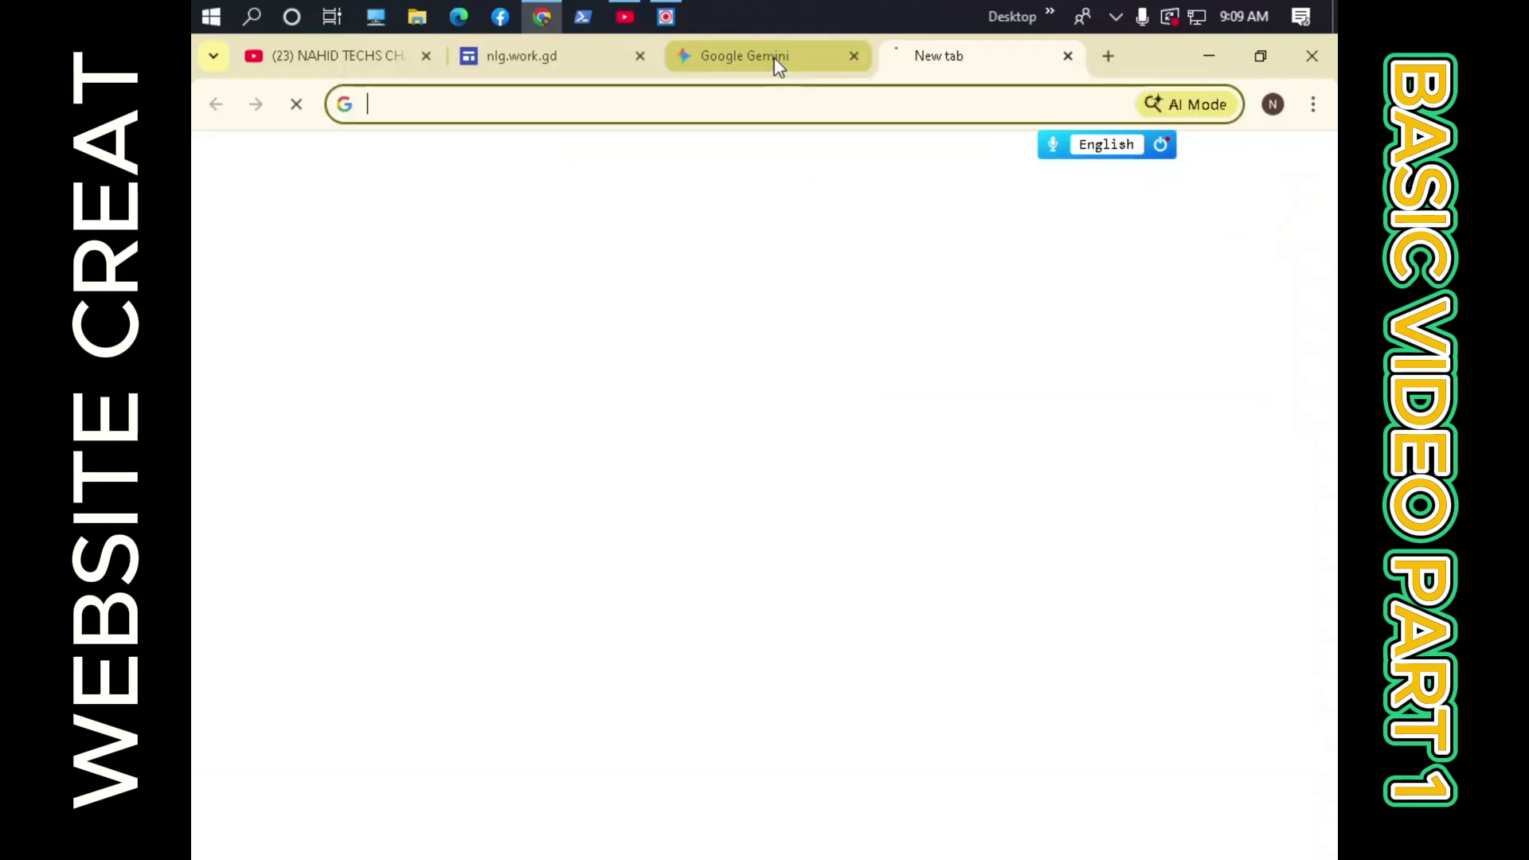
pyautogui.click(815, 456)
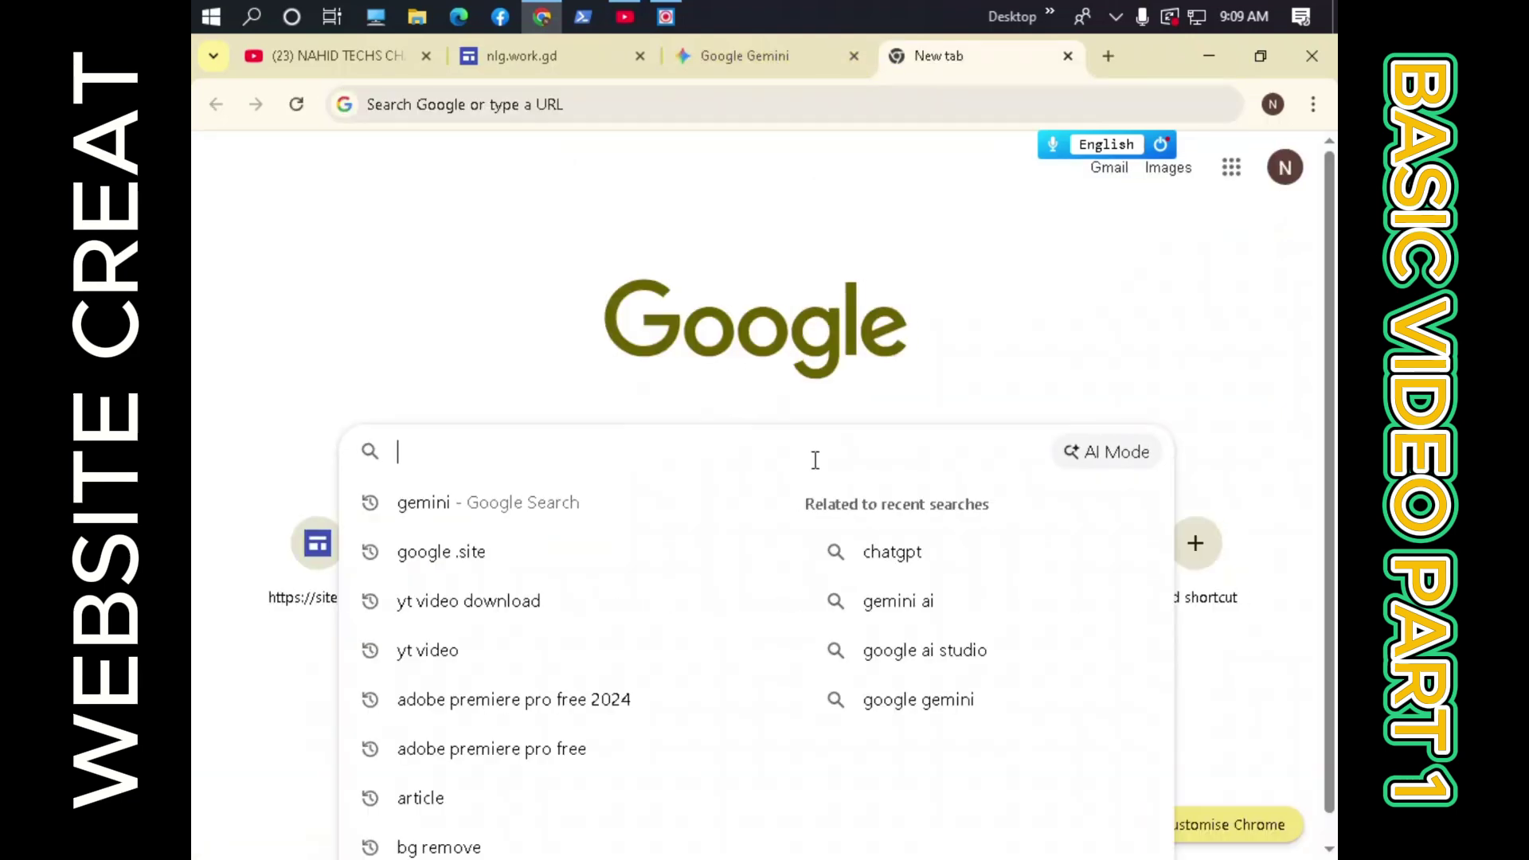
pyautogui.click(599, 548)
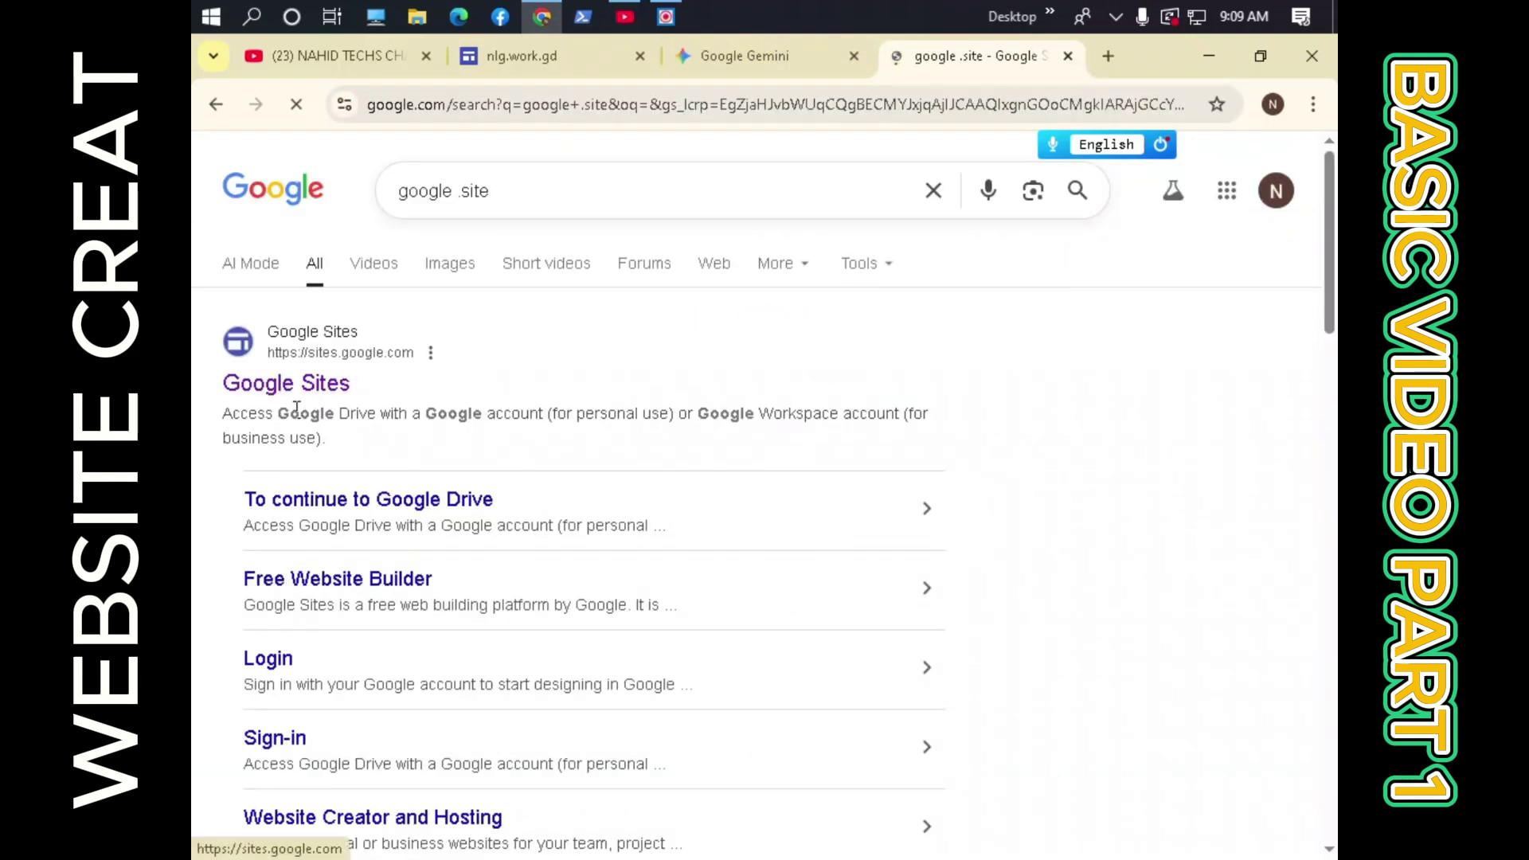
pyautogui.click(305, 386)
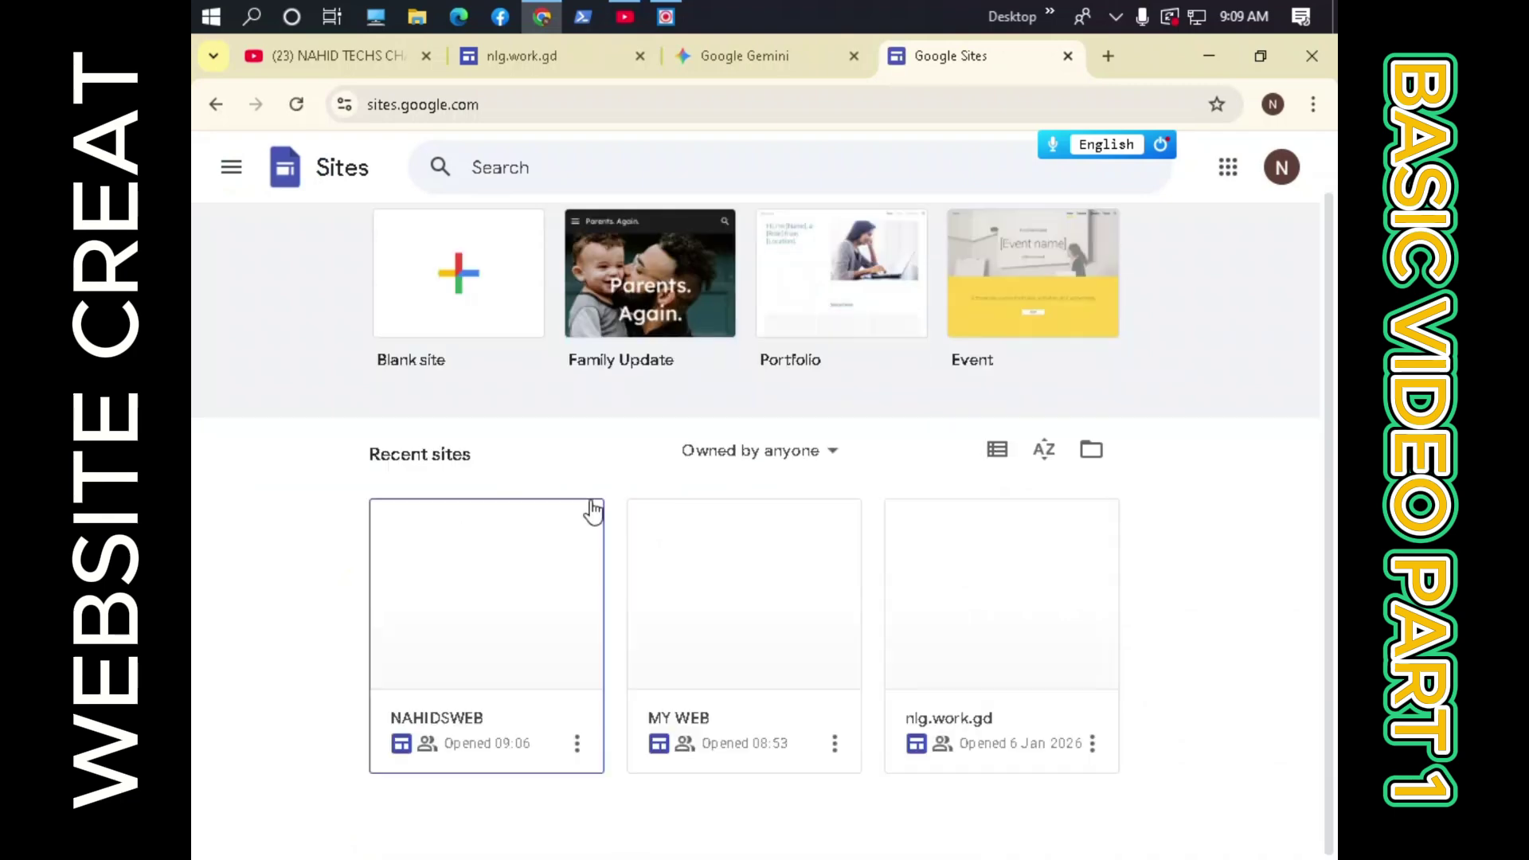